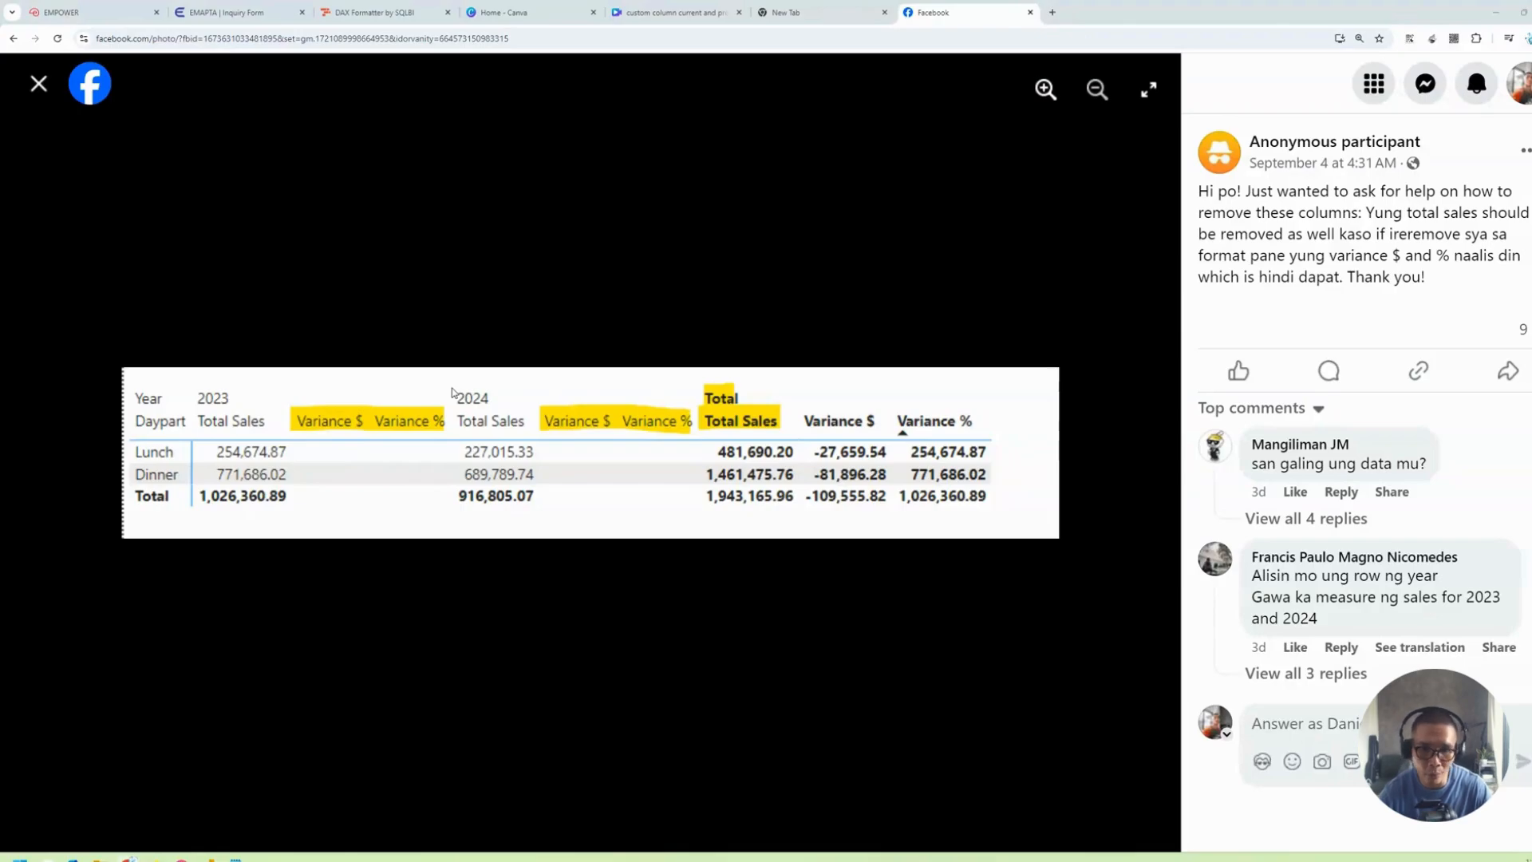
Switch to the Custom Period Columns report in Power BI and compare the matrix with Year set to 2023, 2022, 2024 and 2023 again.
mouse_move(209, 858)
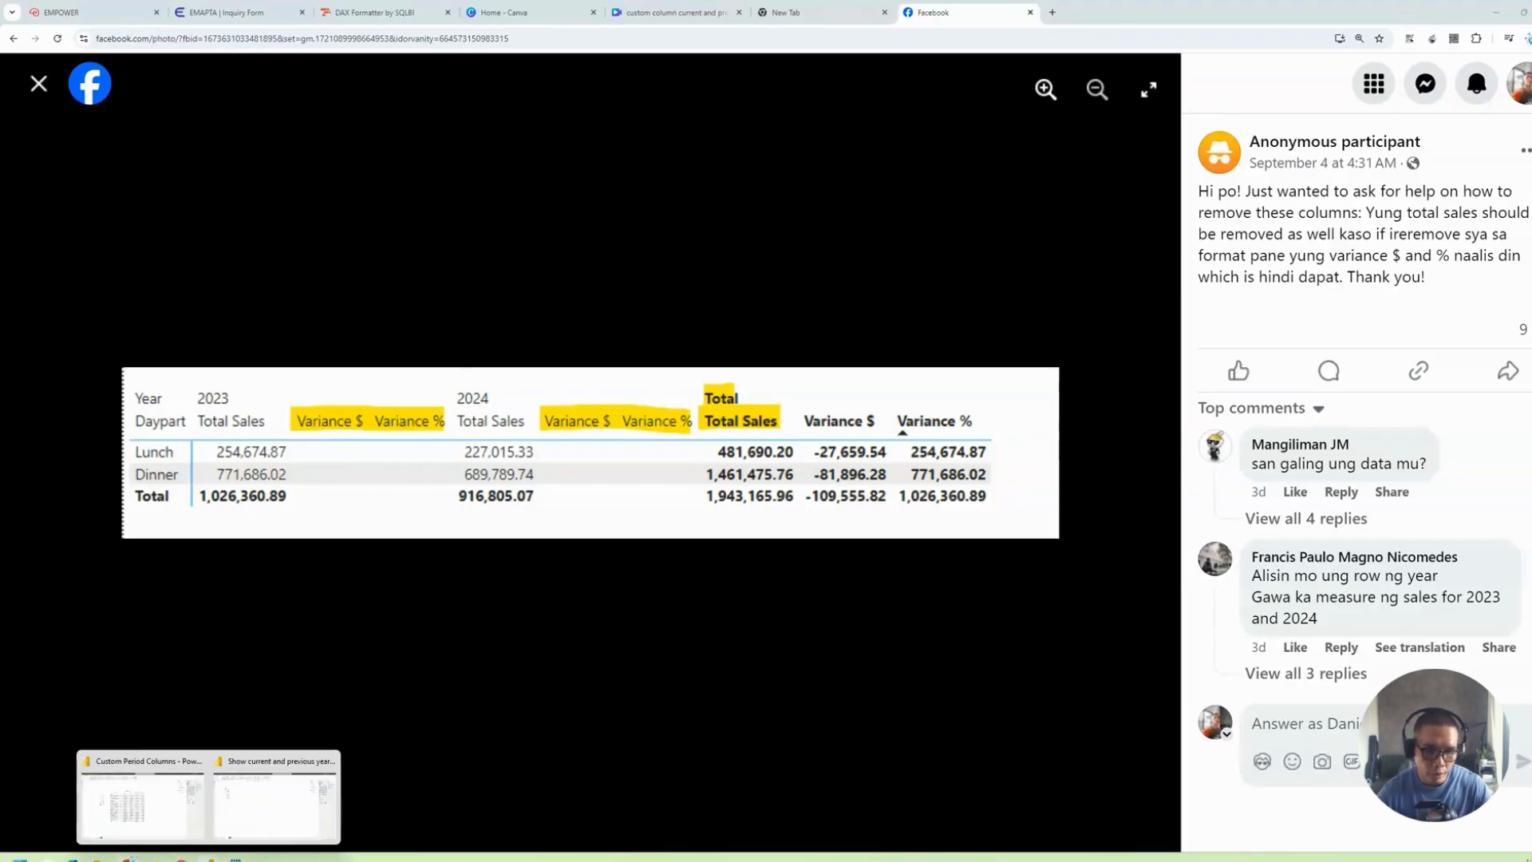
left_click(175, 836)
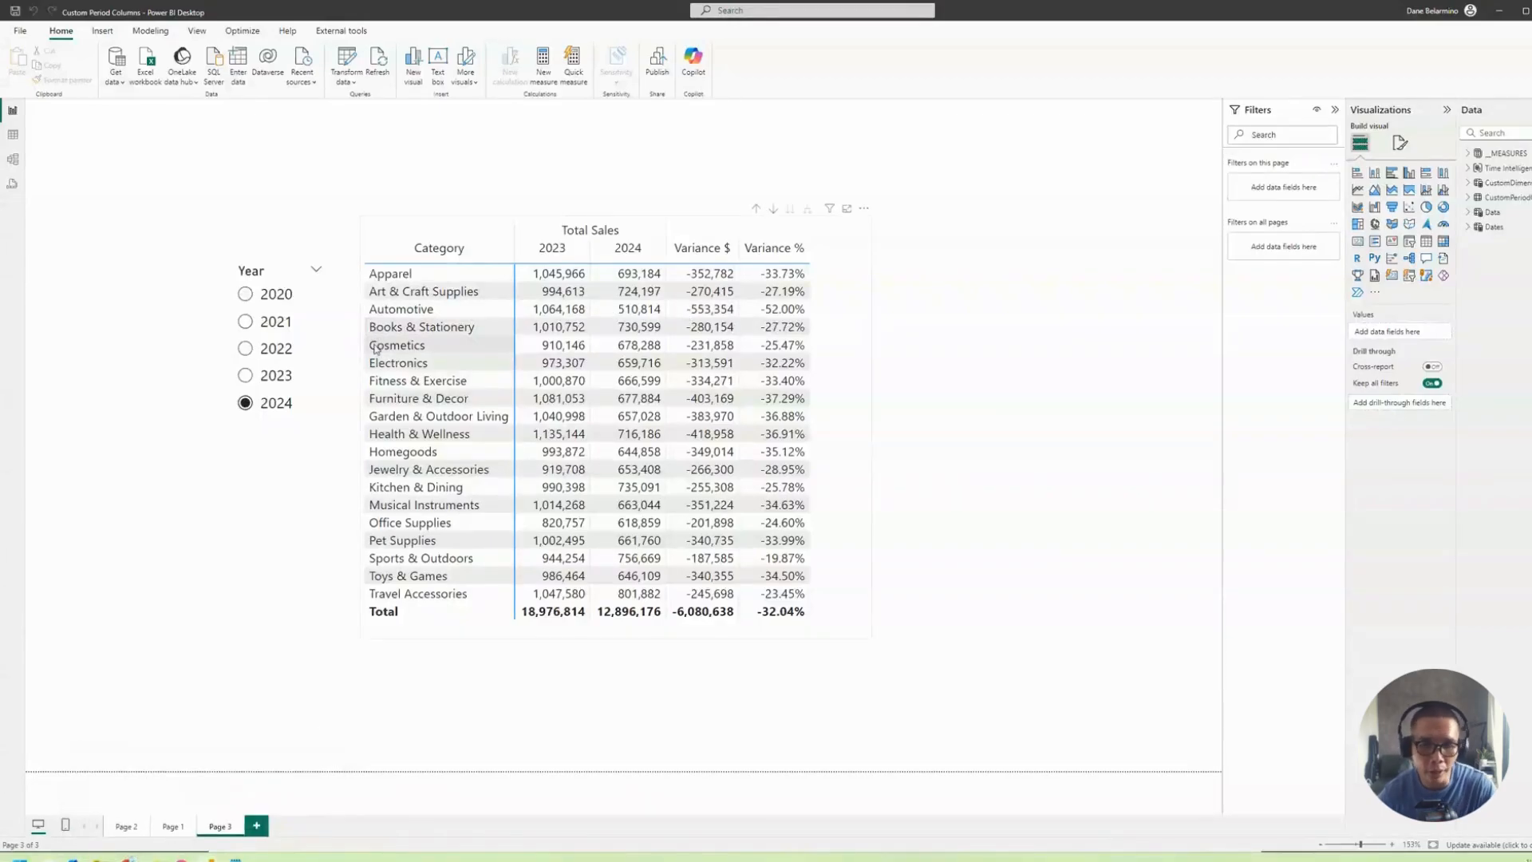
left_click(292, 375)
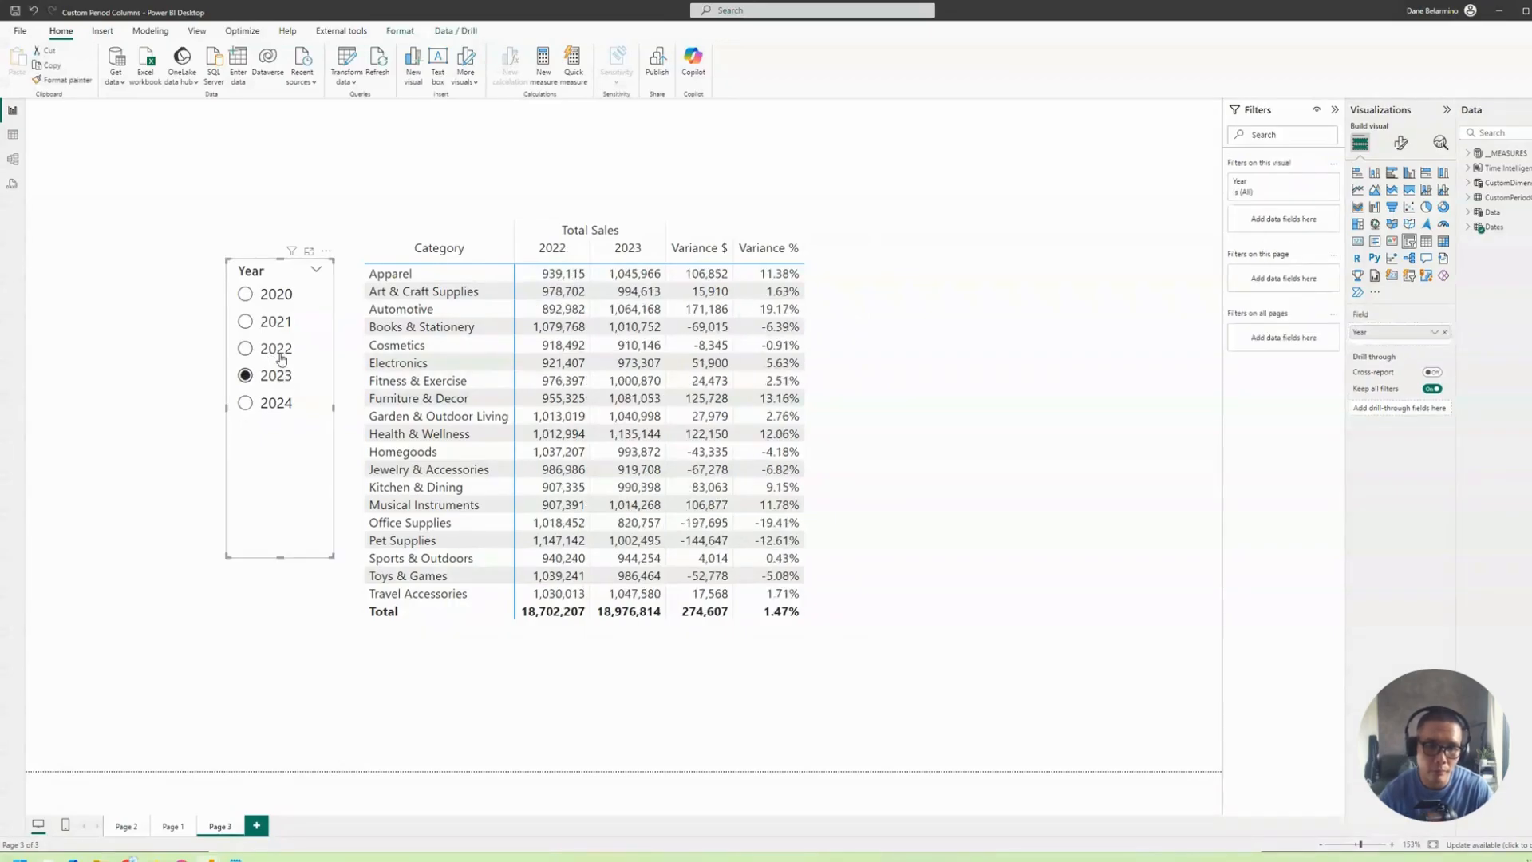
left_click(281, 355)
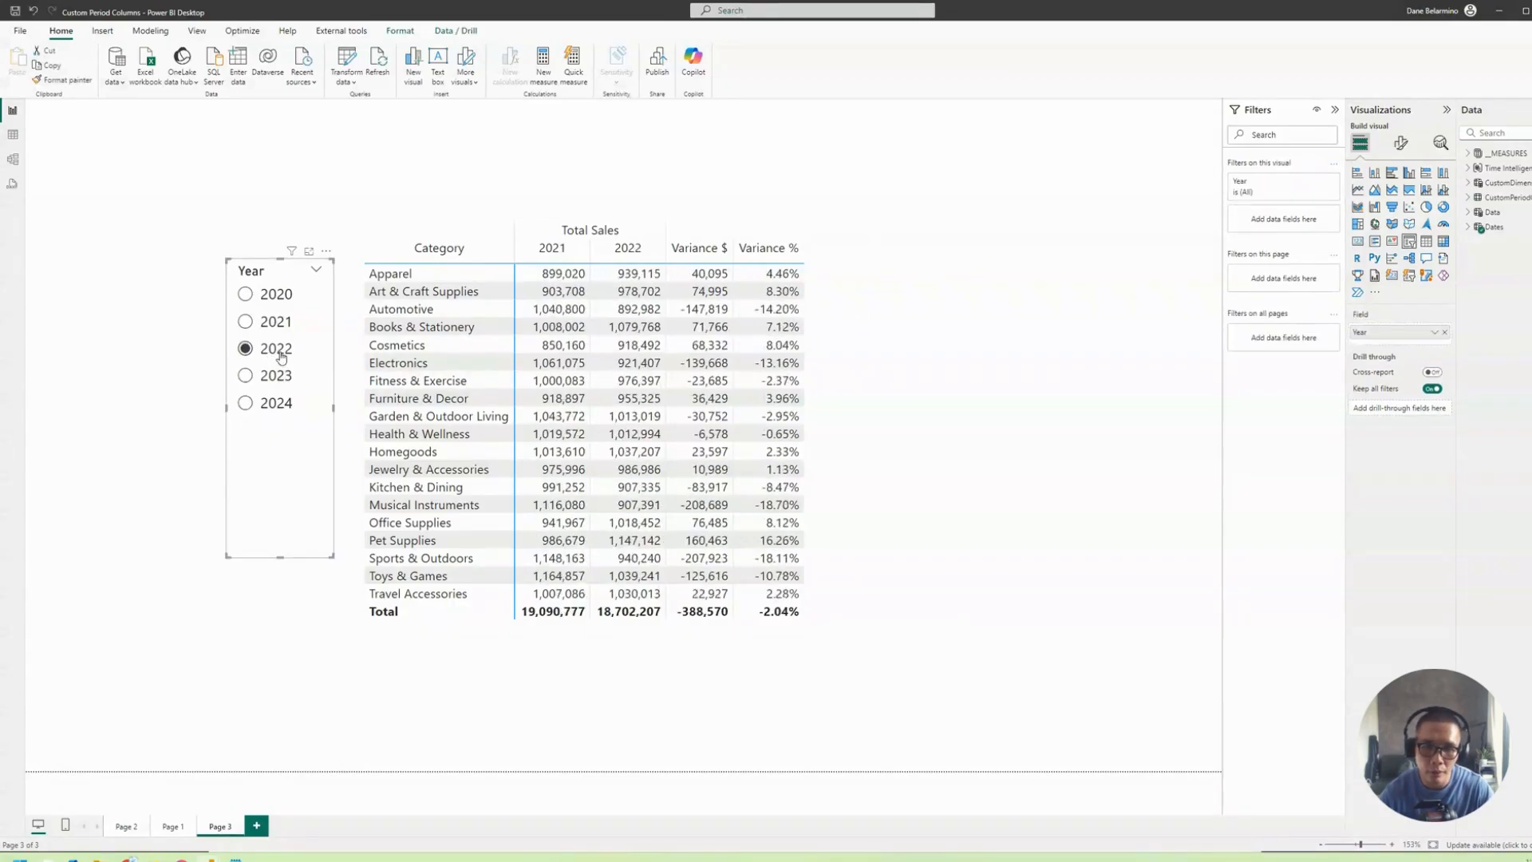
left_click(279, 402)
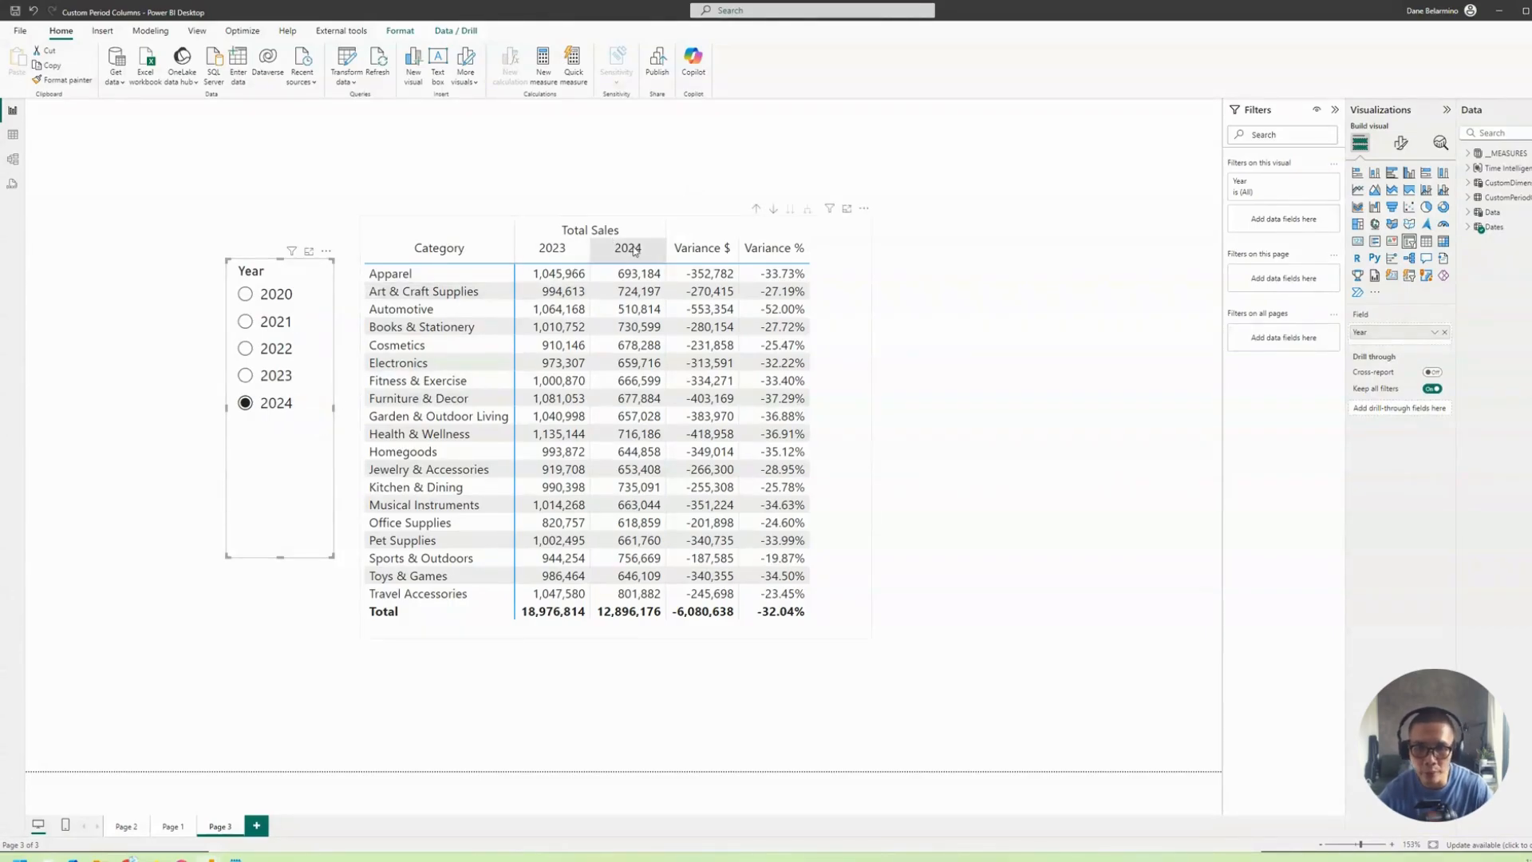
left_click(276, 375)
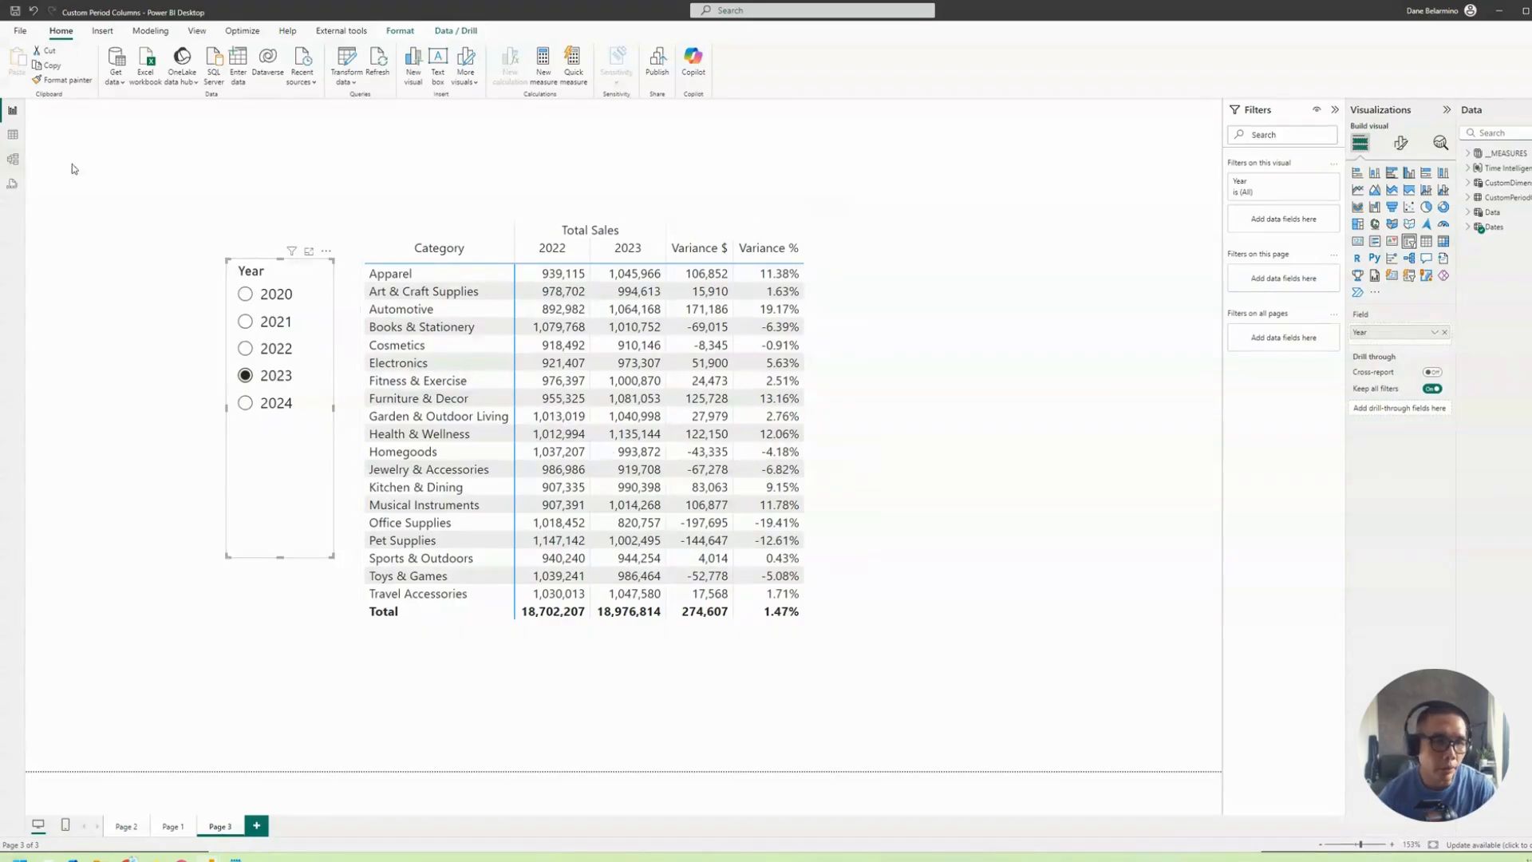
Open the CustomDimension table in table view and show its full DAX definition.
left_click(13, 134)
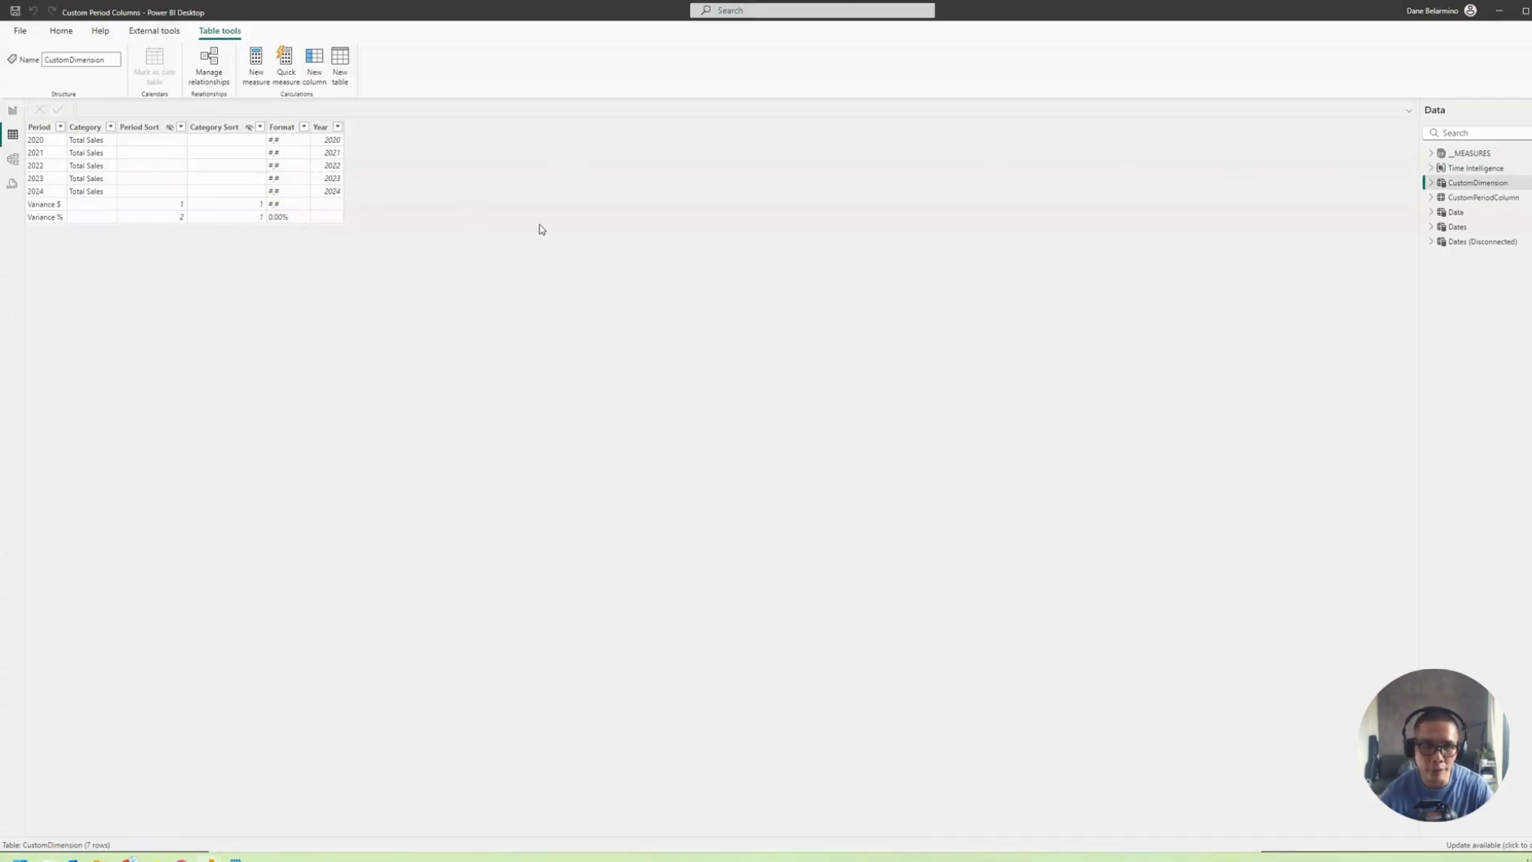
left_click(1486, 185)
left_click(1478, 199)
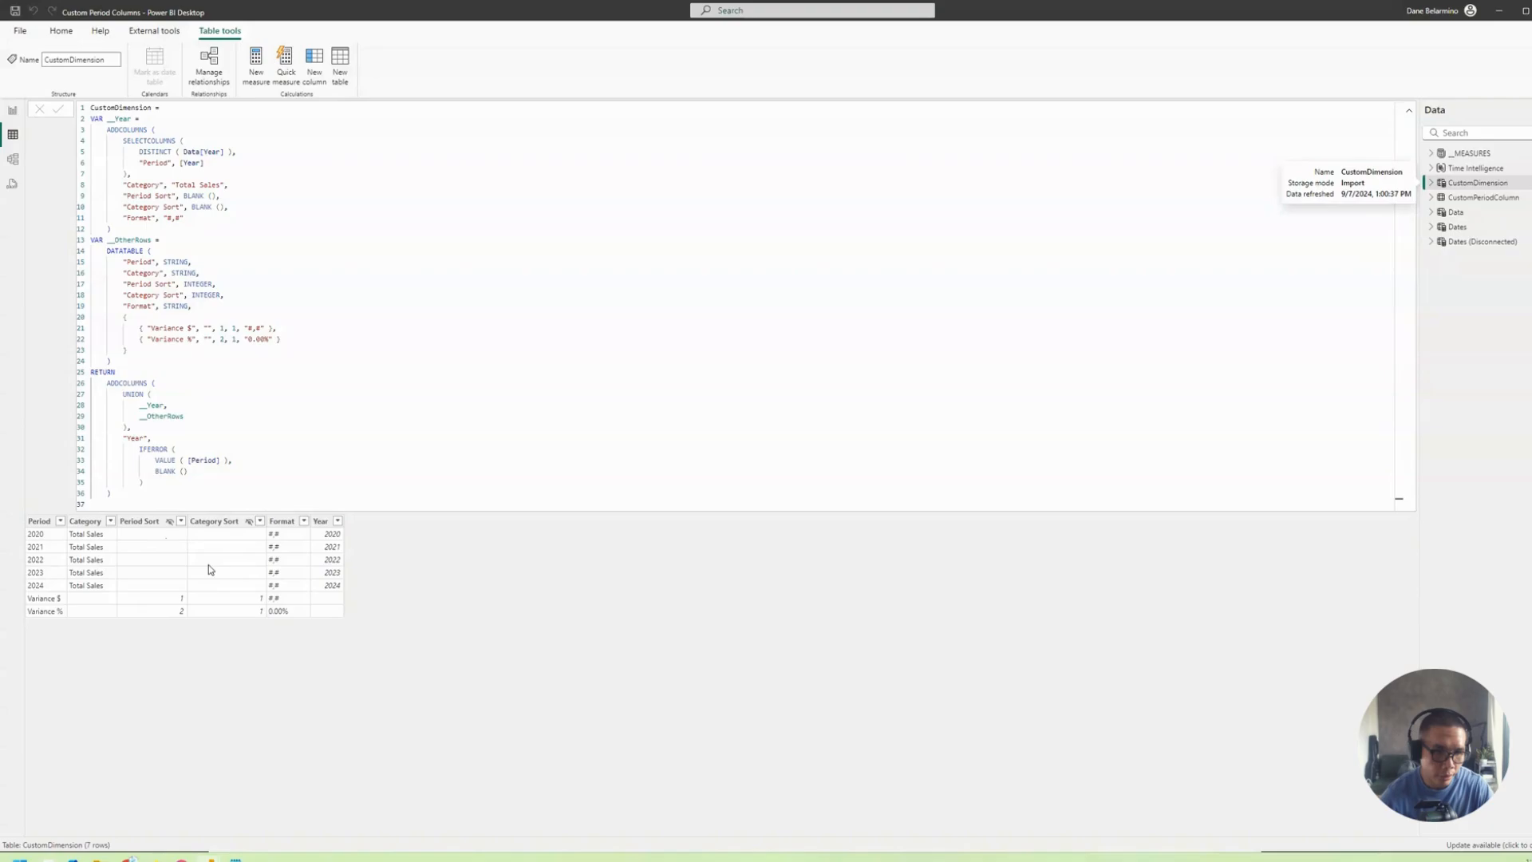
Copy the whole CustomDimension table and paste it into a new blank Excel workbook starting at cell H8.
left_click(32, 533)
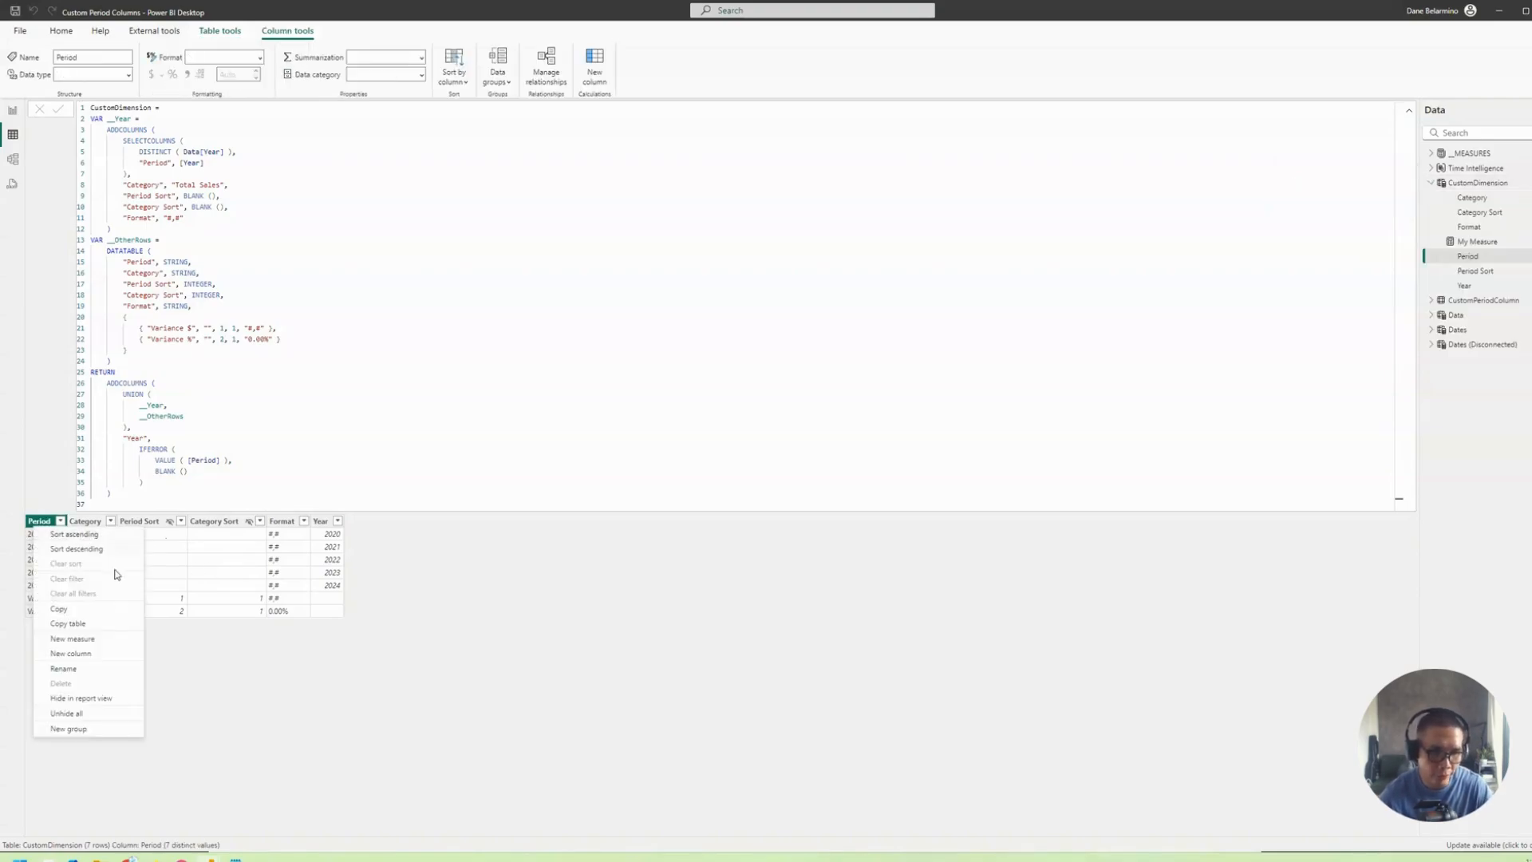
left_click(74, 626)
left_click(130, 859)
mouse_move(210, 859)
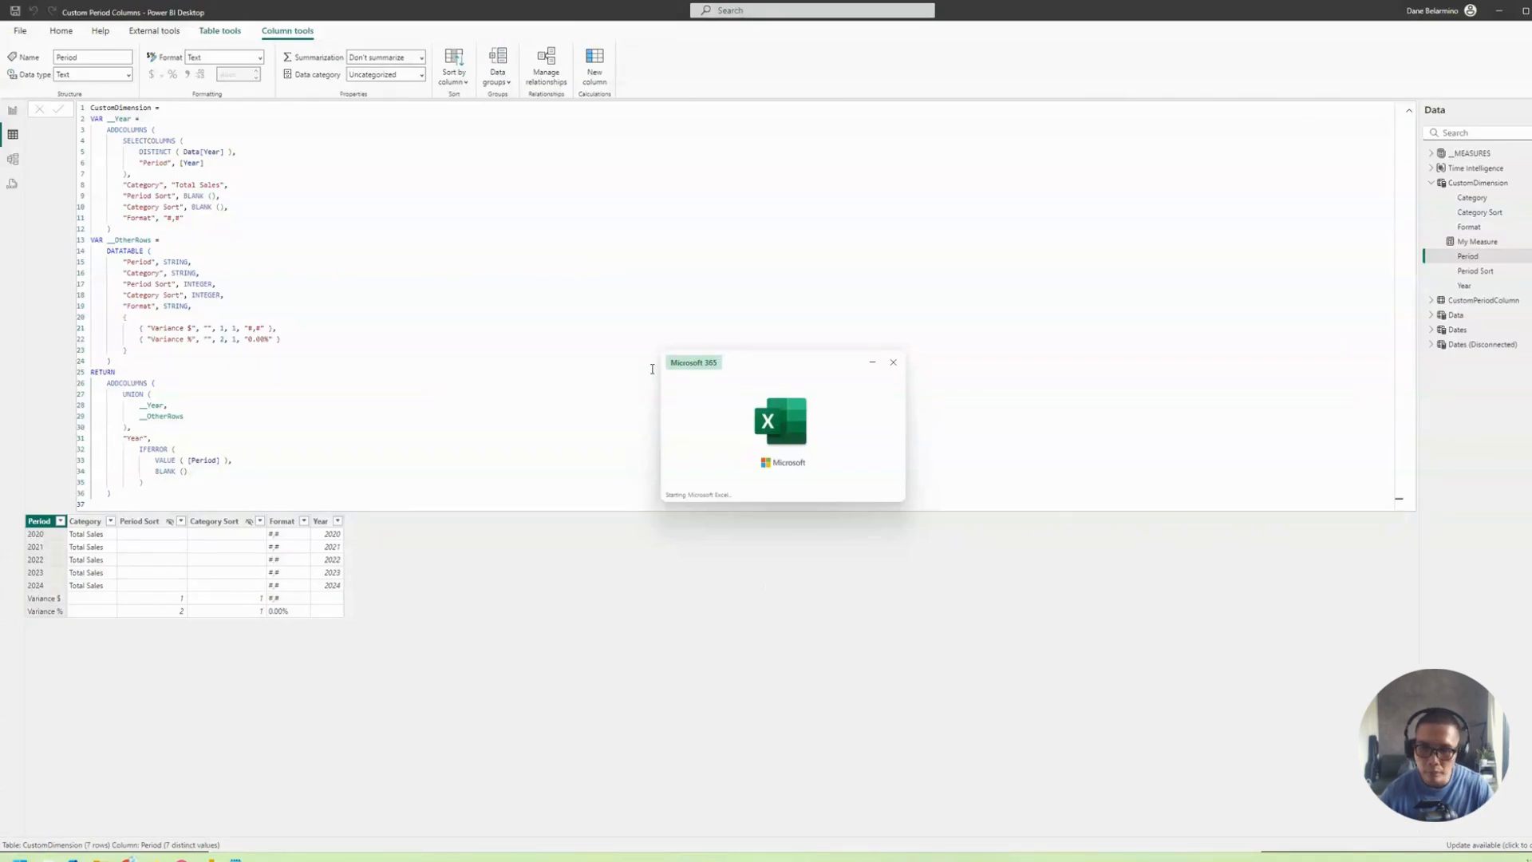
left_click_drag(810, 408, 698, 434)
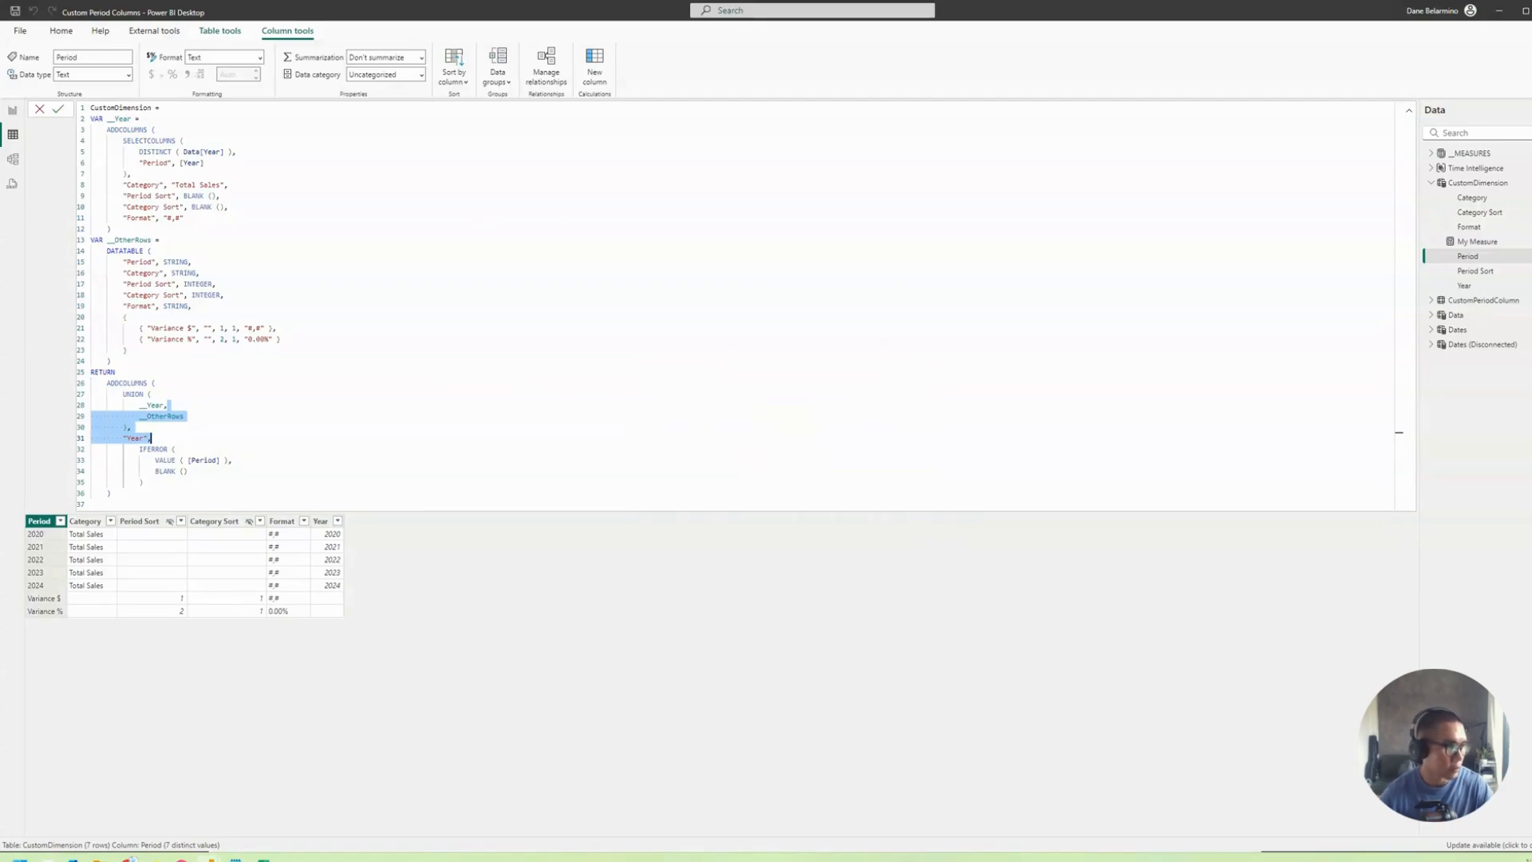
left_click(722, 120)
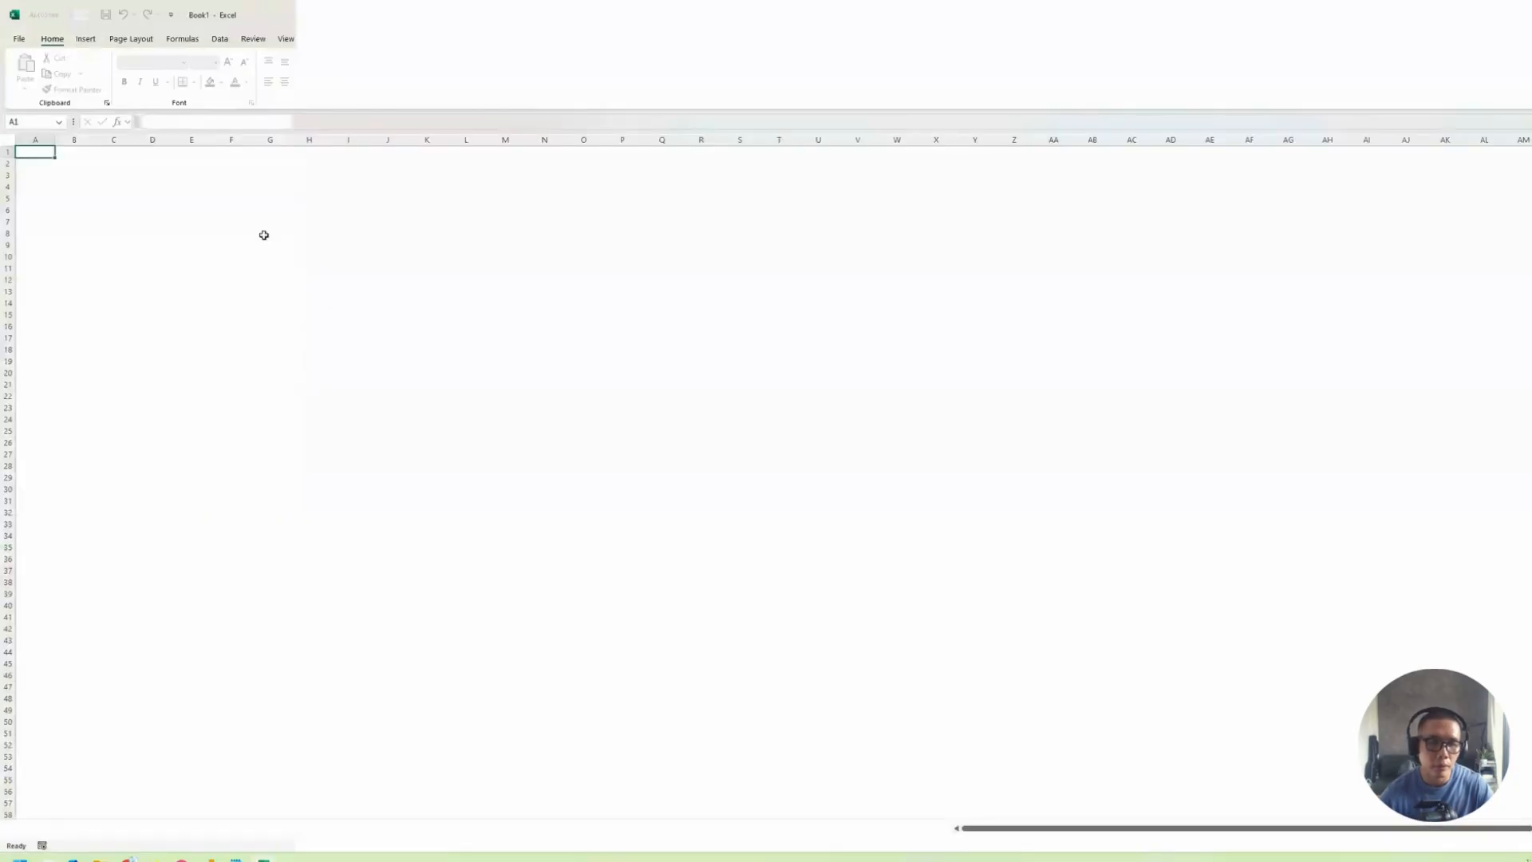
left_click(293, 232)
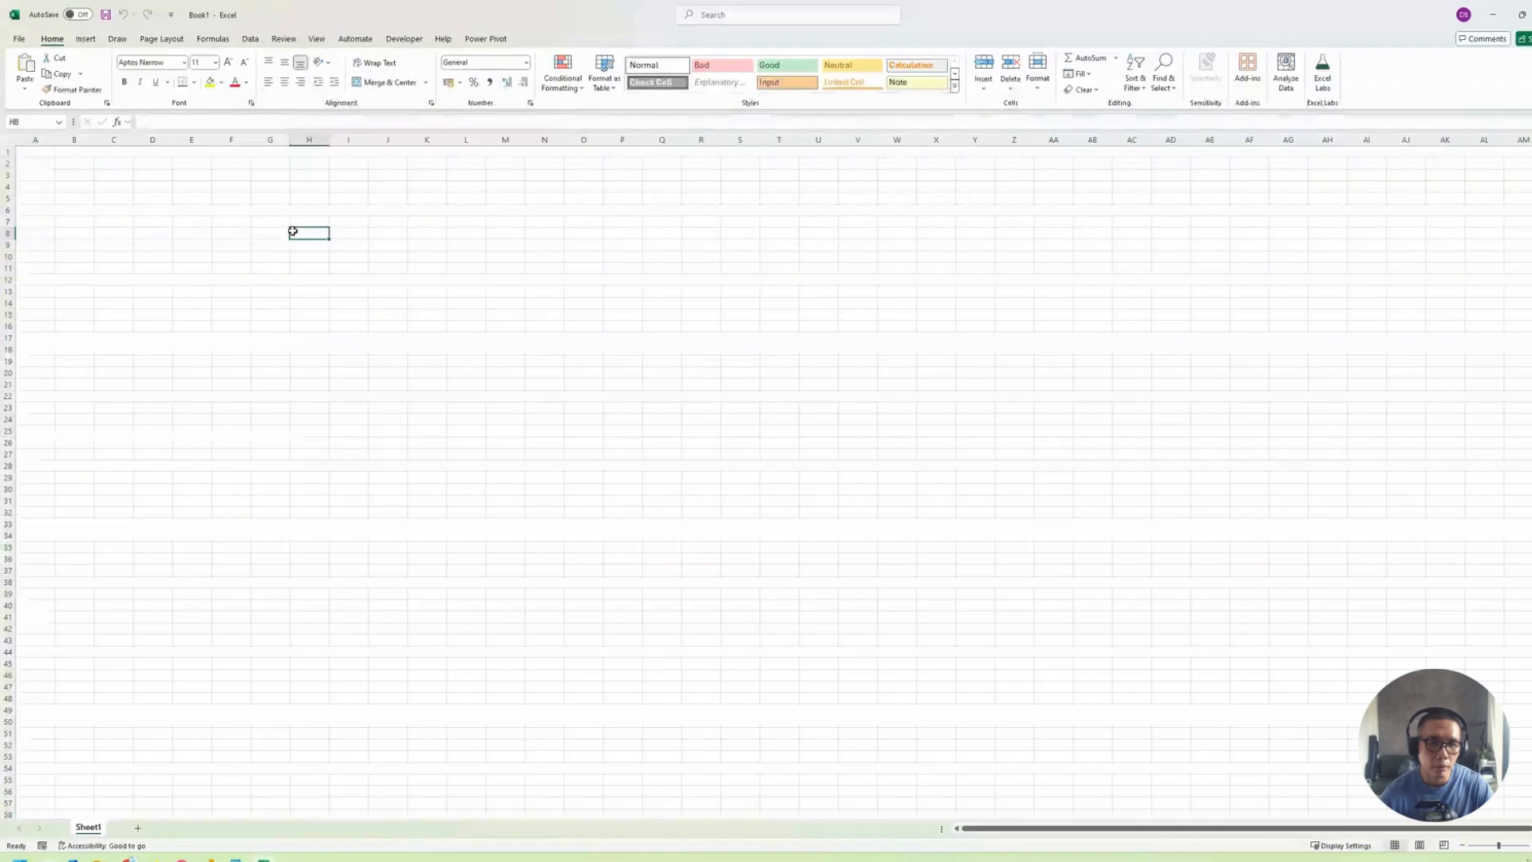
key("ctrl+v")
left_click(410, 383)
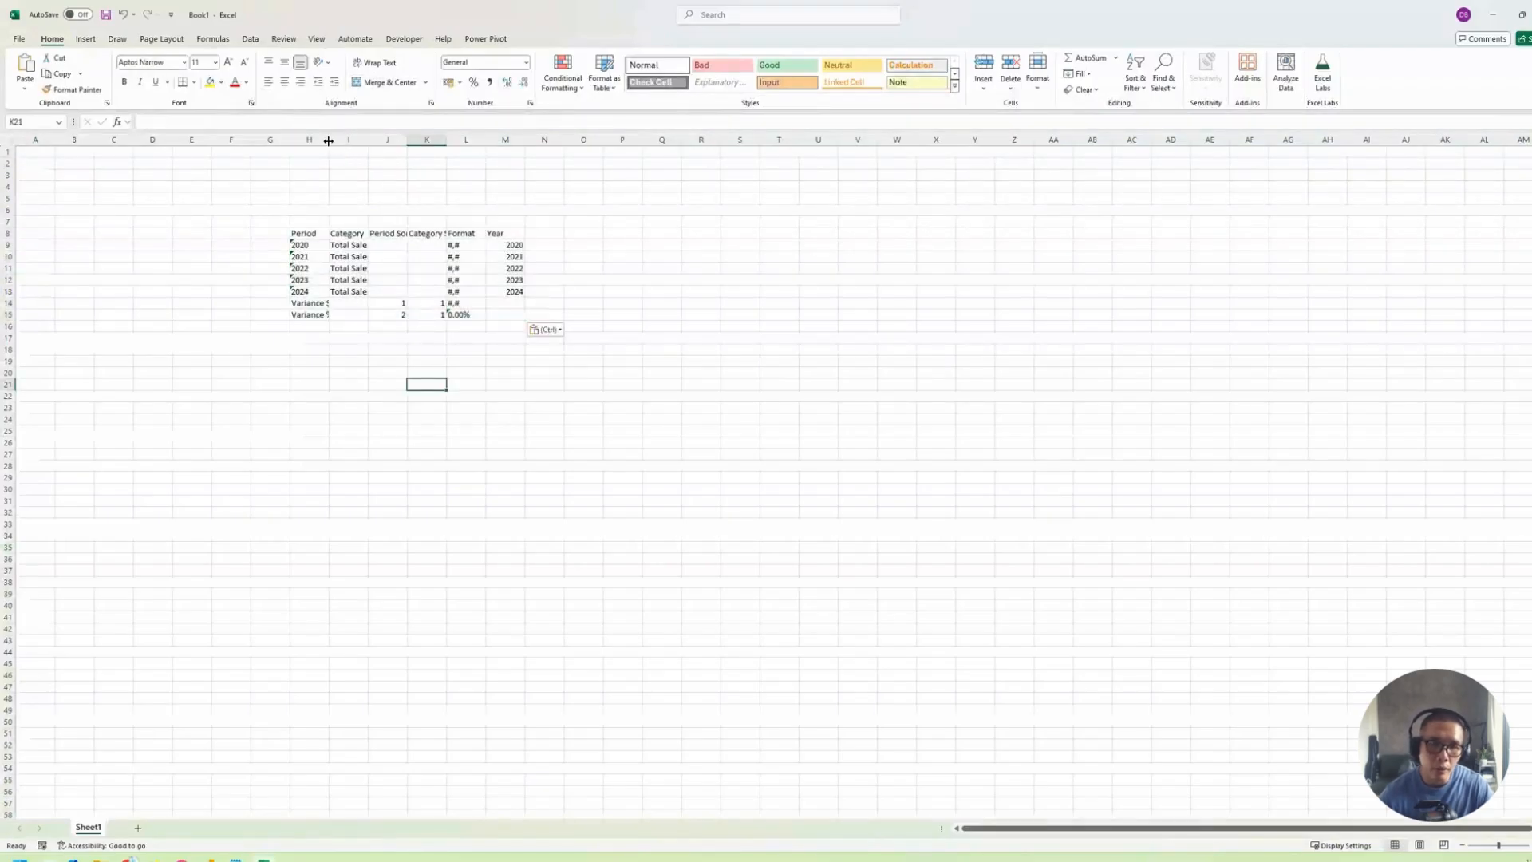
Widen the Period column to fit its entries and look through the table's column headers.
left_click_drag(328, 140, 356, 142)
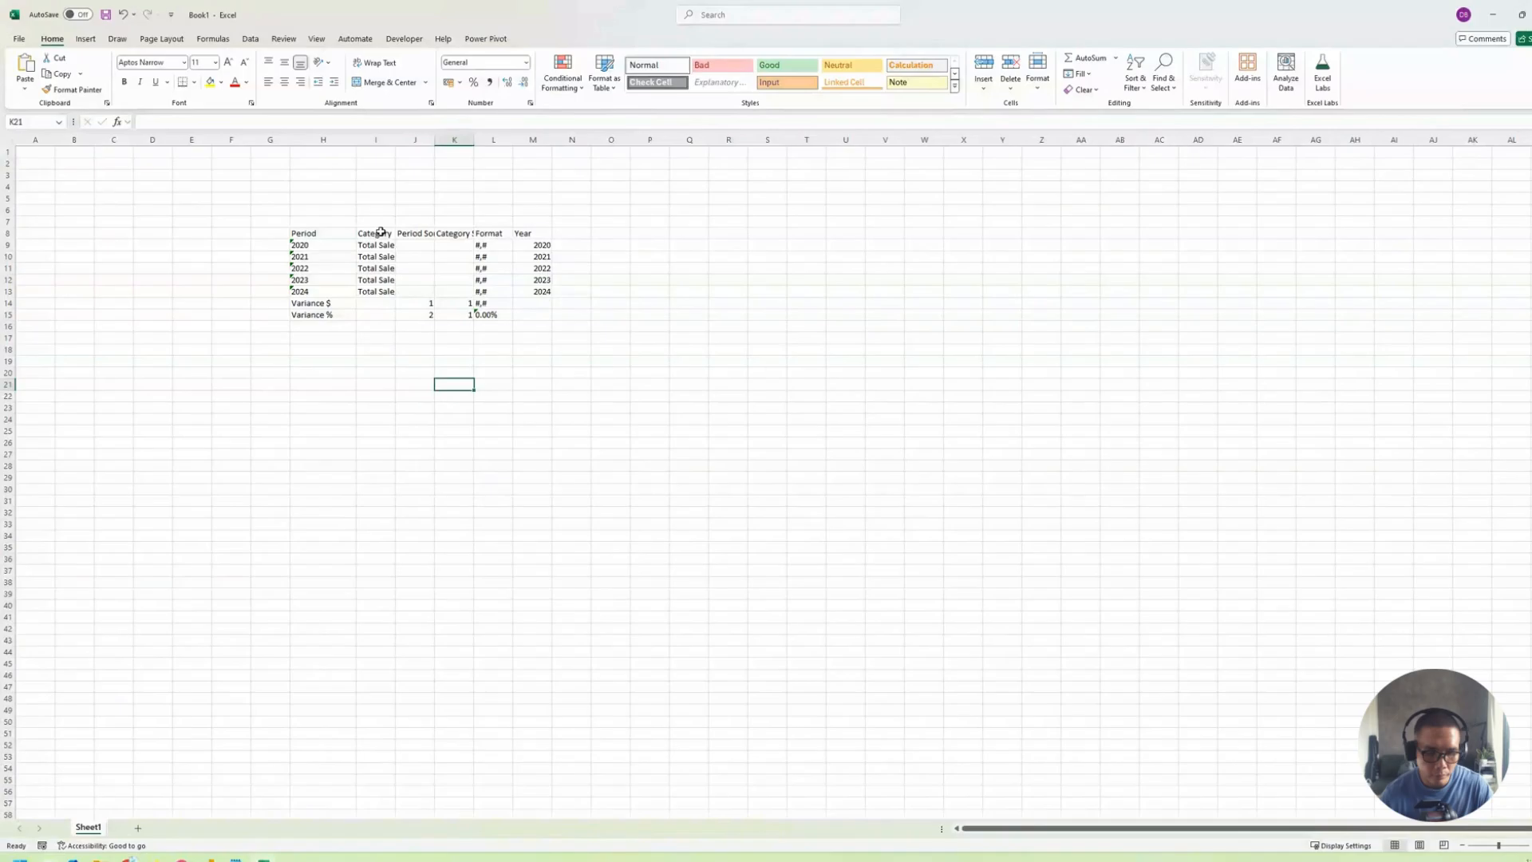
scroll(399, 287, "up", 4)
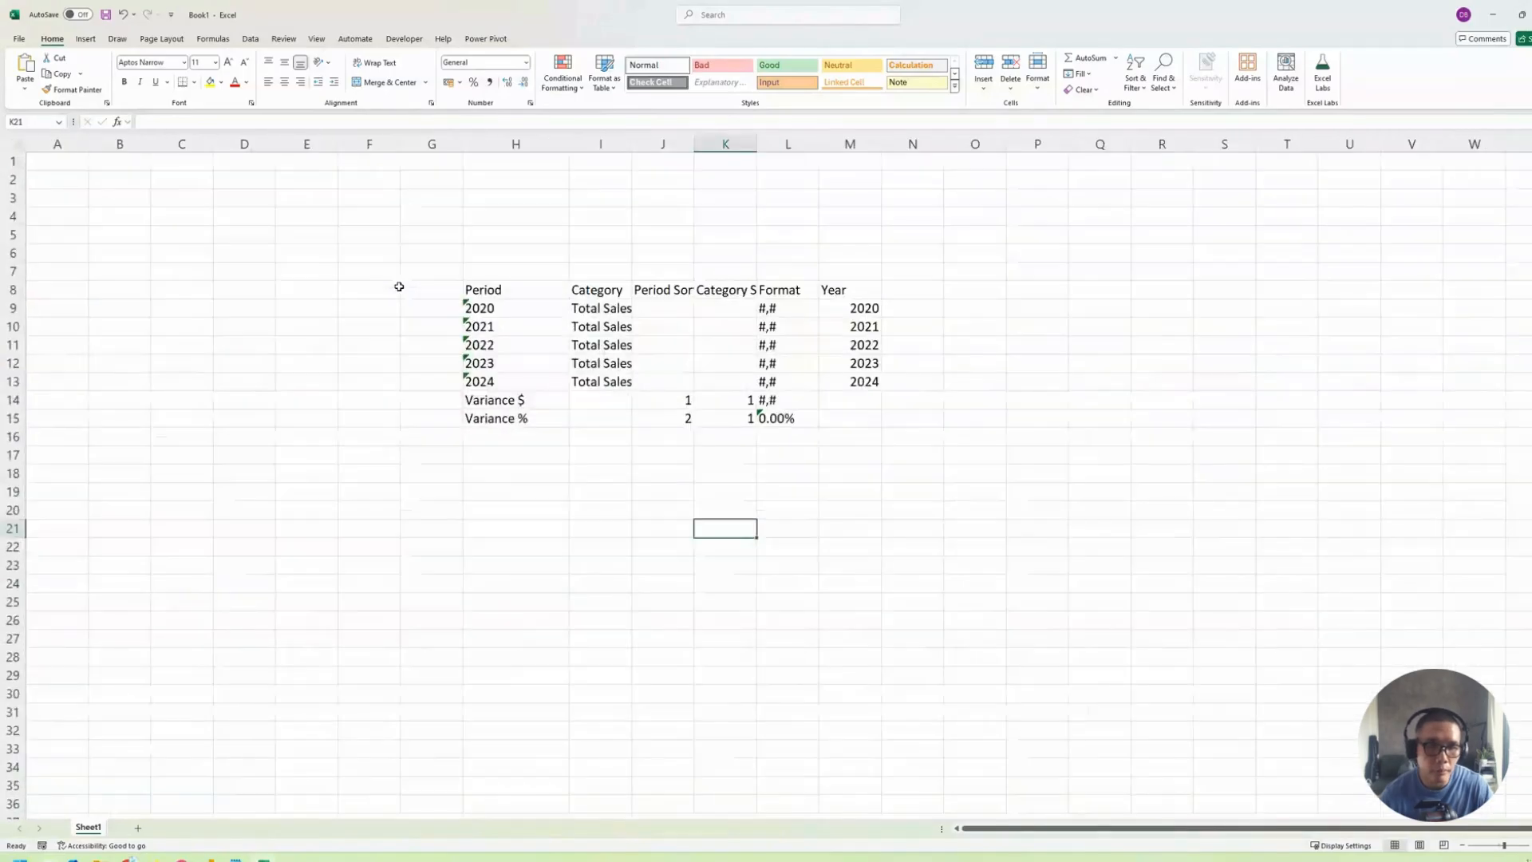
left_click(782, 236)
left_click(499, 290)
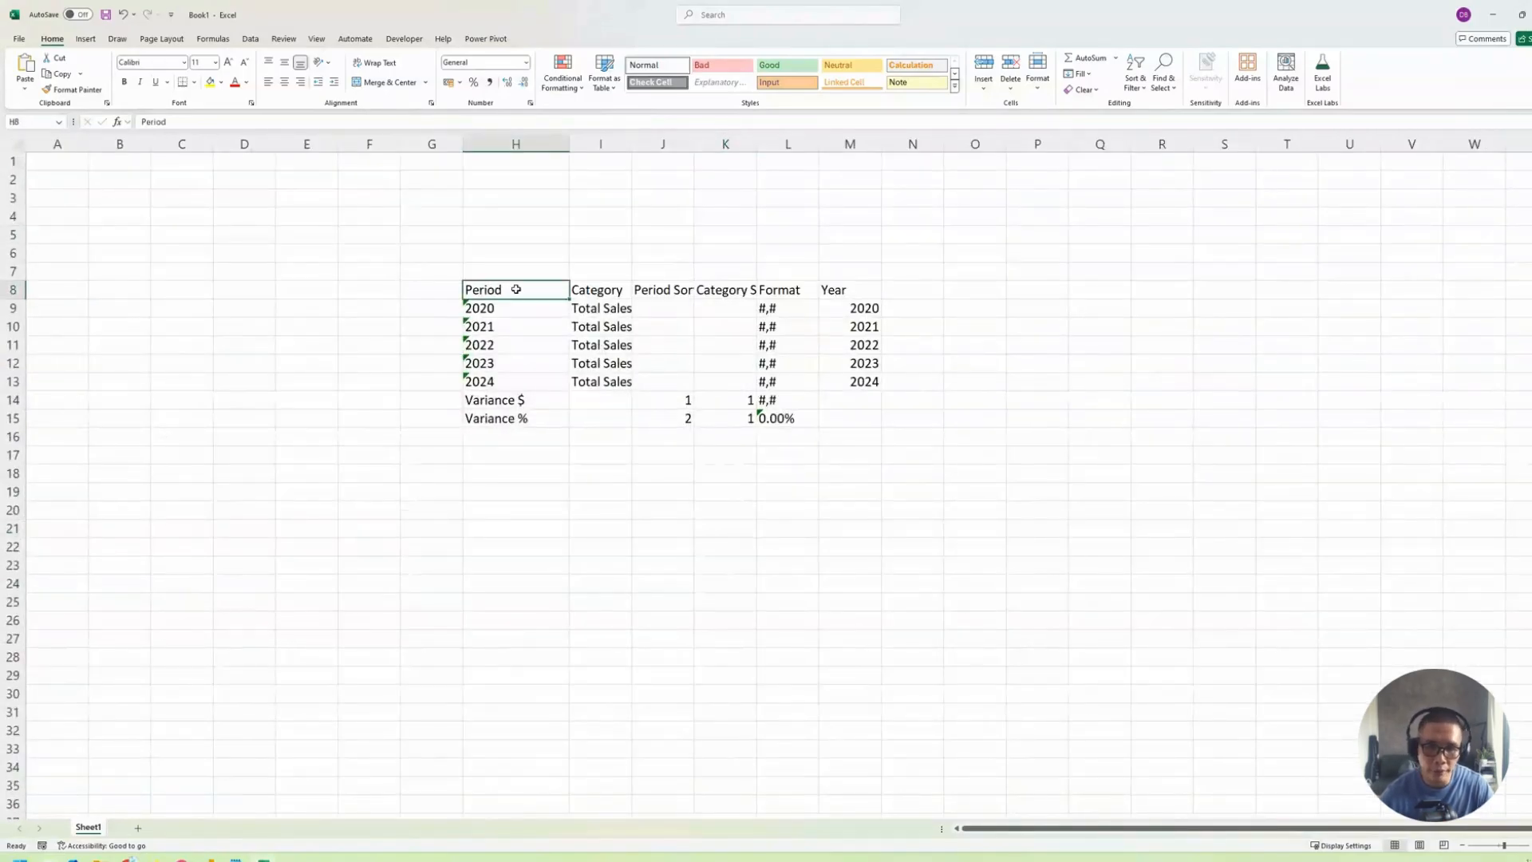
left_click(617, 292)
left_click(657, 291)
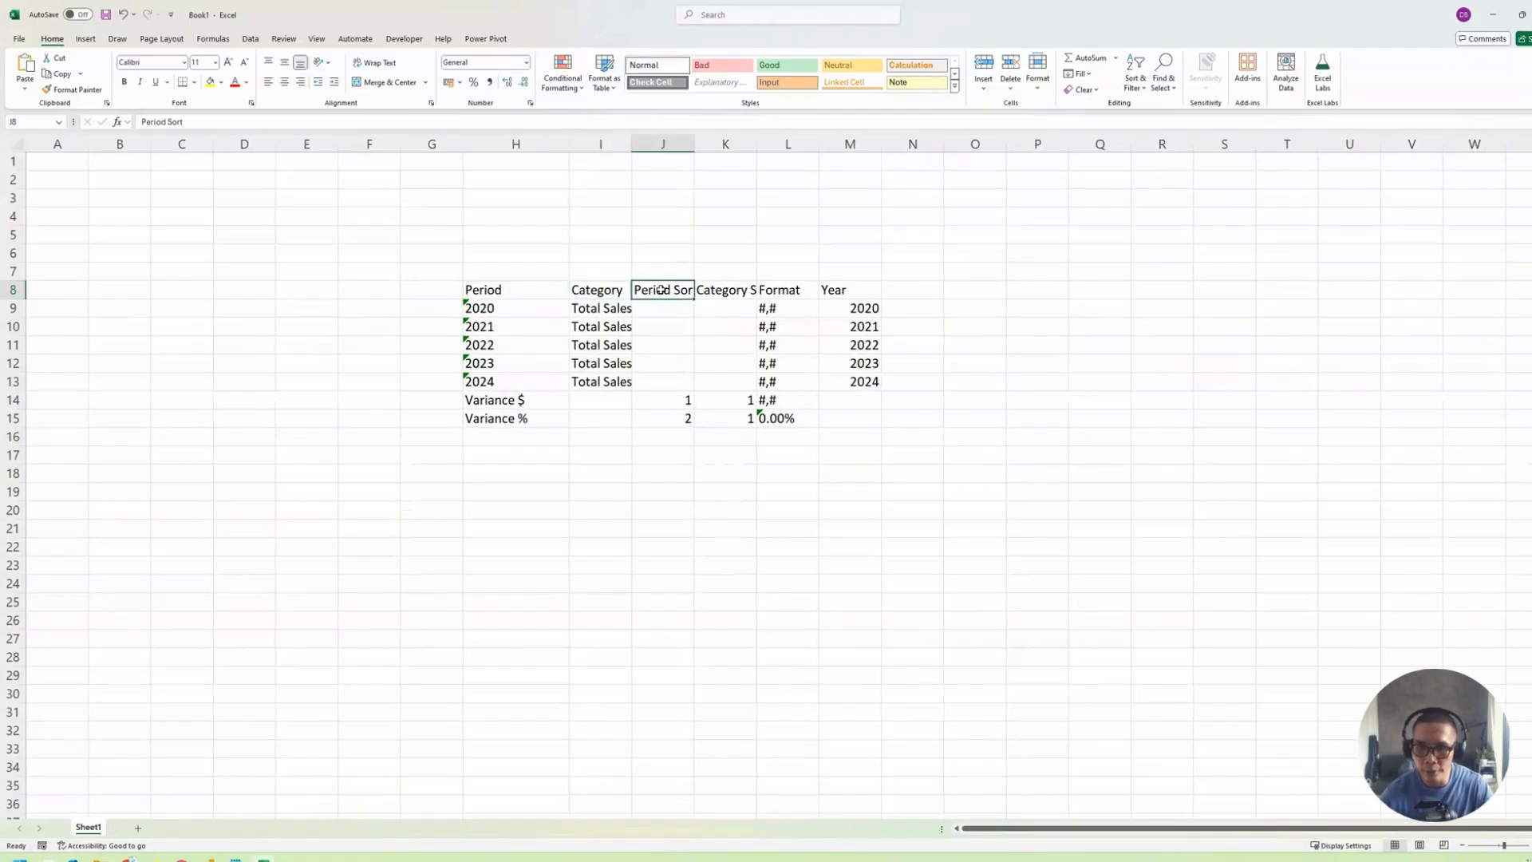
left_click(747, 287)
Autofit the pasted table's column widths to the header cells H8:M8.
left_click_drag(468, 291, 860, 290)
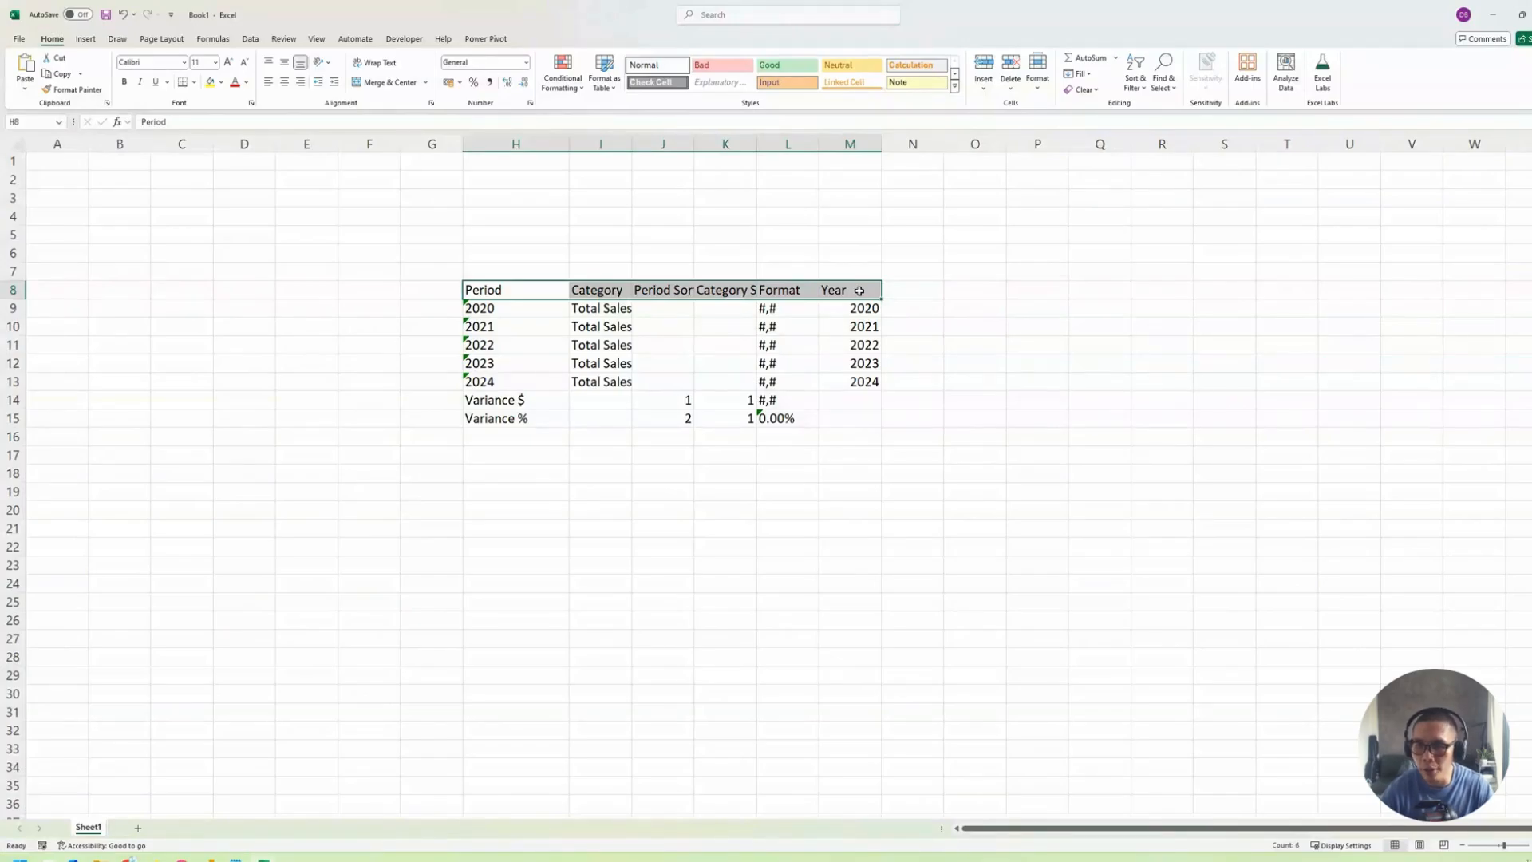
key("alt+h")
key("o")
key("i")
Autofit columns H through M to their full contents.
left_click(851, 368)
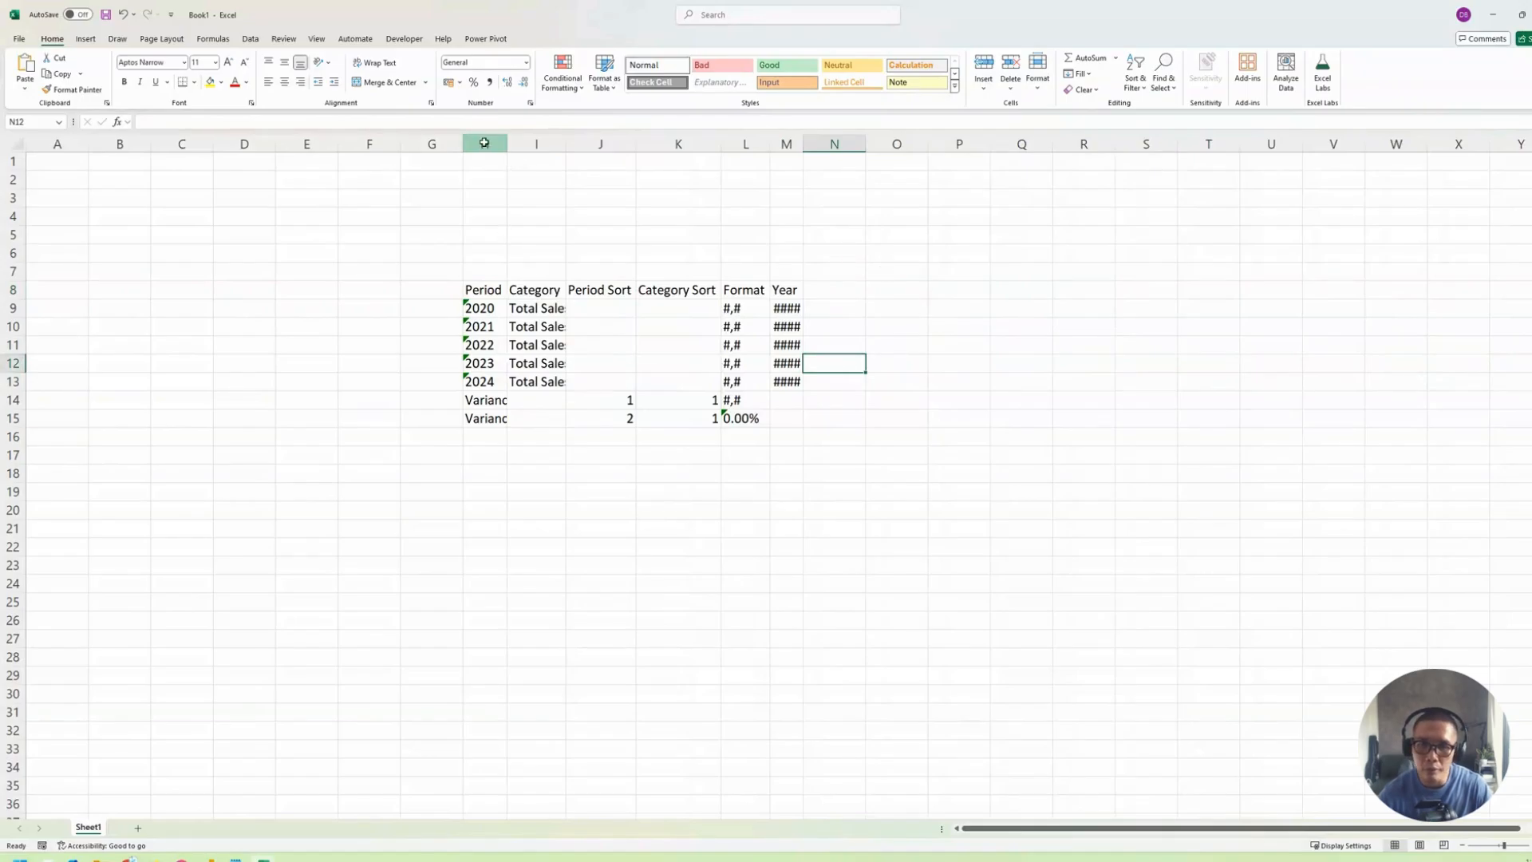
left_click_drag(485, 143, 786, 144)
double_click(803, 145)
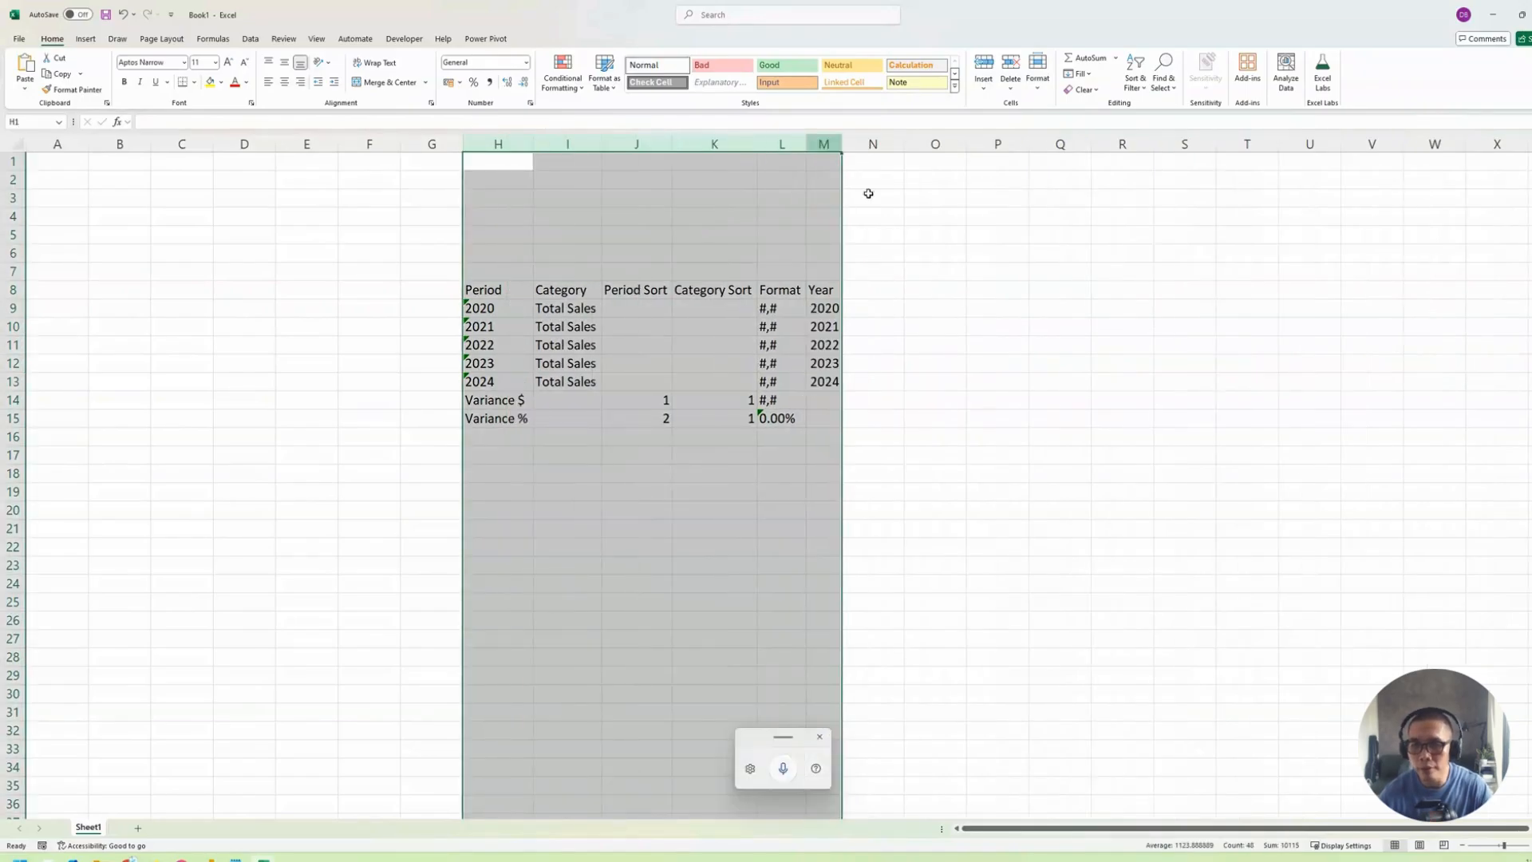
left_click(1033, 290)
left_click(611, 360)
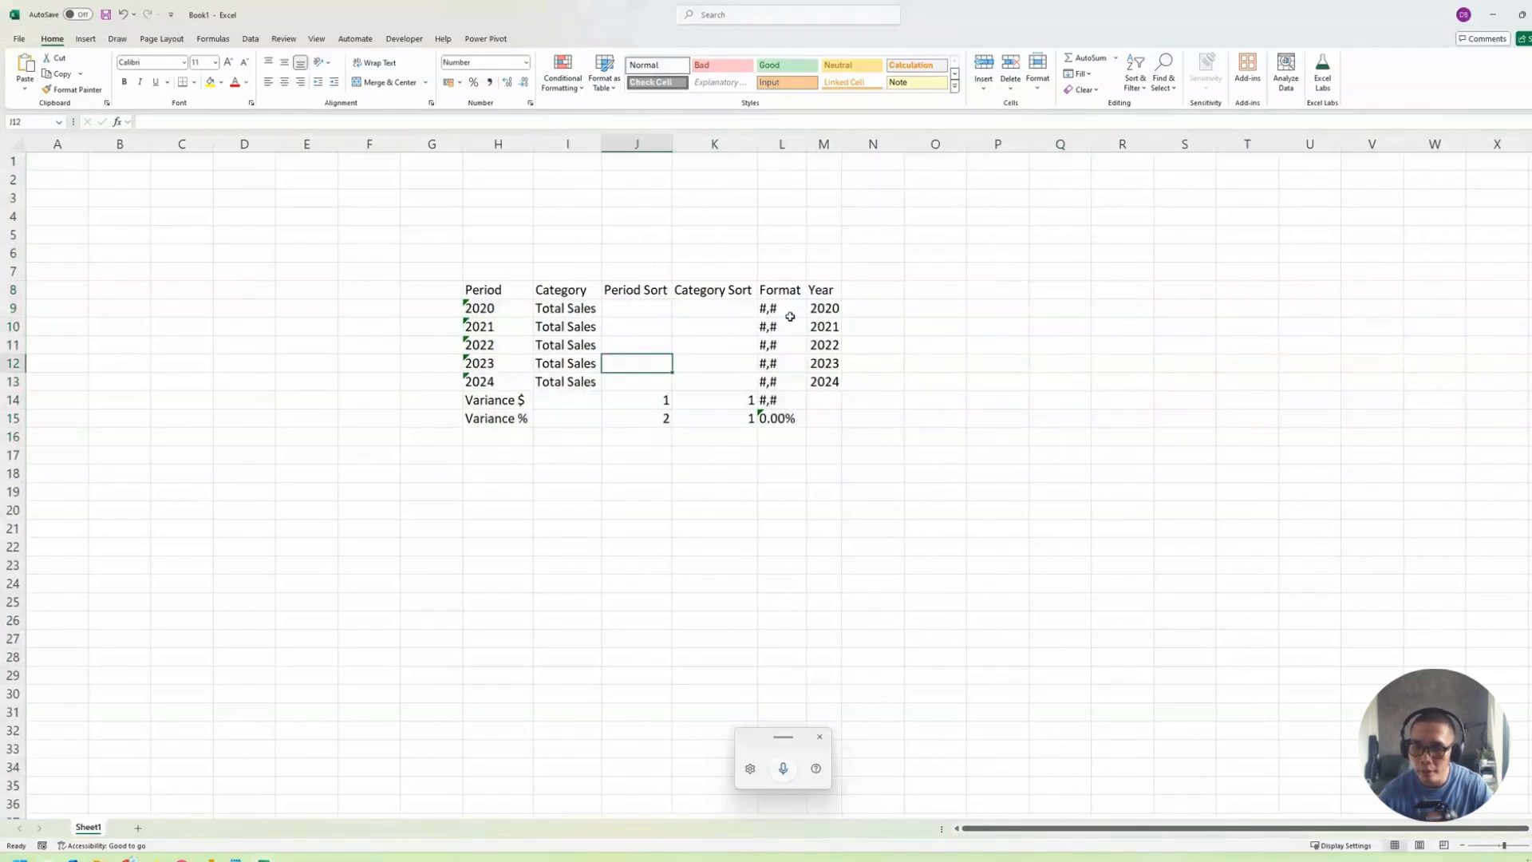
left_click(496, 144)
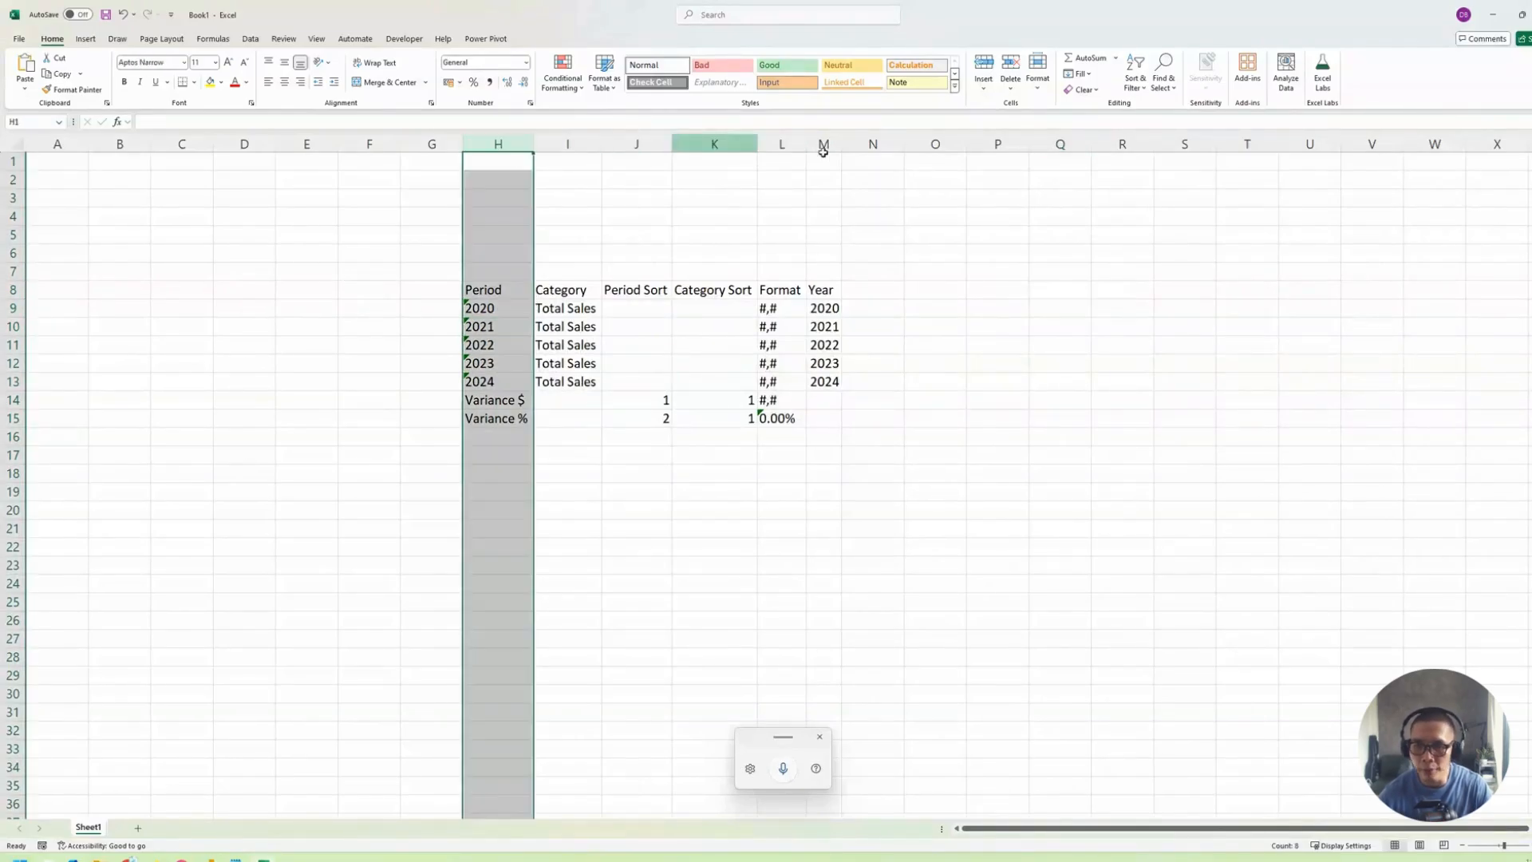
left_click(823, 147)
left_click(1074, 378)
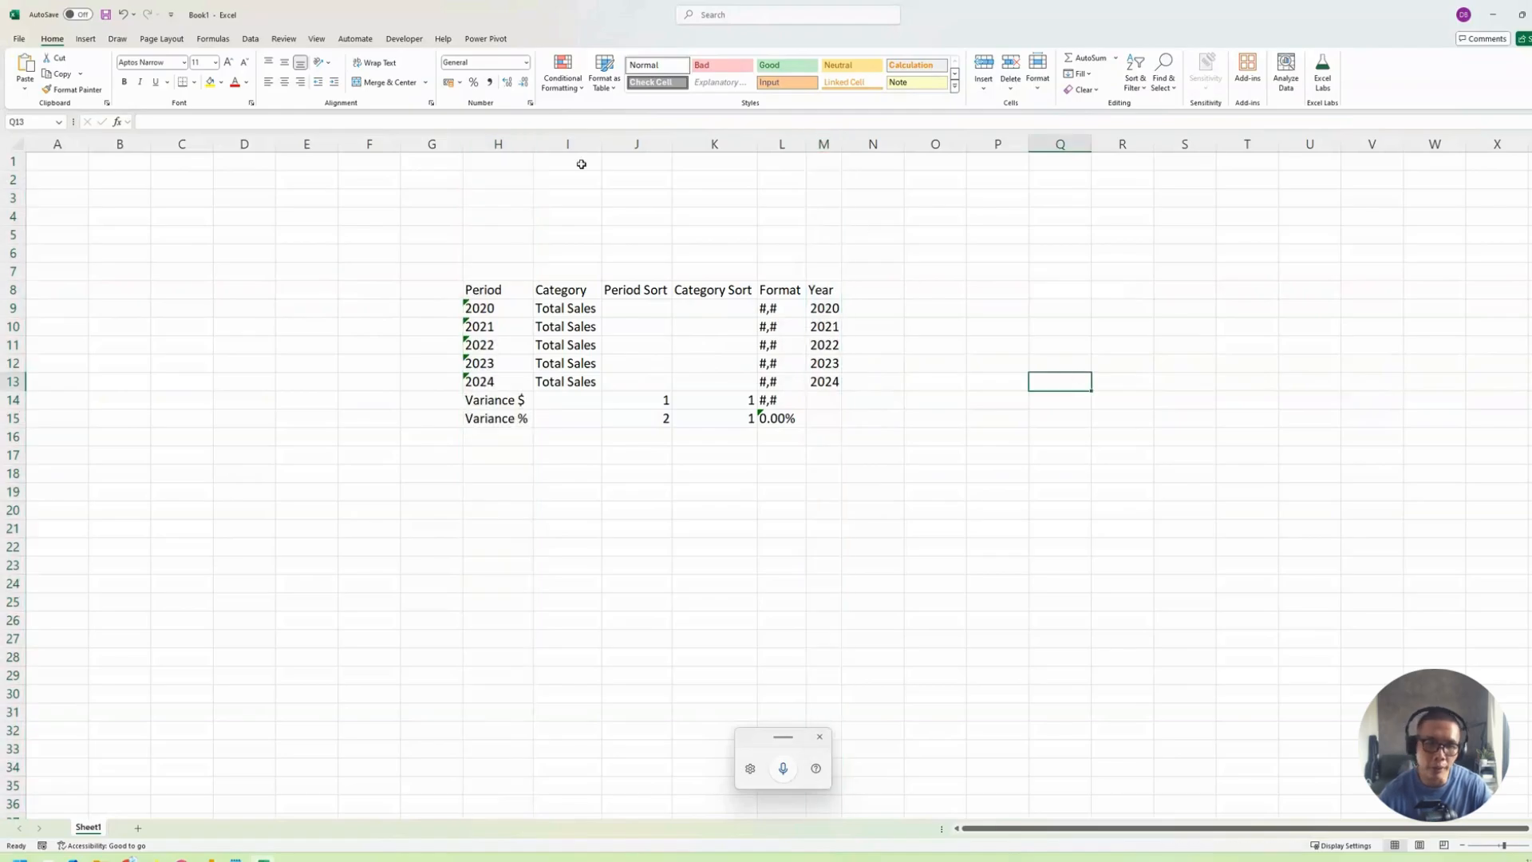
key("super+h")
left_click(512, 144)
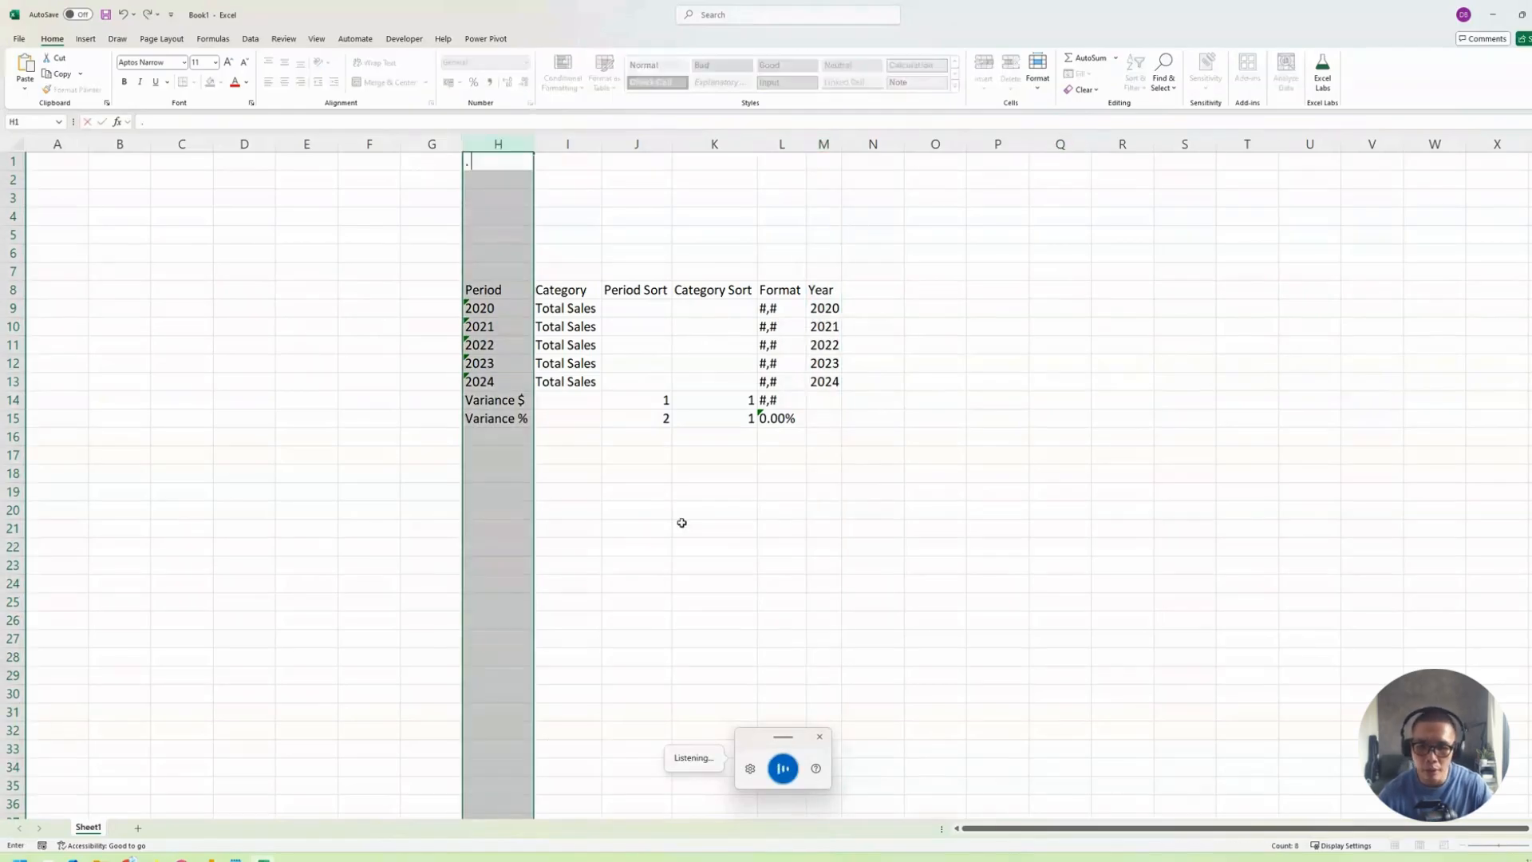
left_click(819, 736)
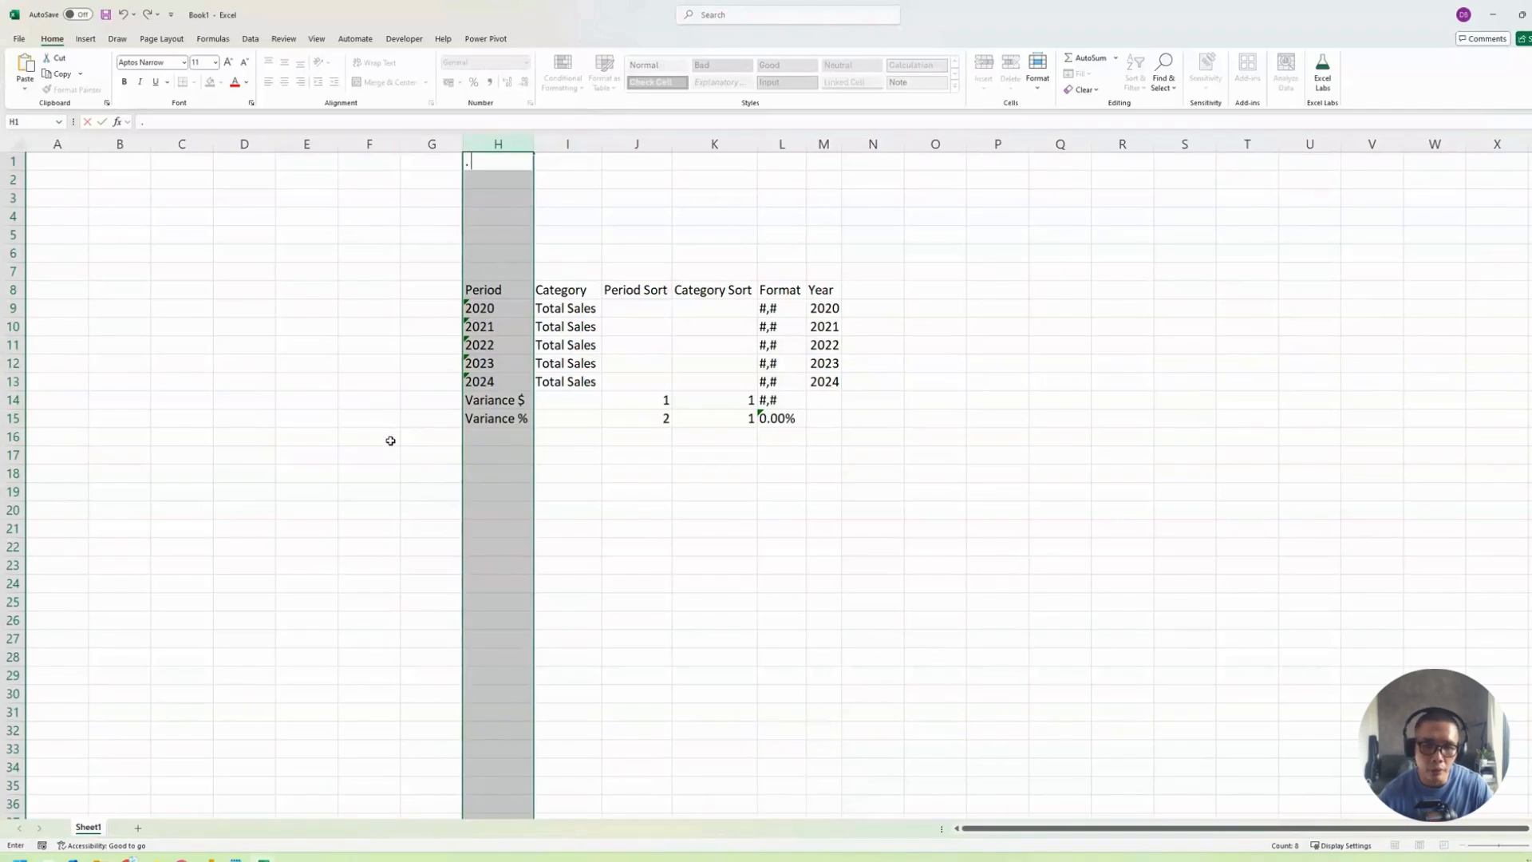
left_click(564, 188)
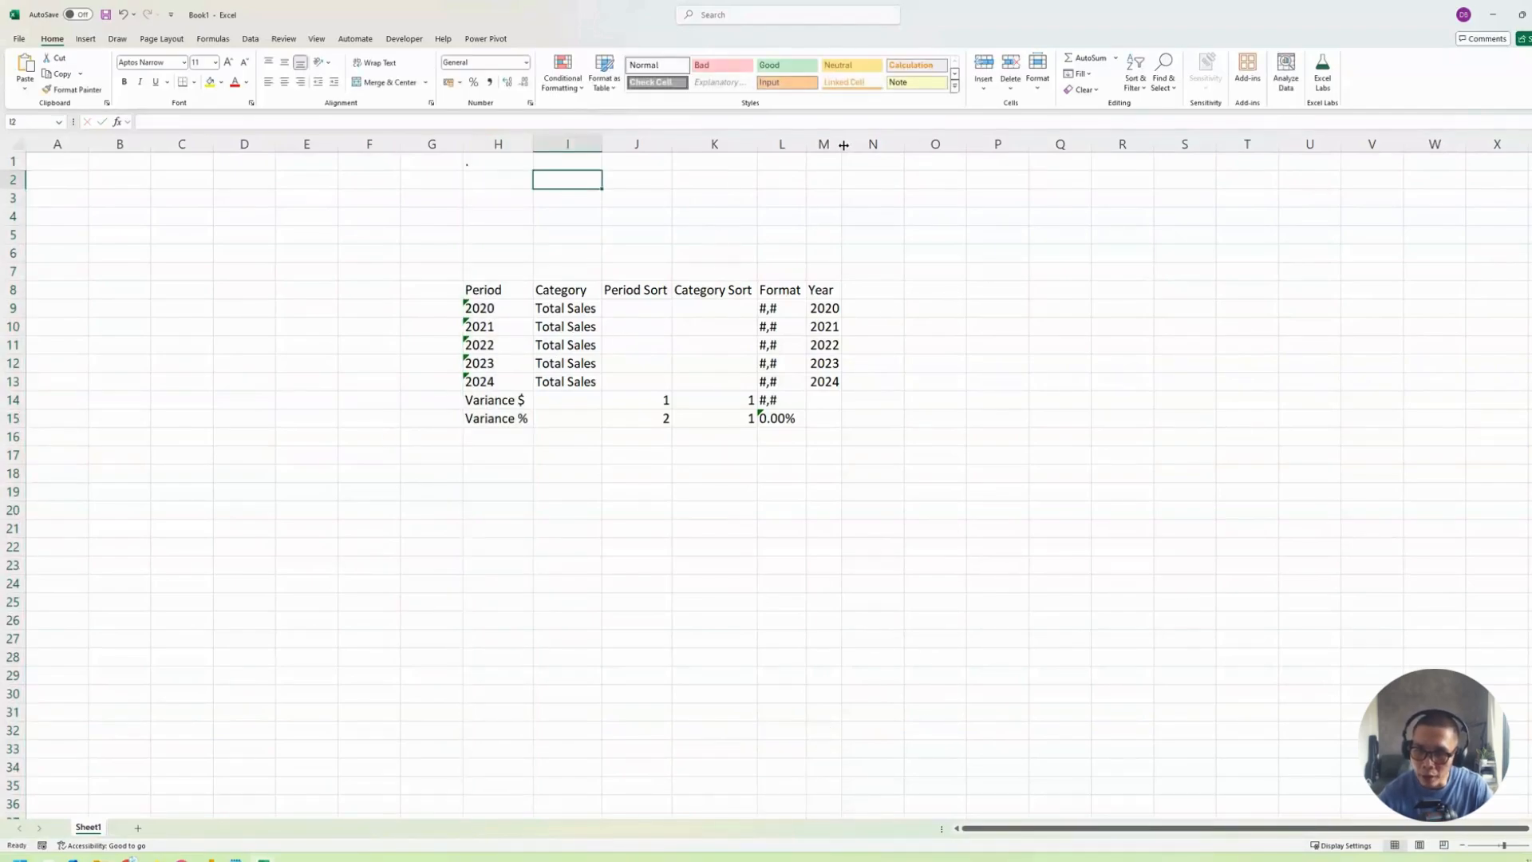
Widen the Year column and the Category column of the pasted table.
left_click_drag(843, 145, 898, 143)
left_click(868, 144)
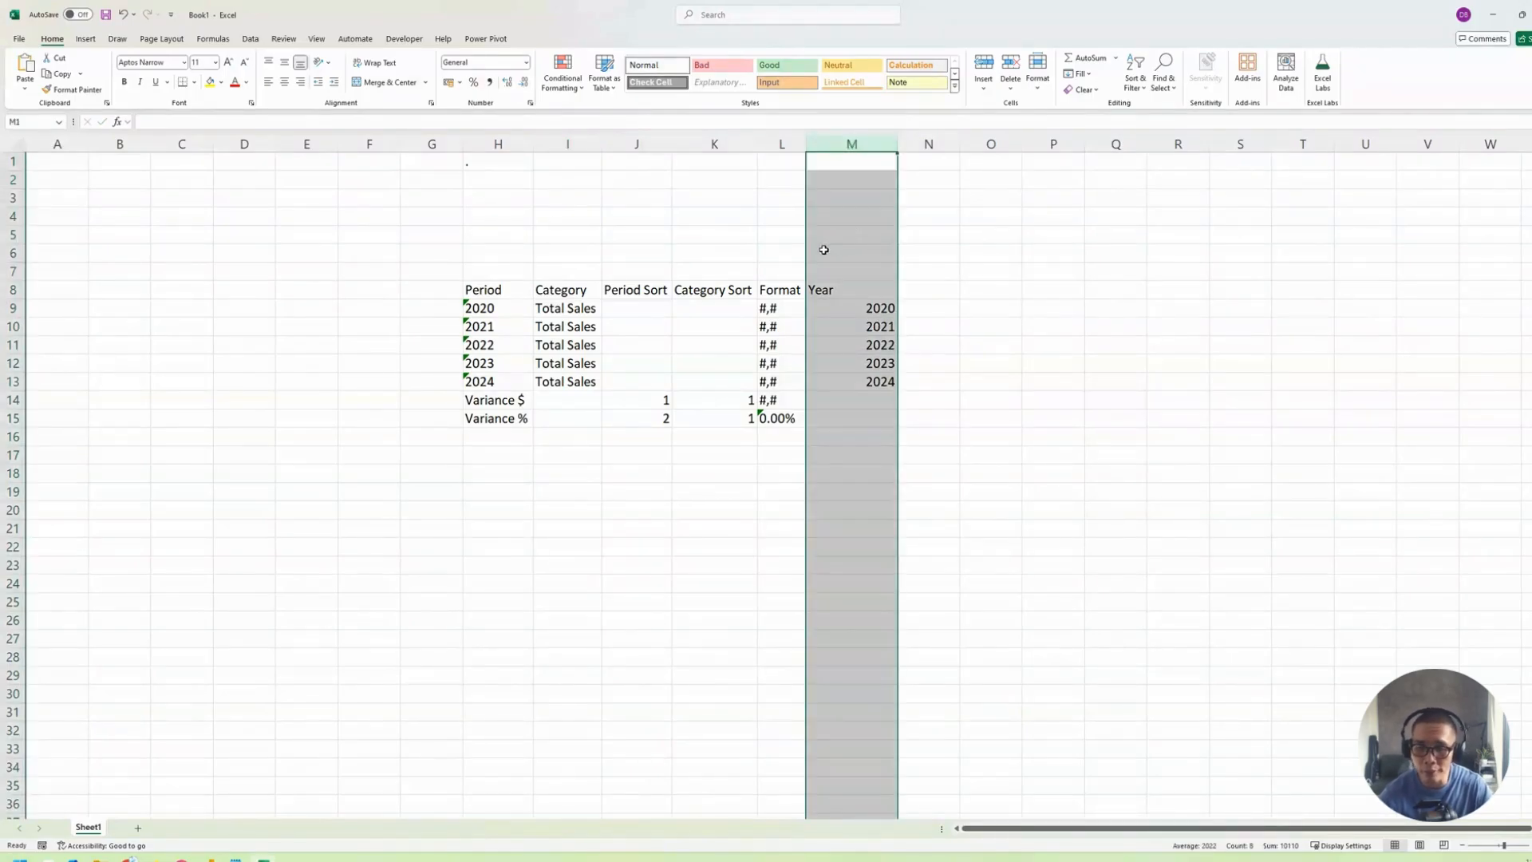
left_click(607, 488)
left_click_drag(601, 143, 619, 143)
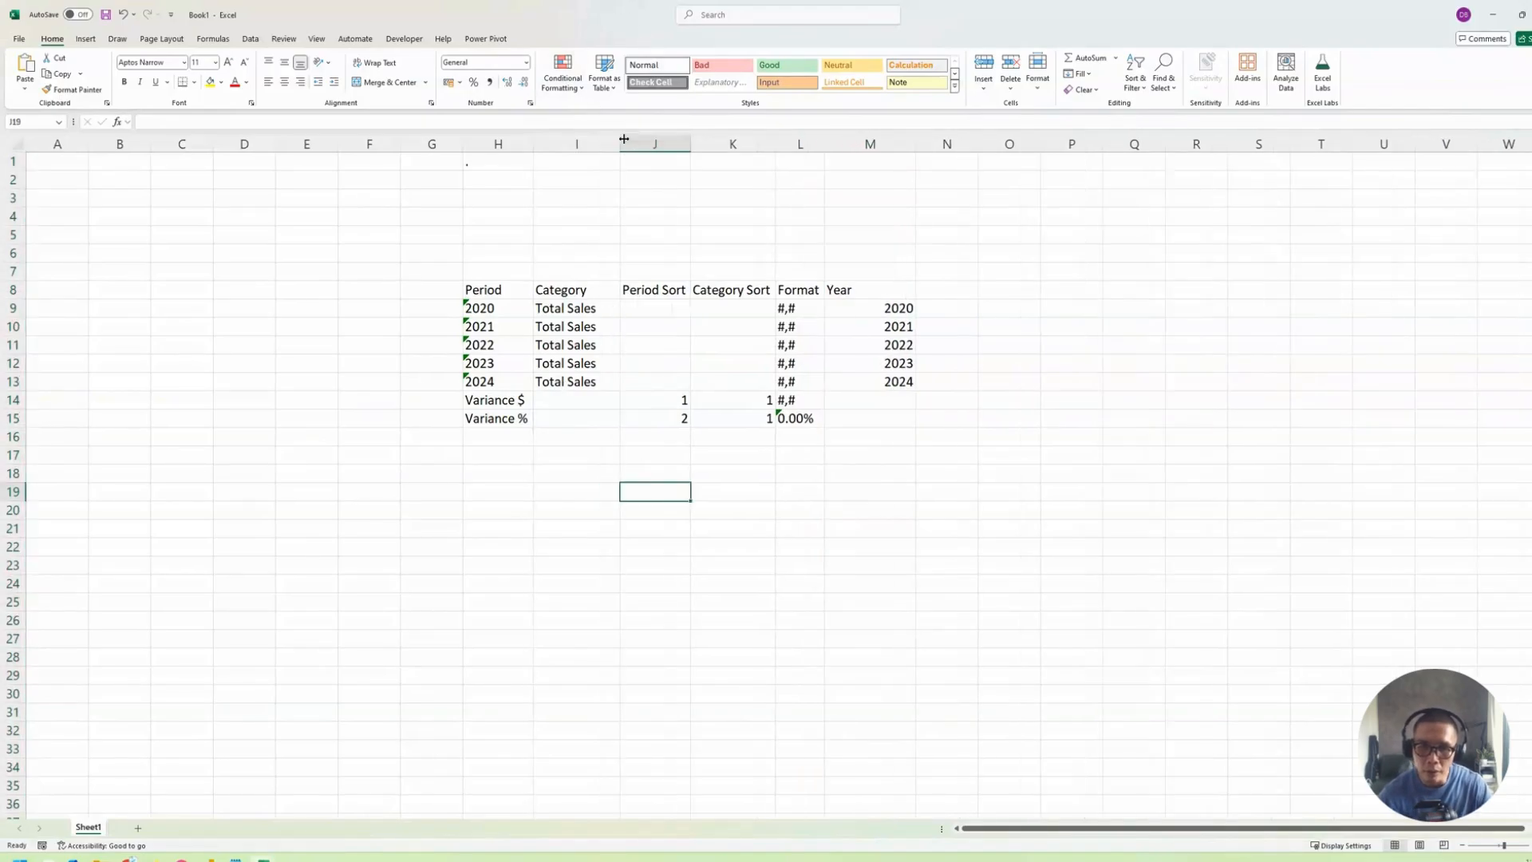
Highlight the Category header and the Period entries from 2020 down to Variance %.
left_click(576, 290)
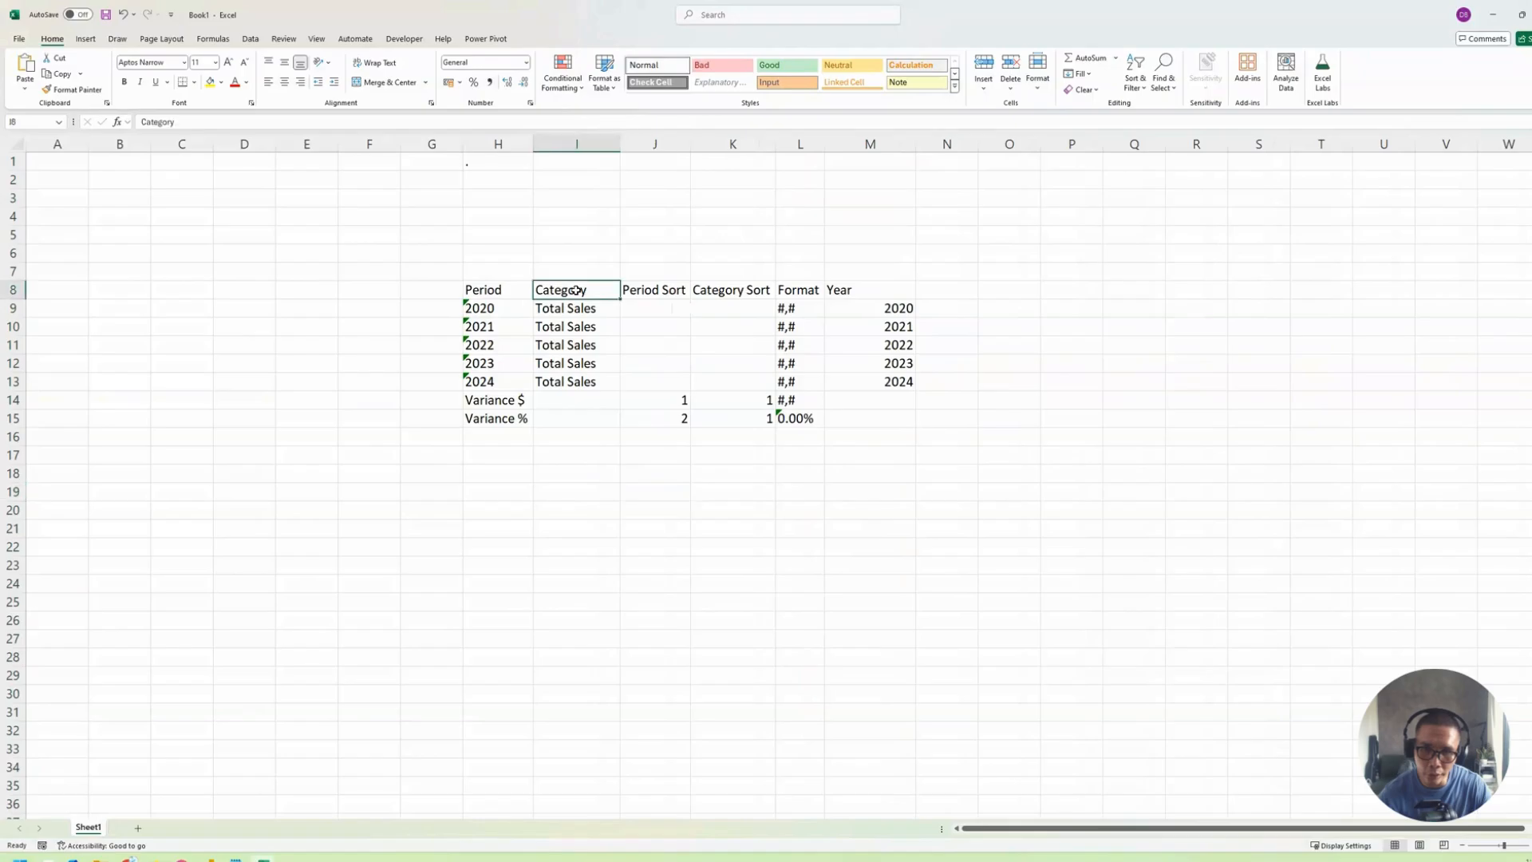
left_click(480, 294)
left_click_drag(480, 294, 487, 418)
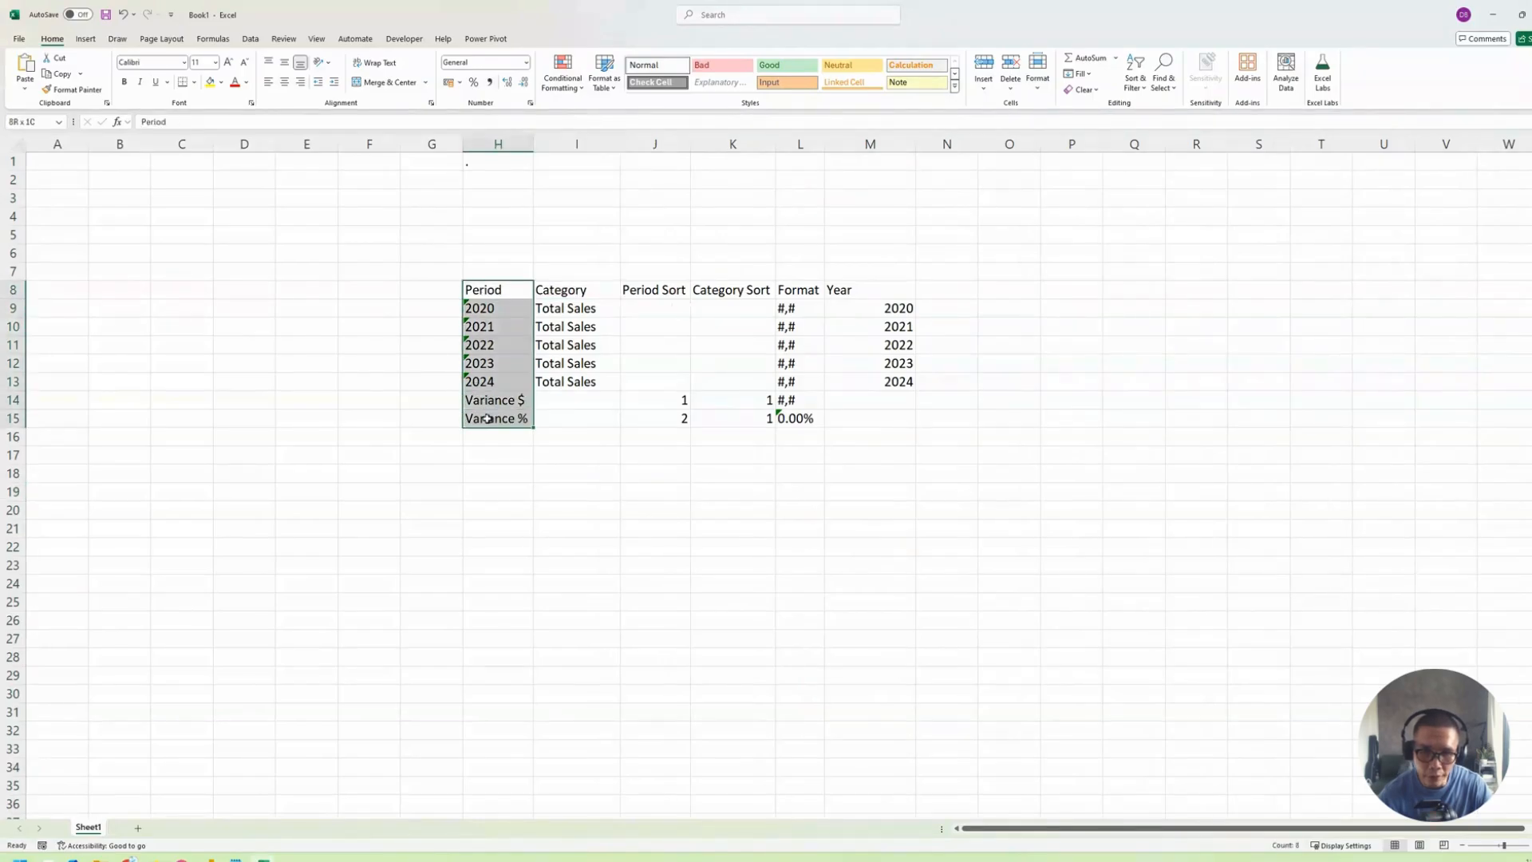
left_click_drag(488, 309, 490, 419)
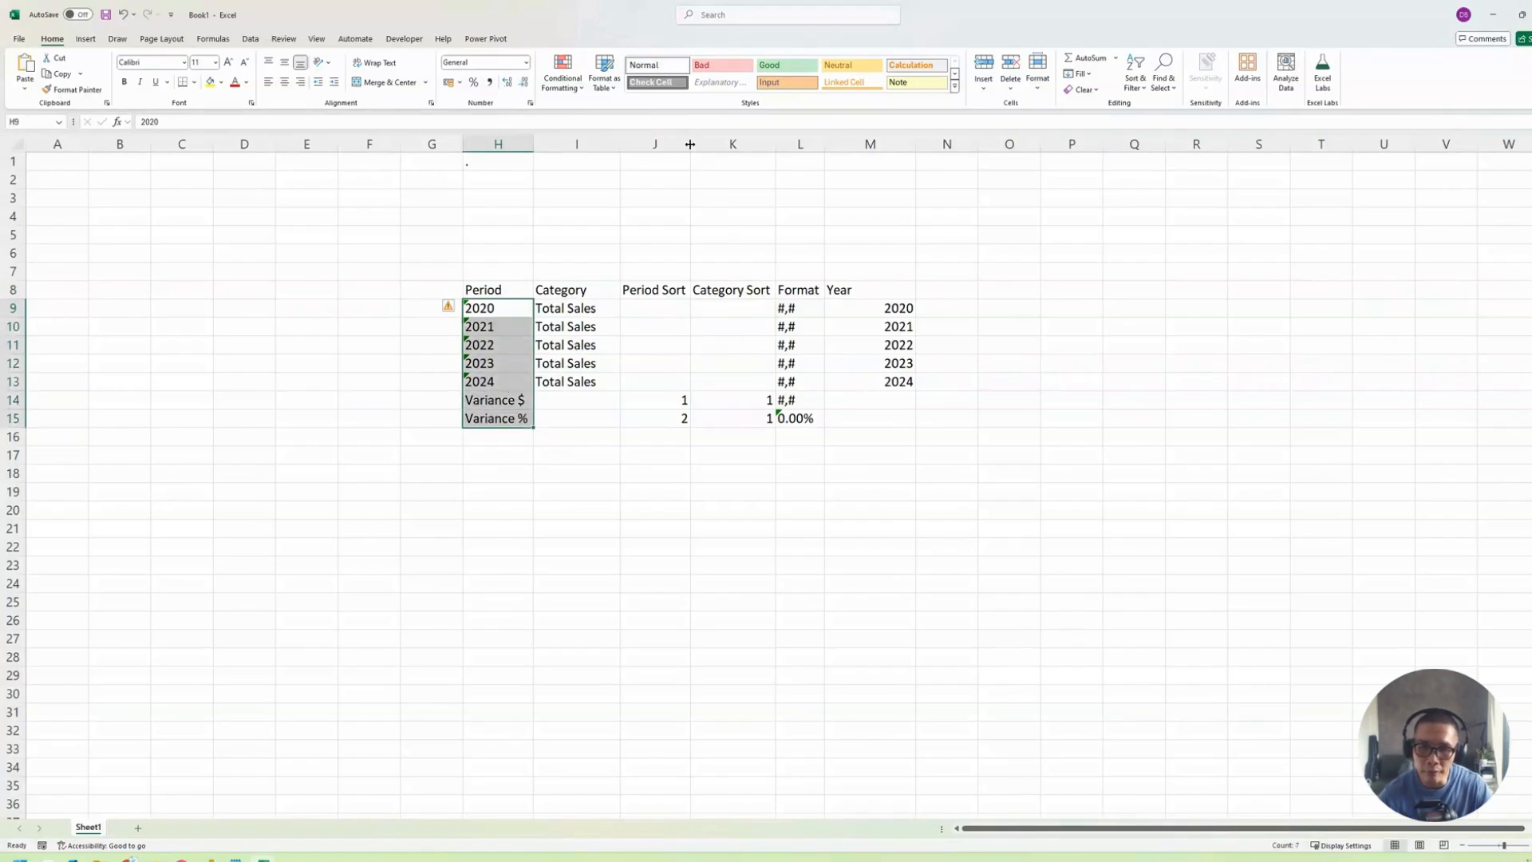
Widen the Period Sort column, and highlight its cells in the year rows and the Period values 2020 to 2024.
left_click_drag(690, 144, 700, 145)
left_click(680, 288)
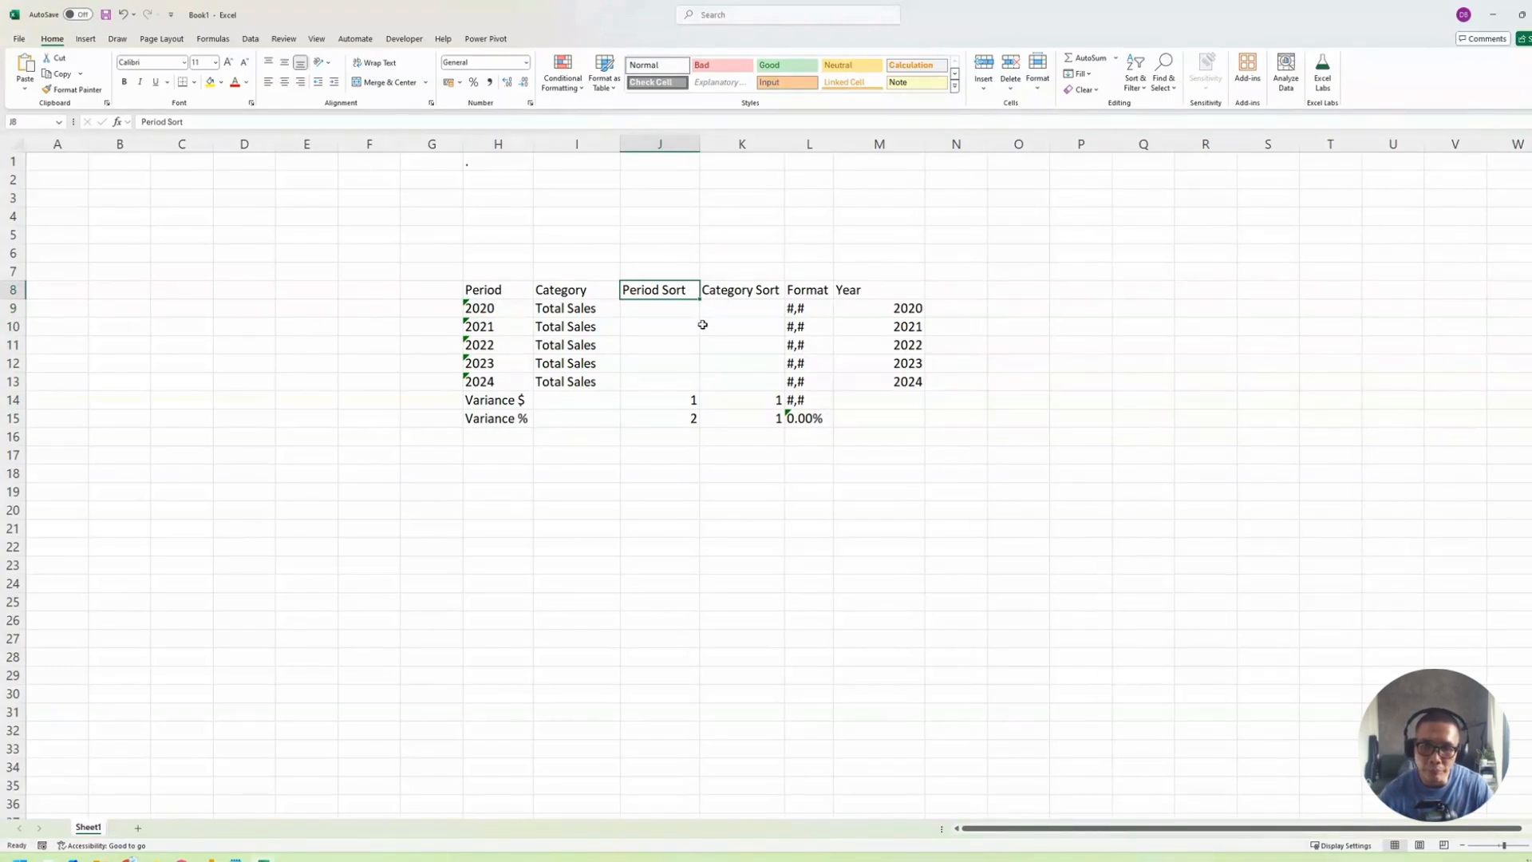
left_click_drag(677, 308, 674, 386)
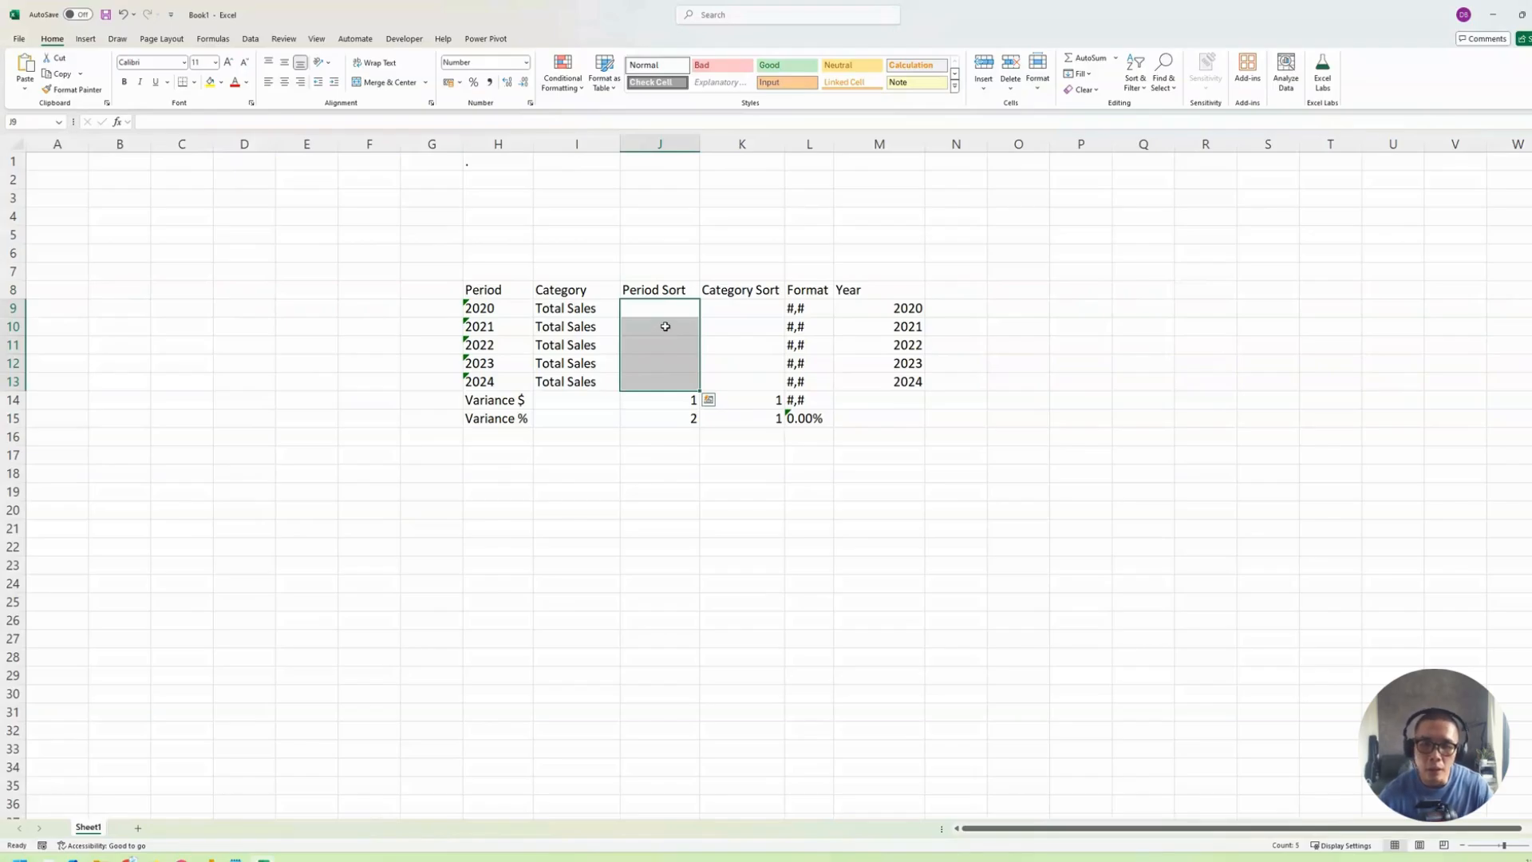
left_click_drag(479, 308, 492, 384)
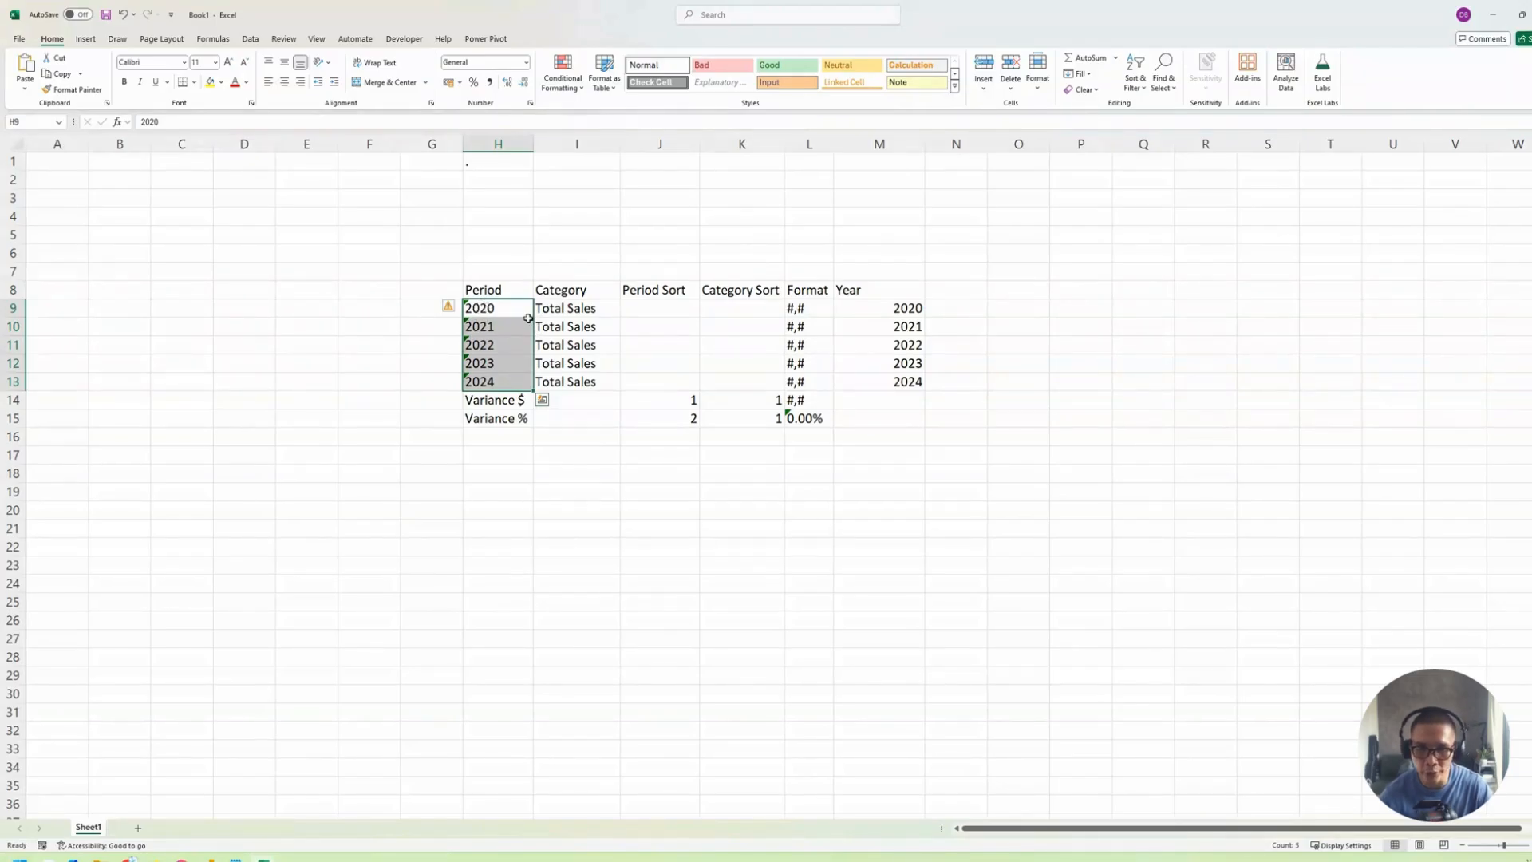
Highlight the Period Sort values of the variance rows, the Period years 2020 to 2024, and their blank Period Sort cells.
left_click(659, 453)
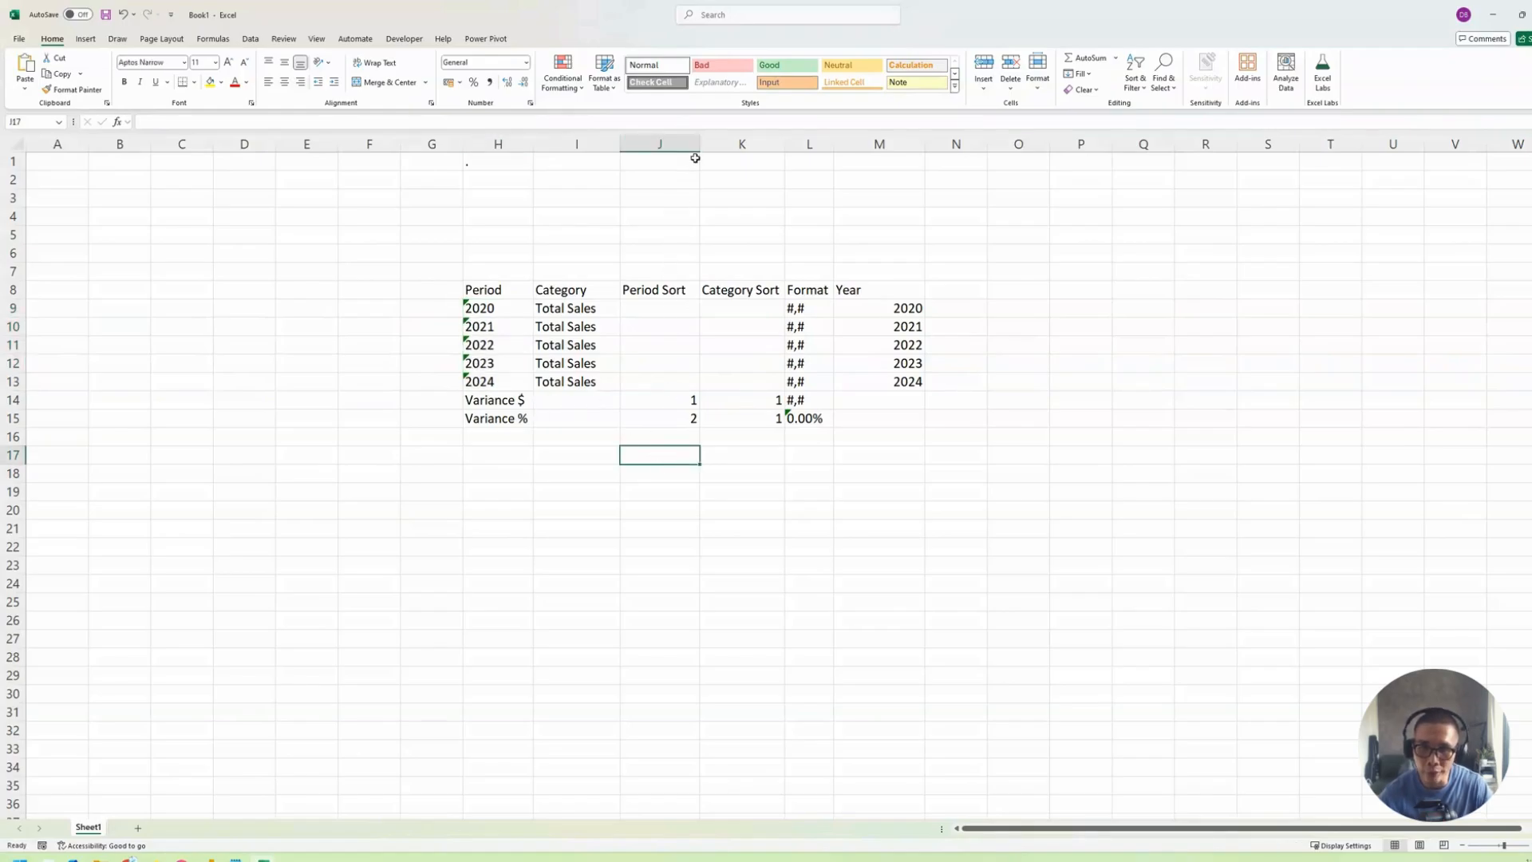
left_click_drag(680, 399, 679, 420)
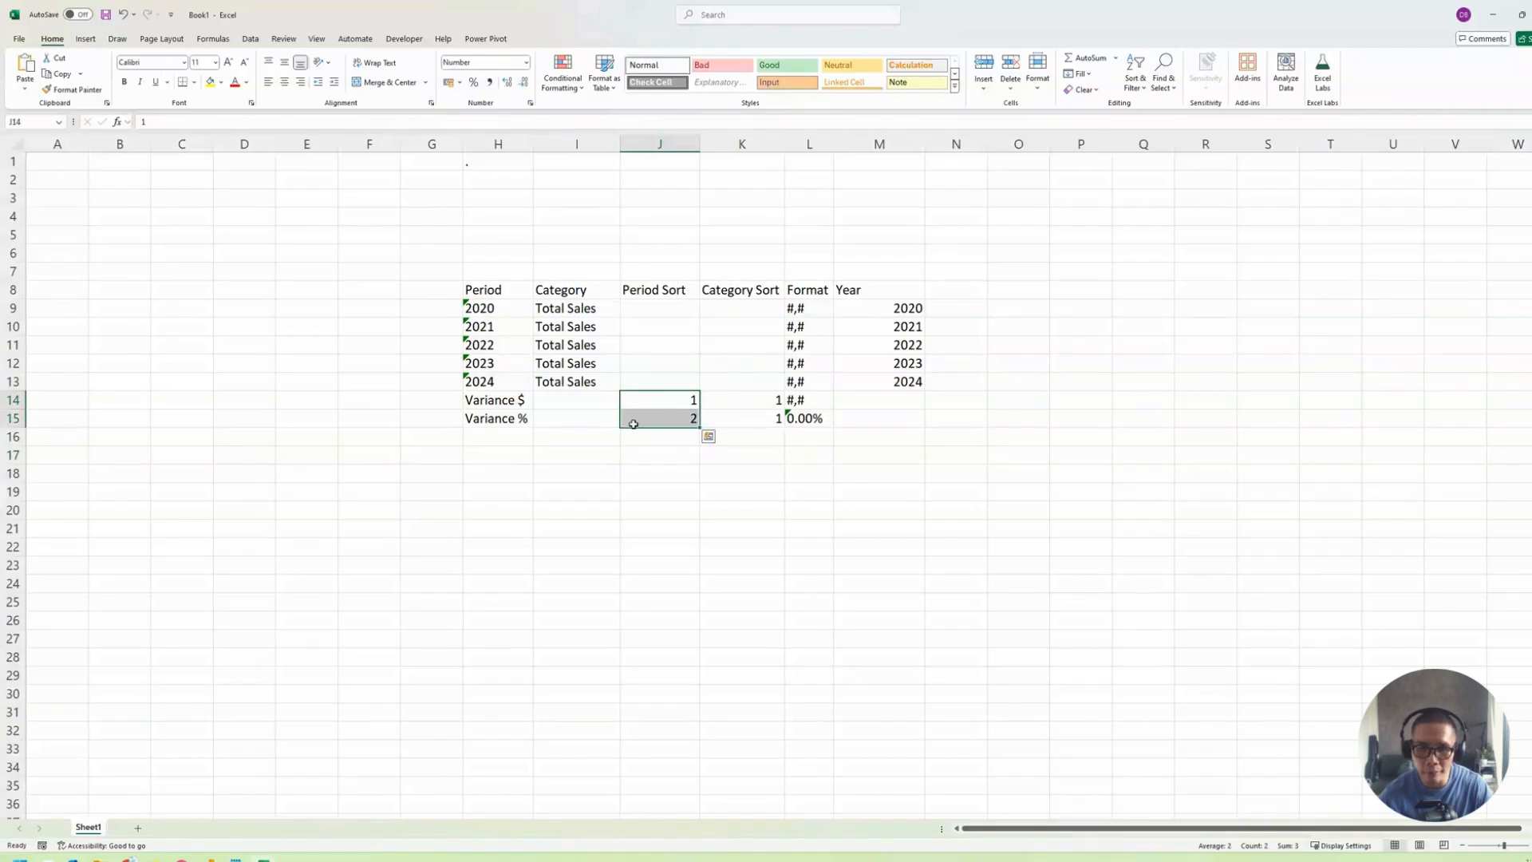
left_click(498, 308)
left_click_drag(498, 308, 499, 382)
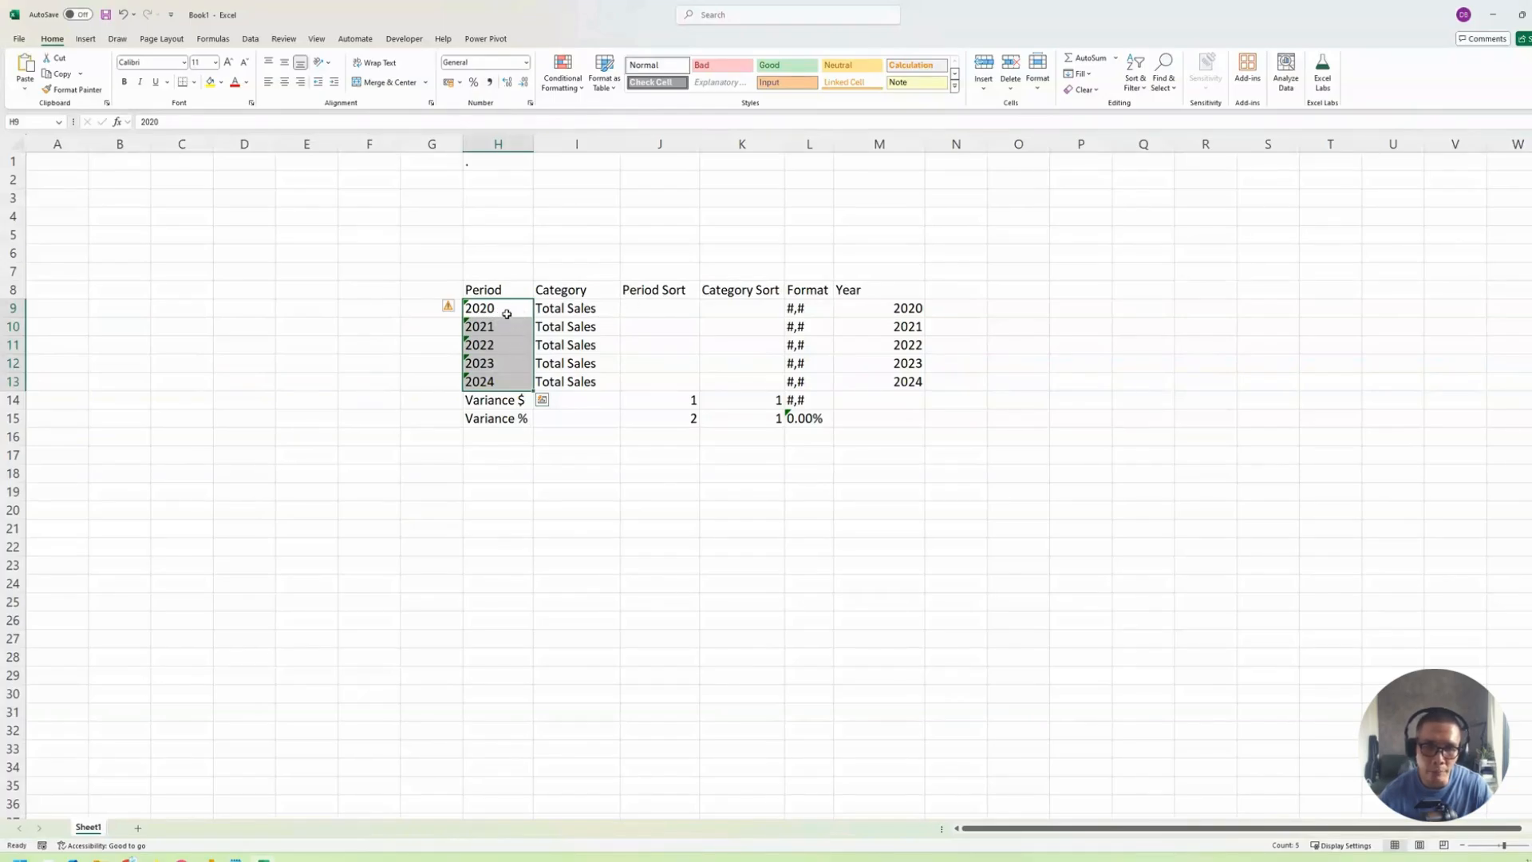
left_click_drag(656, 383, 655, 304)
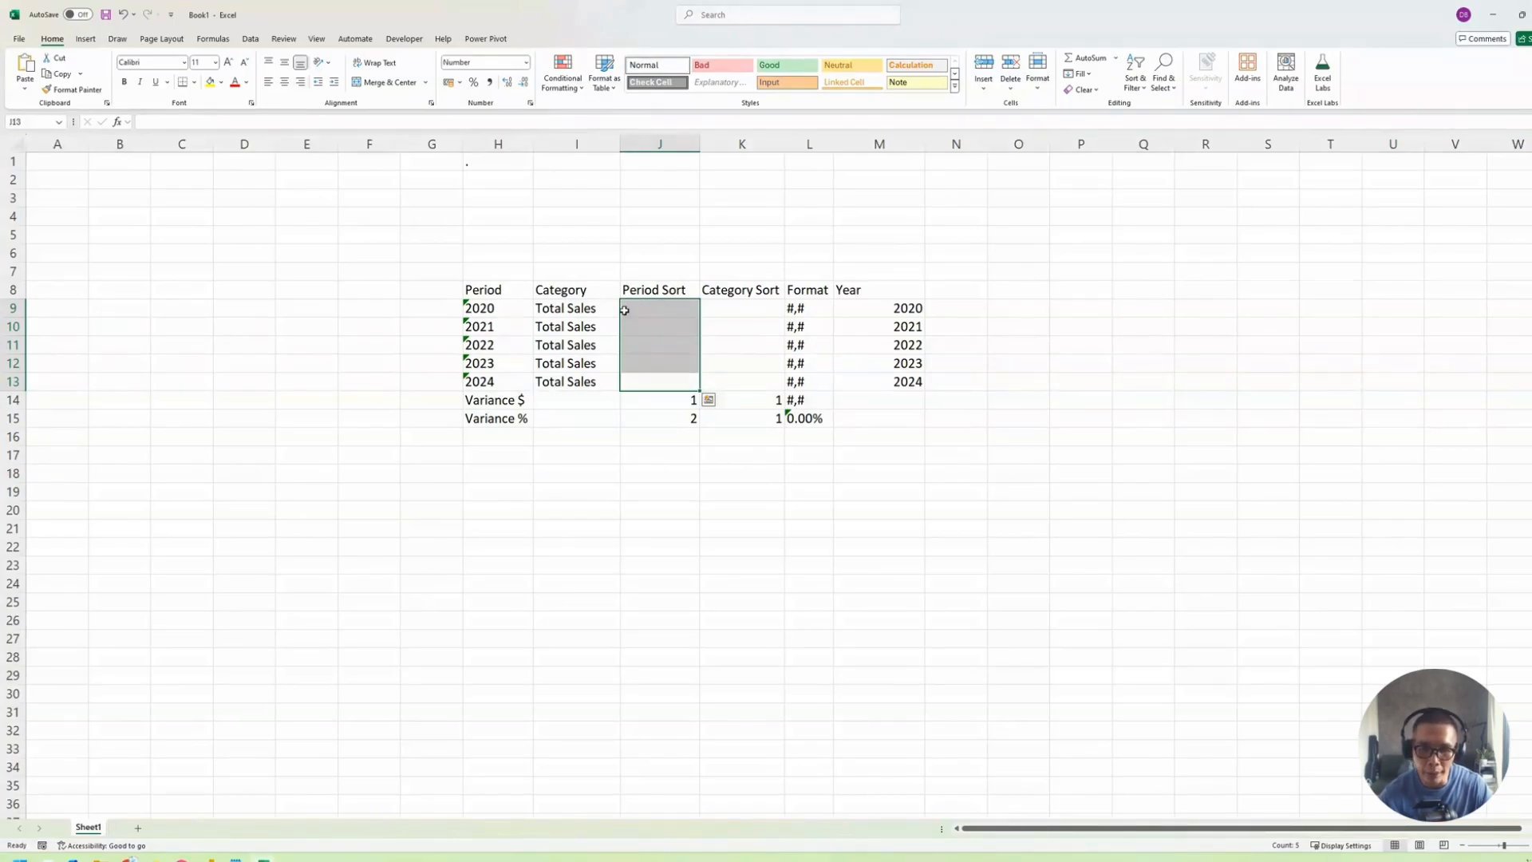
Highlight the Variance $ entry with its Period Sort cell, and the Variance % entry with its Category Sort cell.
left_click(528, 398)
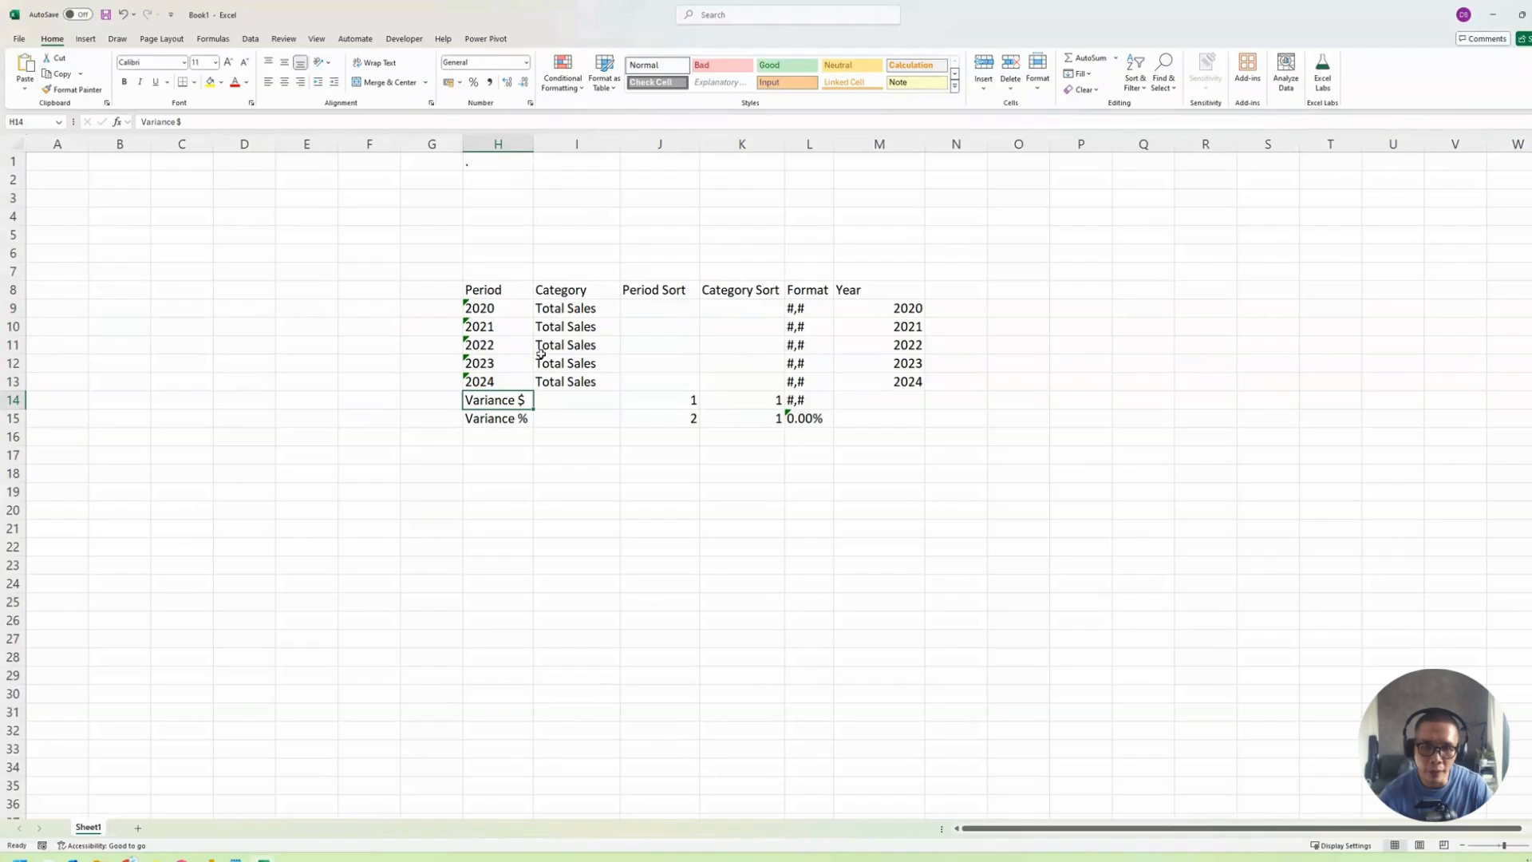
left_click(696, 402)
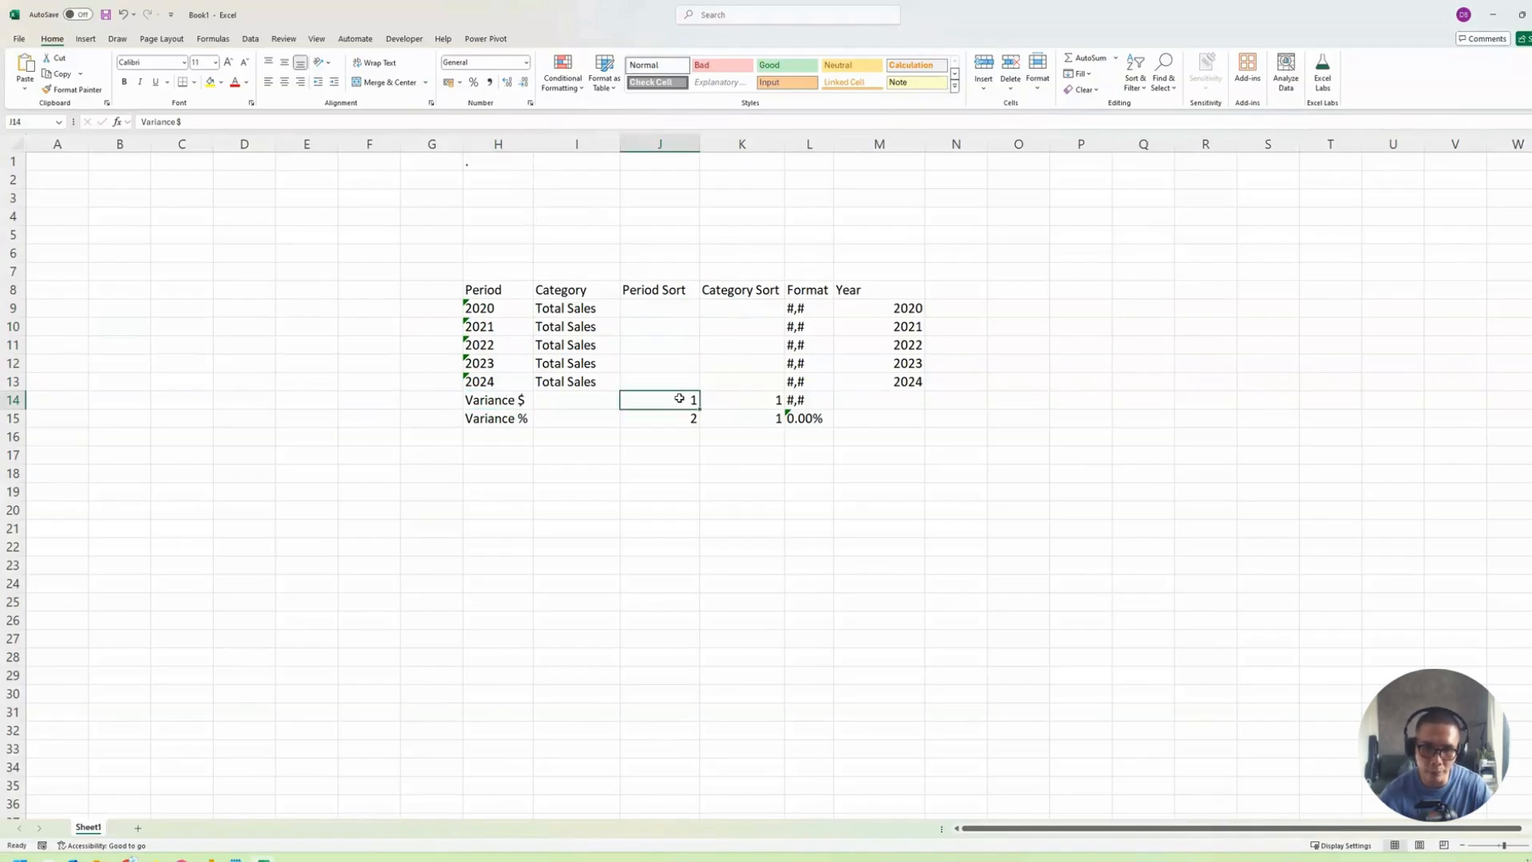
left_click(482, 415)
left_click(716, 423)
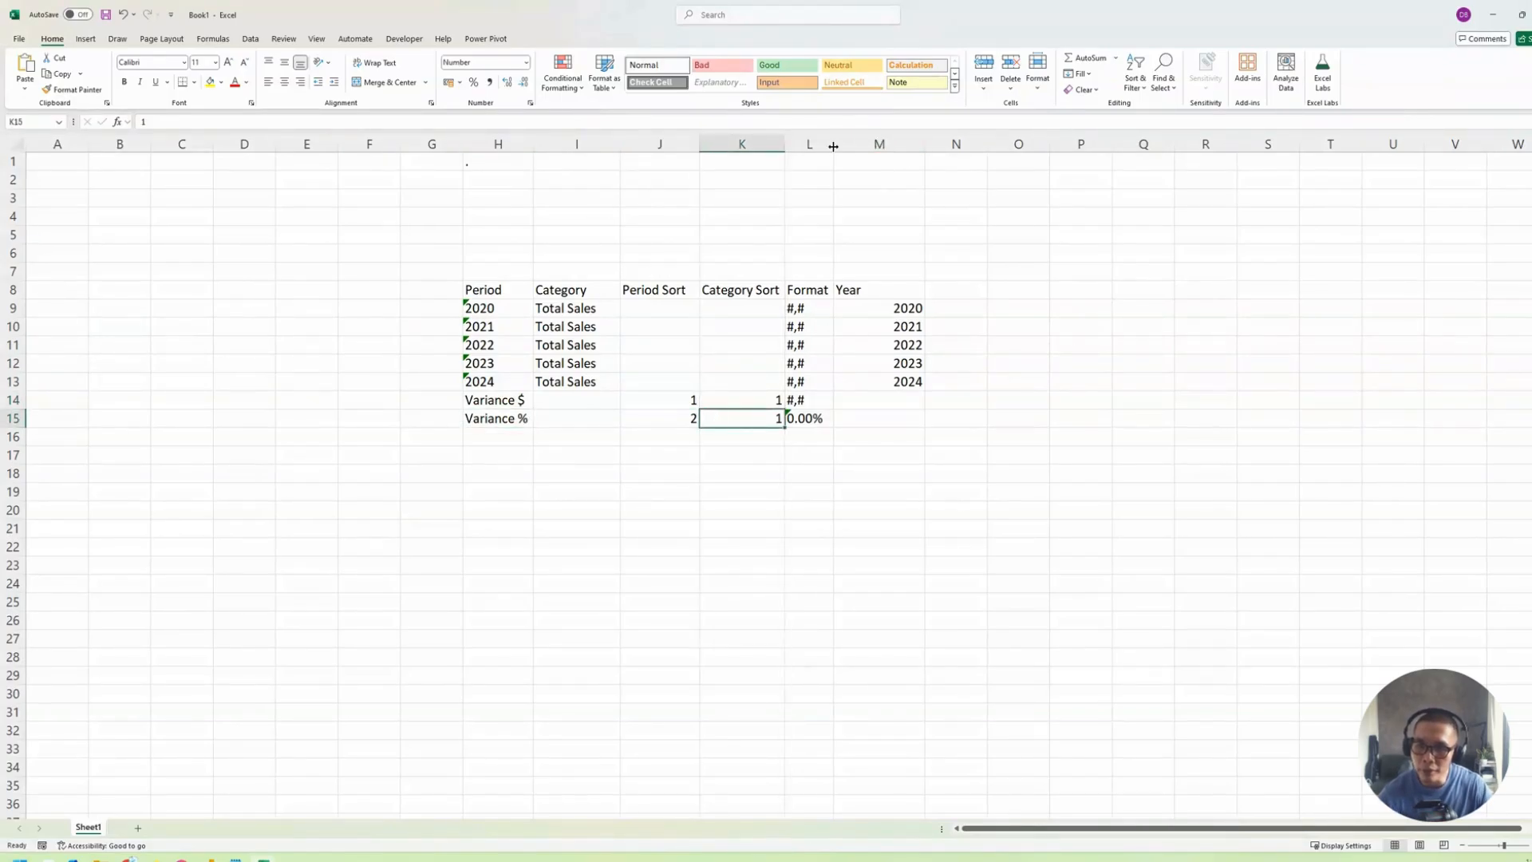
Widen the Format column, and highlight the Total Sales categories and the blank Category cells of the variance rows.
left_click_drag(833, 144, 849, 146)
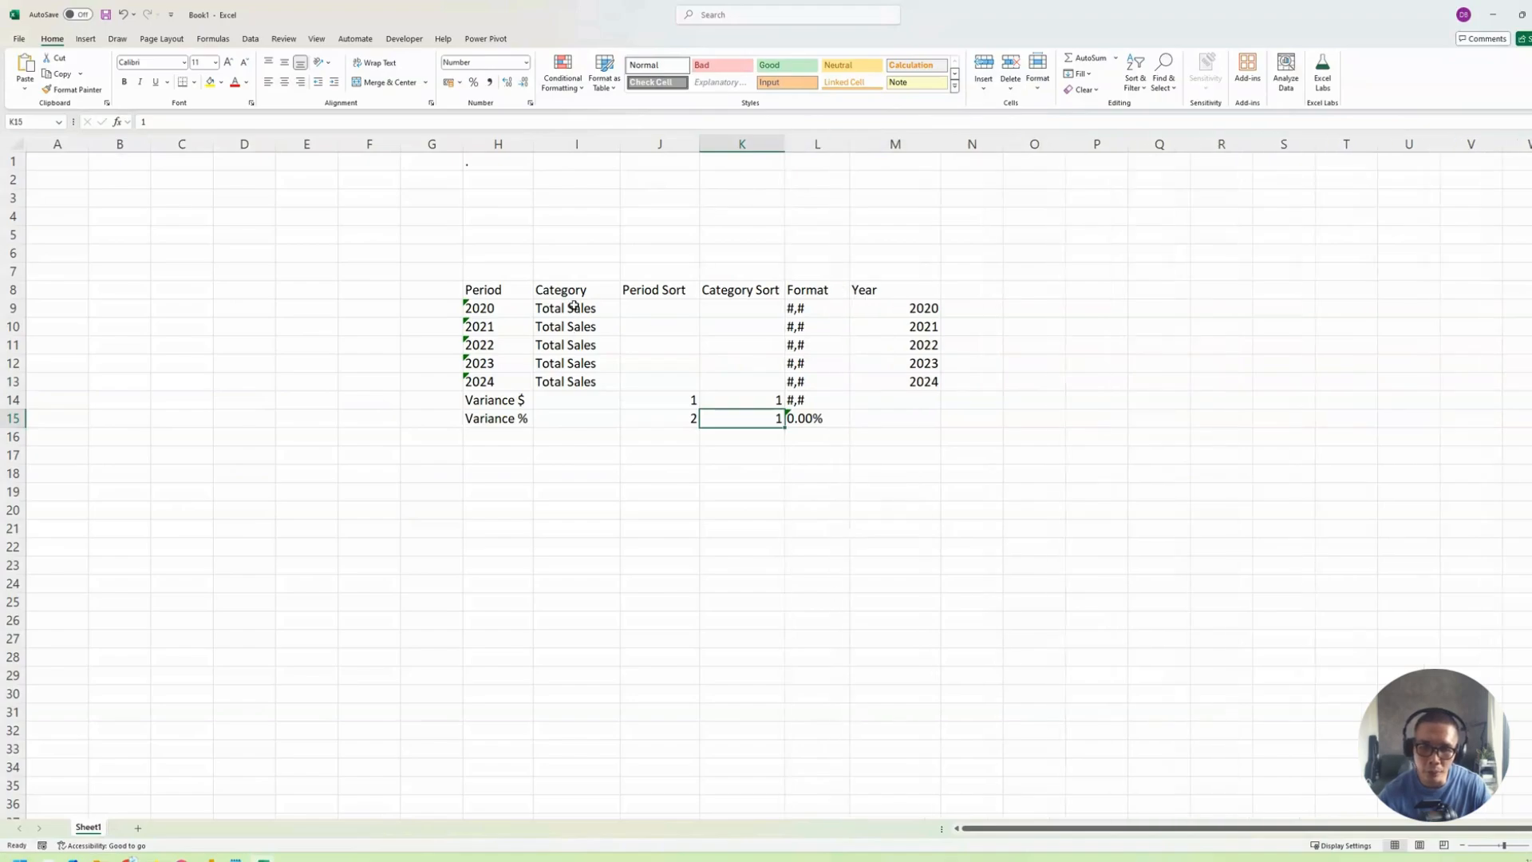
left_click_drag(573, 307, 573, 377)
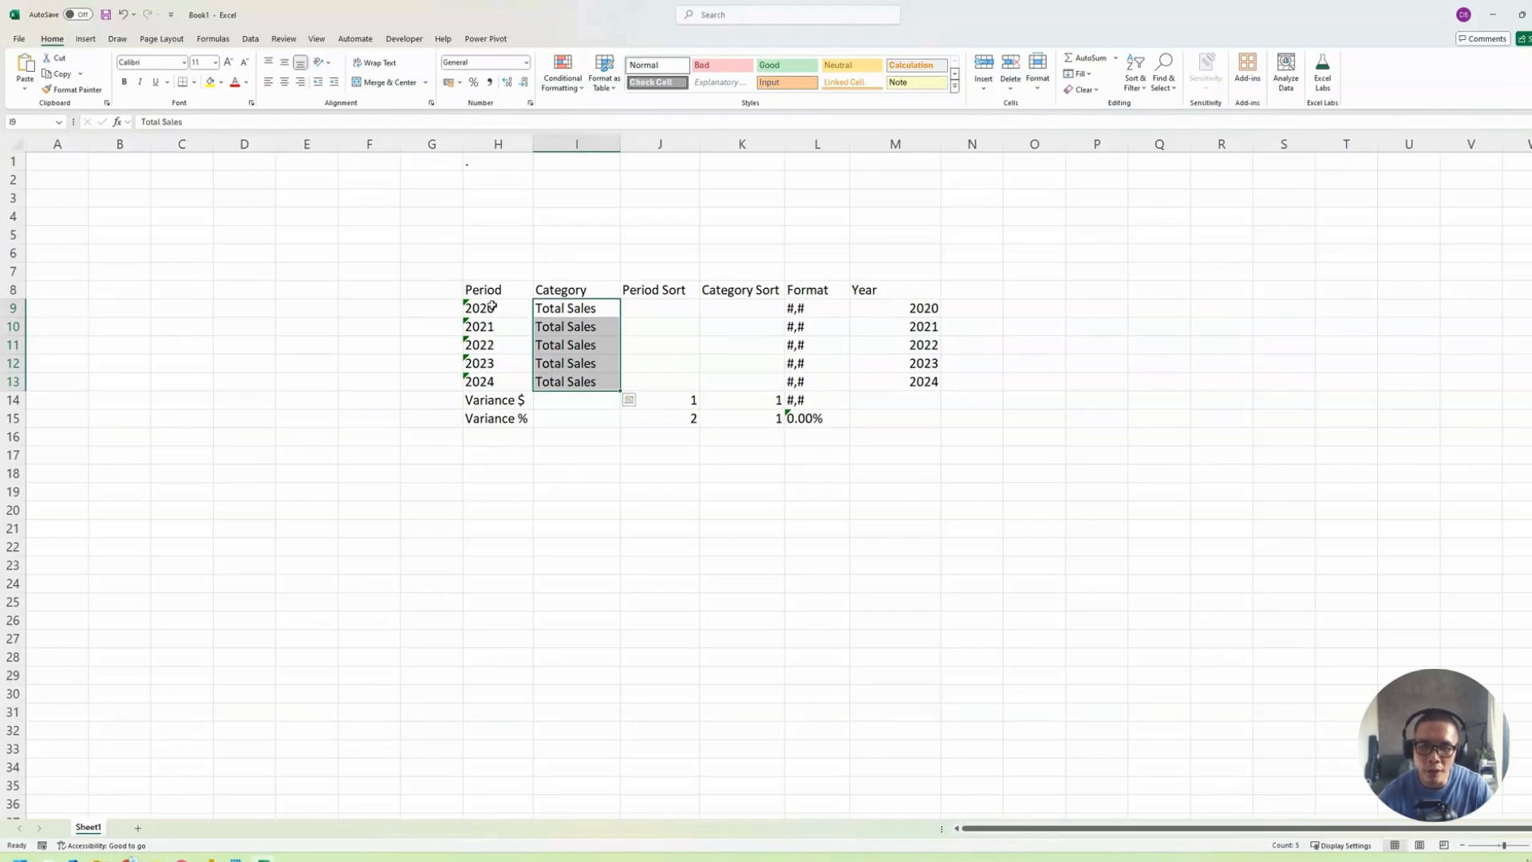
left_click_drag(489, 308, 585, 424)
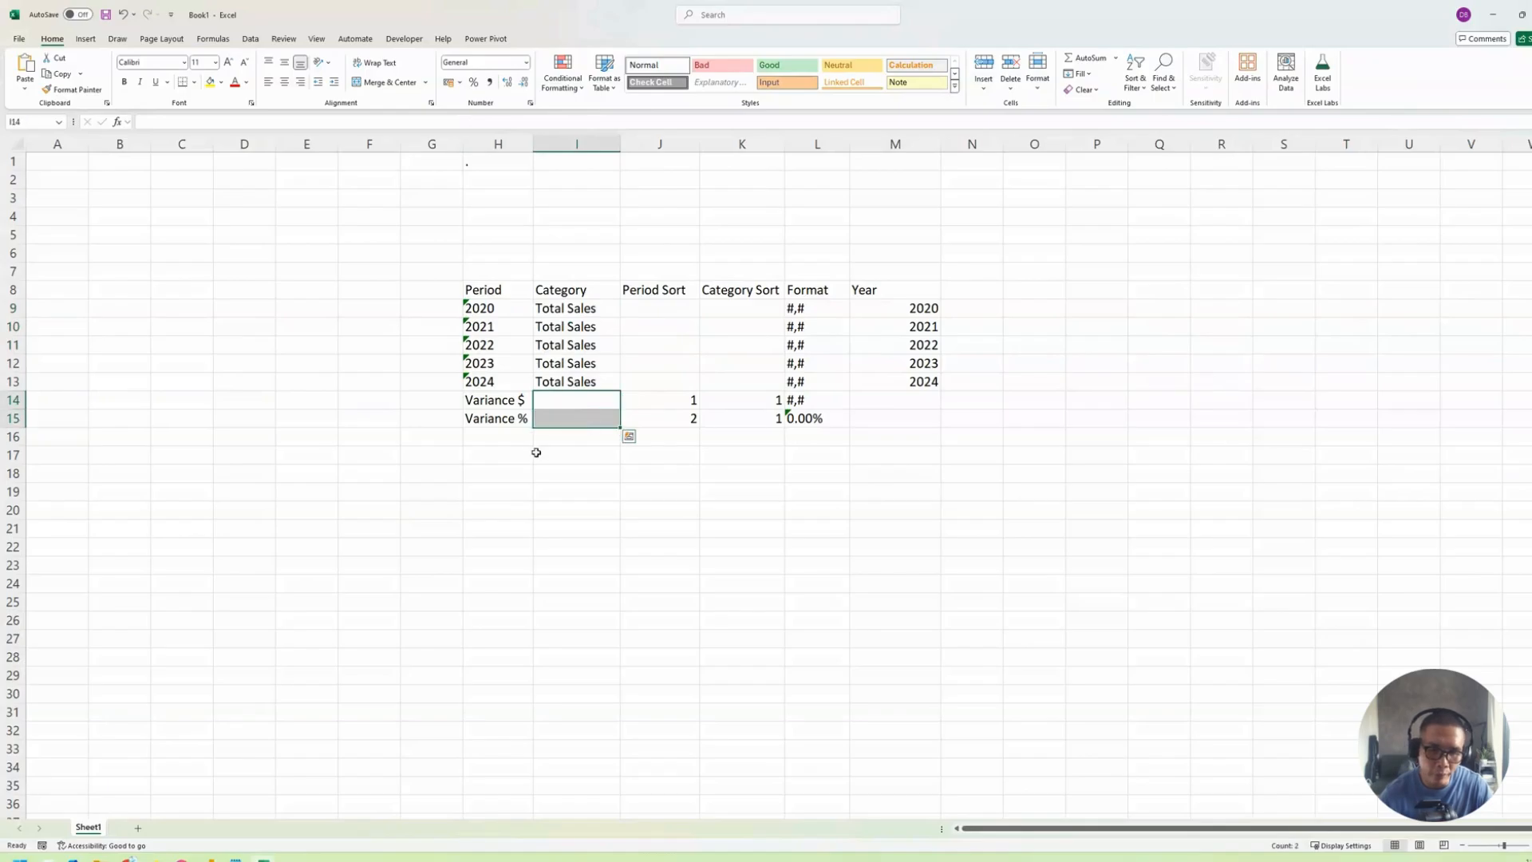
Switch to the Custom Period Columns report in Power BI to view the finished matrix, and return to the Excel workbook.
mouse_move(131, 858)
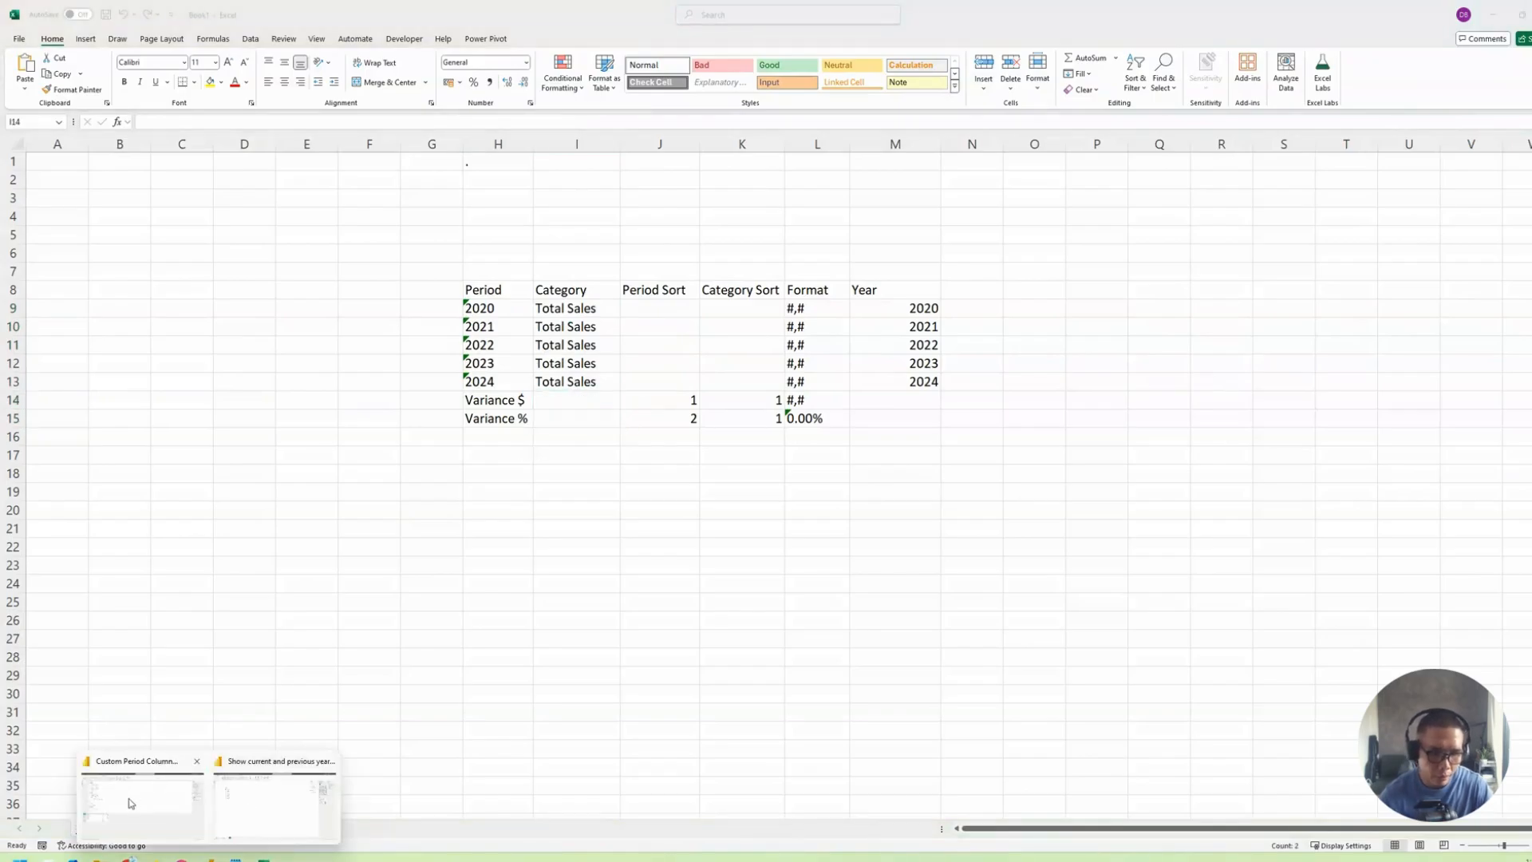
left_click(130, 804)
left_click(13, 111)
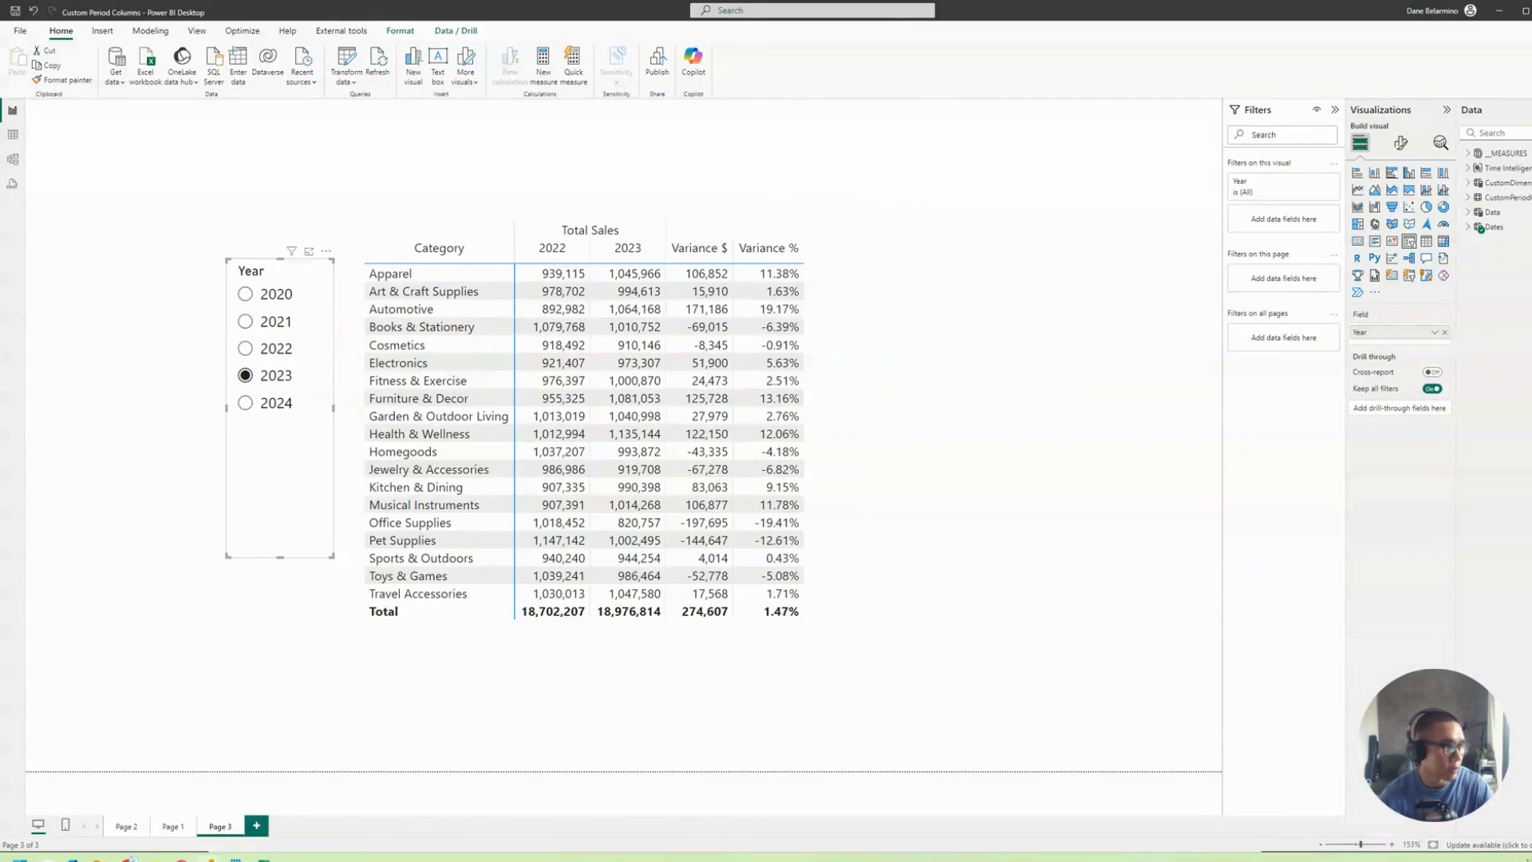
key("alt+Tab")
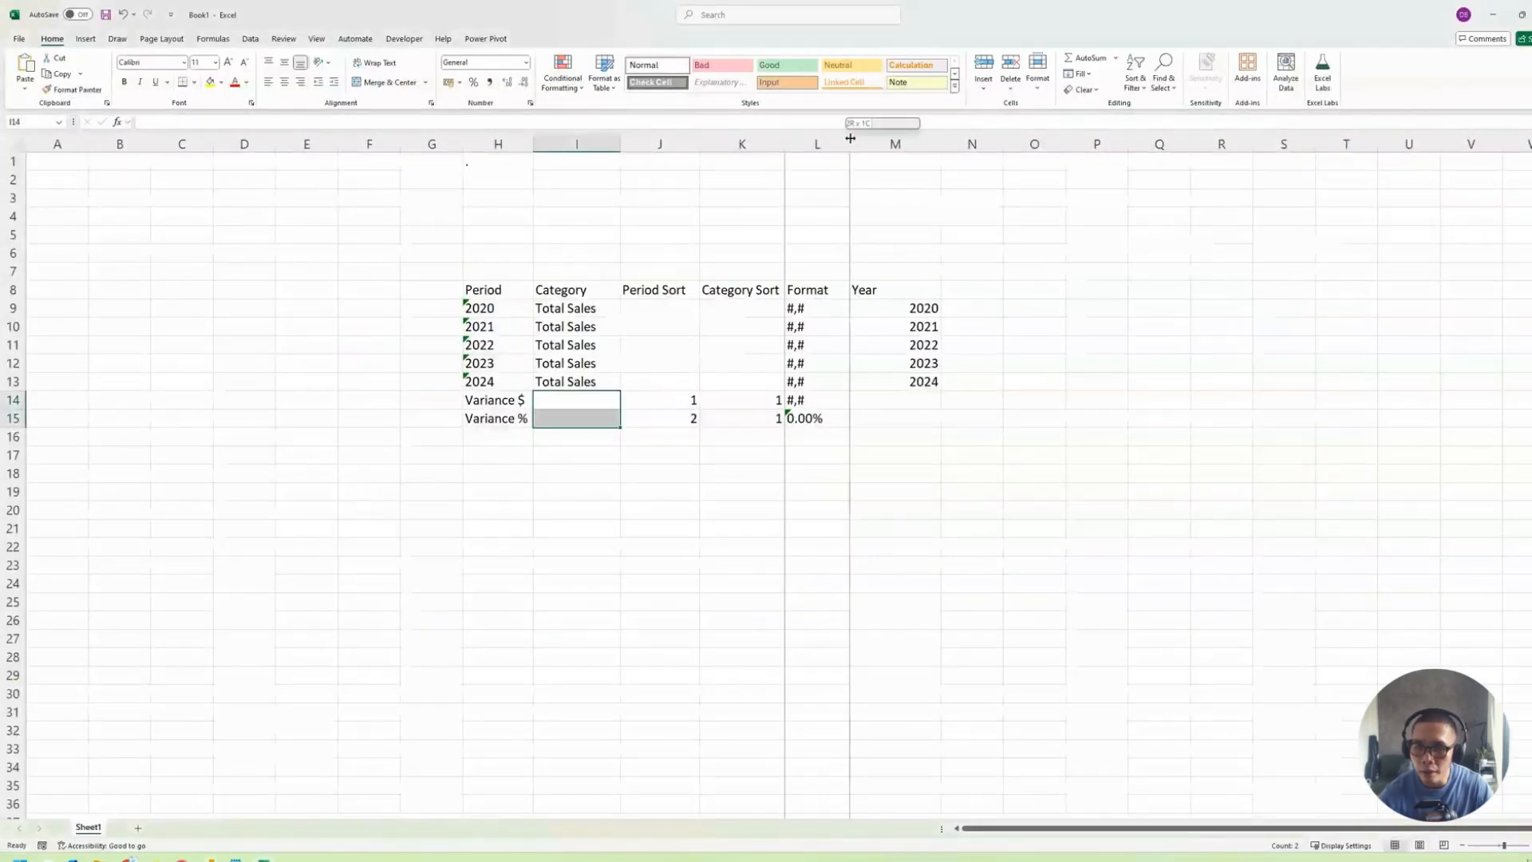
Widen the Format column further and highlight its #,# entries from the 2020 row down to Variance $.
left_click_drag(851, 138, 873, 138)
left_click(944, 254)
left_click(843, 305)
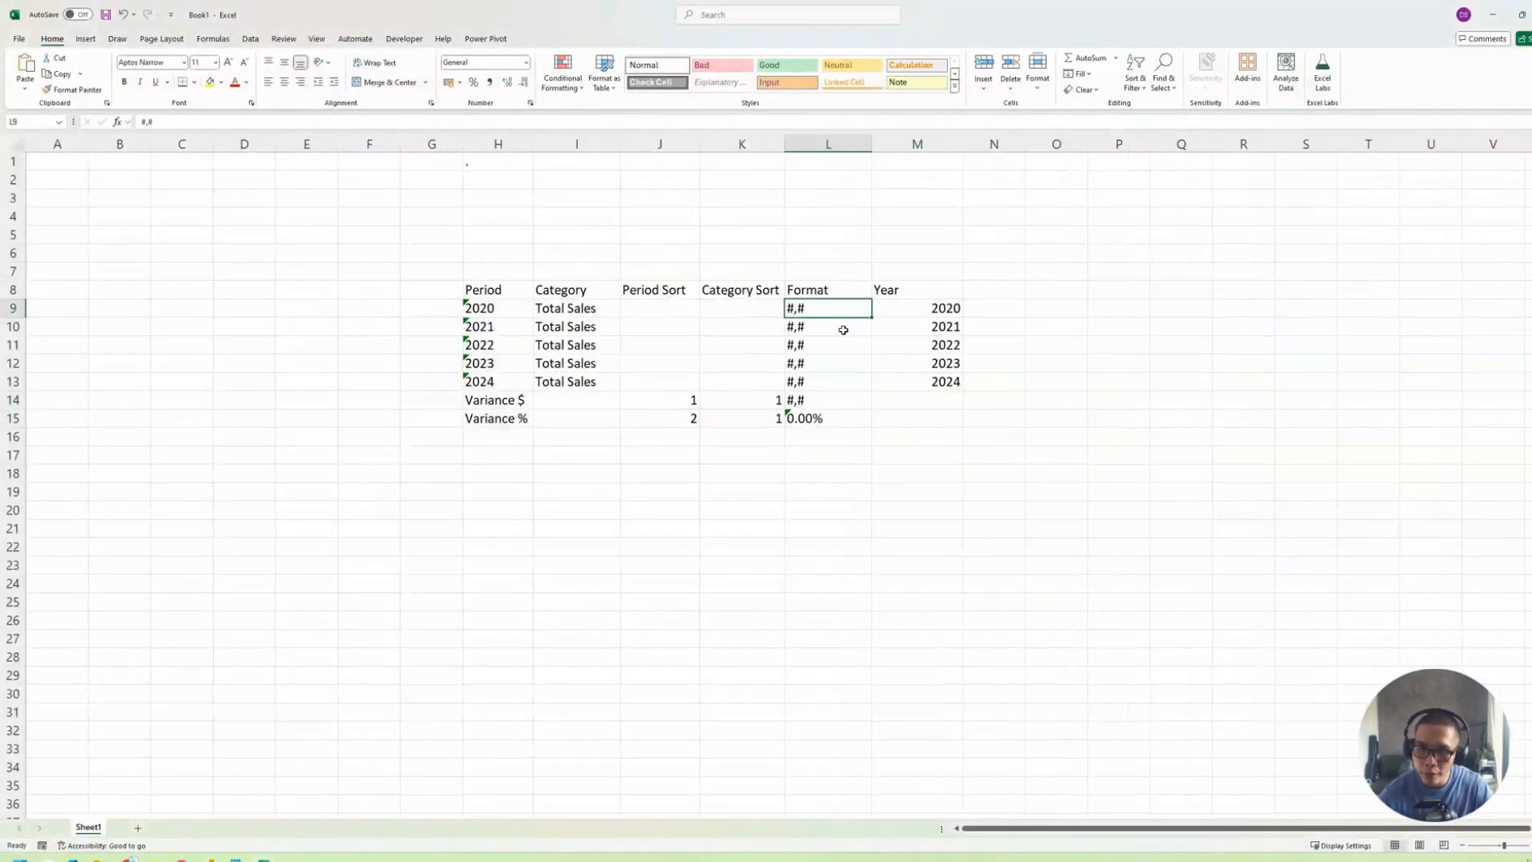
left_click_drag(844, 330, 840, 400)
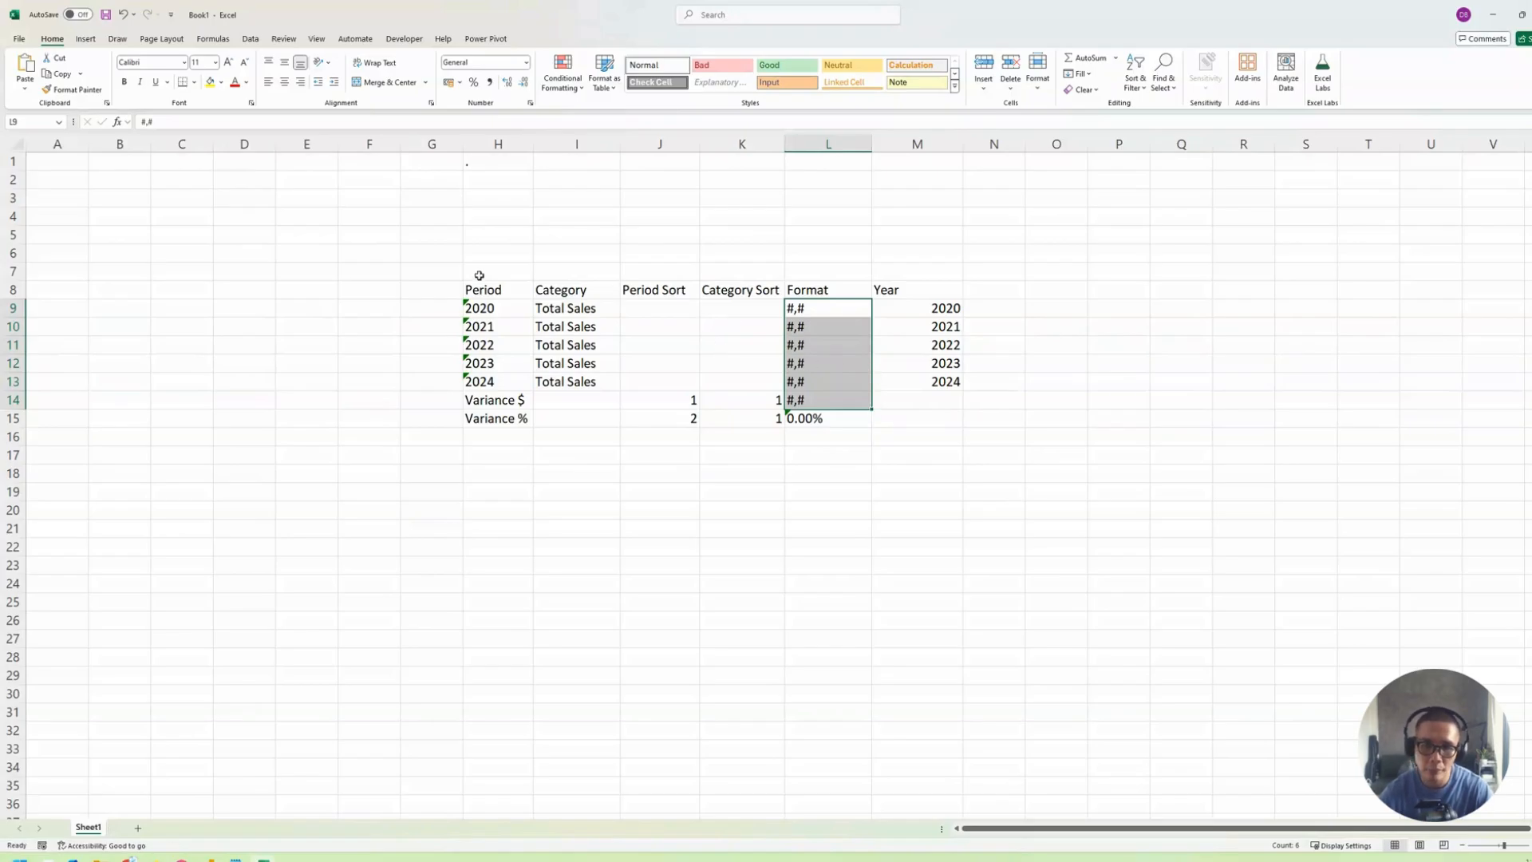
Insert a blank row above the Variance $ row, and insert a copy of the 2024 row in the gap.
left_click(494, 401)
key("shift+space")
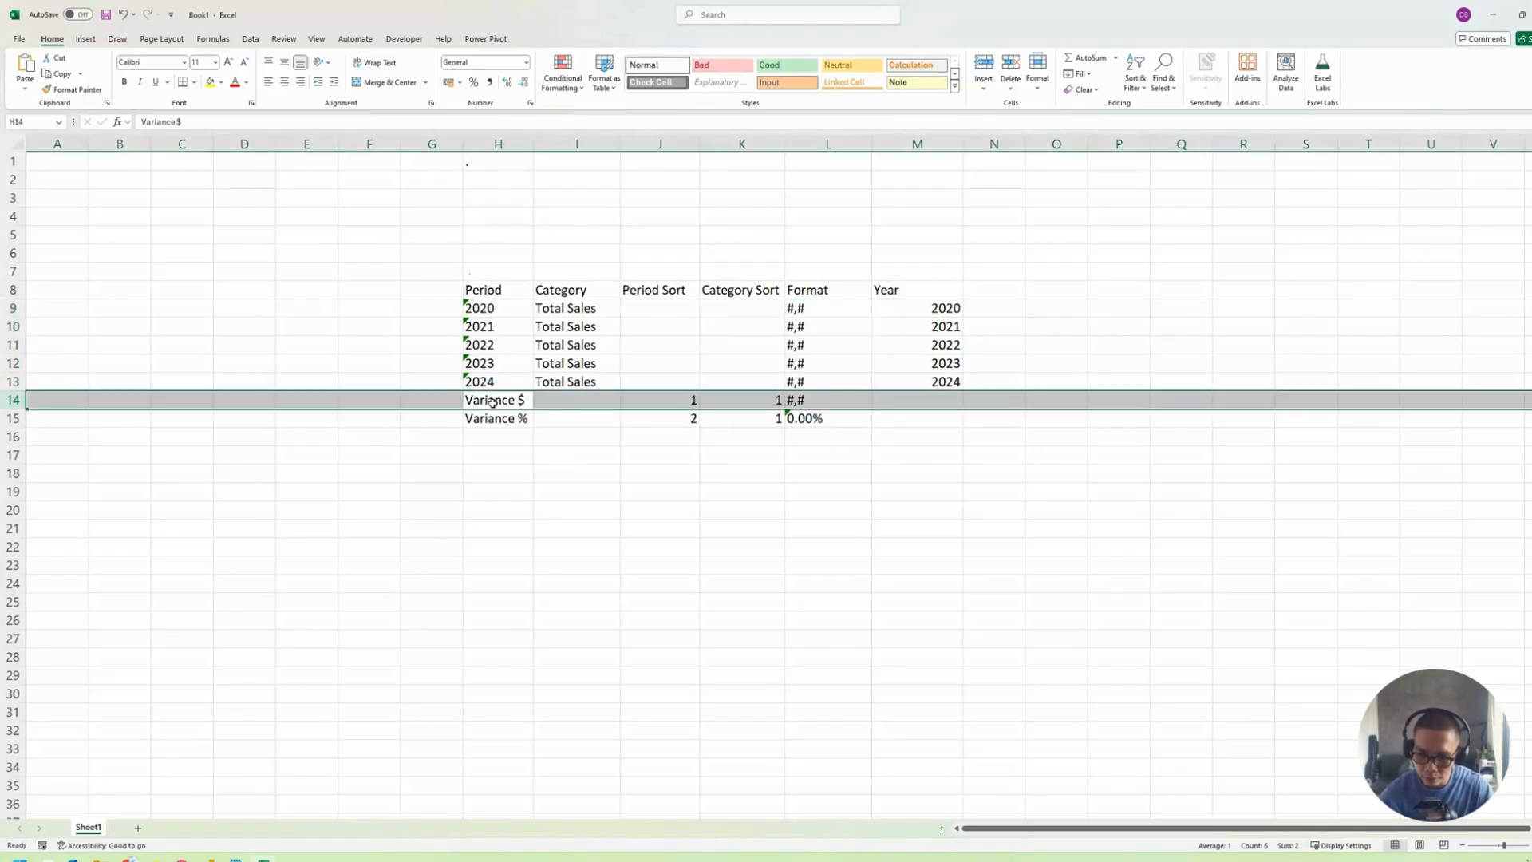
key("ctrl+shift+plus")
left_click(505, 383)
key("shift+space")
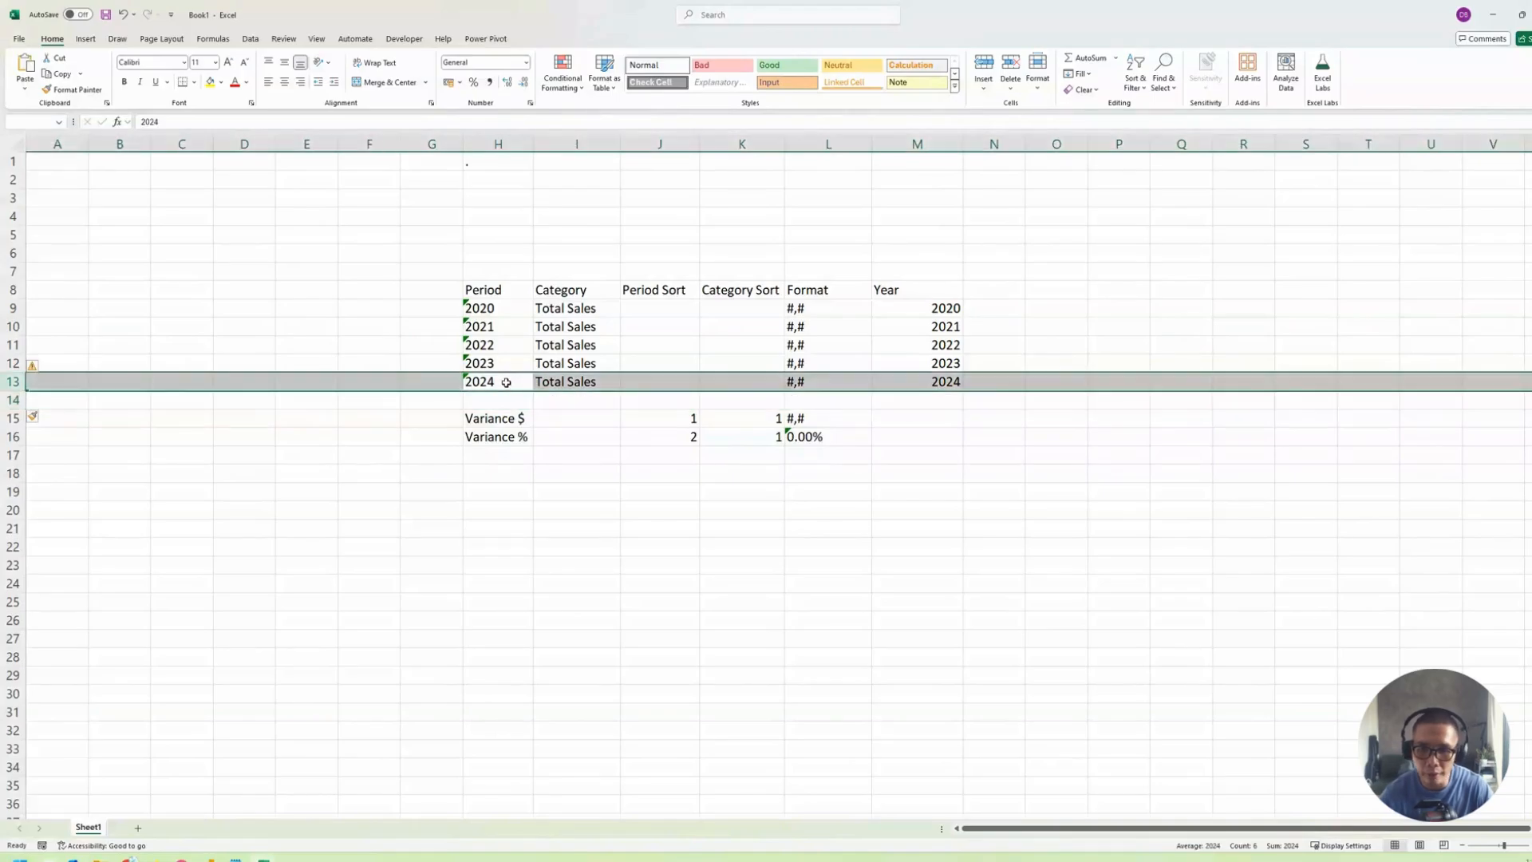
key("ctrl+c")
left_click(503, 401)
key("shift+space")
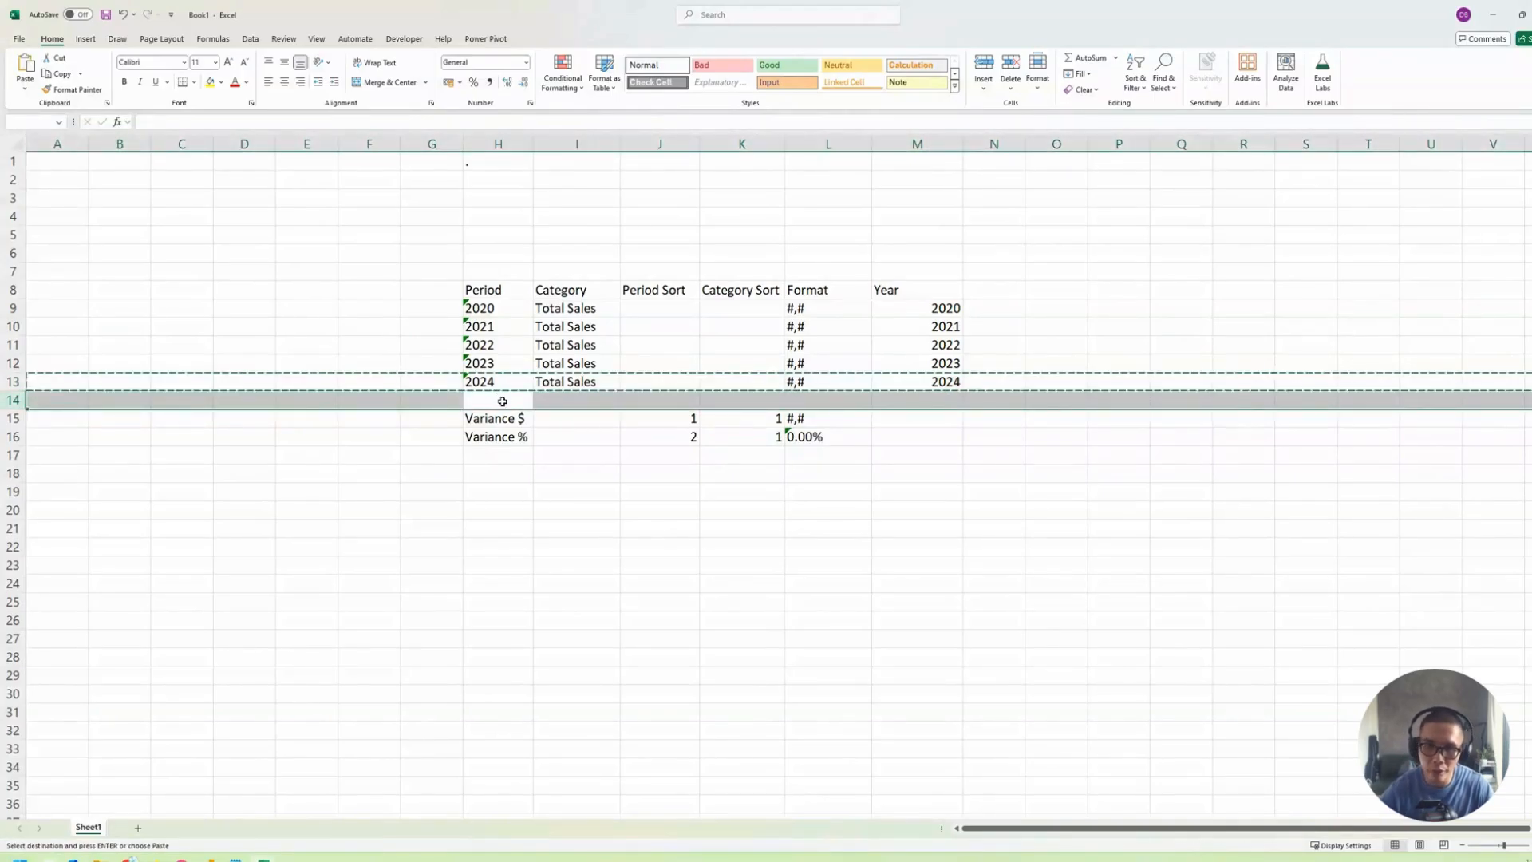
key("ctrl+shift+plus")
Move the copied 2024 row up into the blank row directly beneath the original 2024 row.
left_click(501, 417)
key("shift+space")
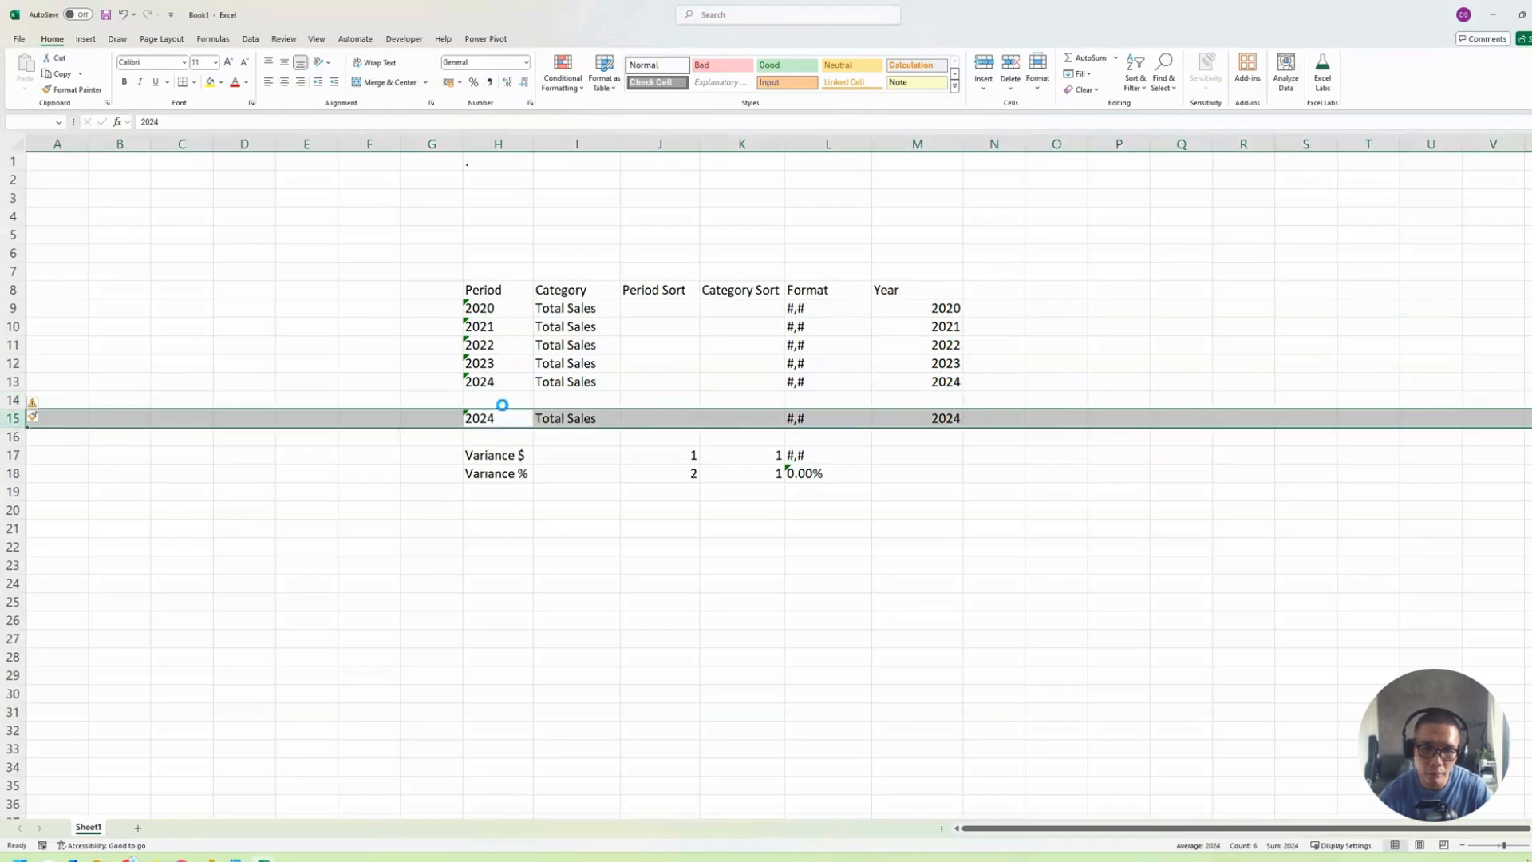
key("ctrl+c")
left_click(501, 397)
key("shift+space")
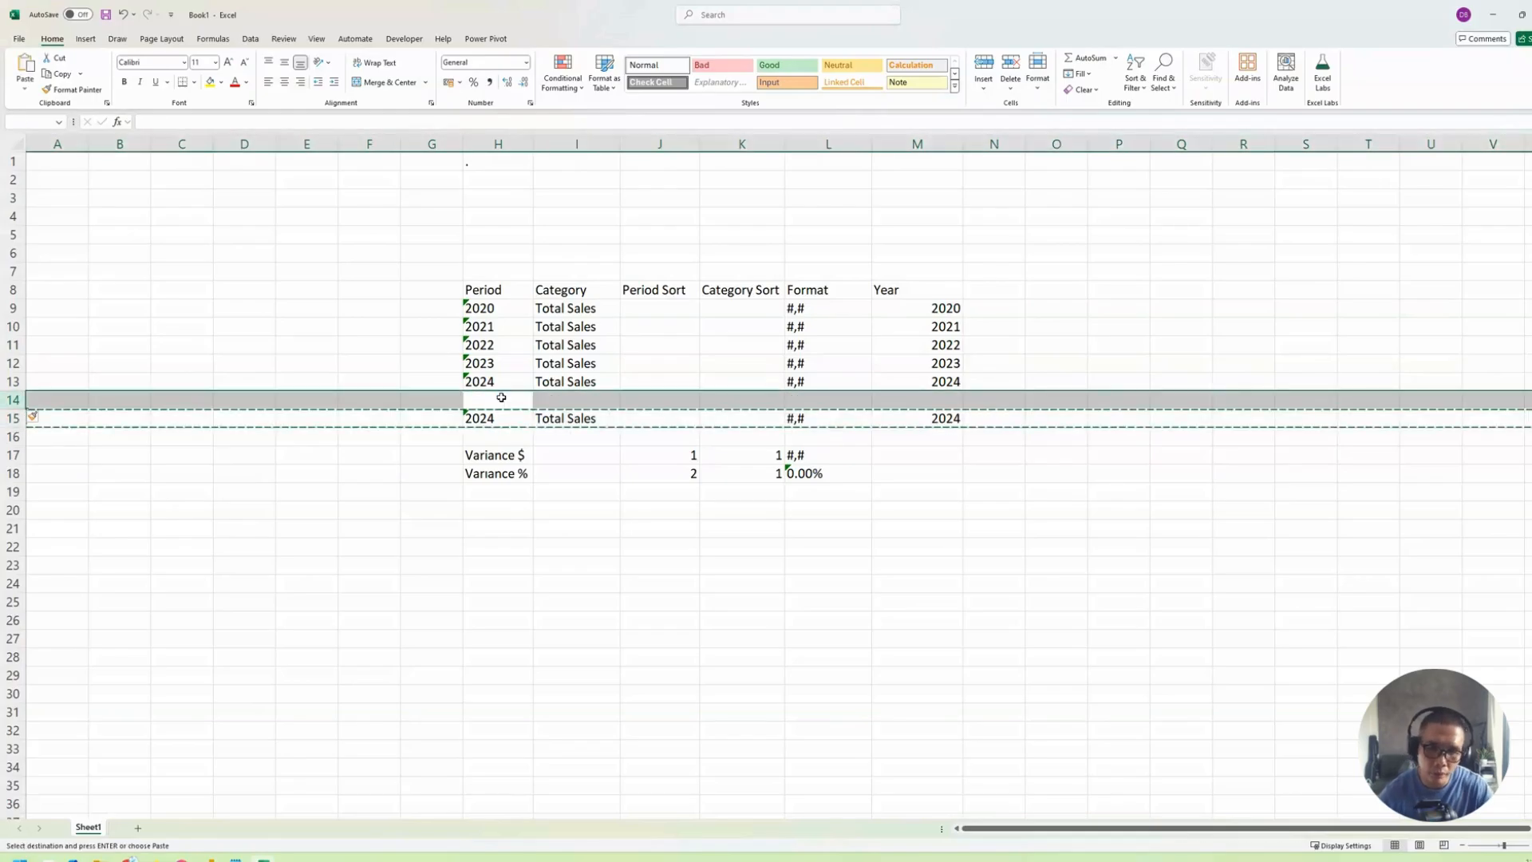
key("Return")
Duplicate the second 2024 row into the empty row beneath it.
key("ctrl+c")
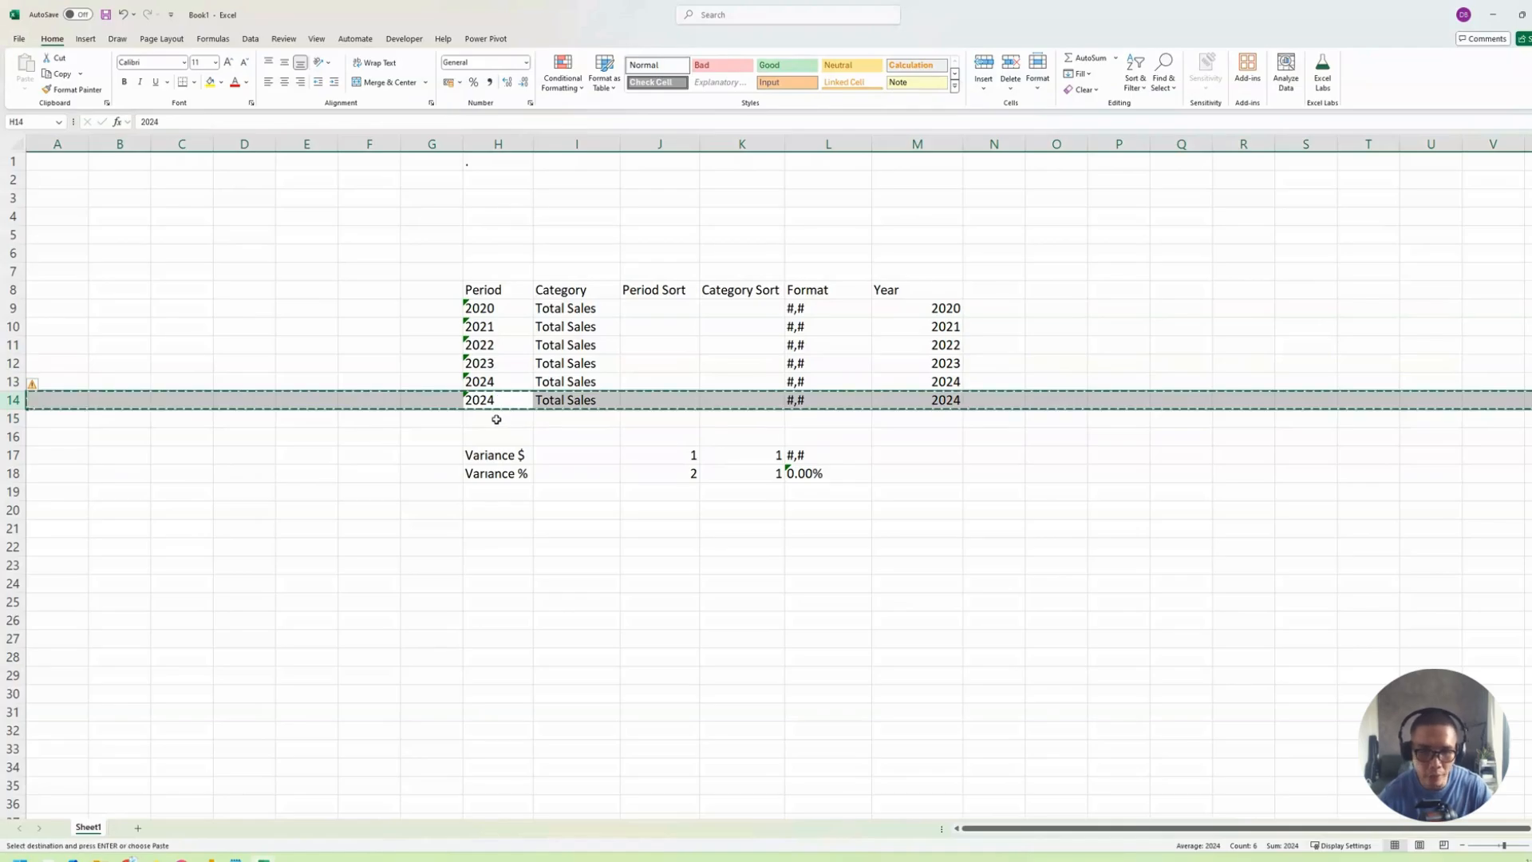
left_click(500, 417)
key("shift+space")
key("Return")
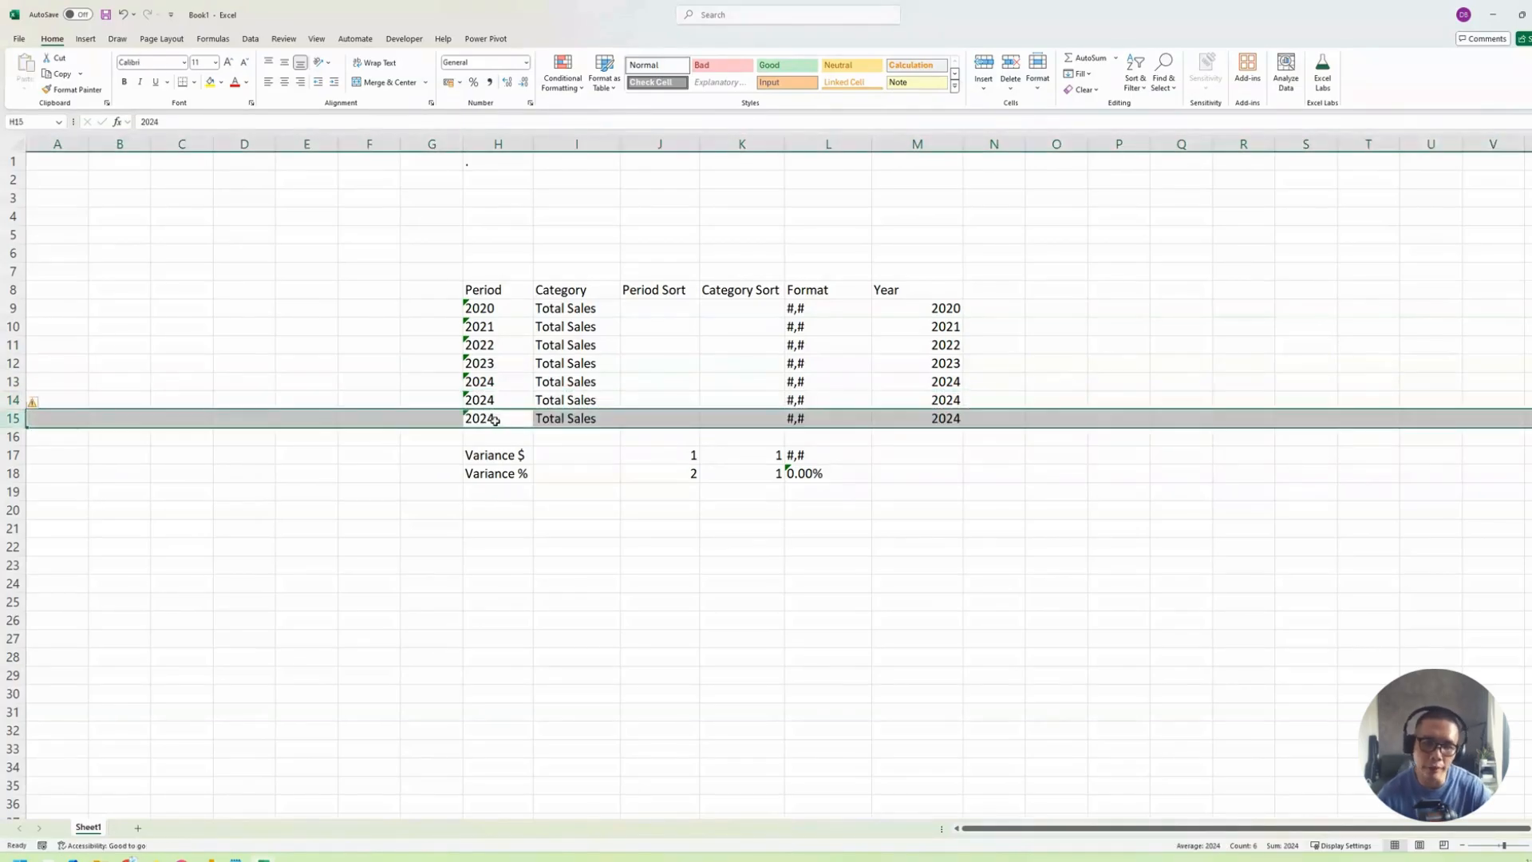
Set the Period of the two duplicated 2024 rows to 2025 and 2026.
left_click(494, 399)
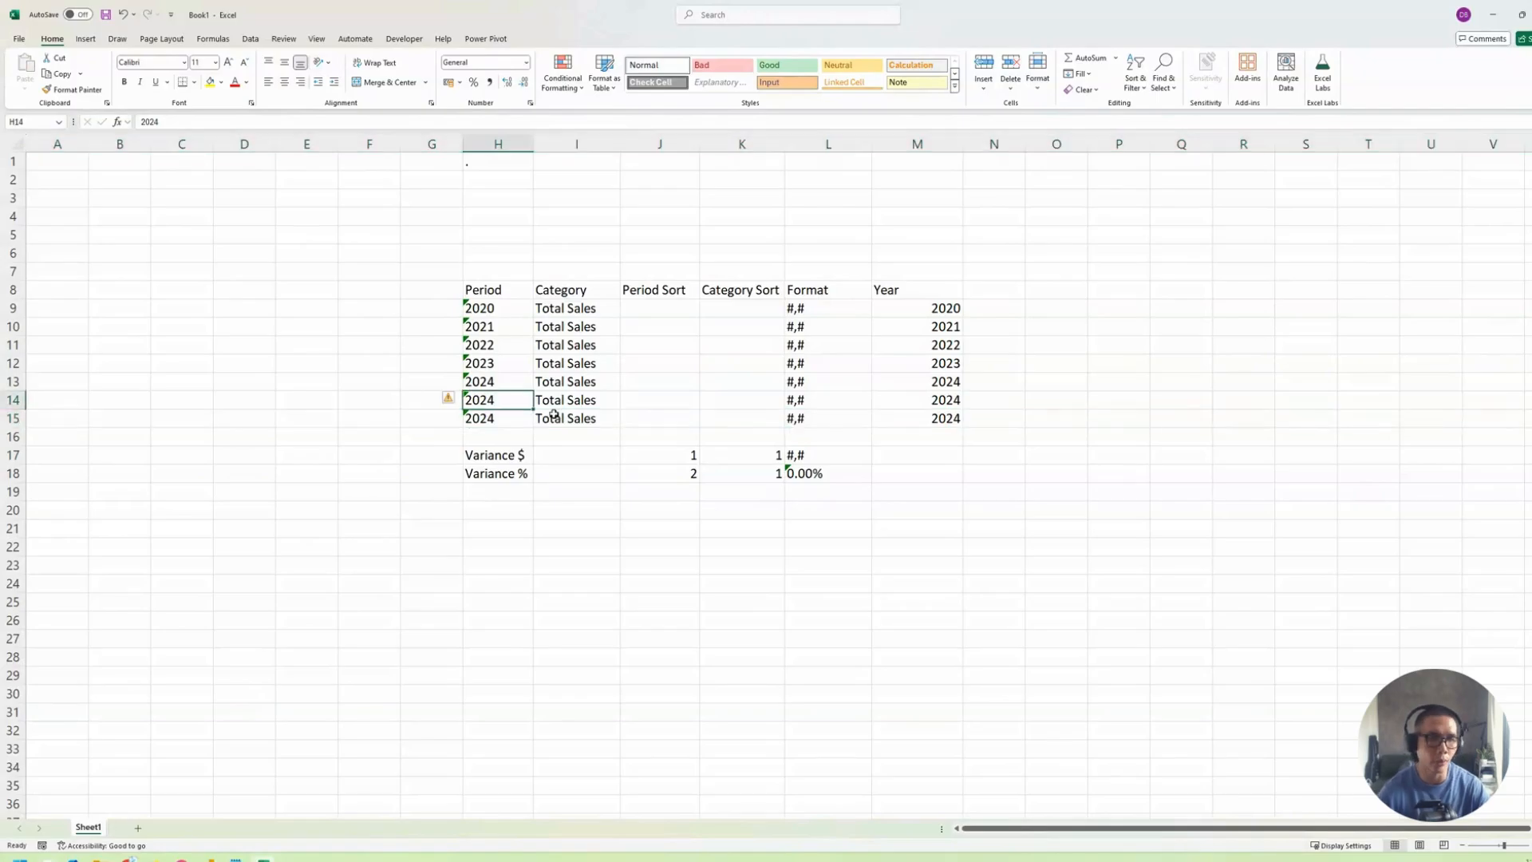
left_click(257, 125)
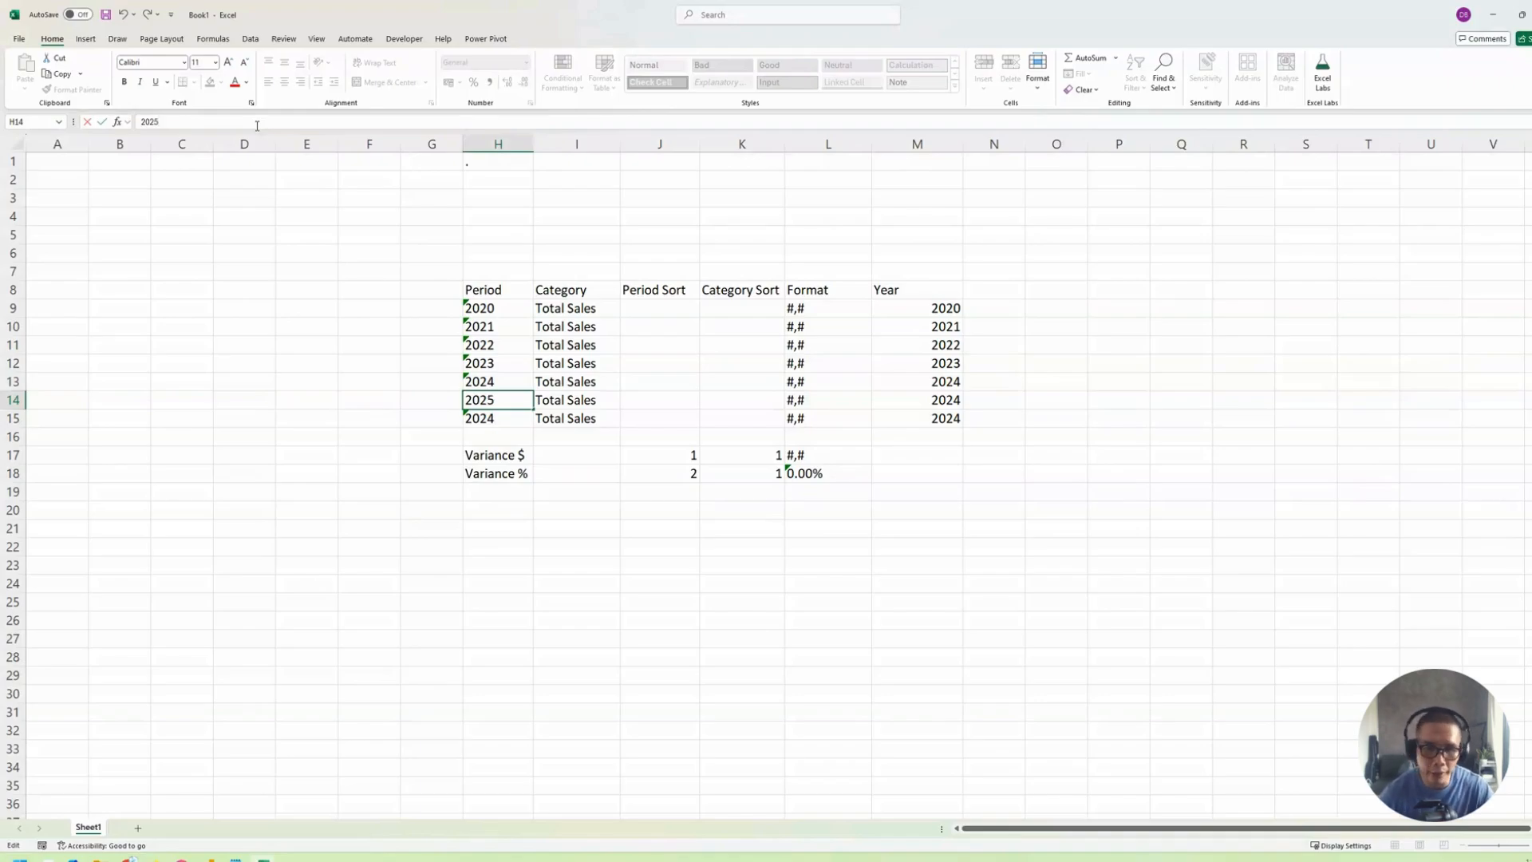
key("Return")
key("F2")
key("shift+Left")
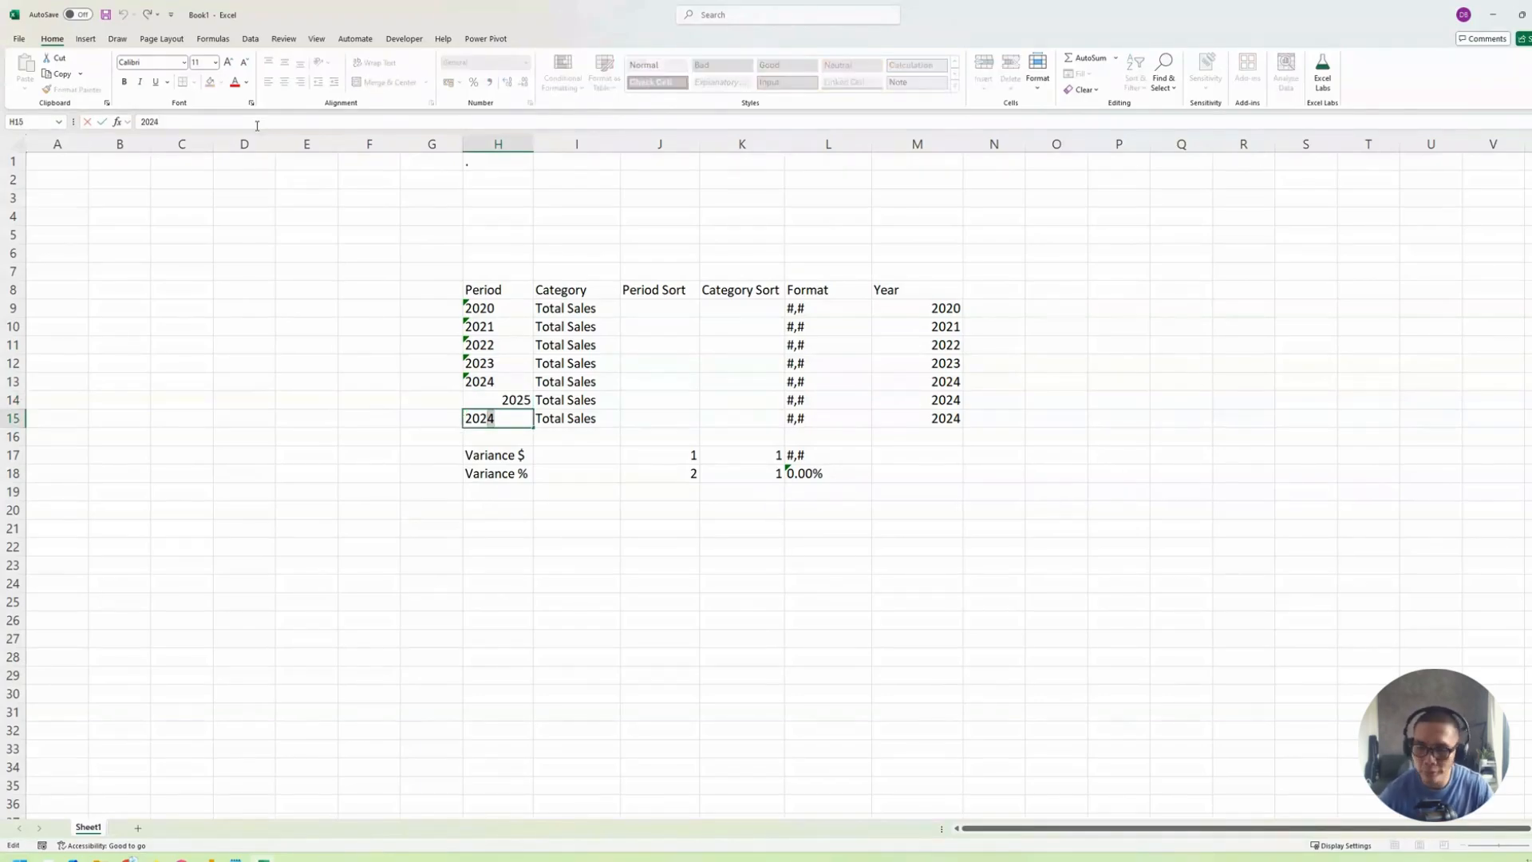
type("6")
key("Return")
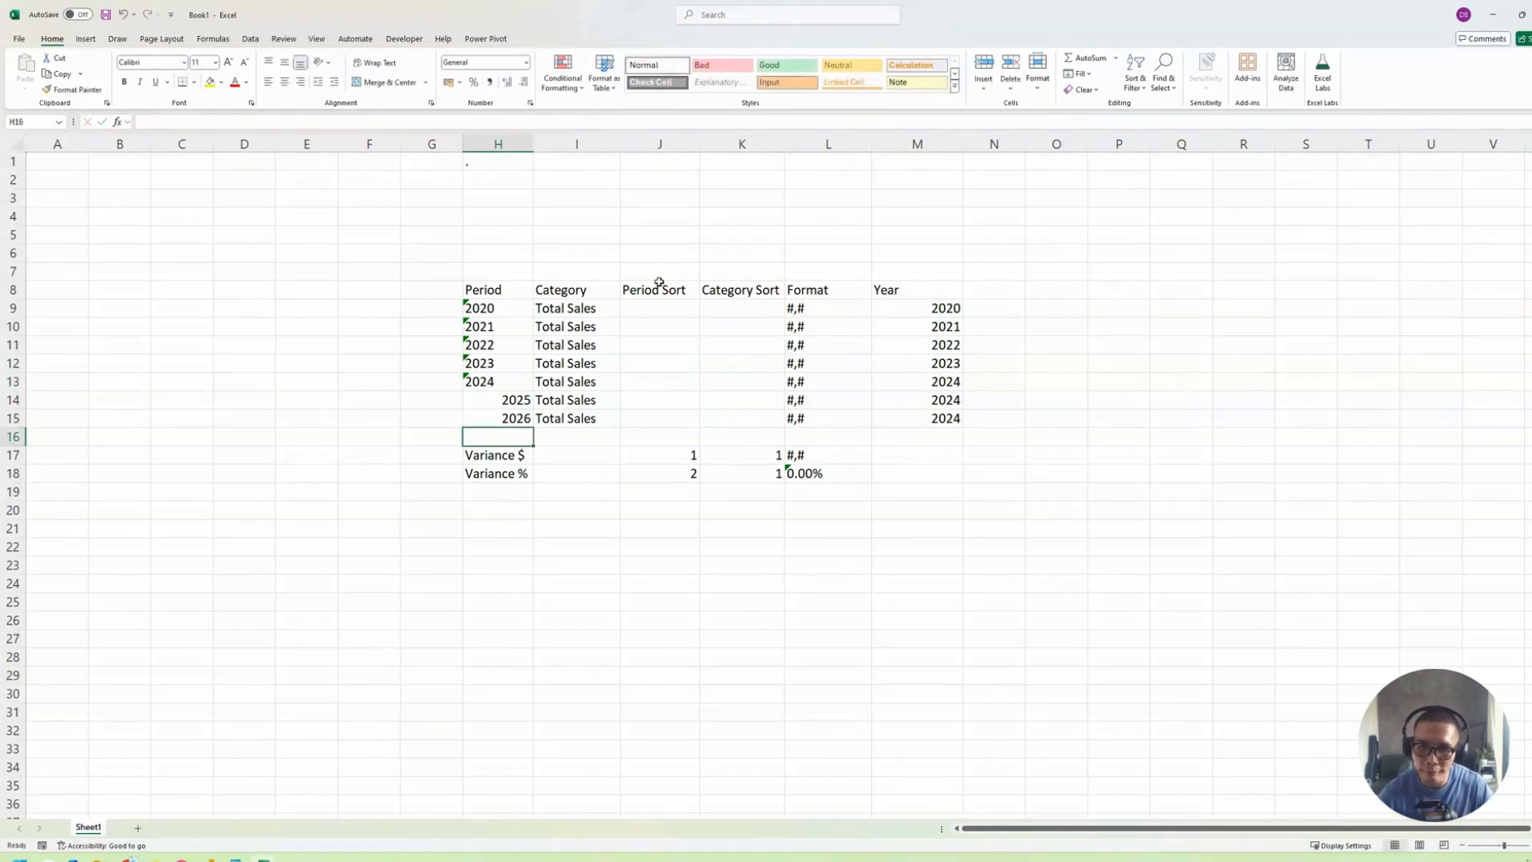
Delete the blank row above Variance $, and select the whole table including its headers.
left_click(706, 431)
key("shift+space")
key("ctrl+minus")
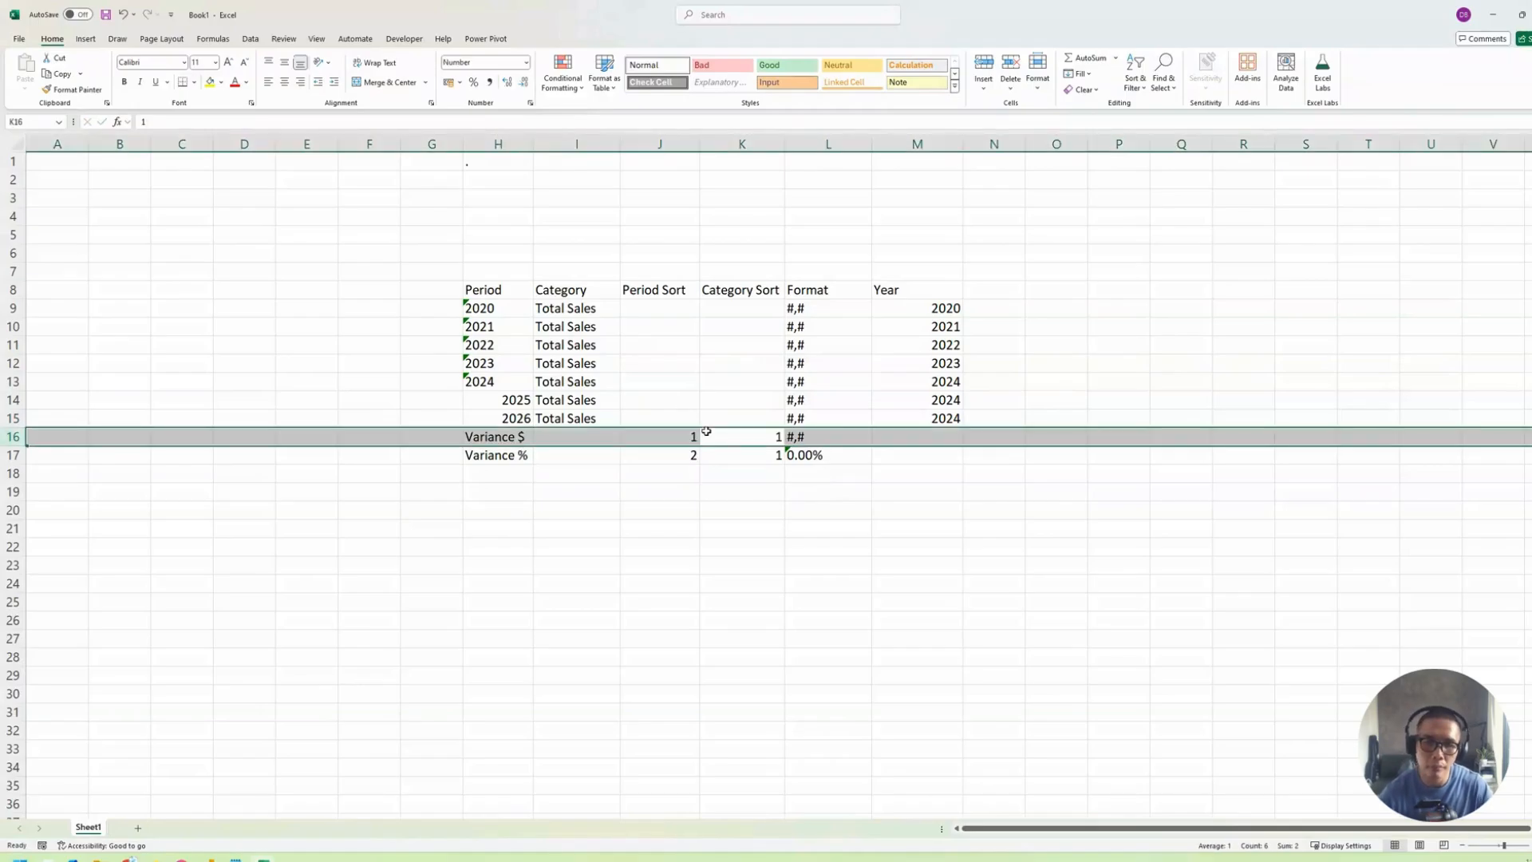
left_click_drag(487, 291, 906, 459)
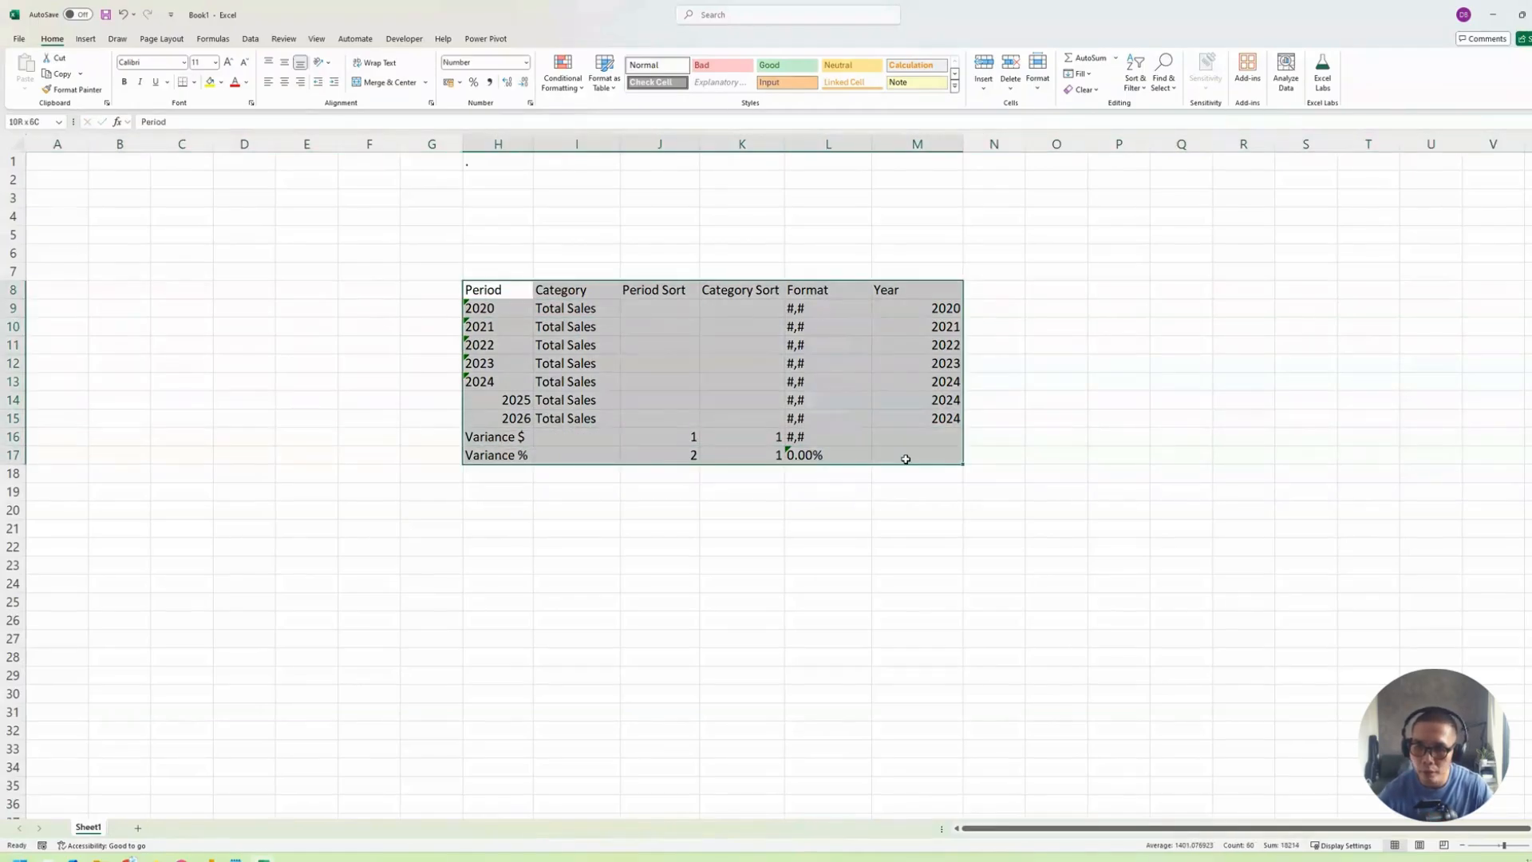
Set the Year value of the 2025 period row to 2025.
left_click(956, 400)
type("2")
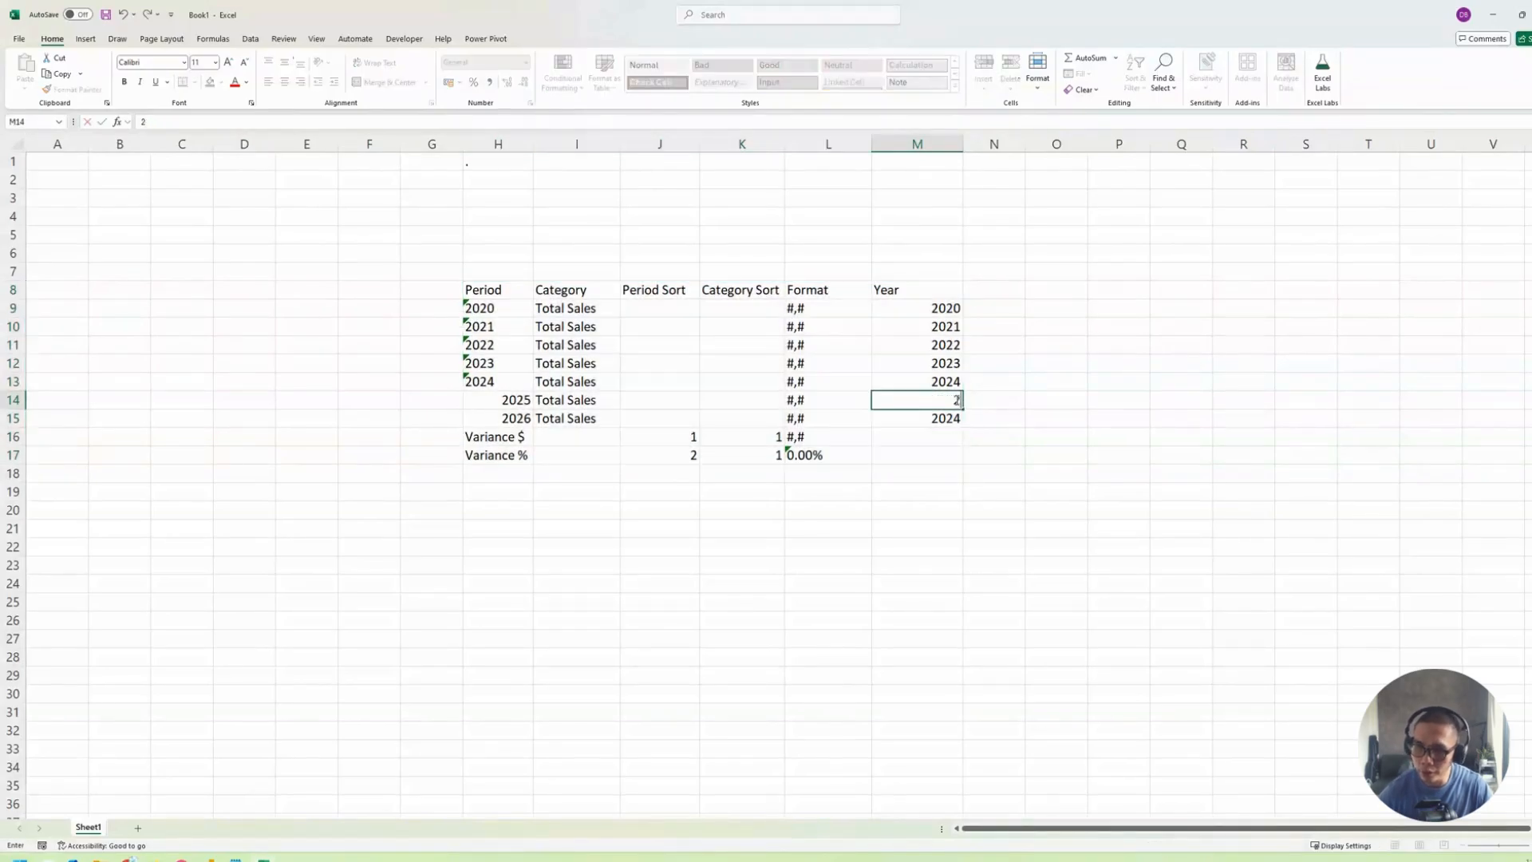
type("025")
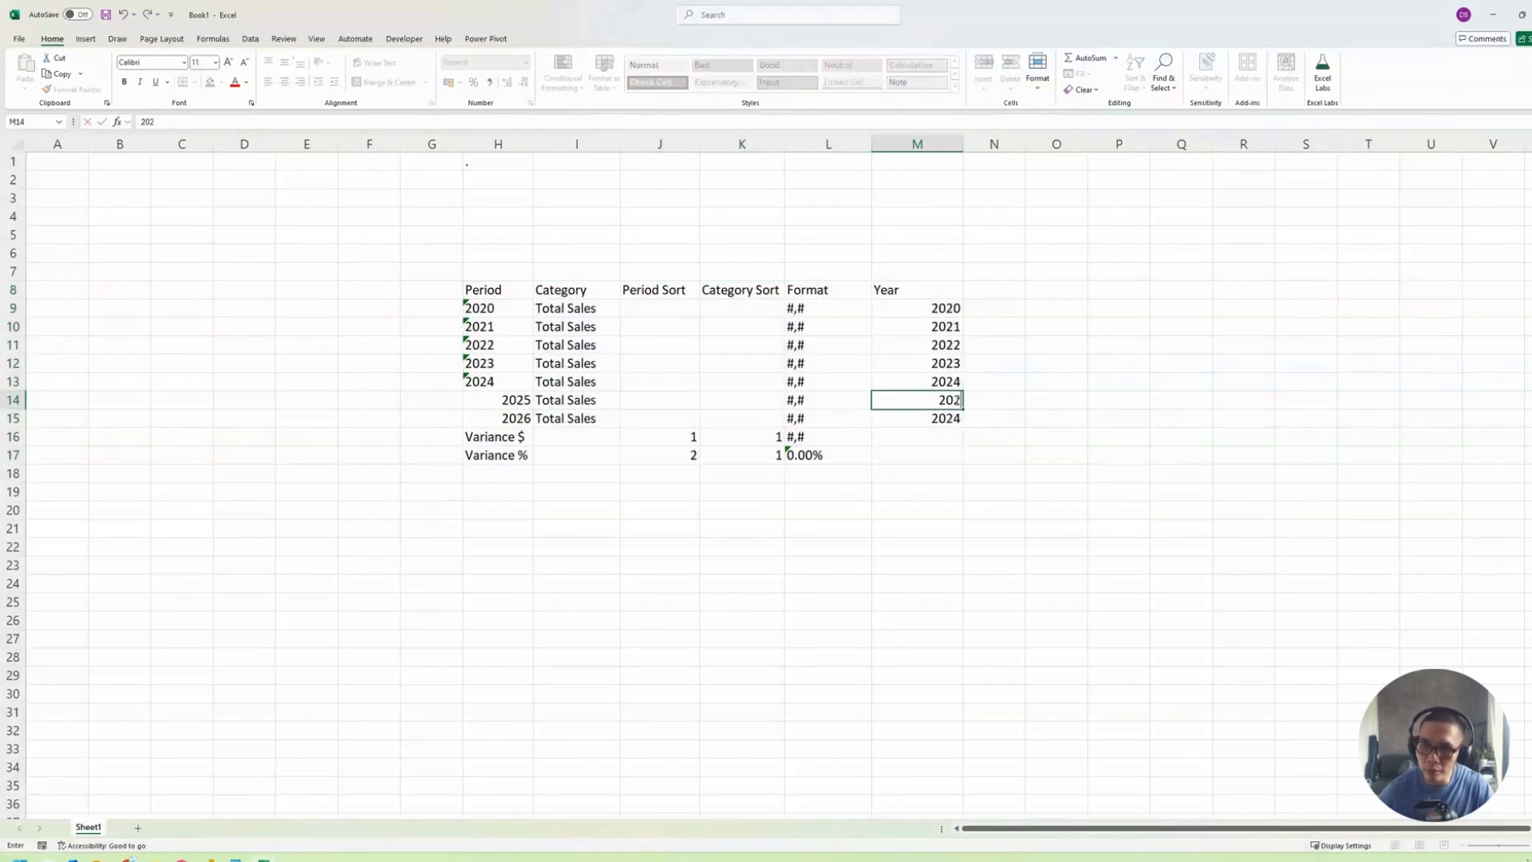
key("Return")
Set the Year value of the 2026 period row to 2026.
key("Left")
key("Left")
key("Right")
key("Right")
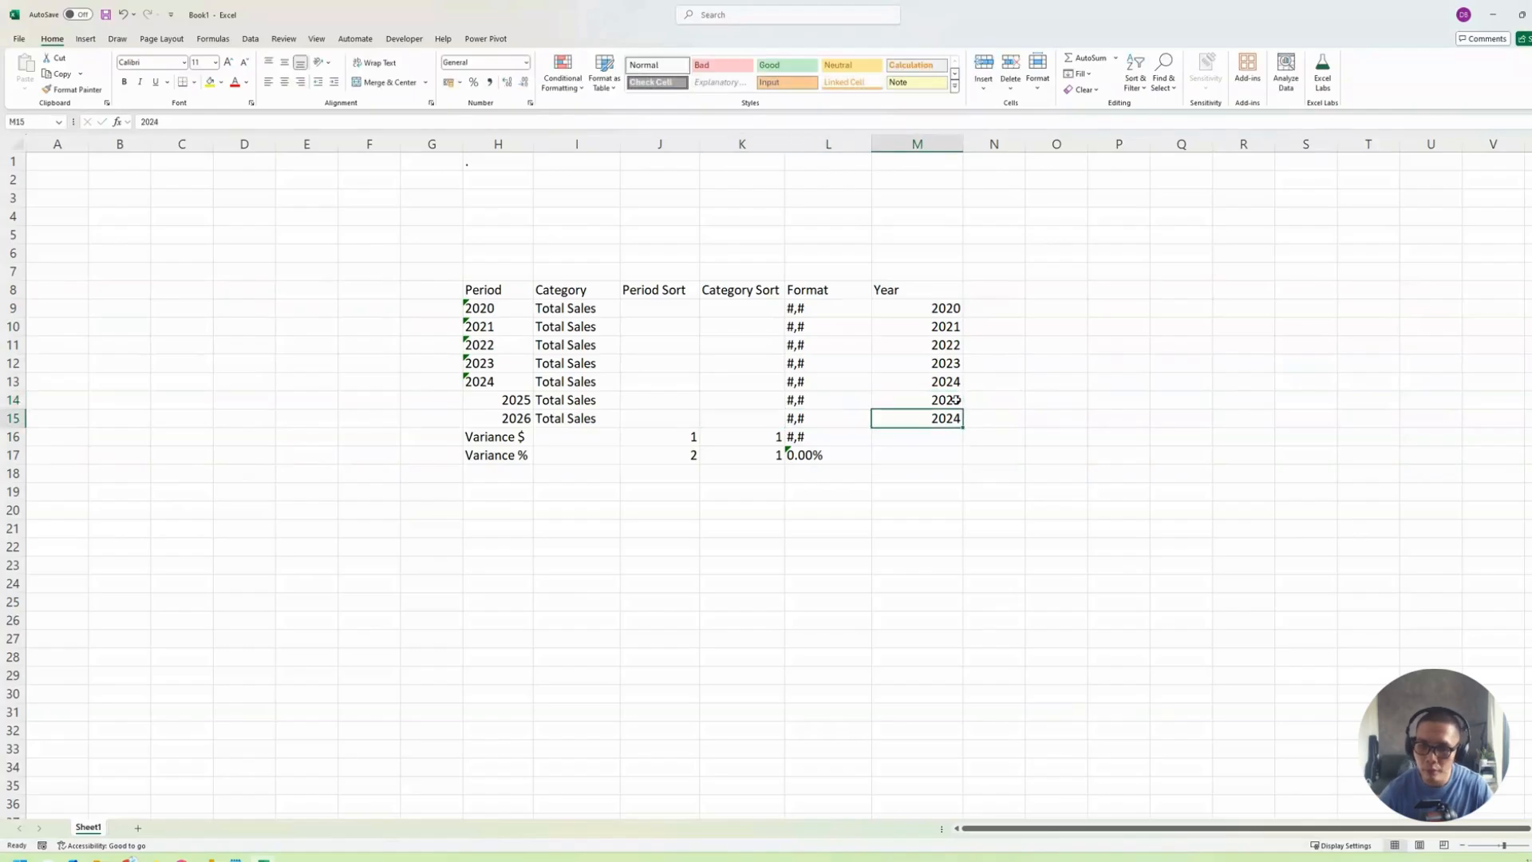
type("2023")
key("Return")
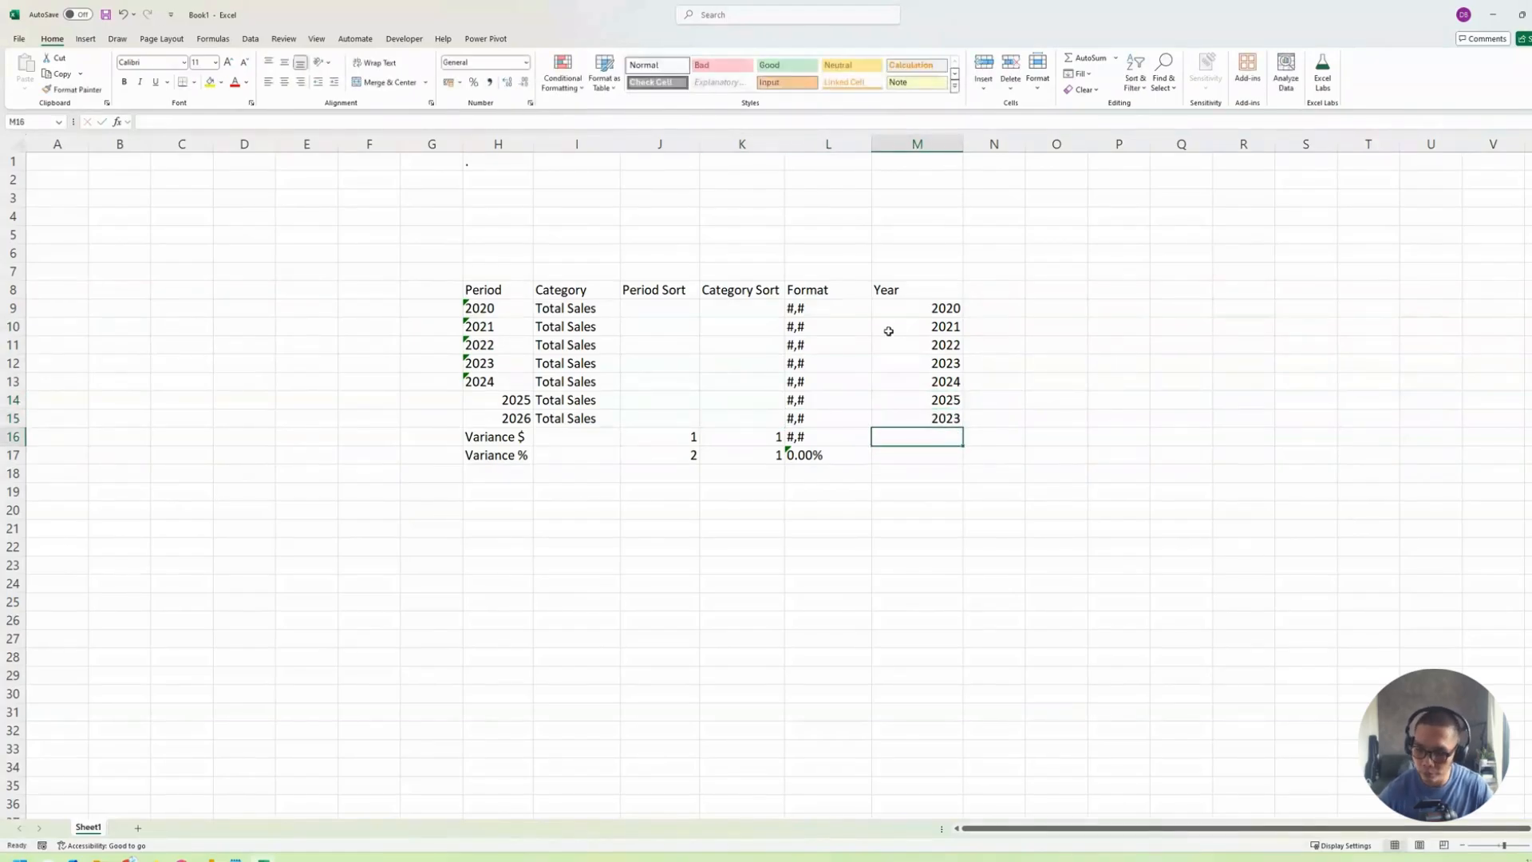
key("Up")
type("2026")
key("Return")
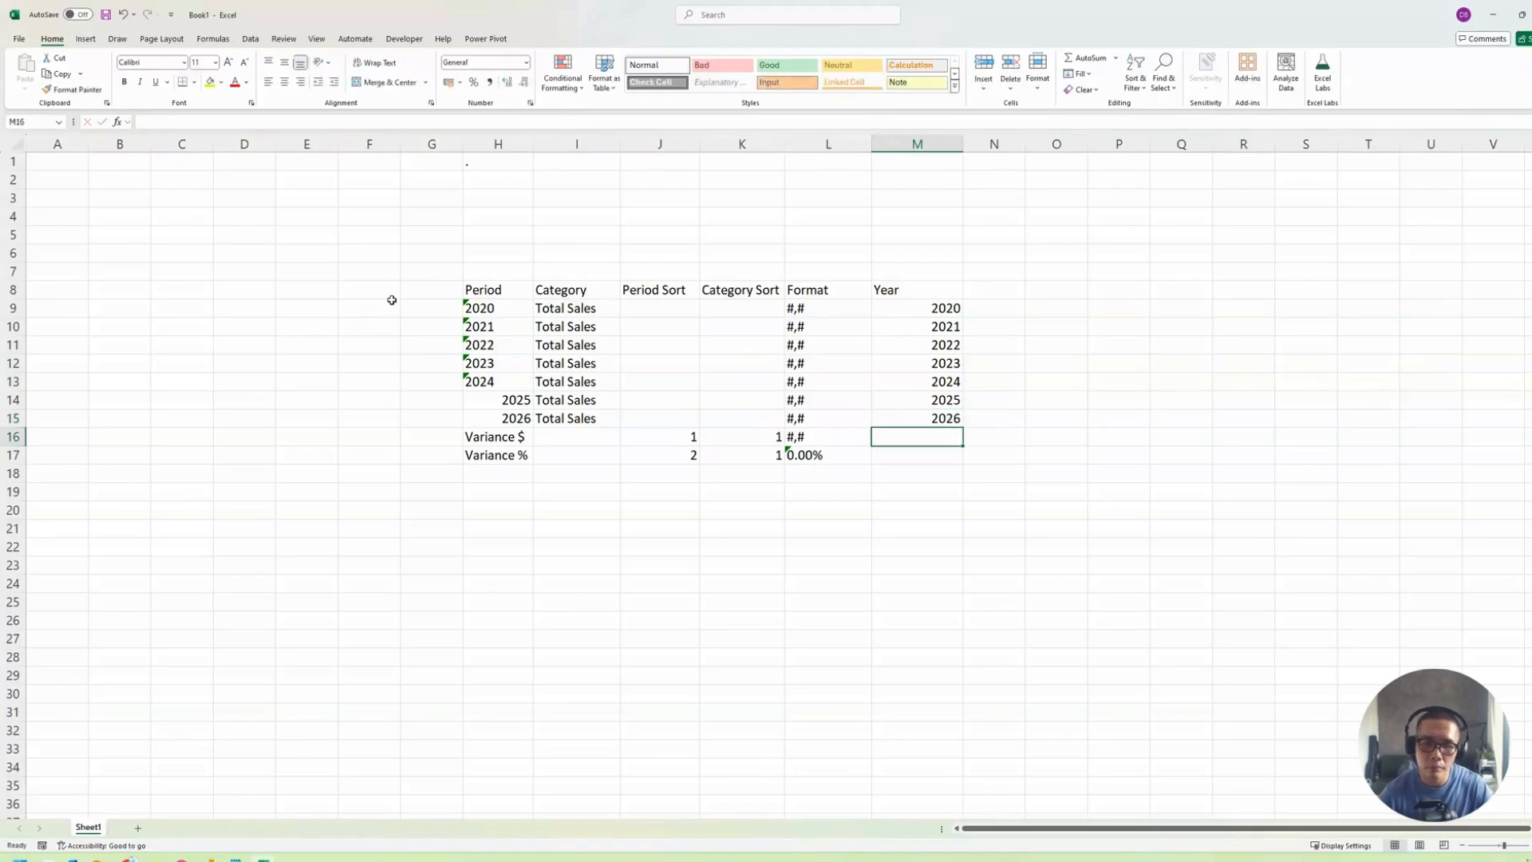
Copy the whole table from the headers through Variance %, and switch to the Power BI report on current and previous year variance.
left_click_drag(491, 294, 913, 455)
key("ctrl+c")
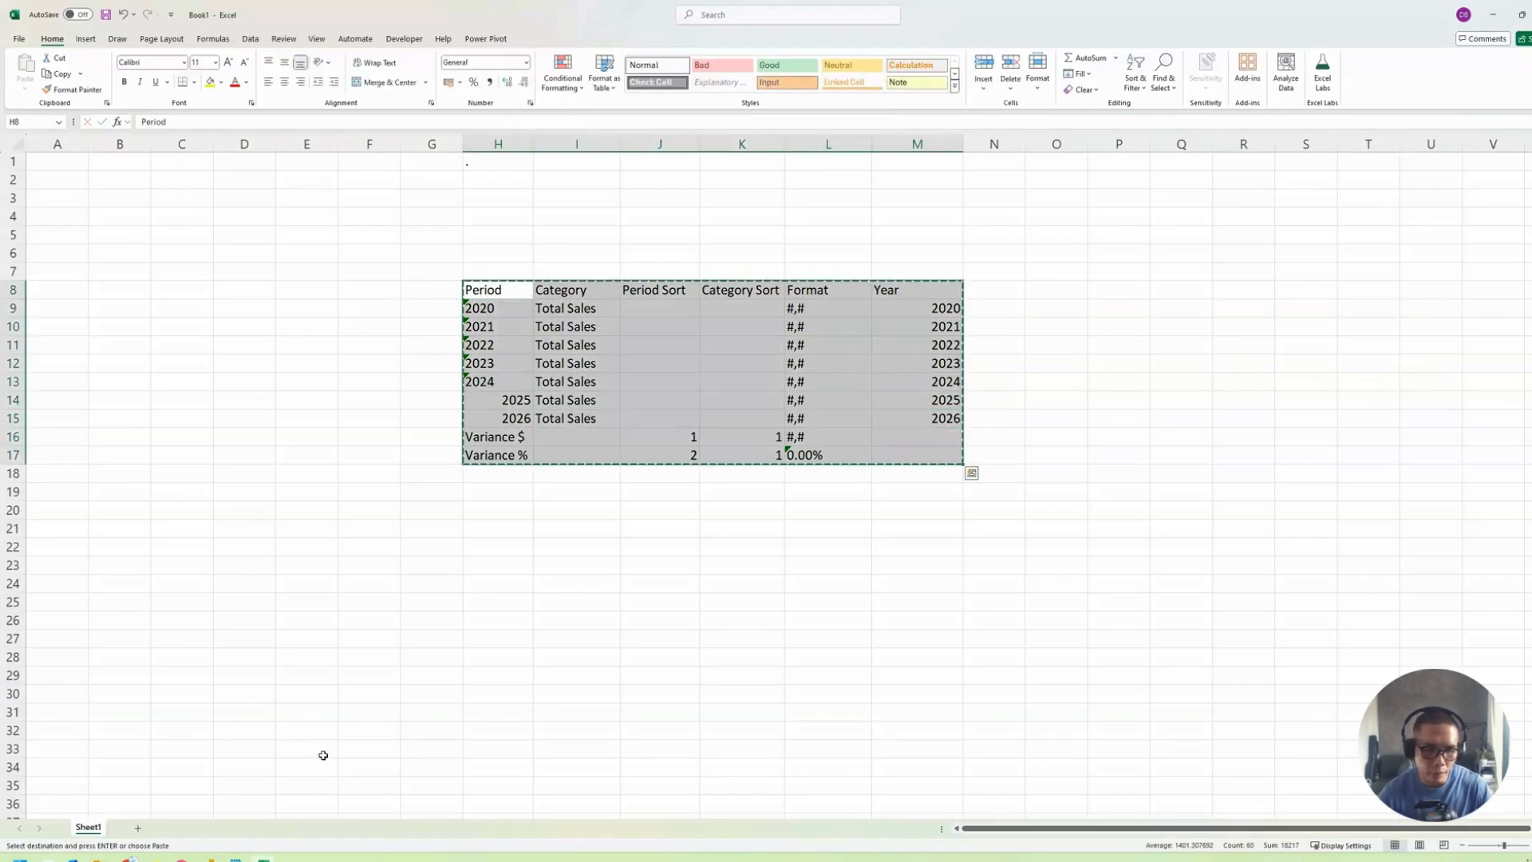
left_click(210, 858)
left_click(252, 803)
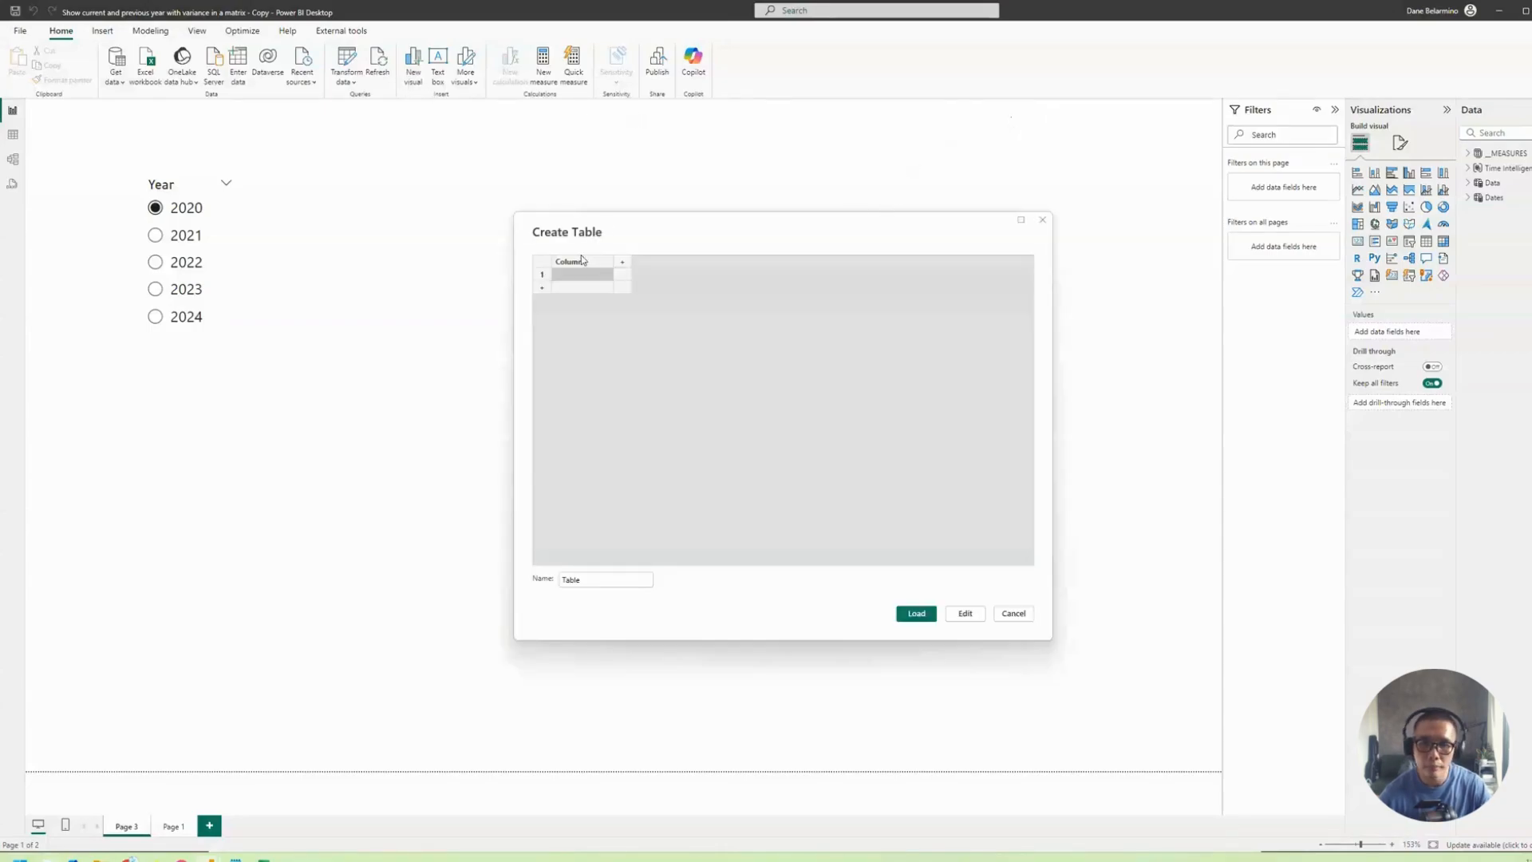
Paste the copied table into the new table, name it CustomePeriod, and open it for editing in Power Query.
left_click(581, 259)
key("ctrl+v")
left_click_drag(595, 585, 506, 586)
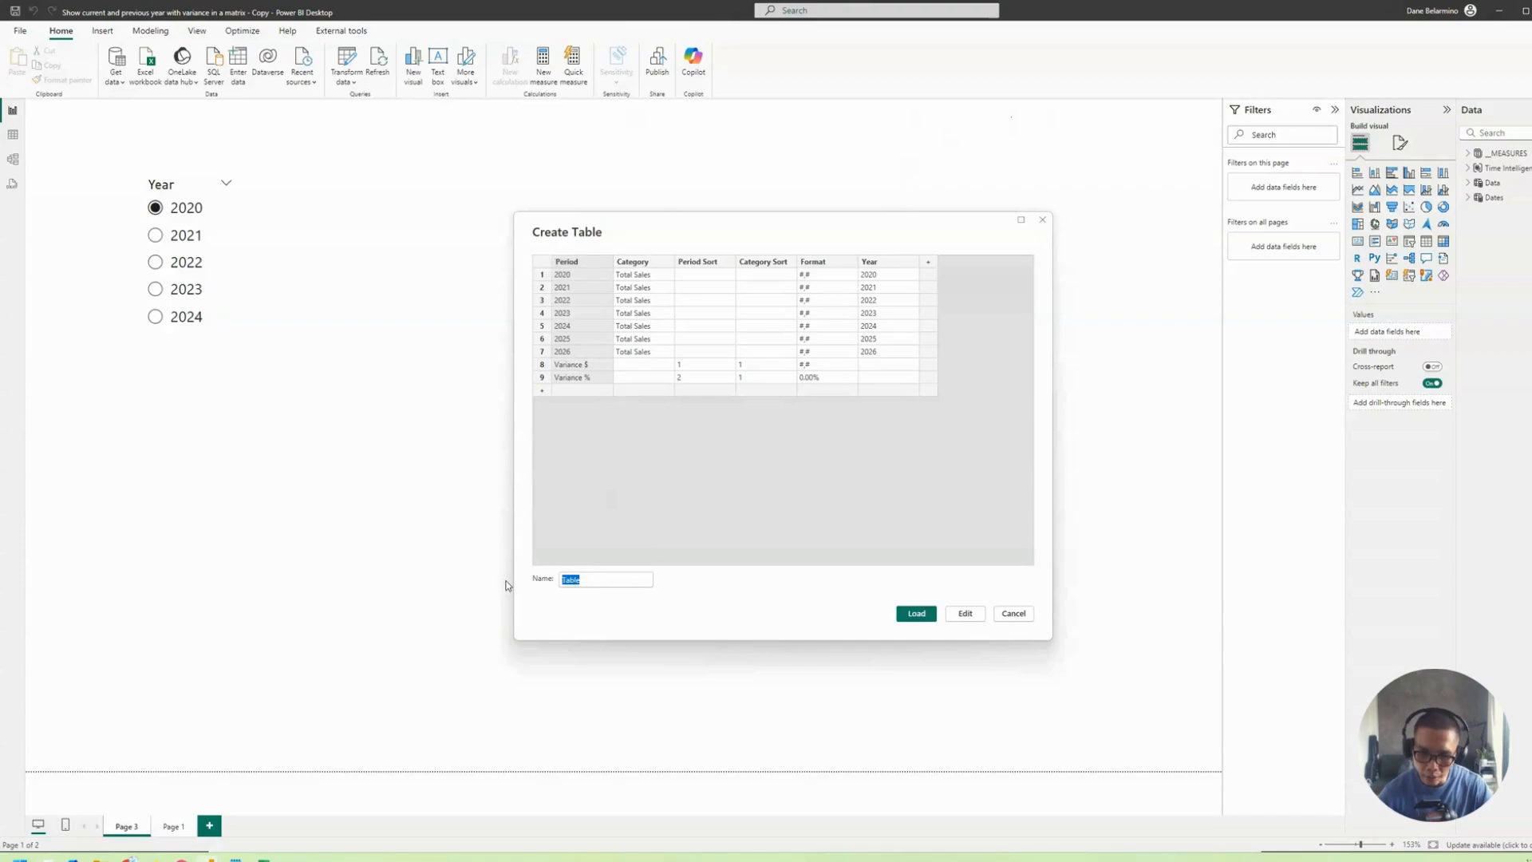
type("Period")
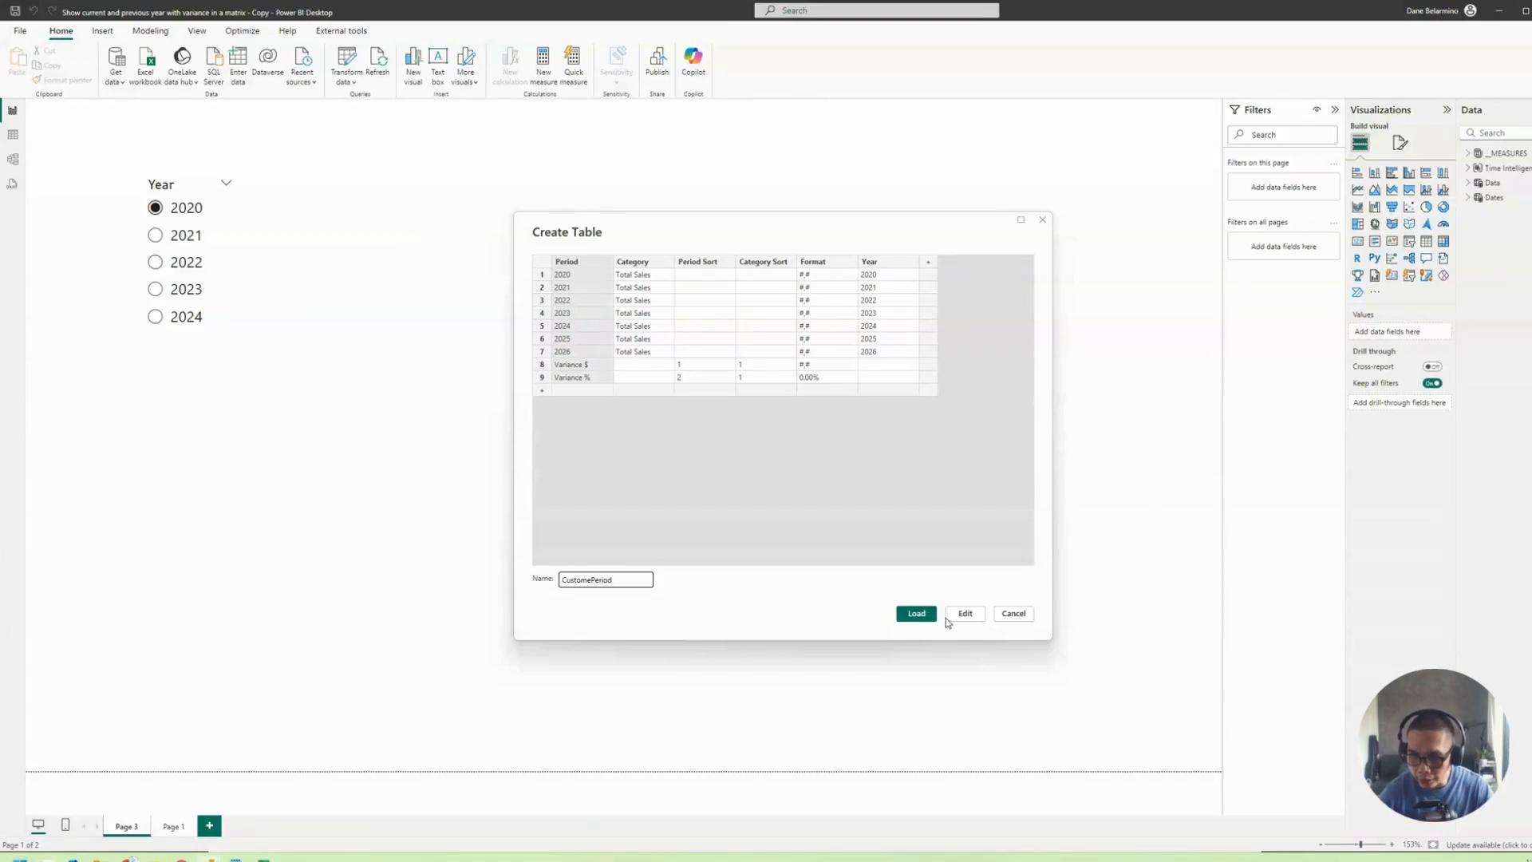
left_click(926, 615)
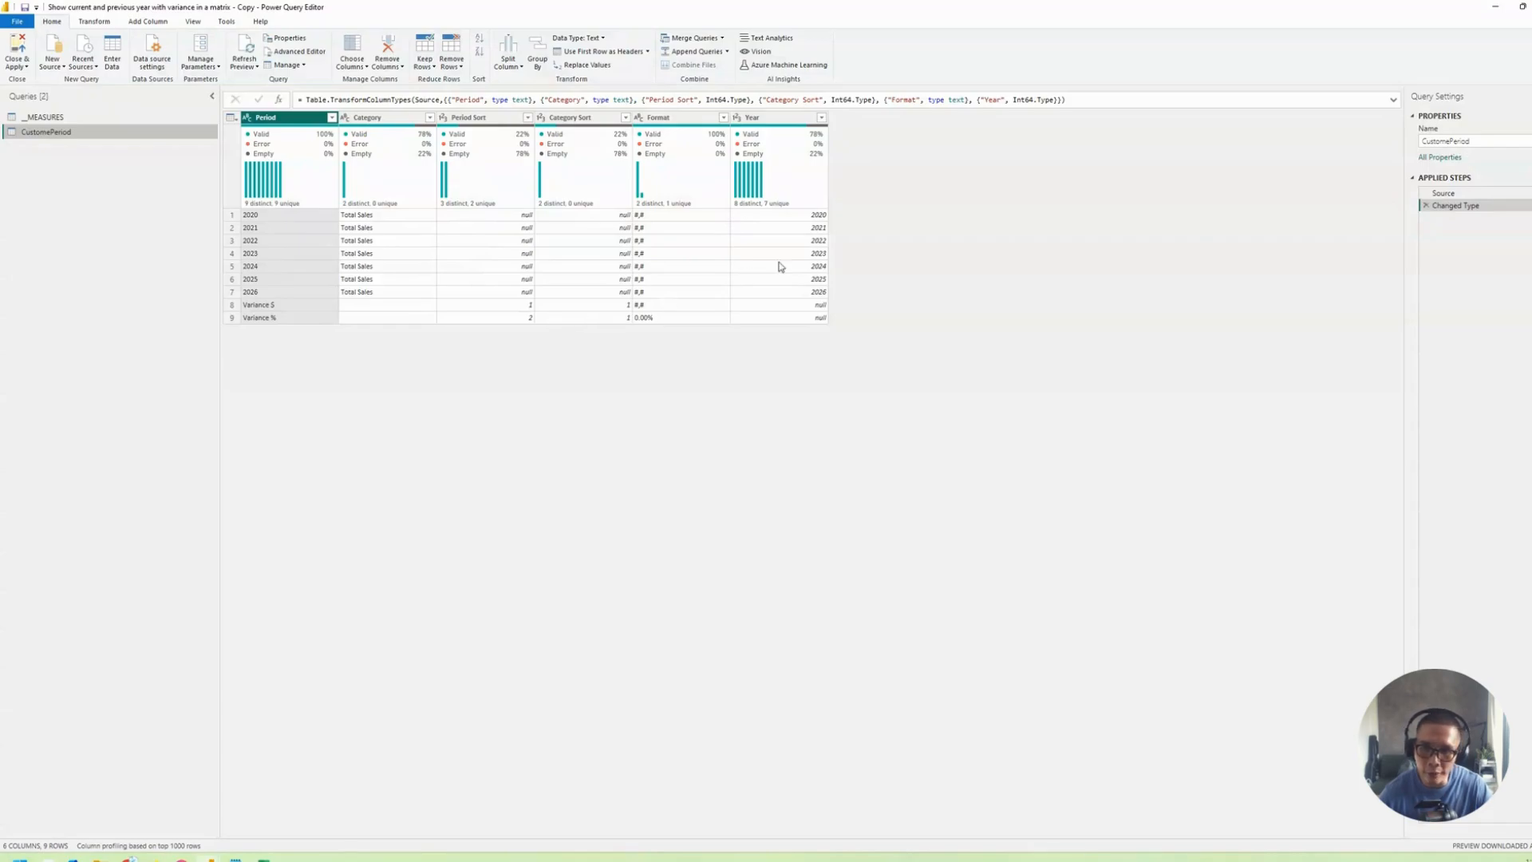
Replace the empty values in the Category column of the CustomePeriod query with null.
right_click(386, 301)
left_click(425, 338)
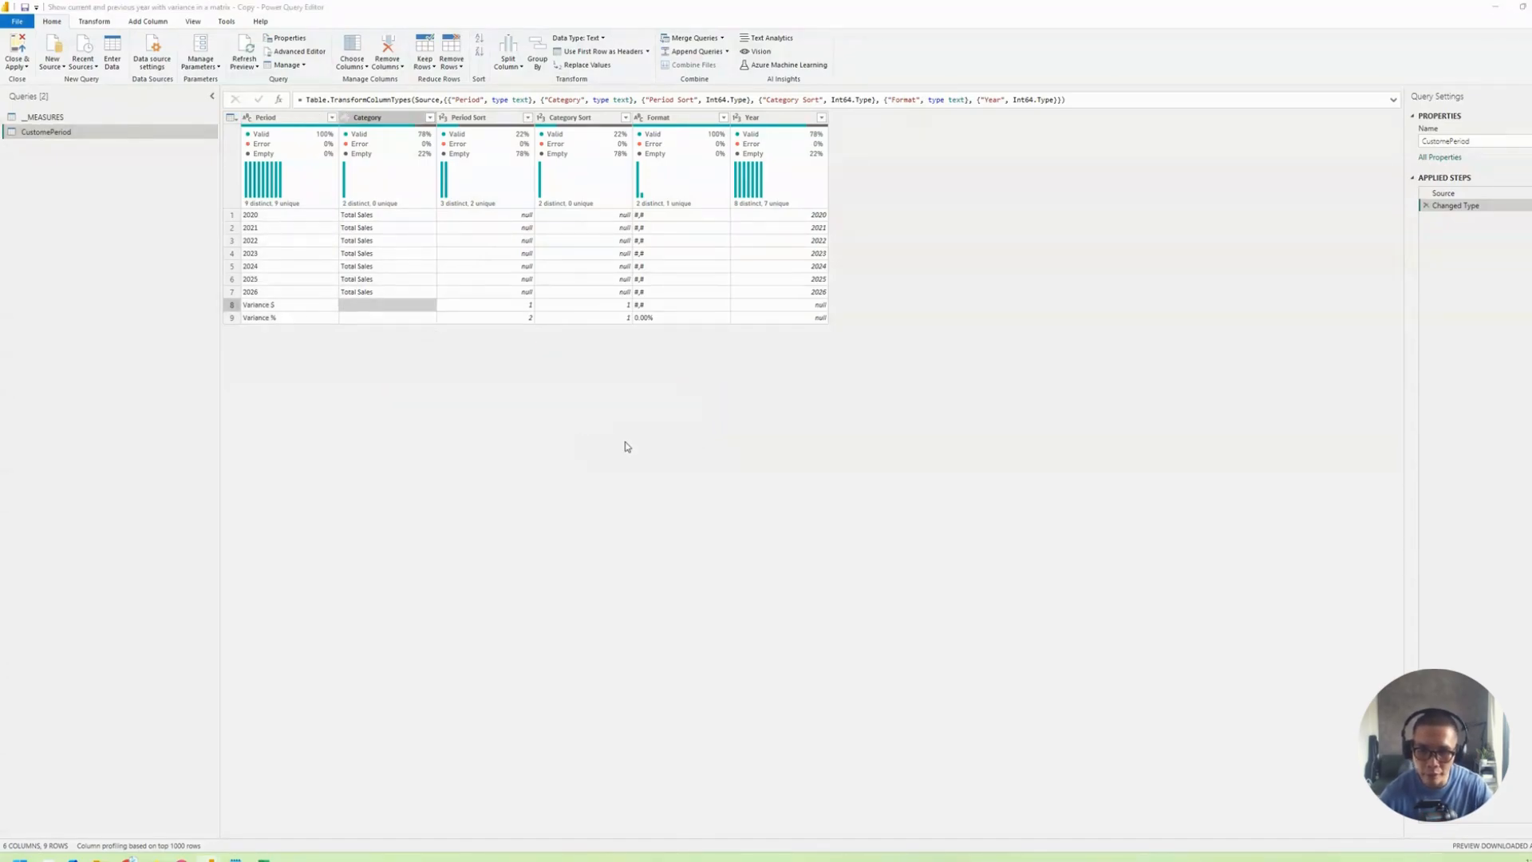
key("Tab")
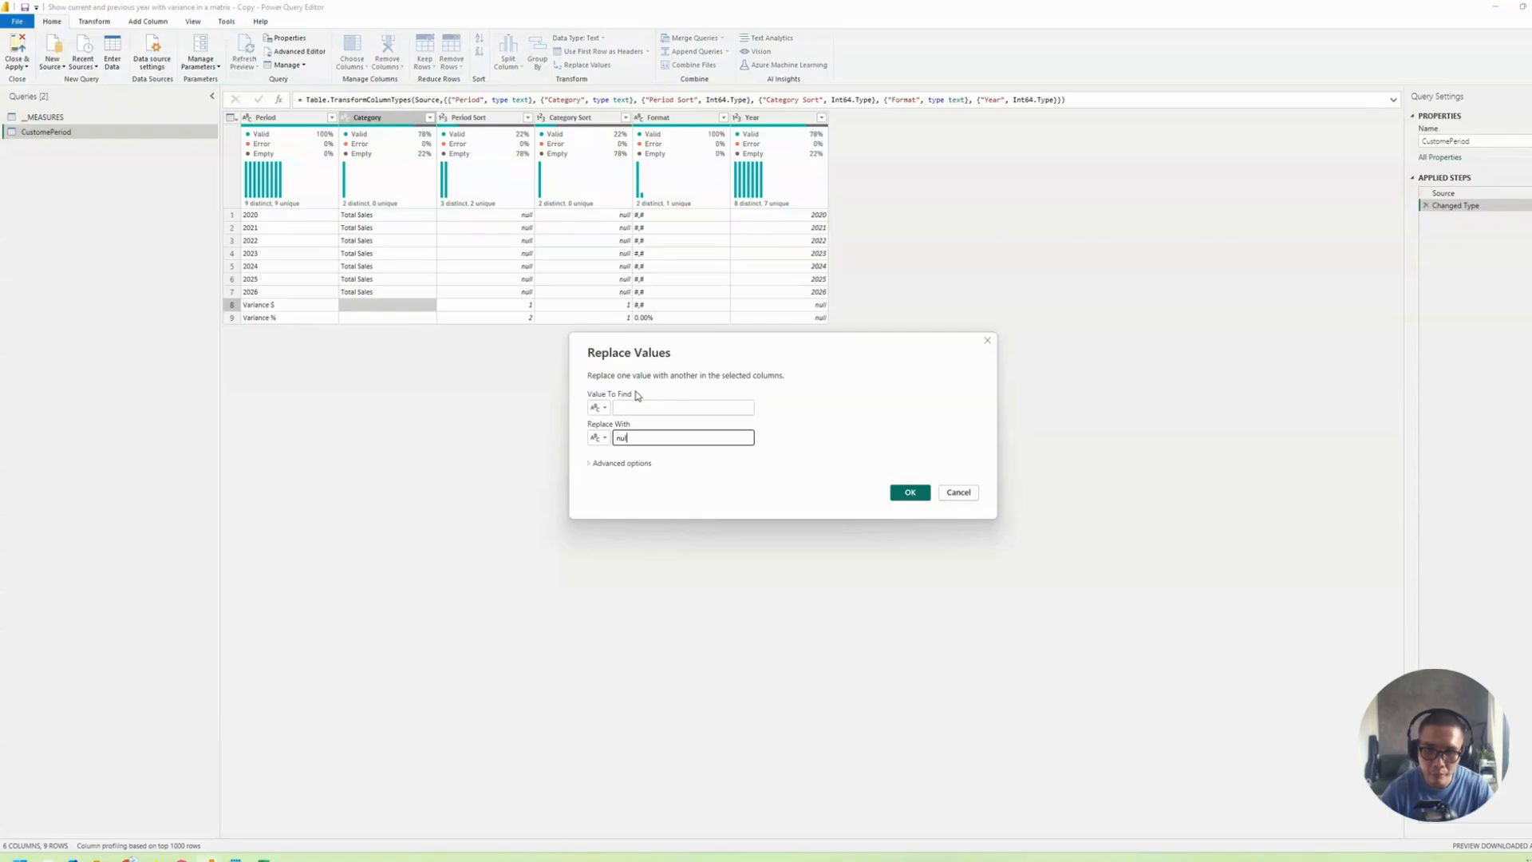
left_click(916, 493)
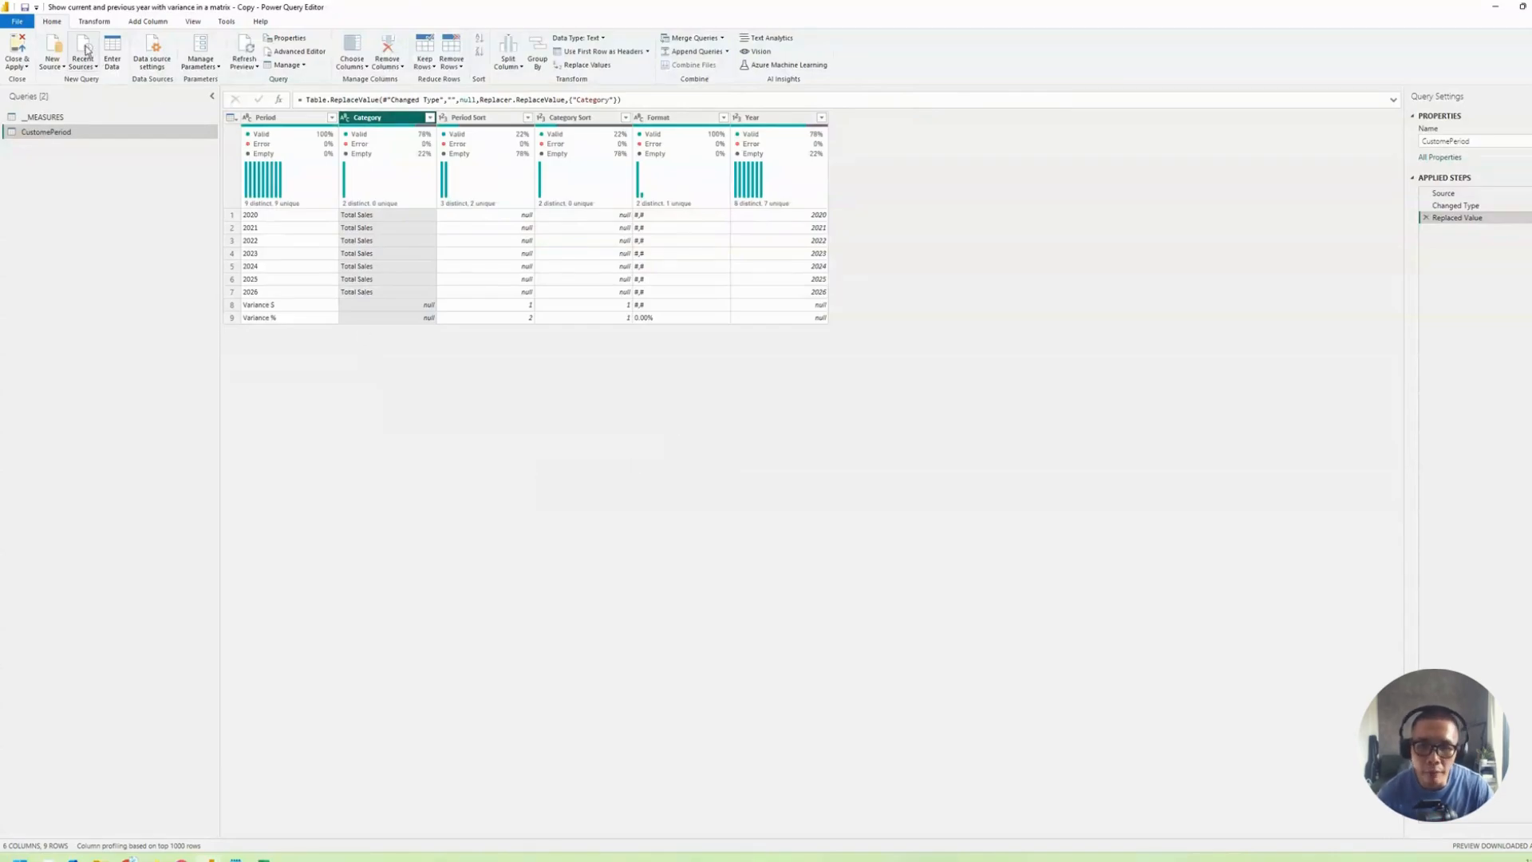
Apply the CustomePeriod query changes to the model and return to the report window.
left_click(18, 65)
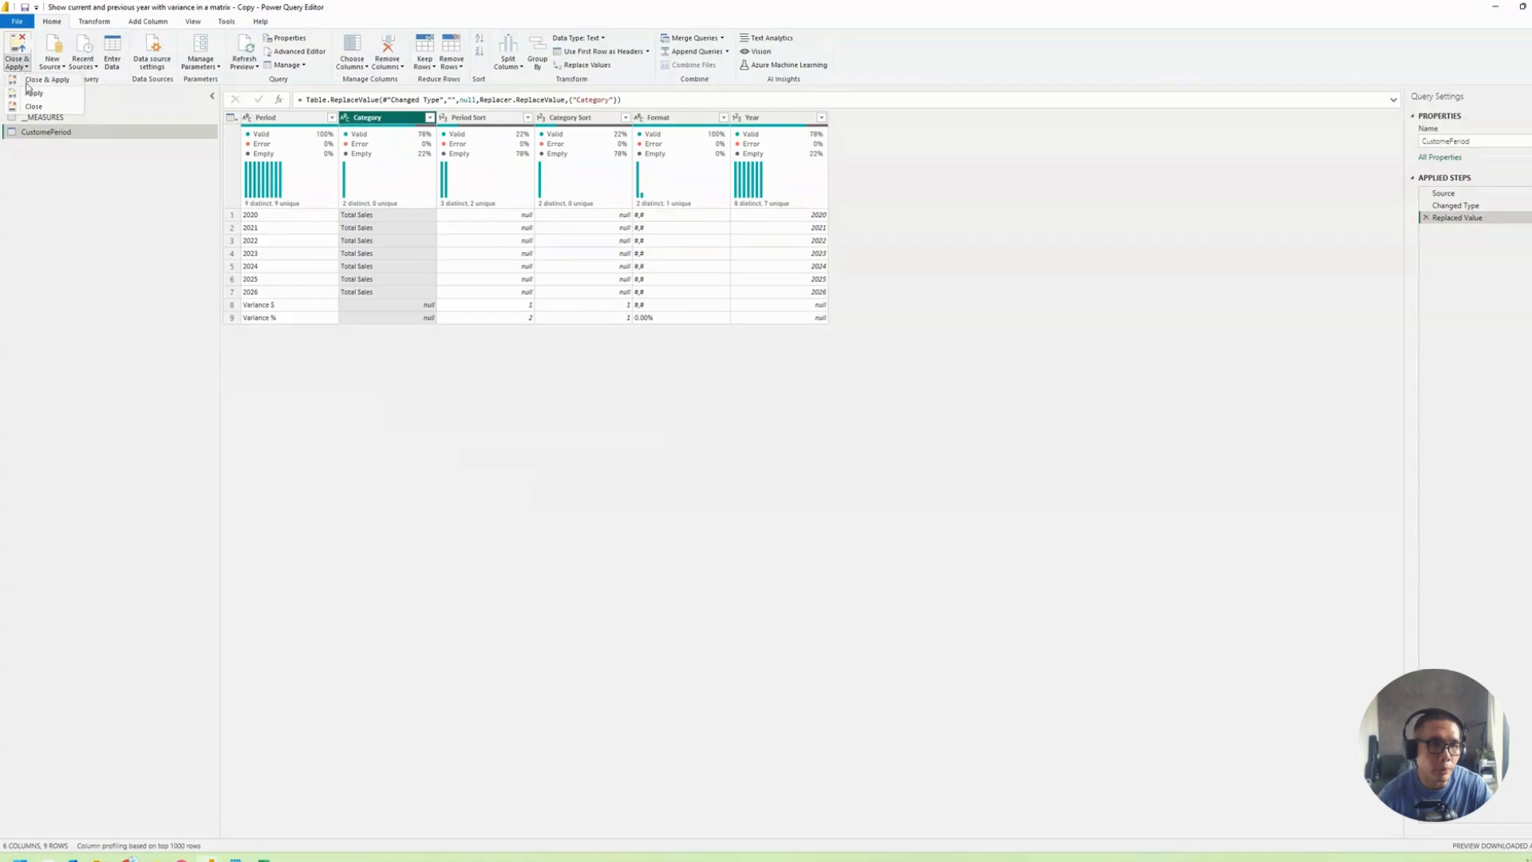
left_click(30, 94)
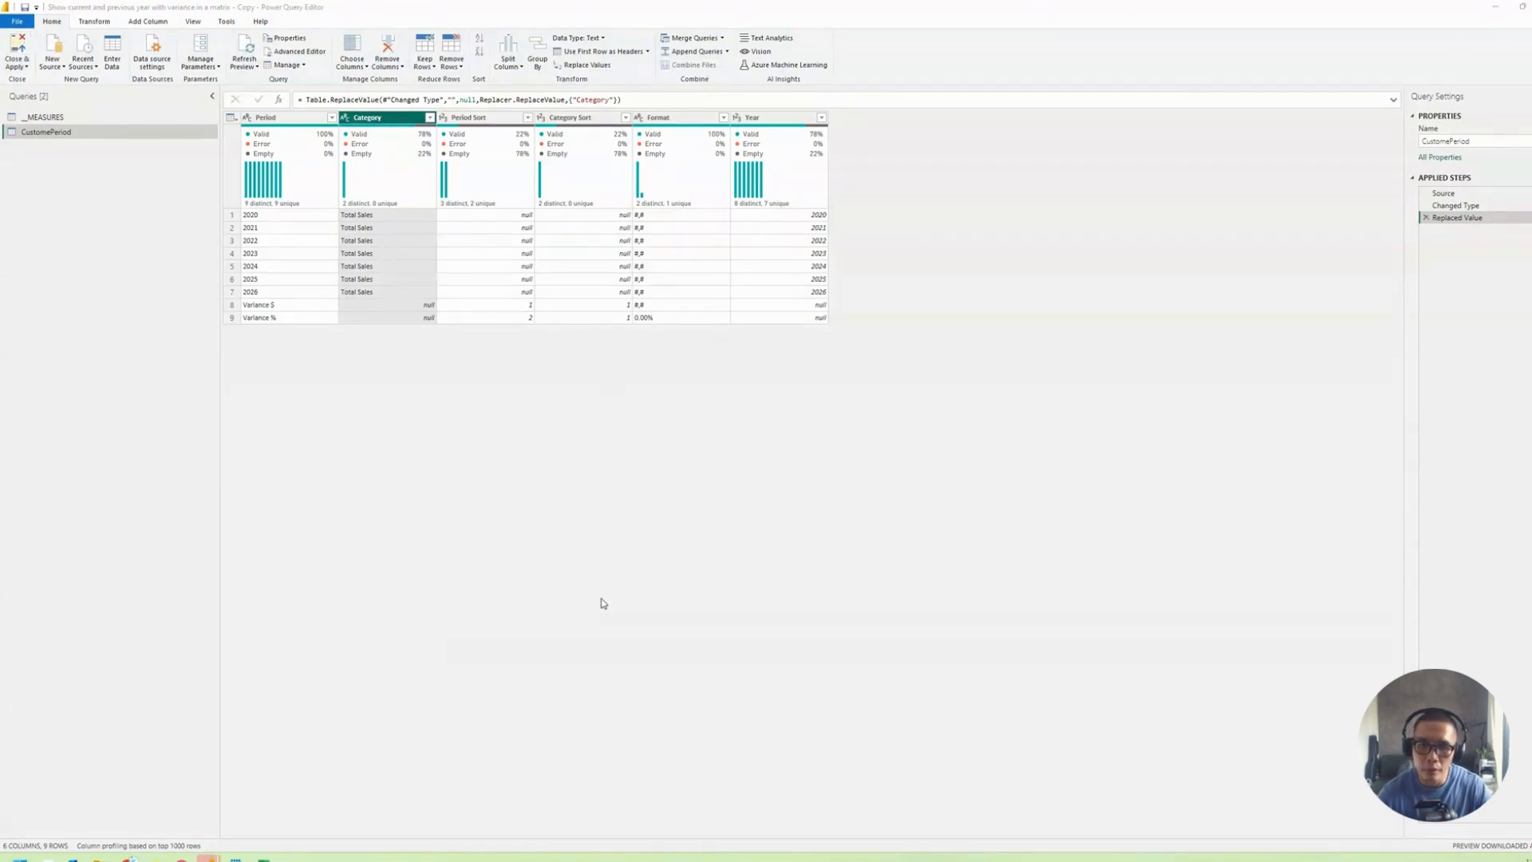
mouse_move(237, 857)
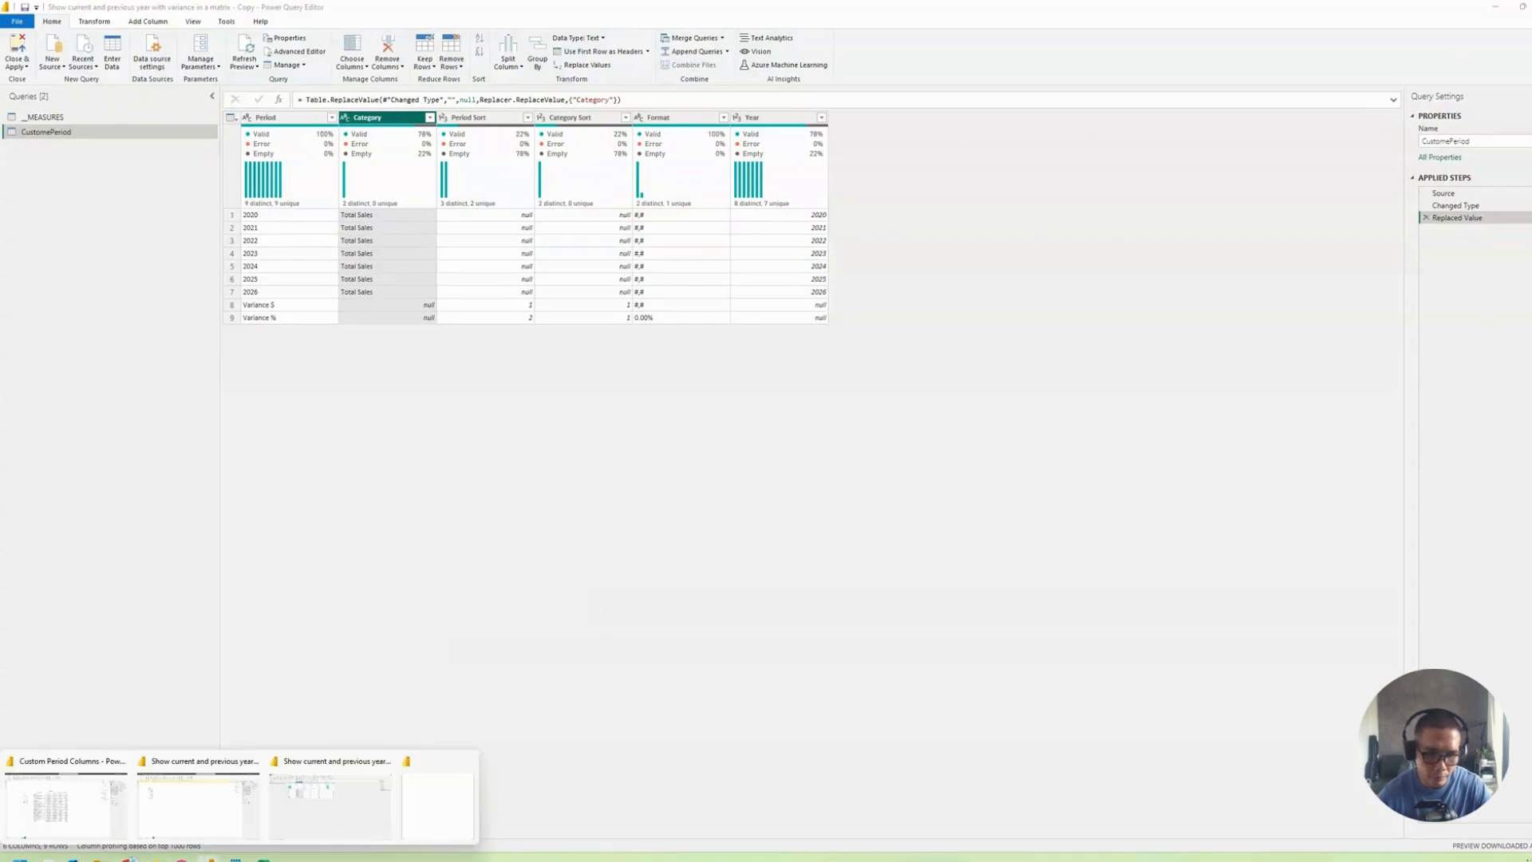
left_click(439, 814)
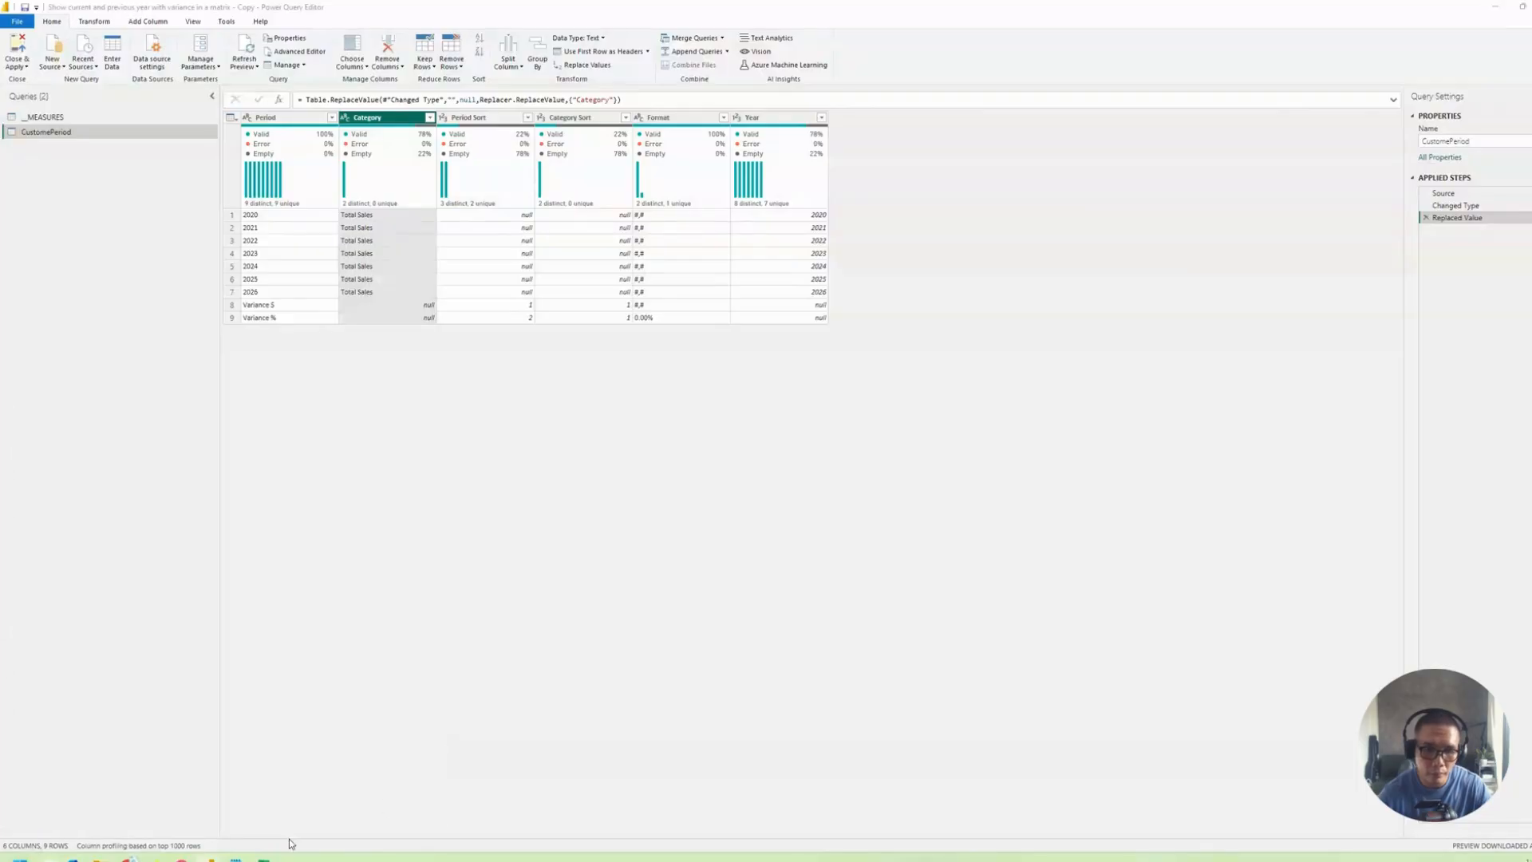
mouse_move(212, 857)
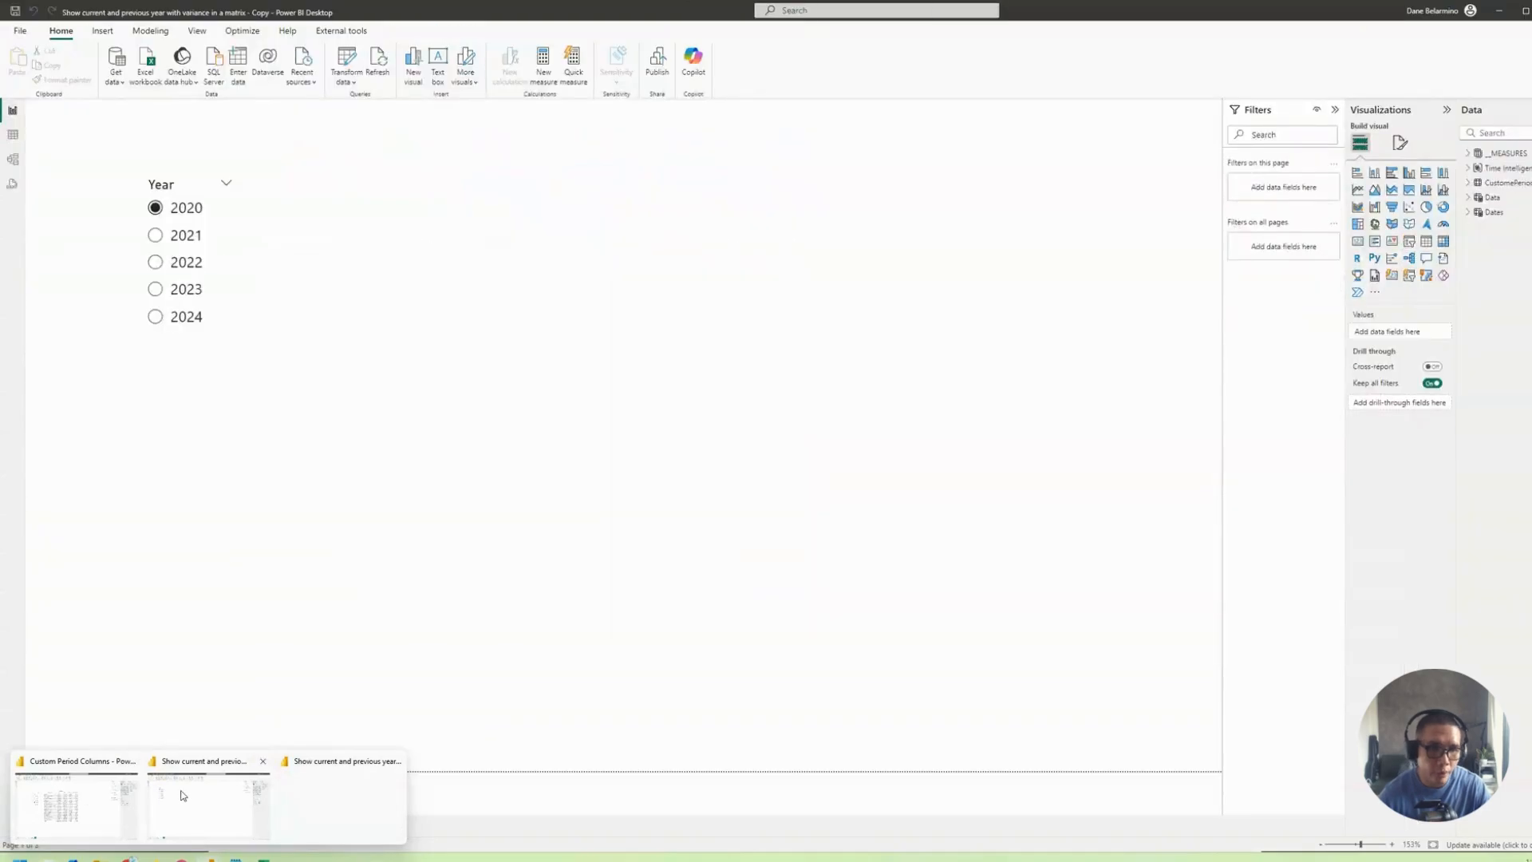
left_click(182, 796)
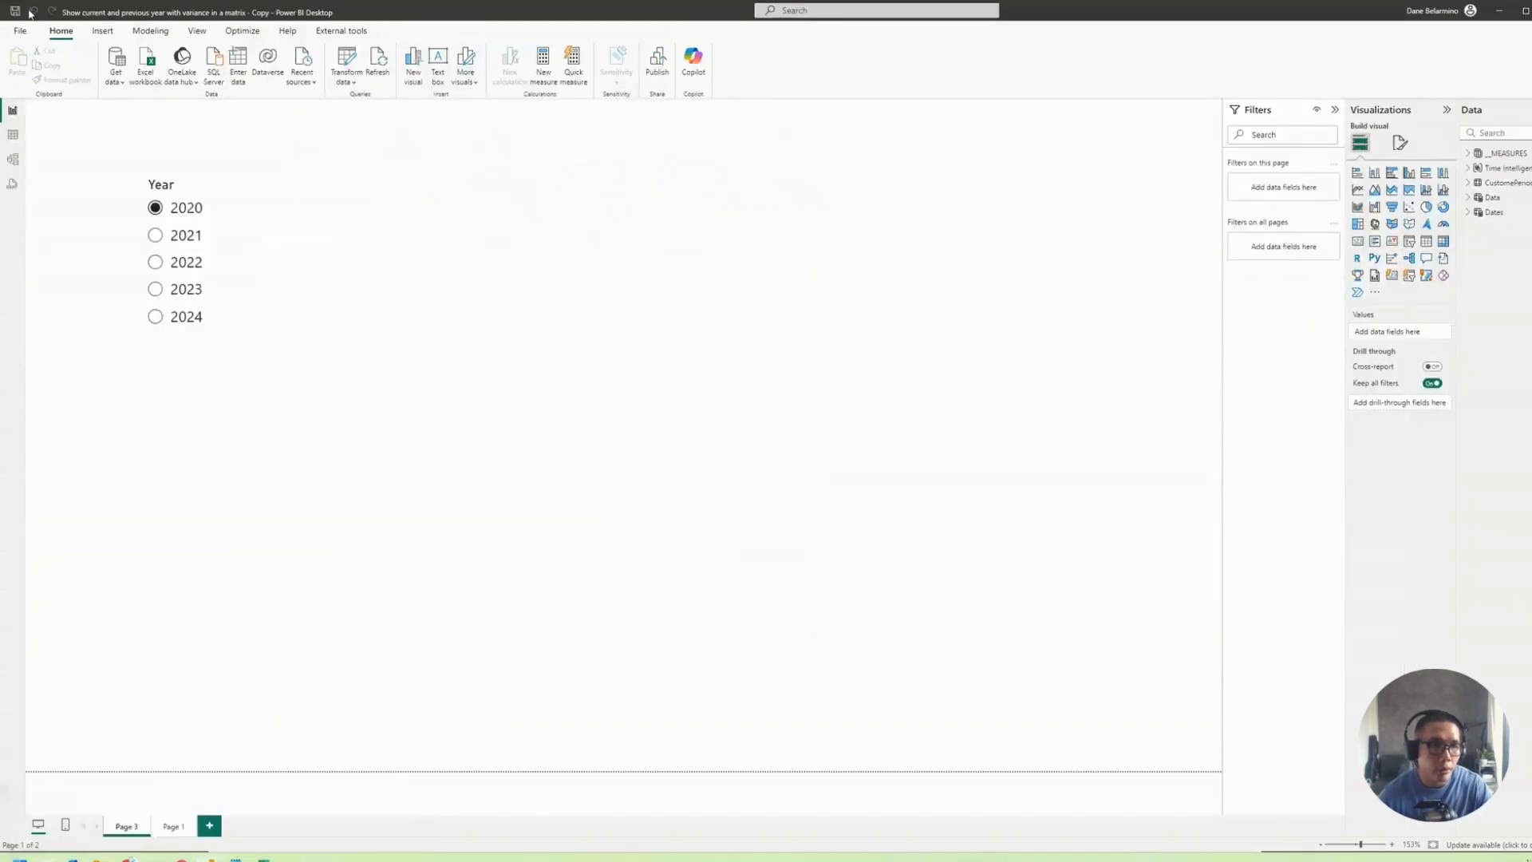
In the model diagram, move the CustomePeriod table to the right of Time Intelligence and rename it CustomPeriod.
left_click(13, 158)
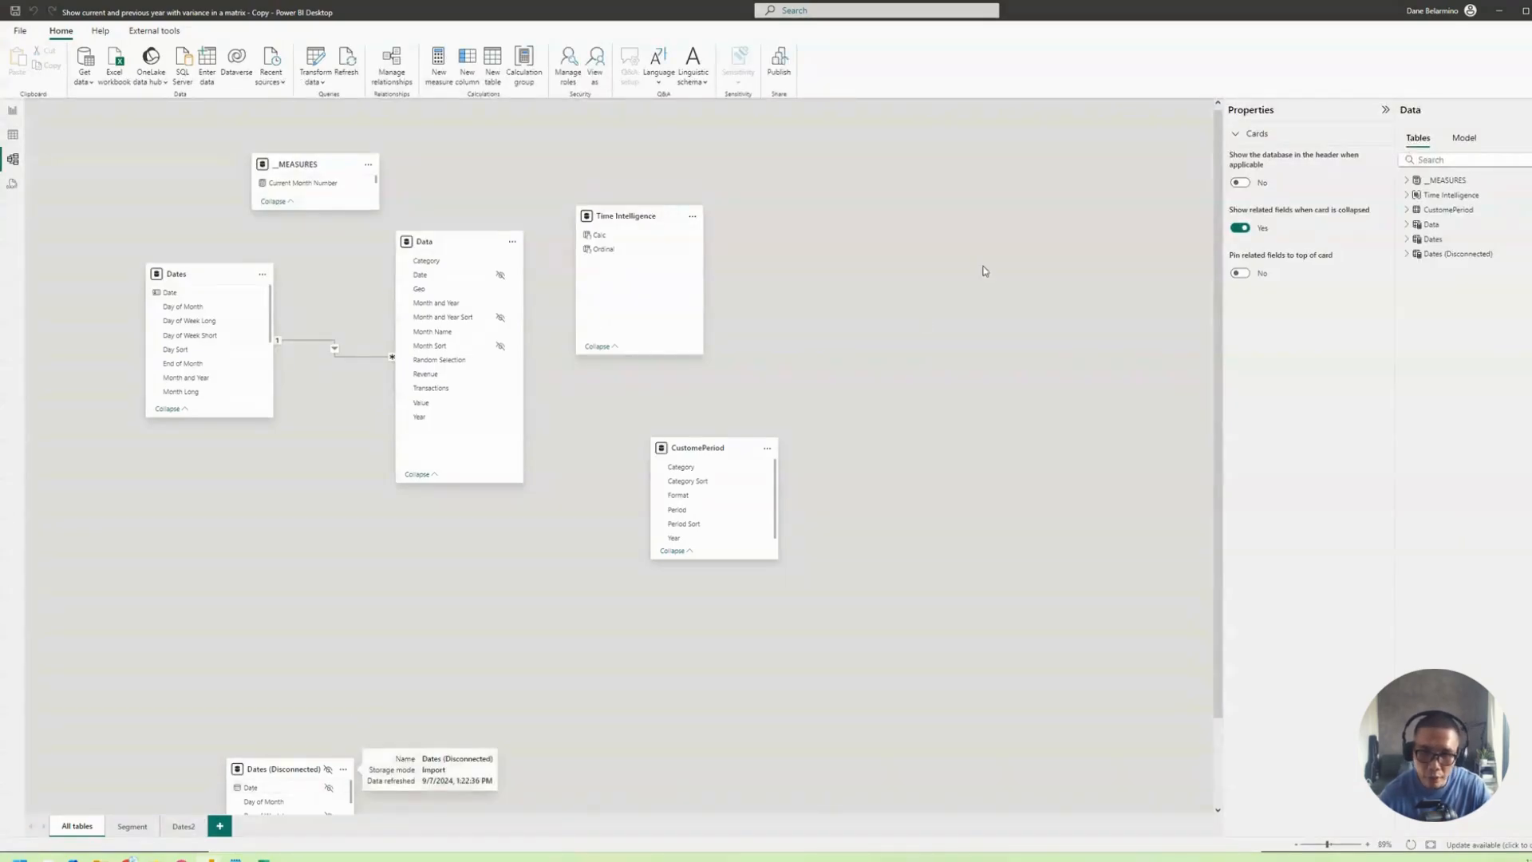
left_click_drag(701, 447, 842, 328)
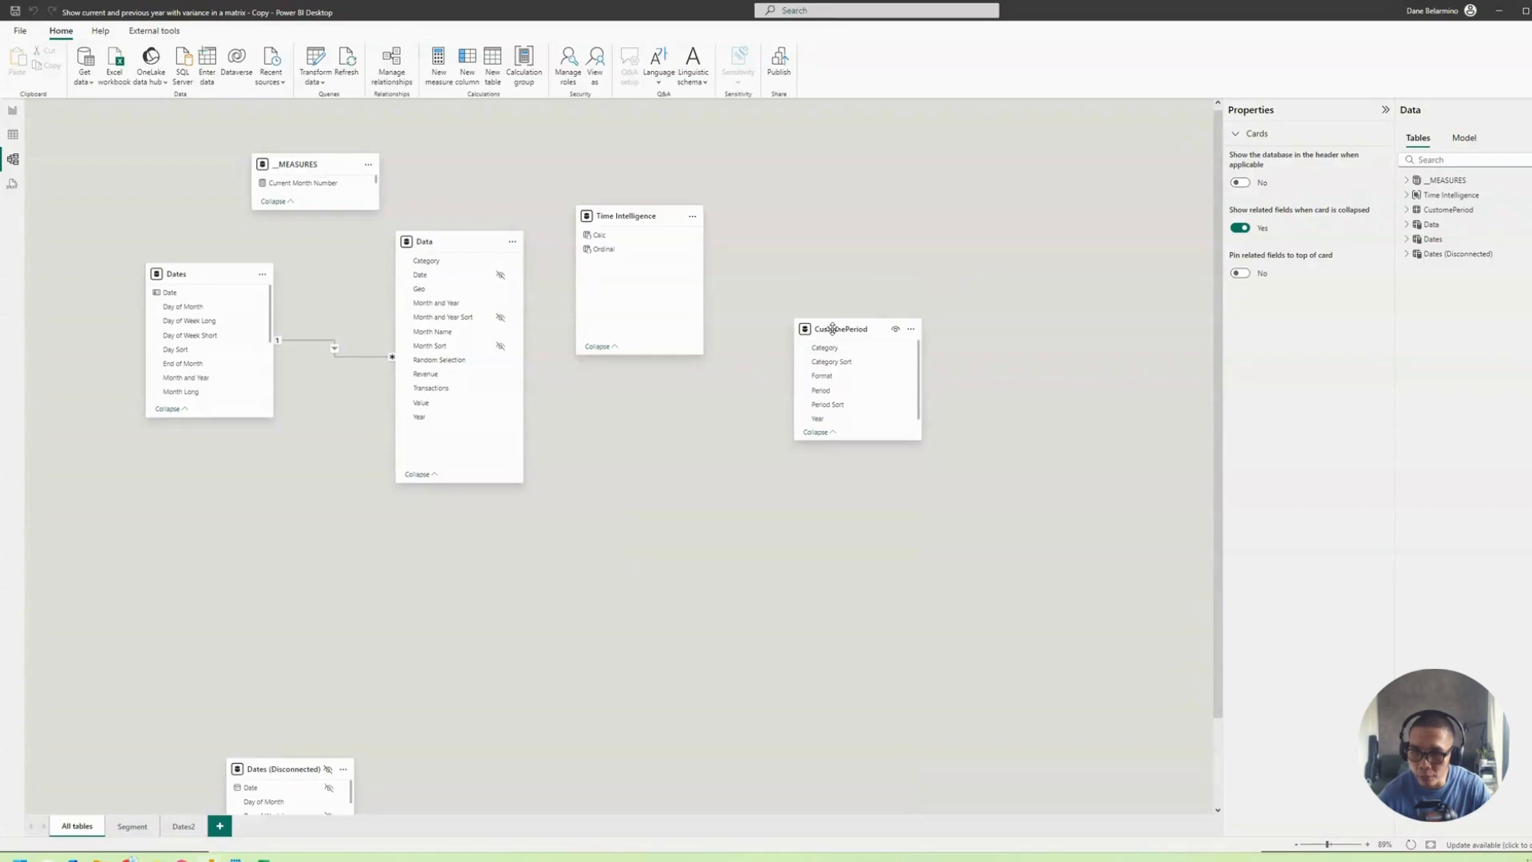
right_click(843, 328)
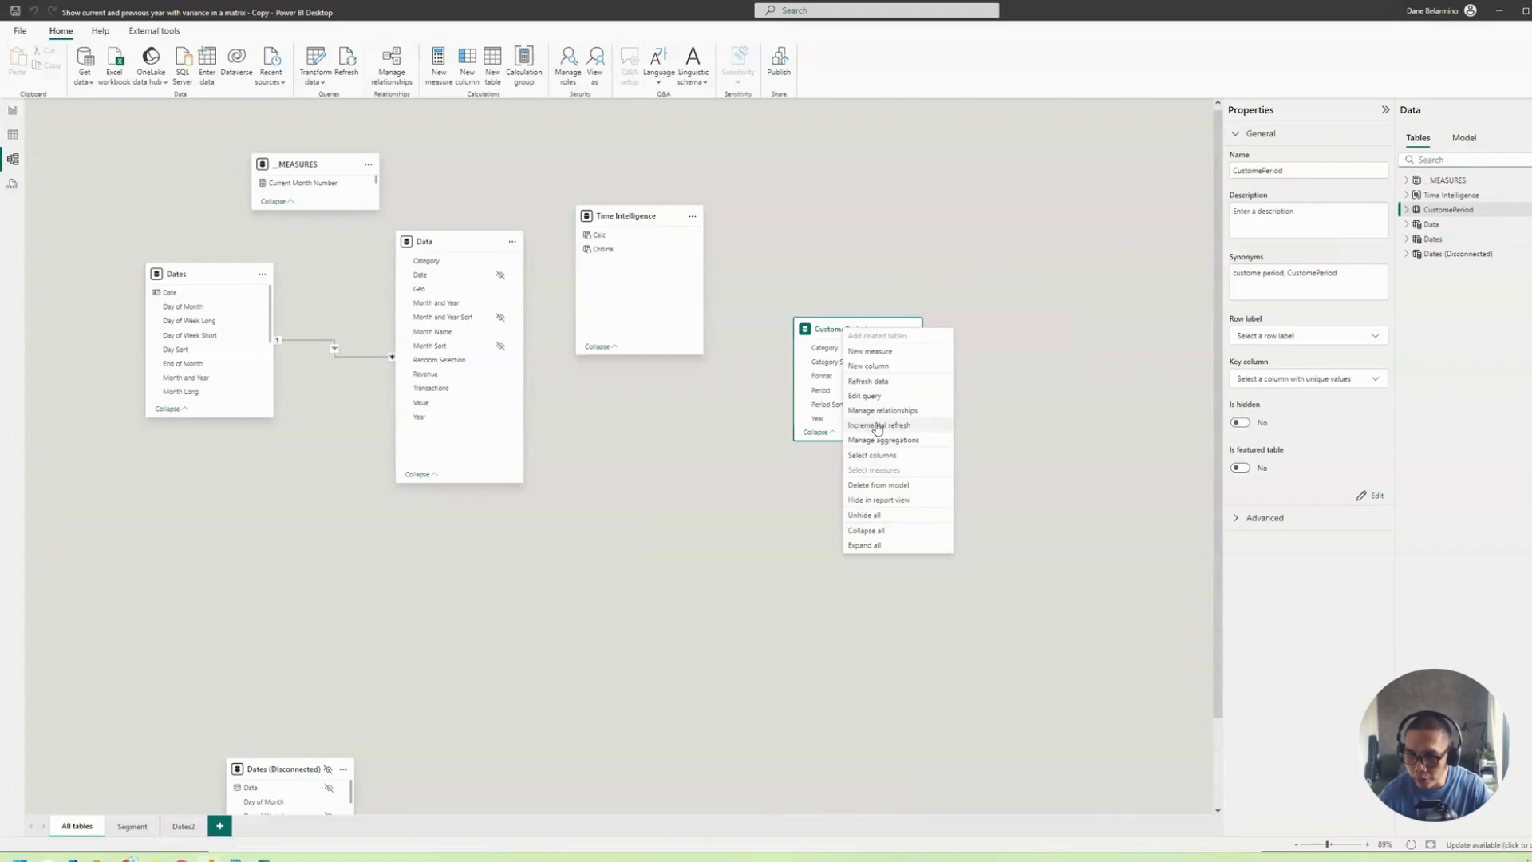
right_click(1442, 212)
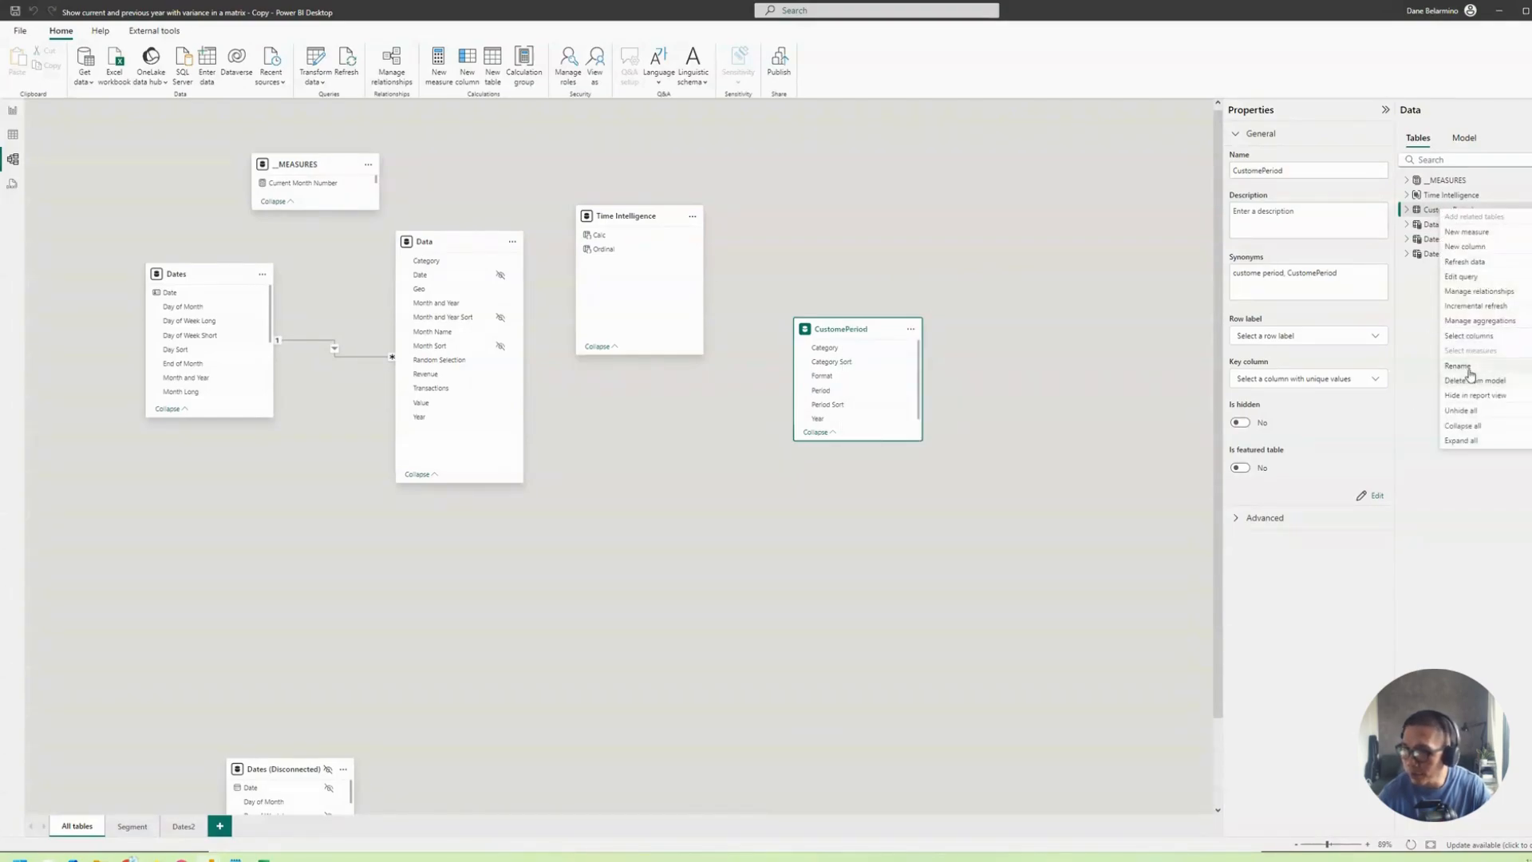
left_click(1459, 365)
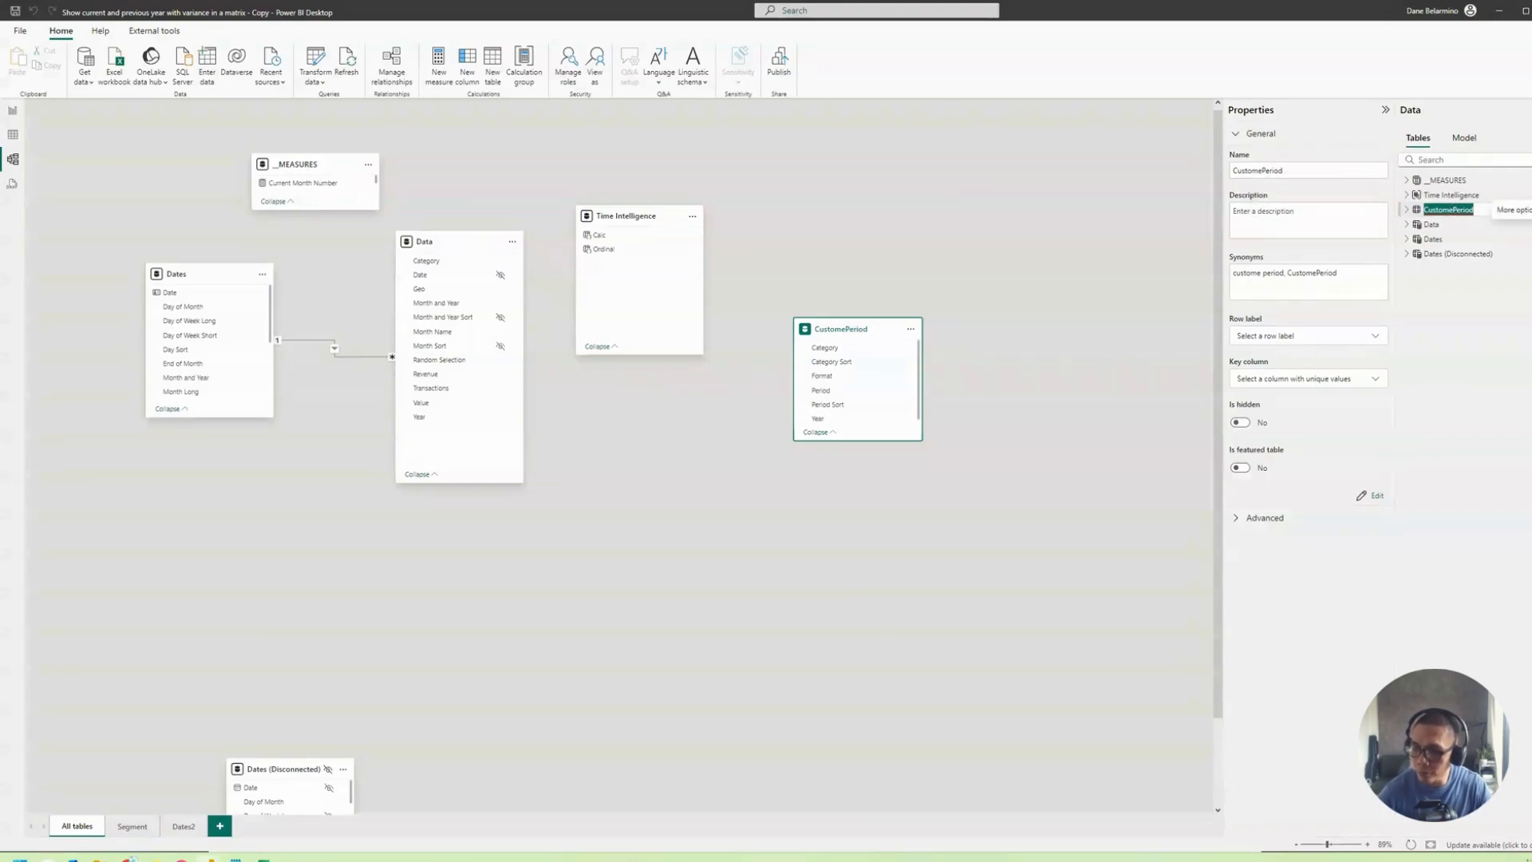
key("Right")
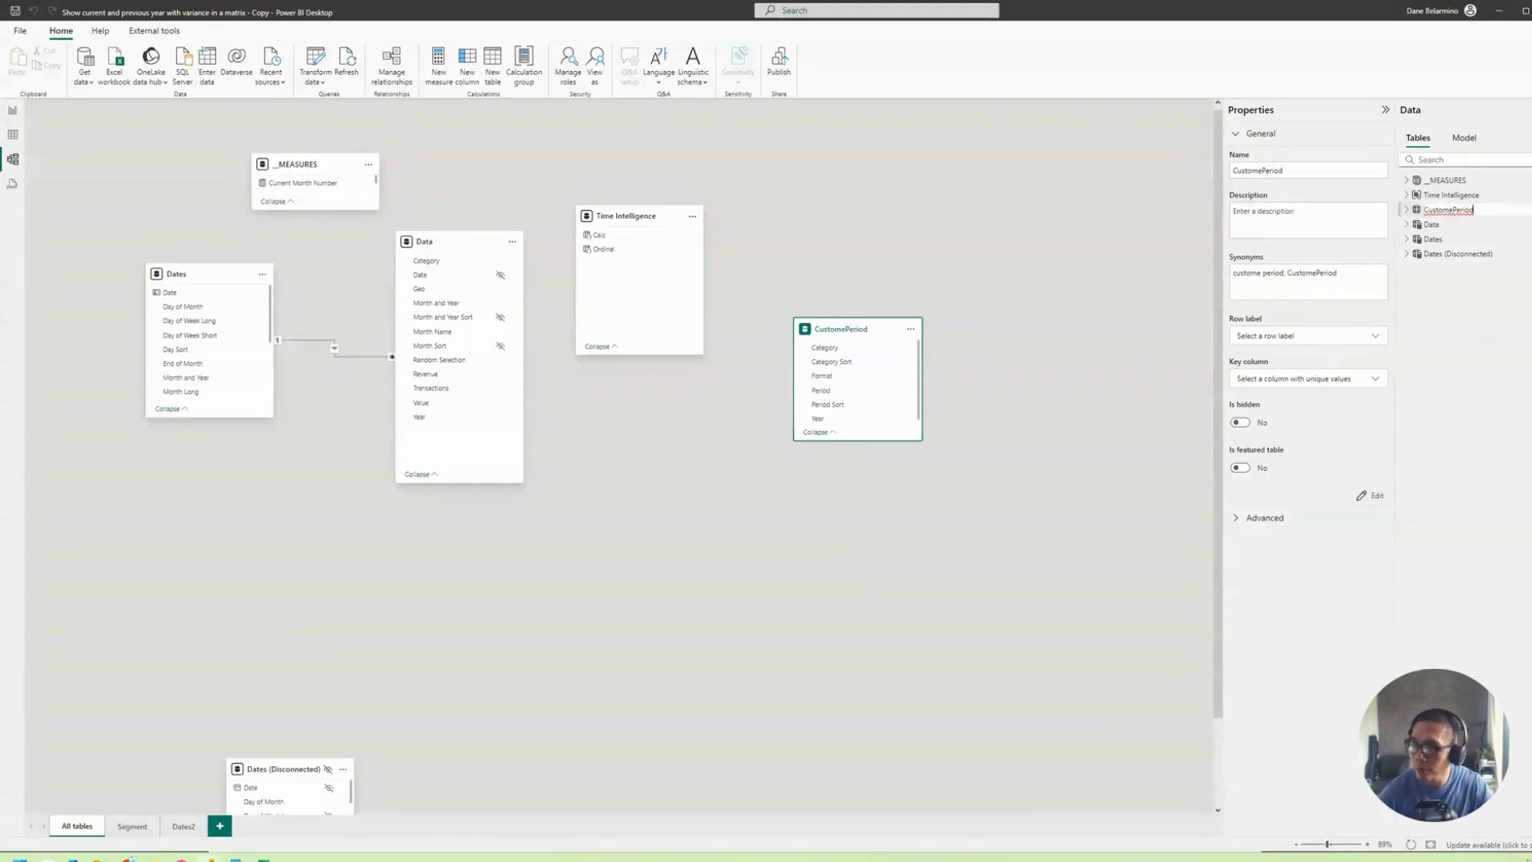
left_click(1452, 210)
key("BackSpace")
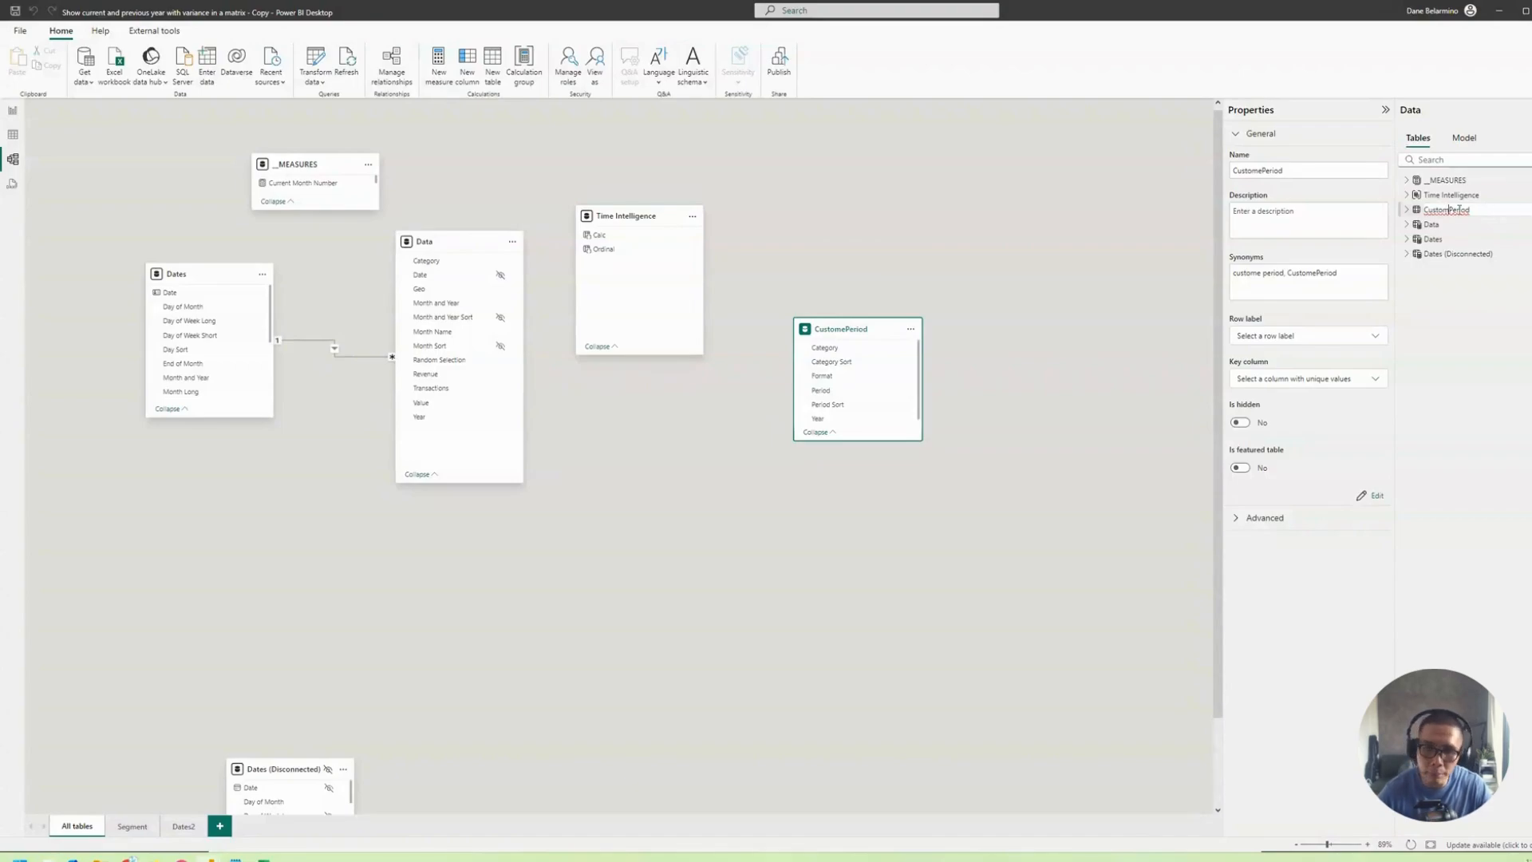
key("Return")
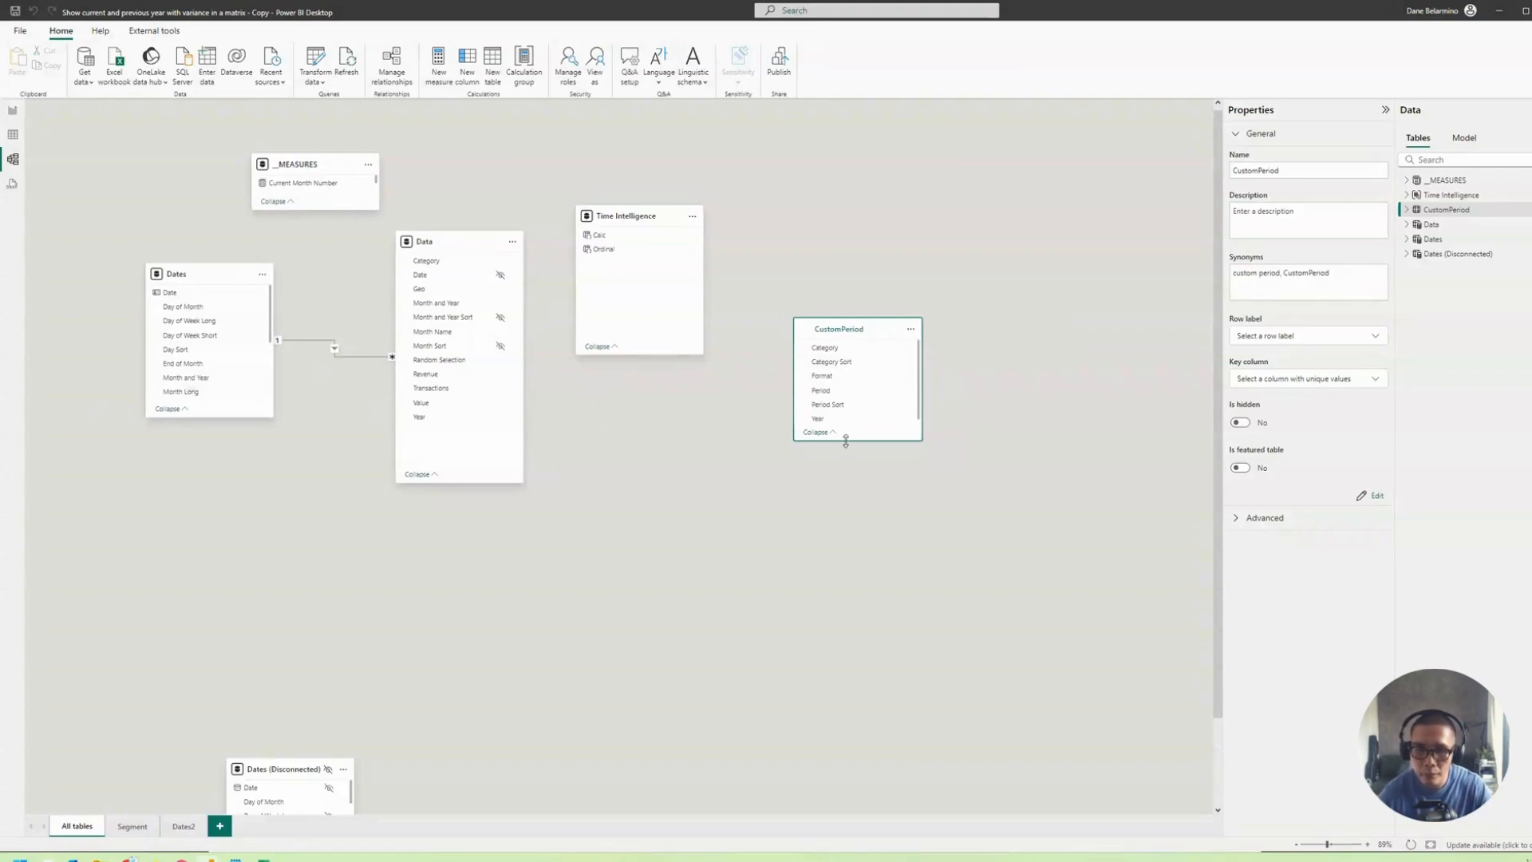
Show the CustomPeriod table's data and set its Period column to sort by Period Sort.
left_click(14, 139)
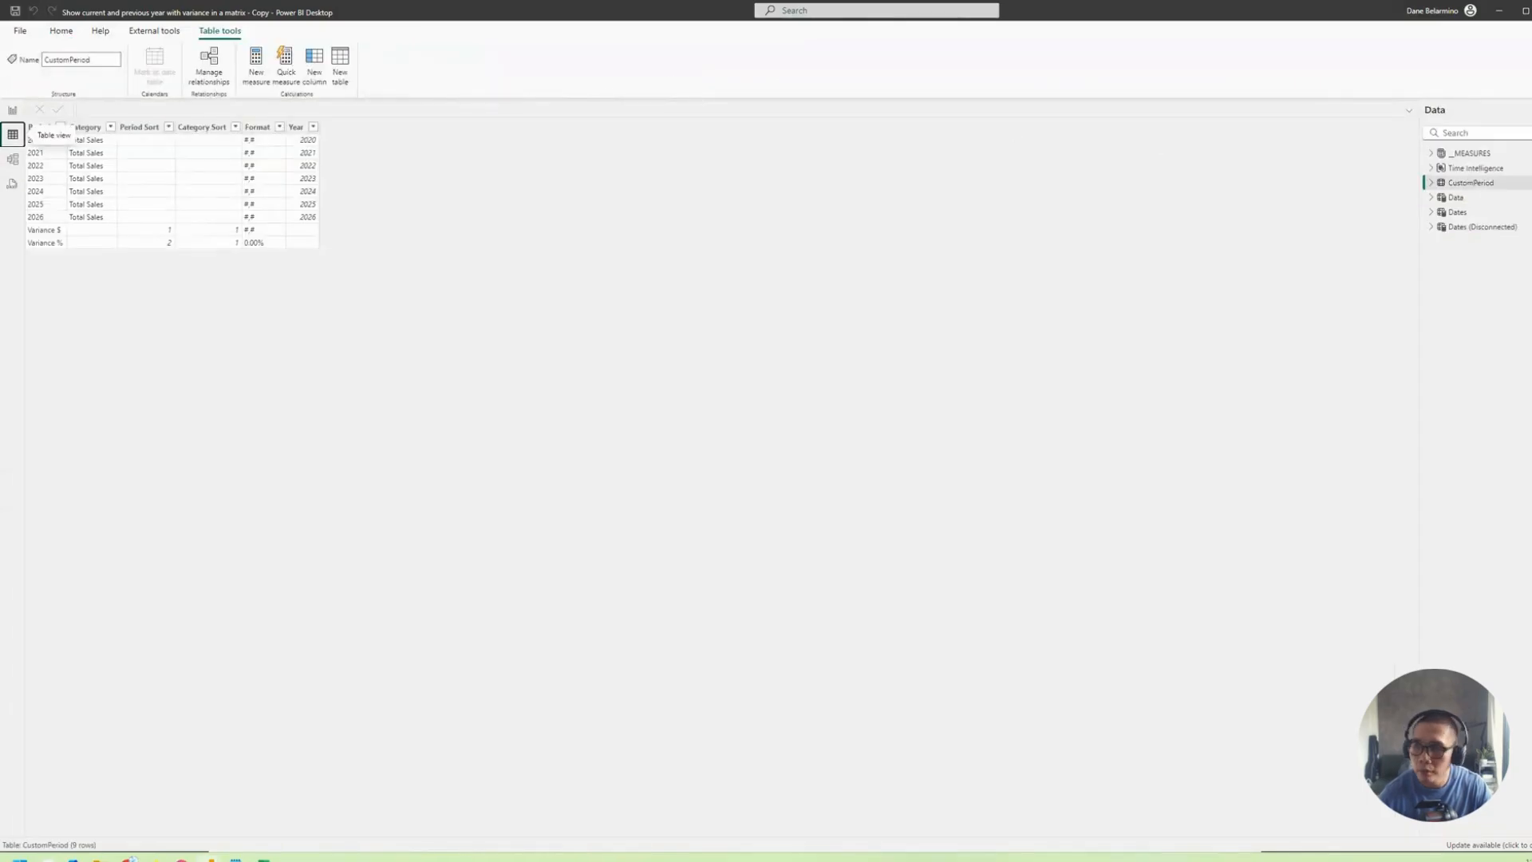
left_click(37, 127)
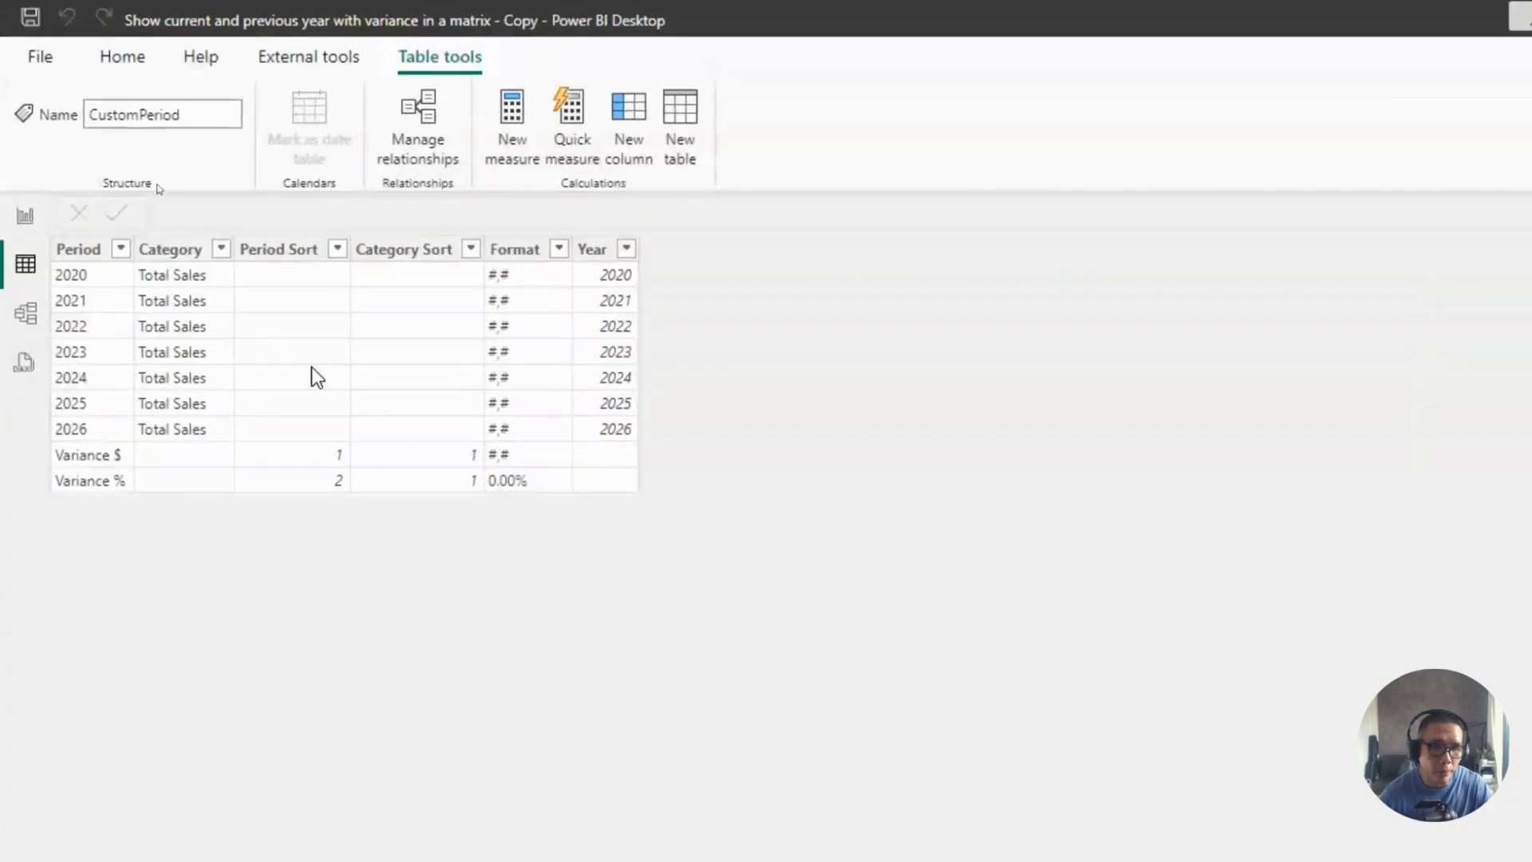
left_click(70, 254)
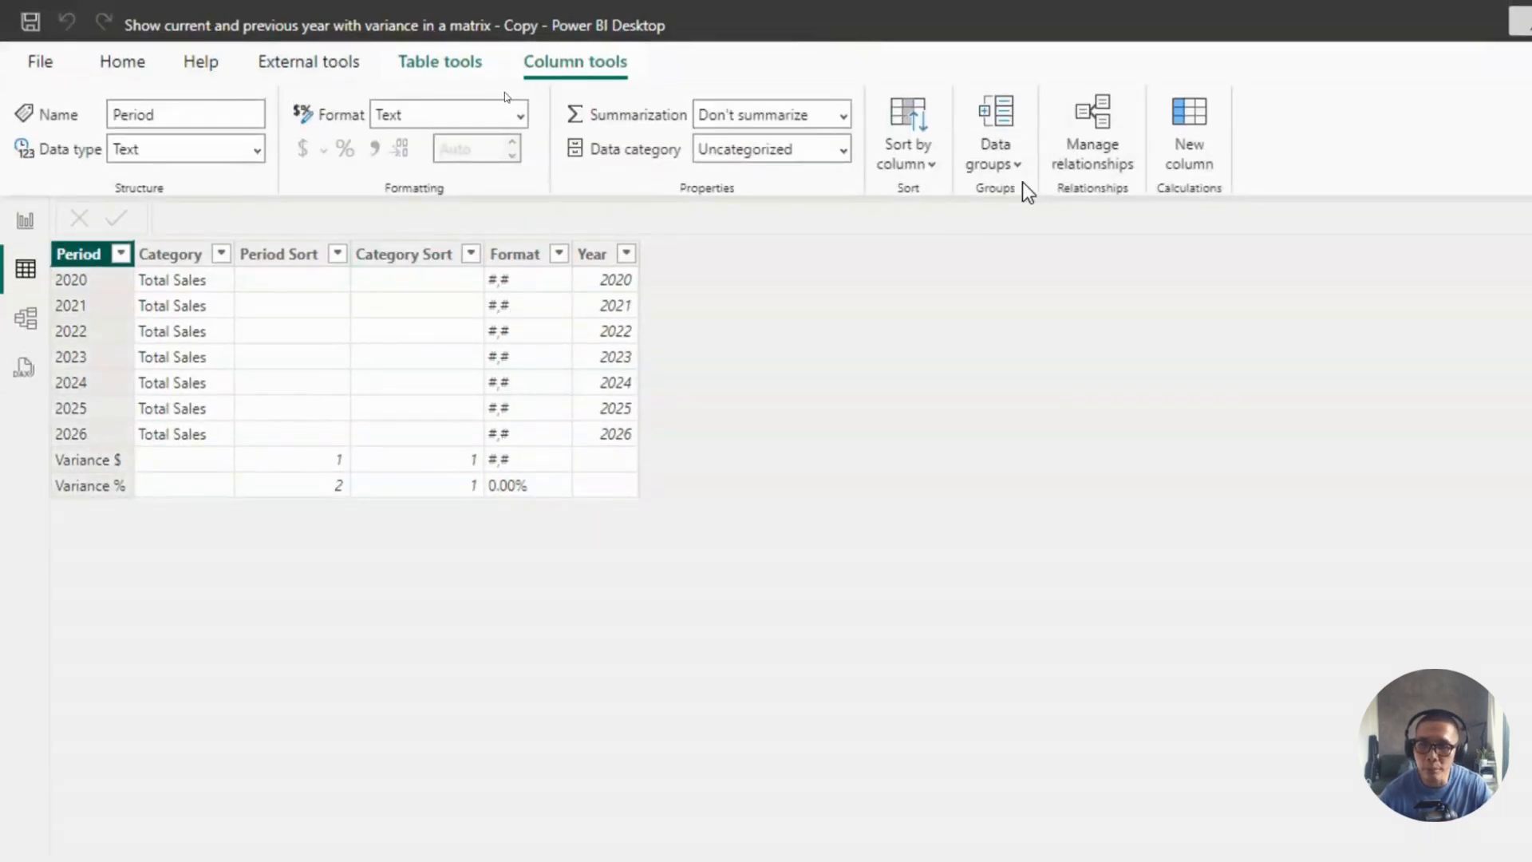
left_click(912, 146)
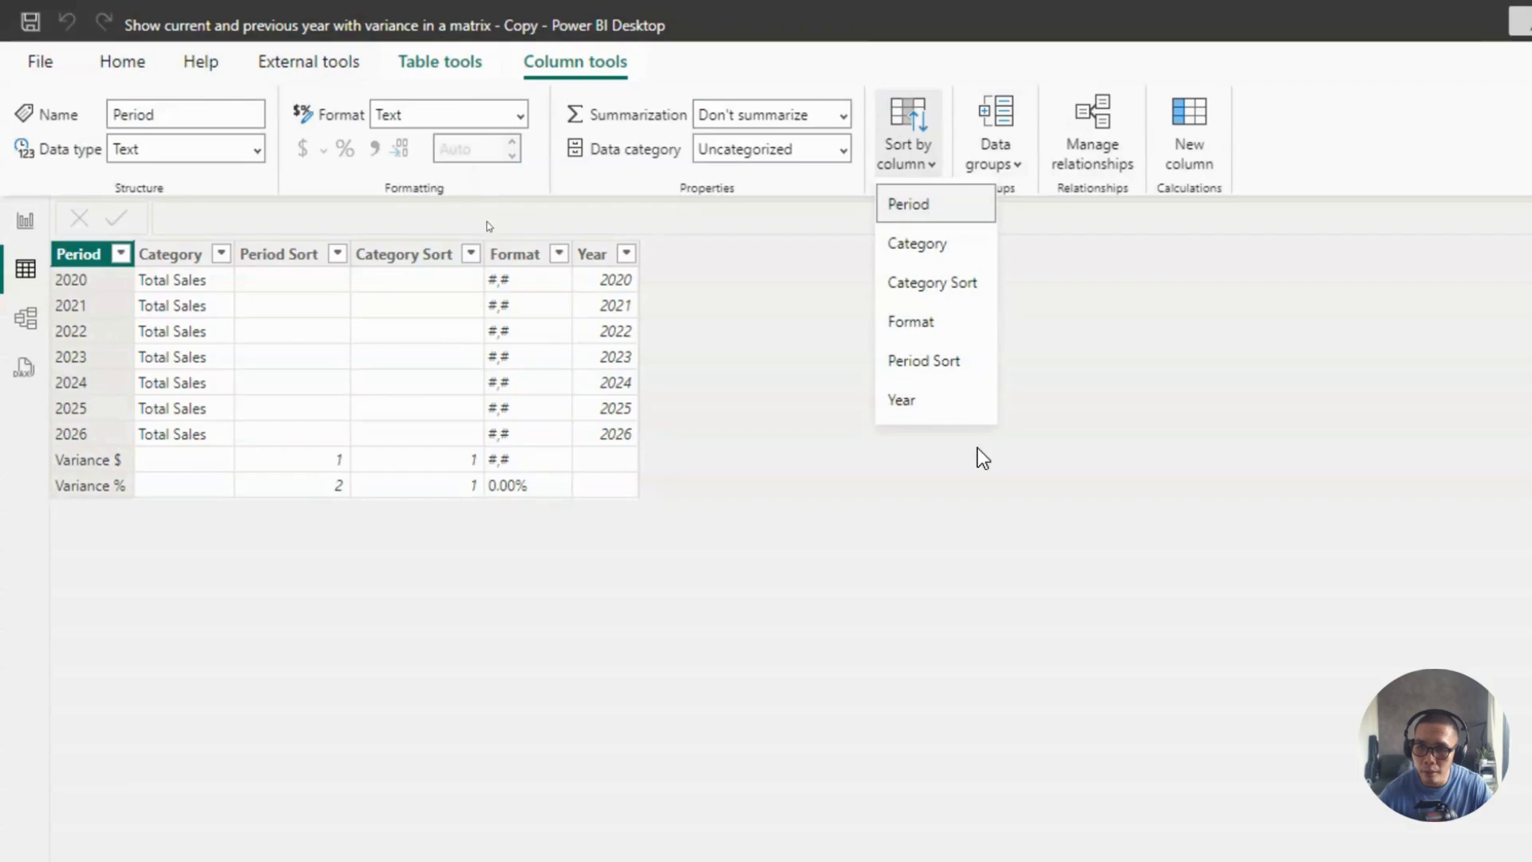
left_click(931, 364)
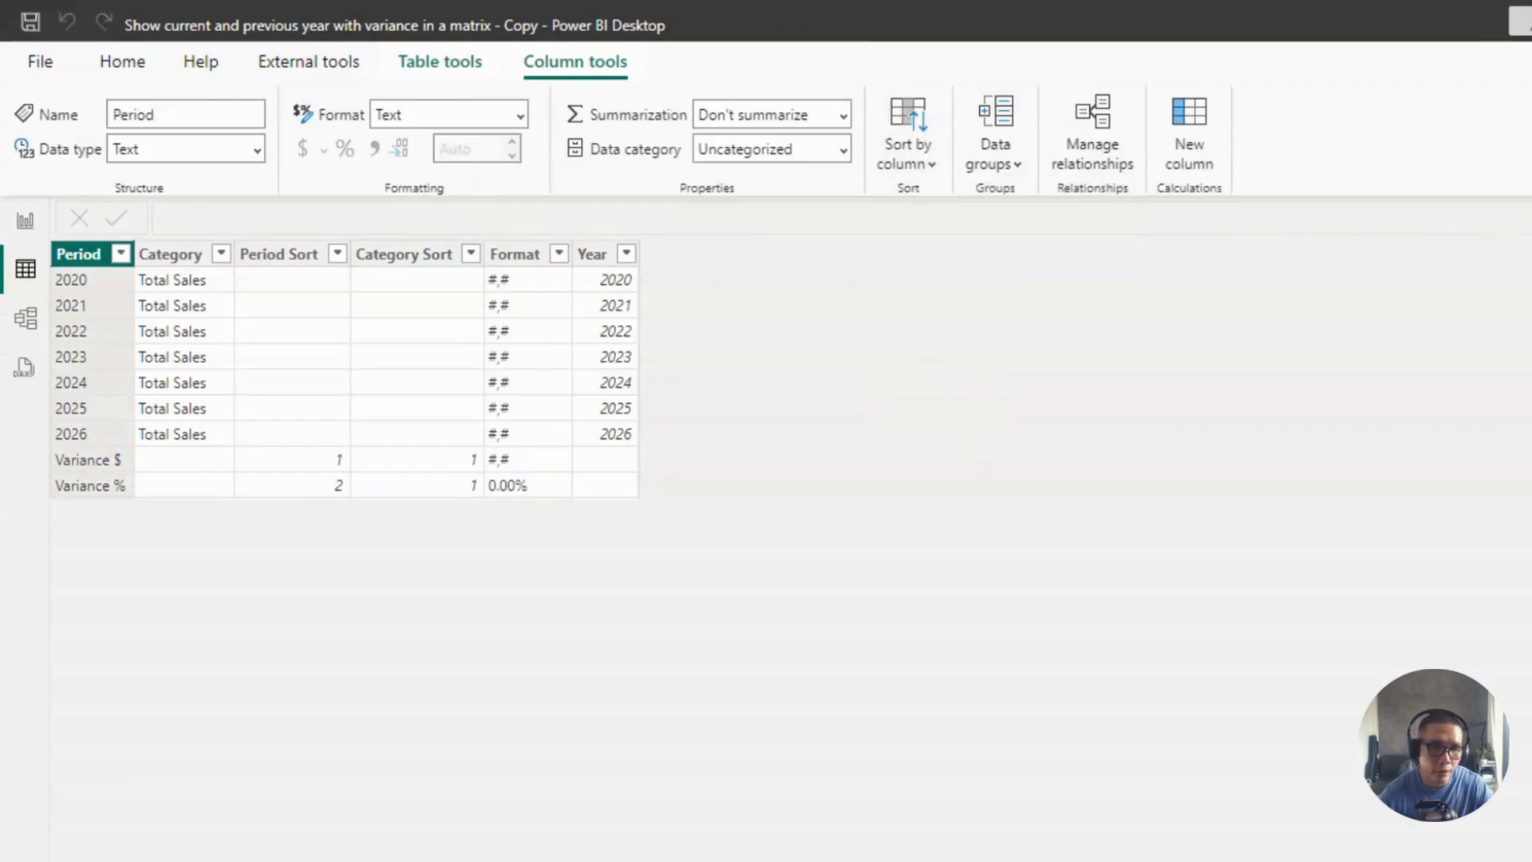
Set the Category column of CustomPeriod to sort by Category Sort.
left_click(181, 257)
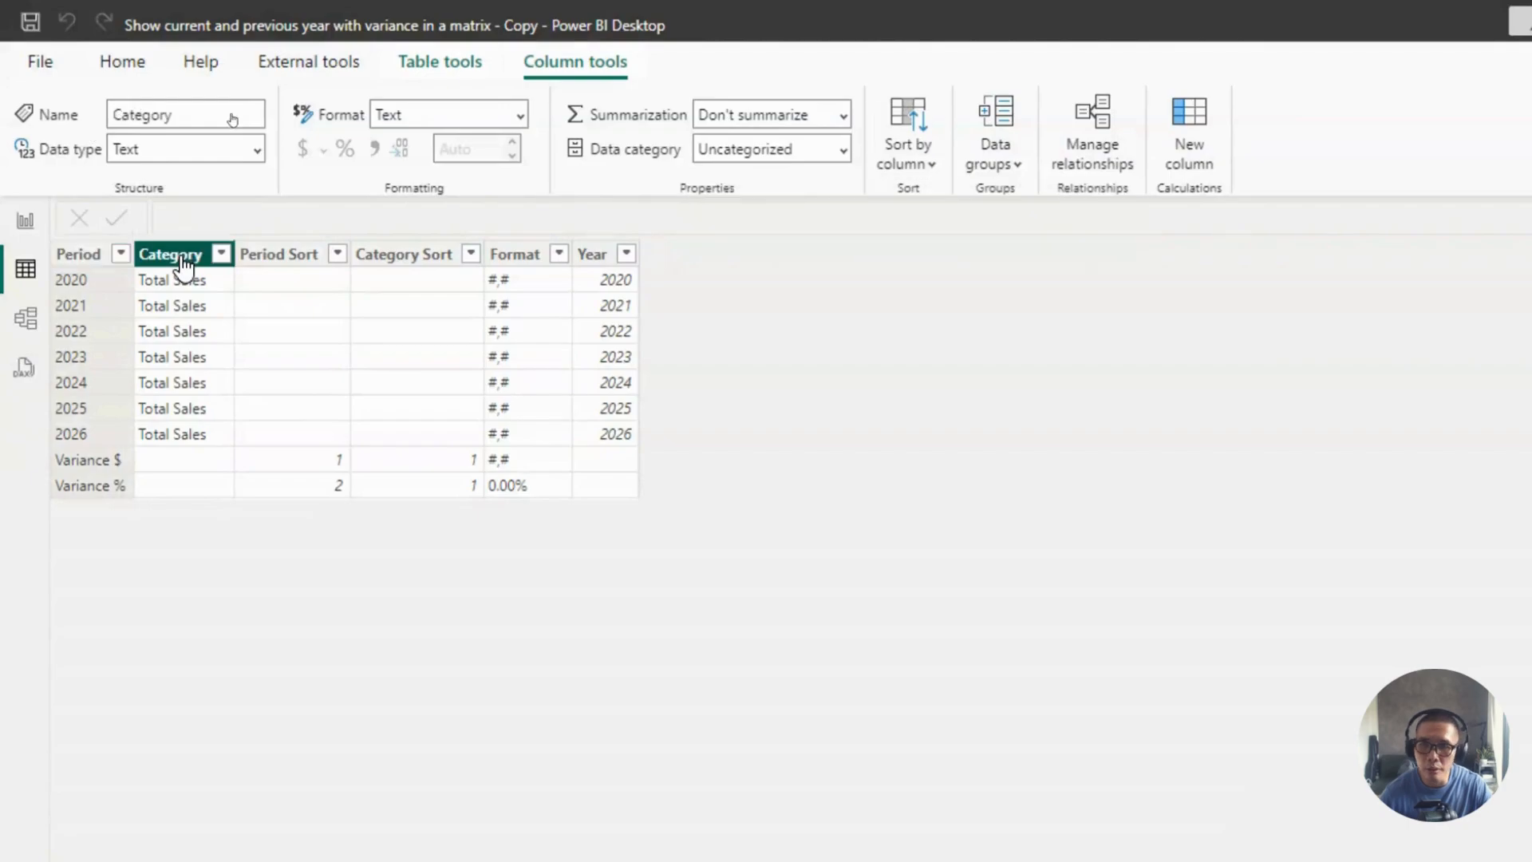
left_click(889, 158)
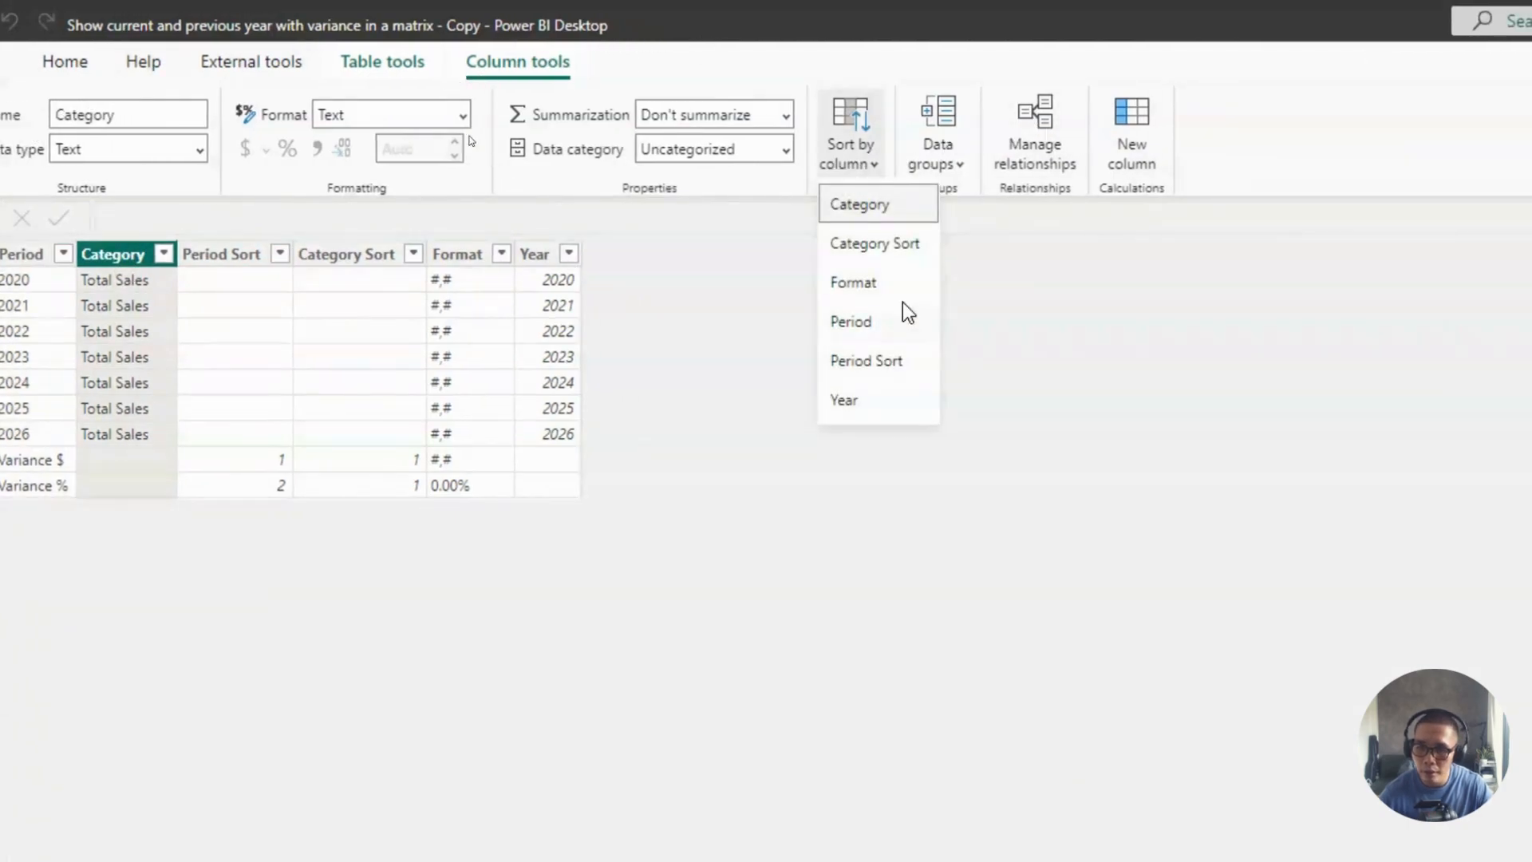
left_click(887, 239)
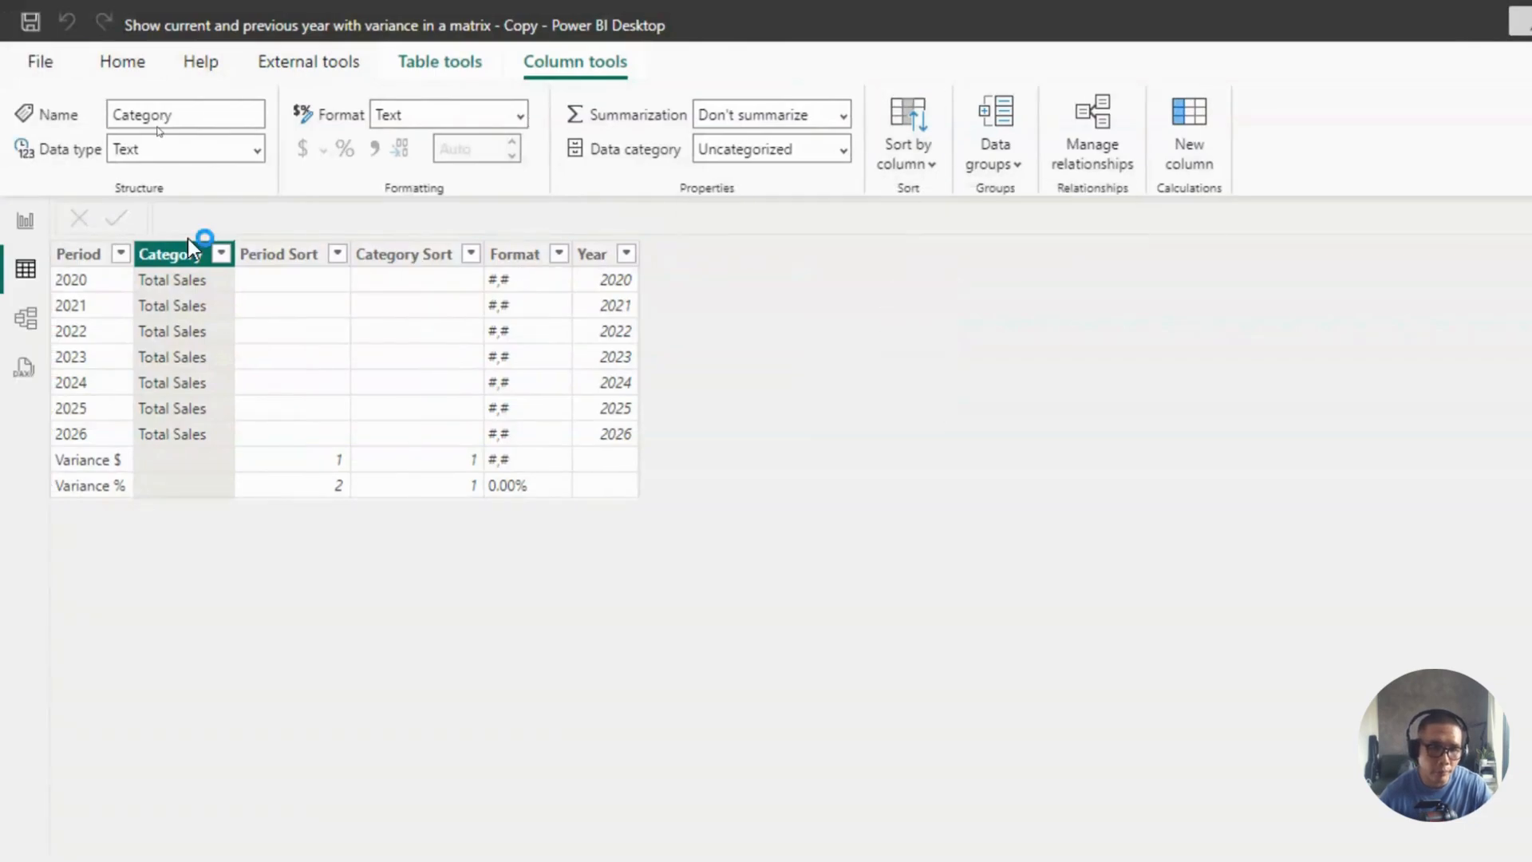
Hide the Period Sort, Category Sort, Format and Year columns of CustomPeriod from report view.
right_click(304, 257)
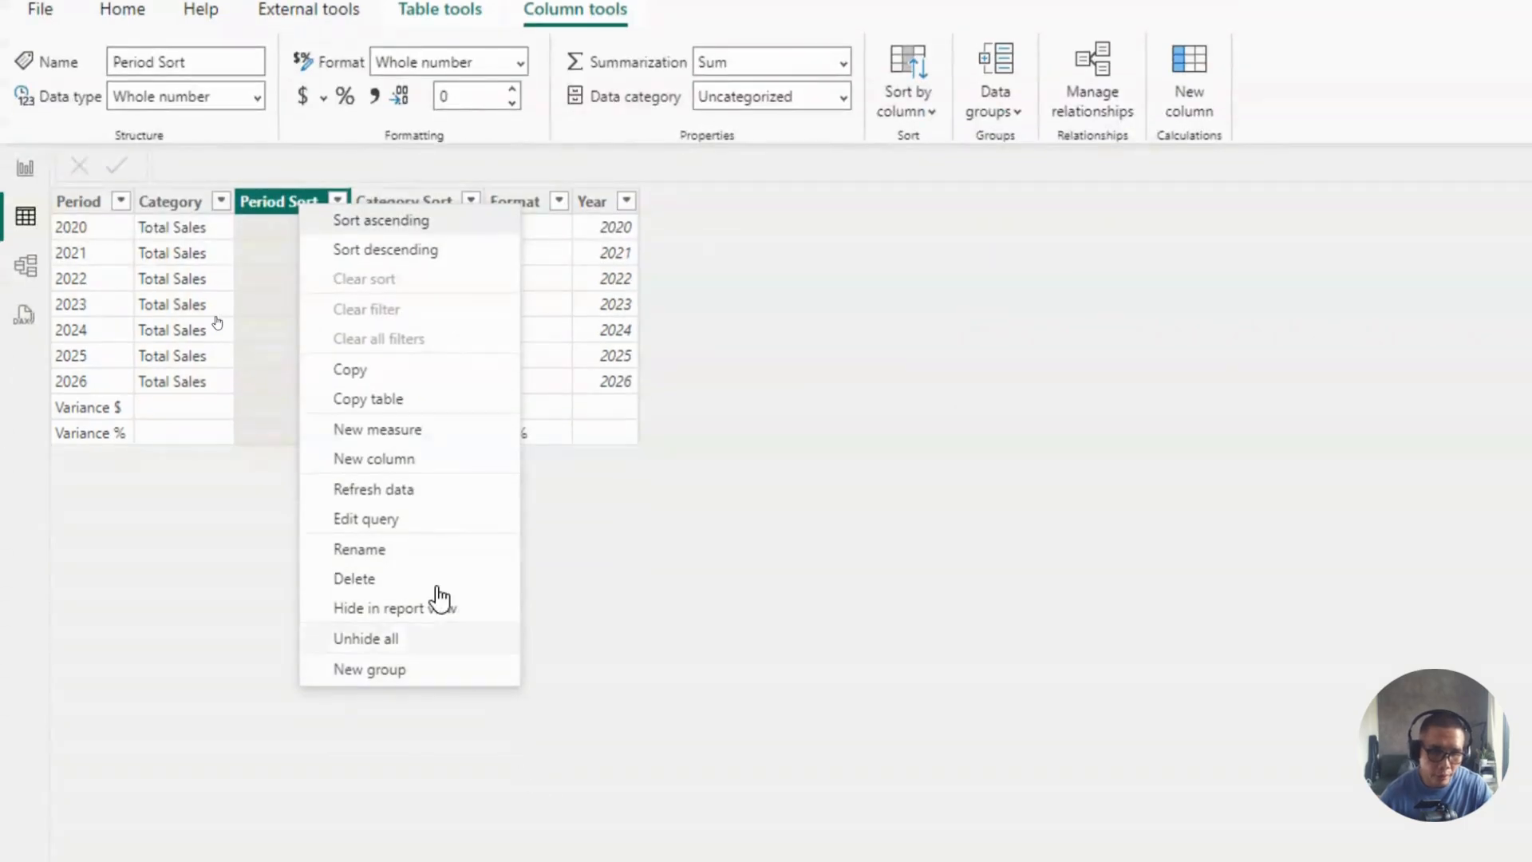
left_click(397, 615)
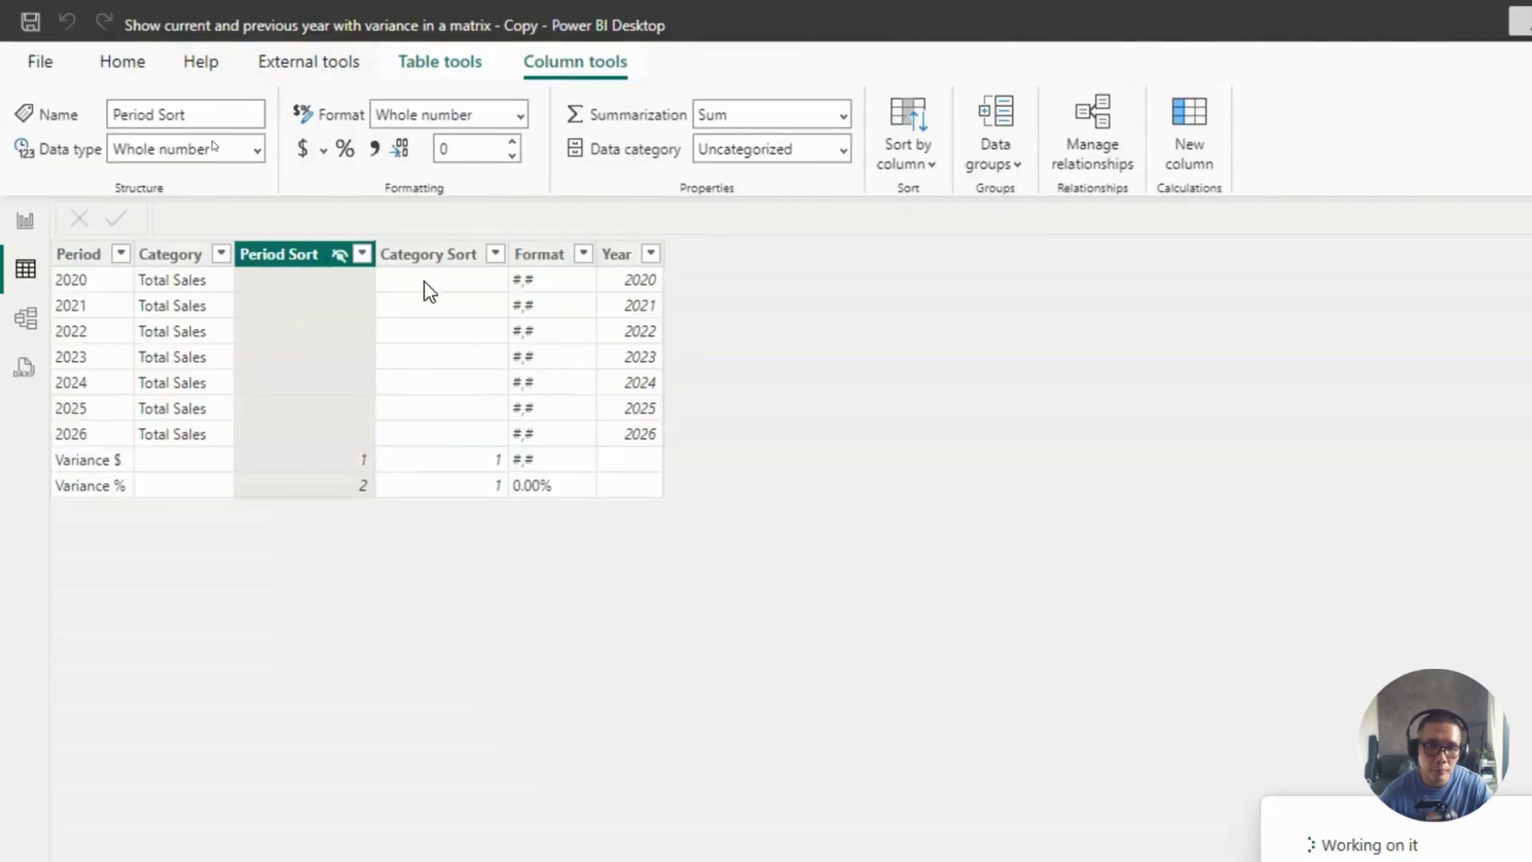
right_click(461, 254)
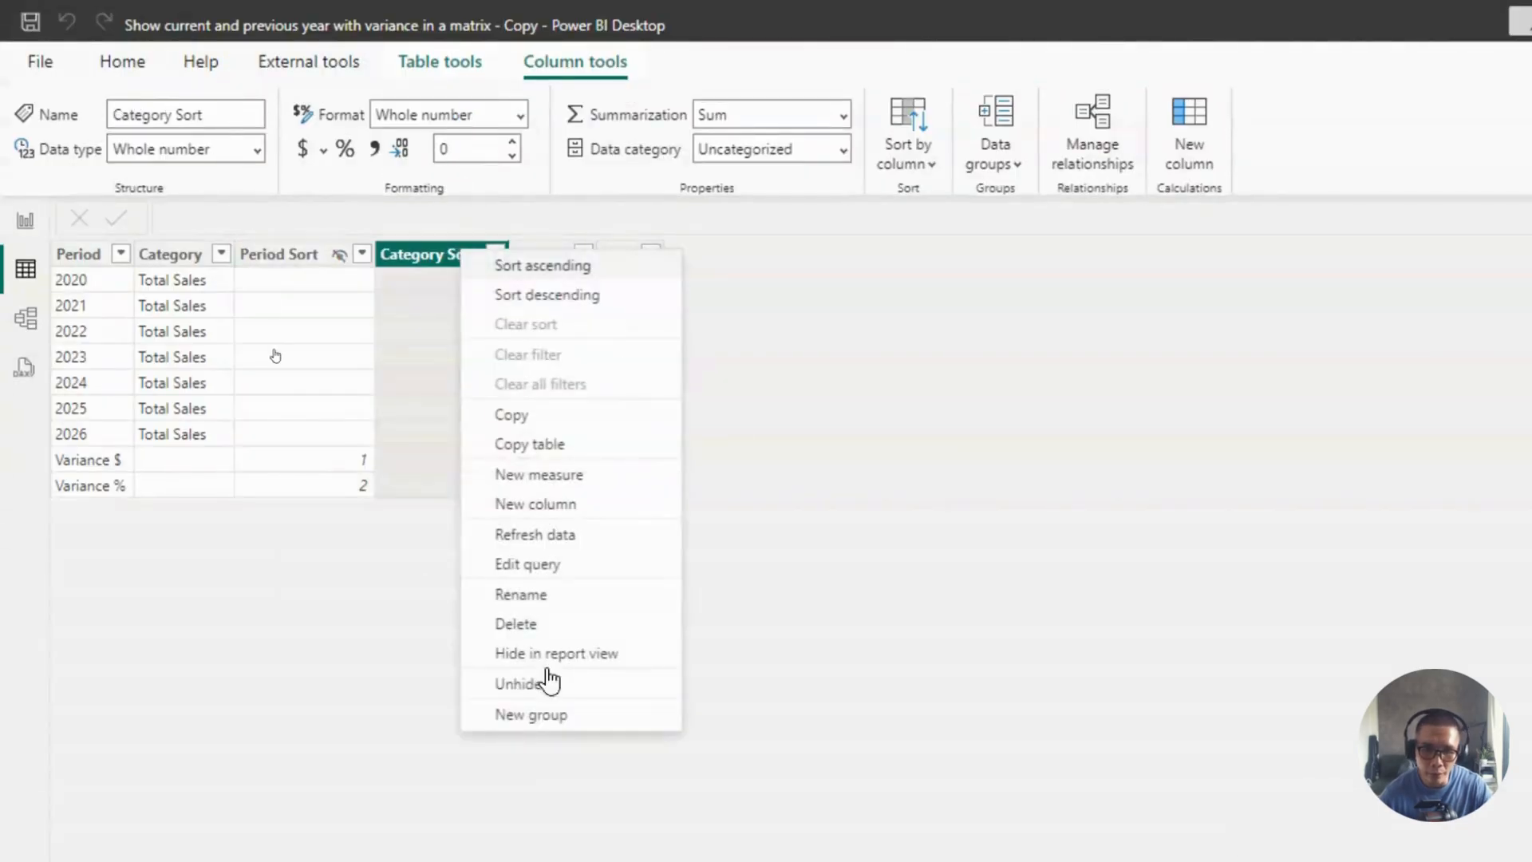
left_click(572, 650)
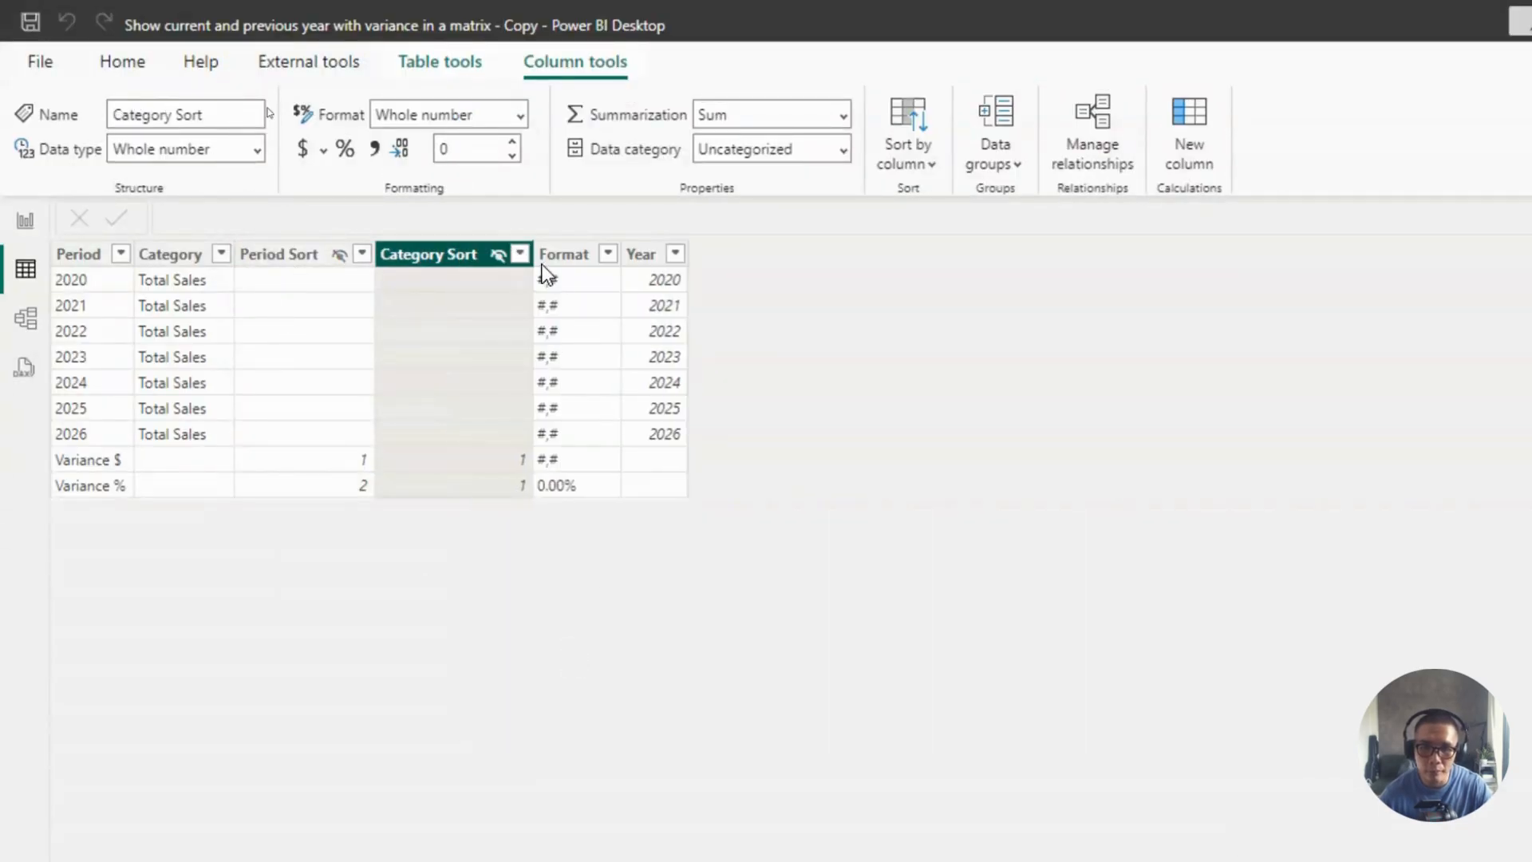
right_click(580, 256)
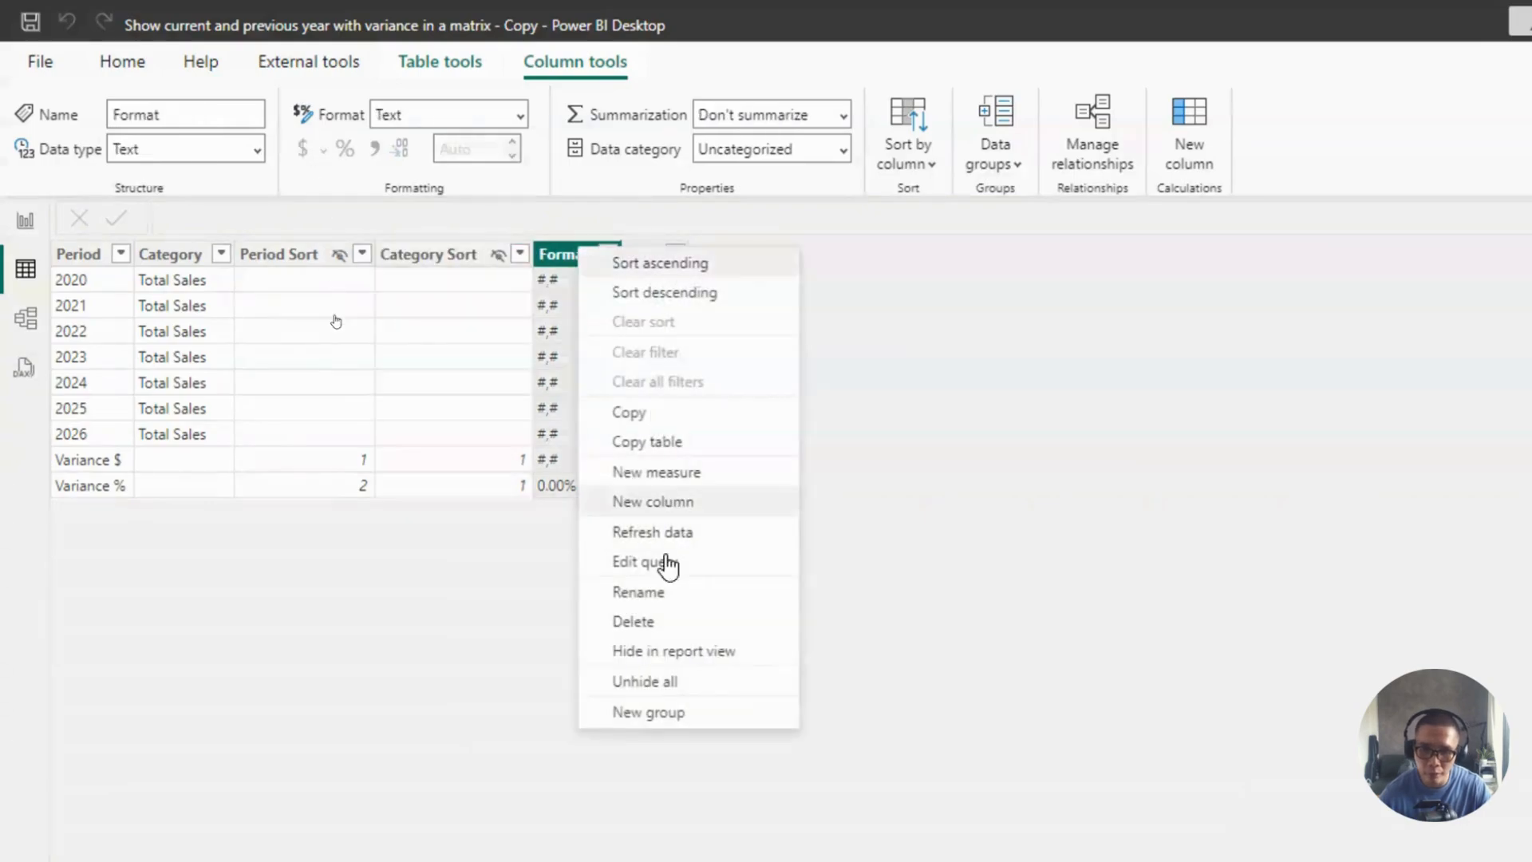
left_click(669, 651)
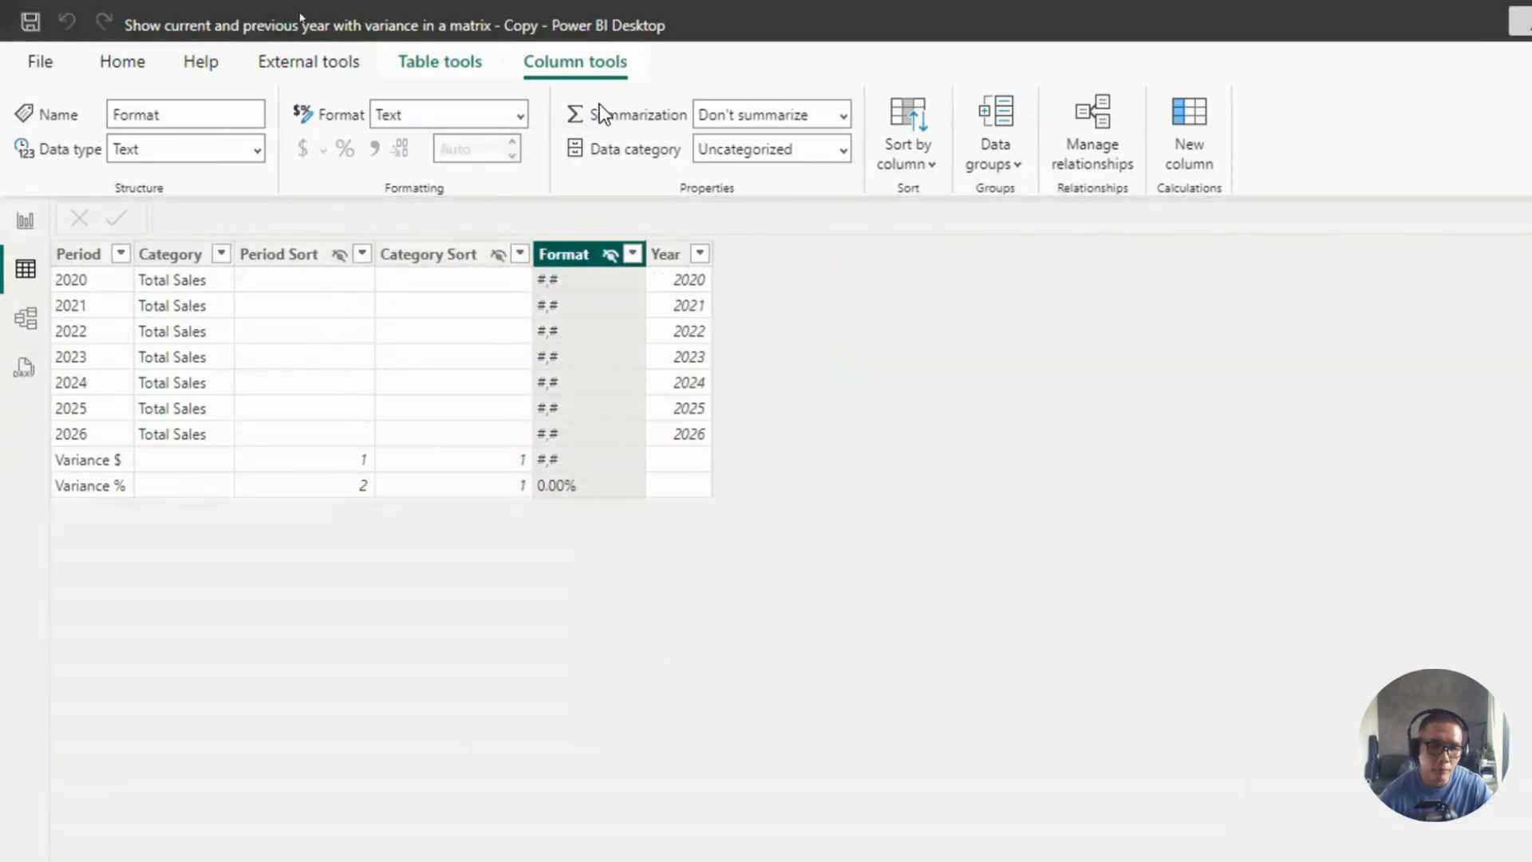
right_click(668, 265)
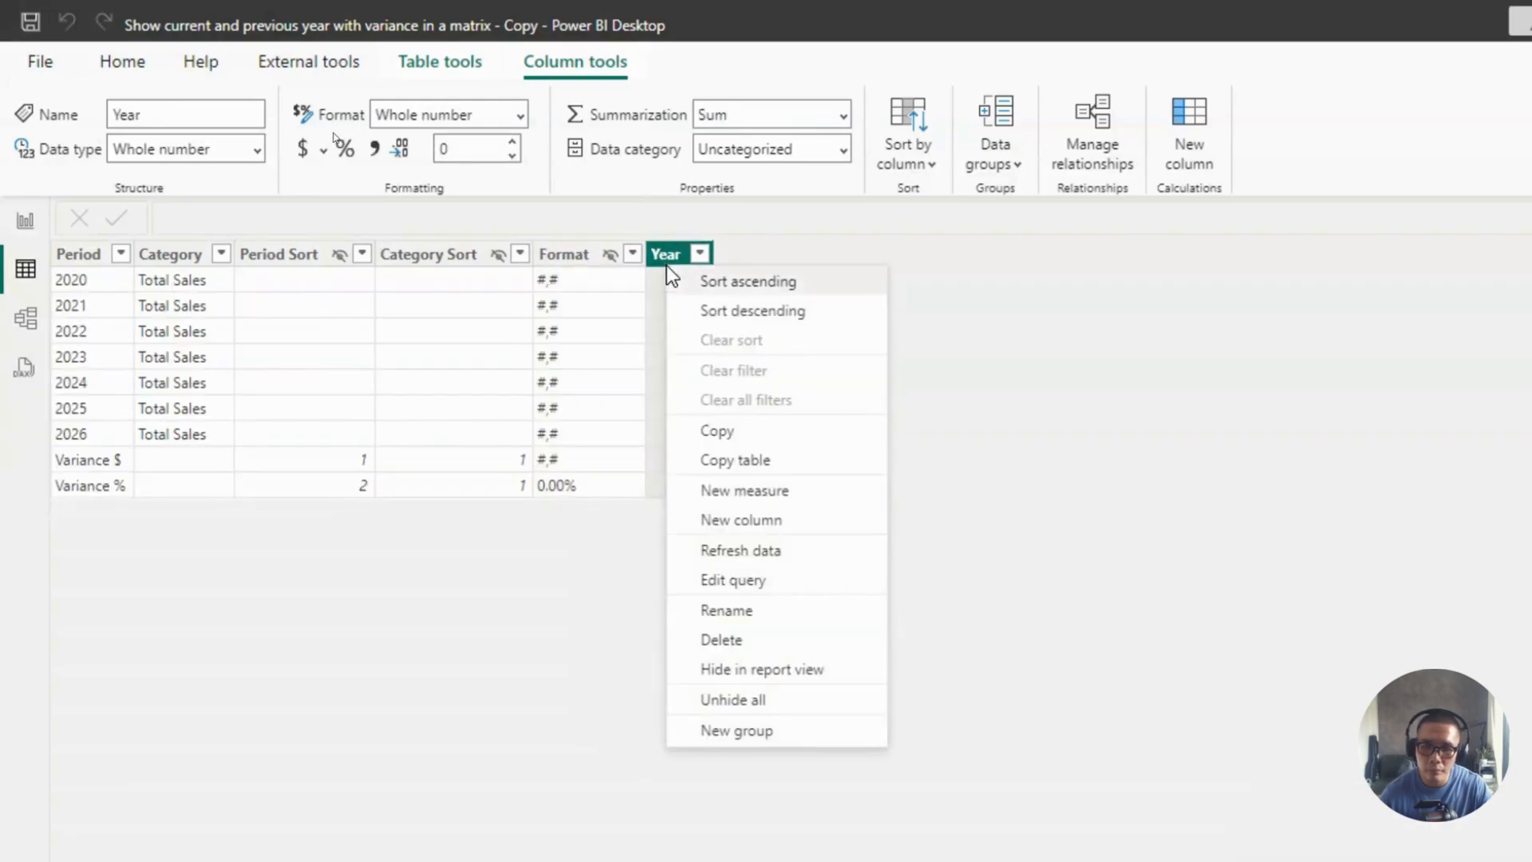
left_click(720, 672)
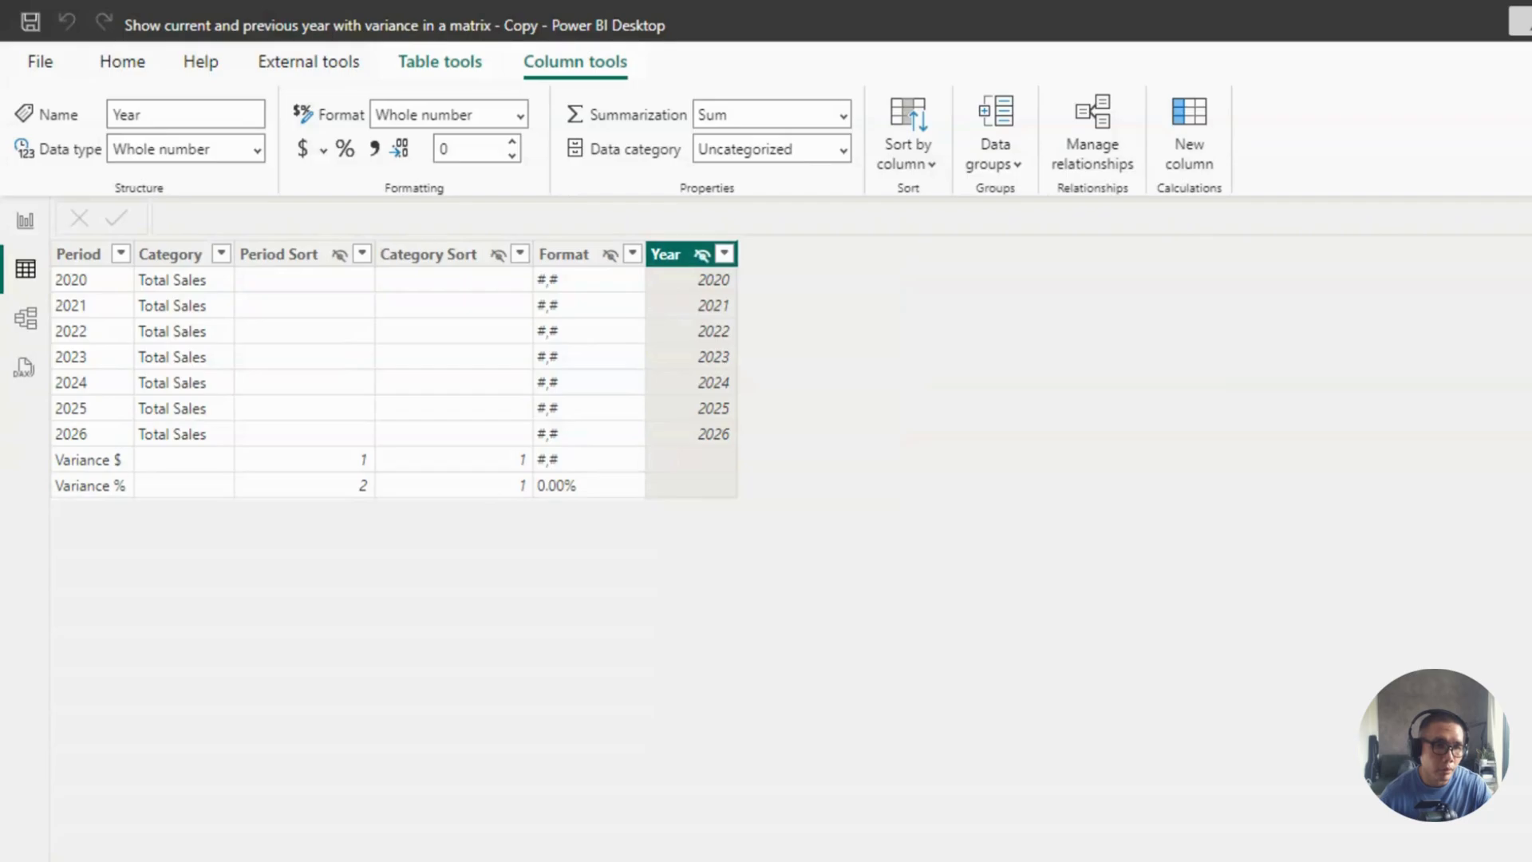
On the report page, build a visual from CustomPeriod's Period and Category fields, widen it and convert it to a matrix.
left_click(27, 221)
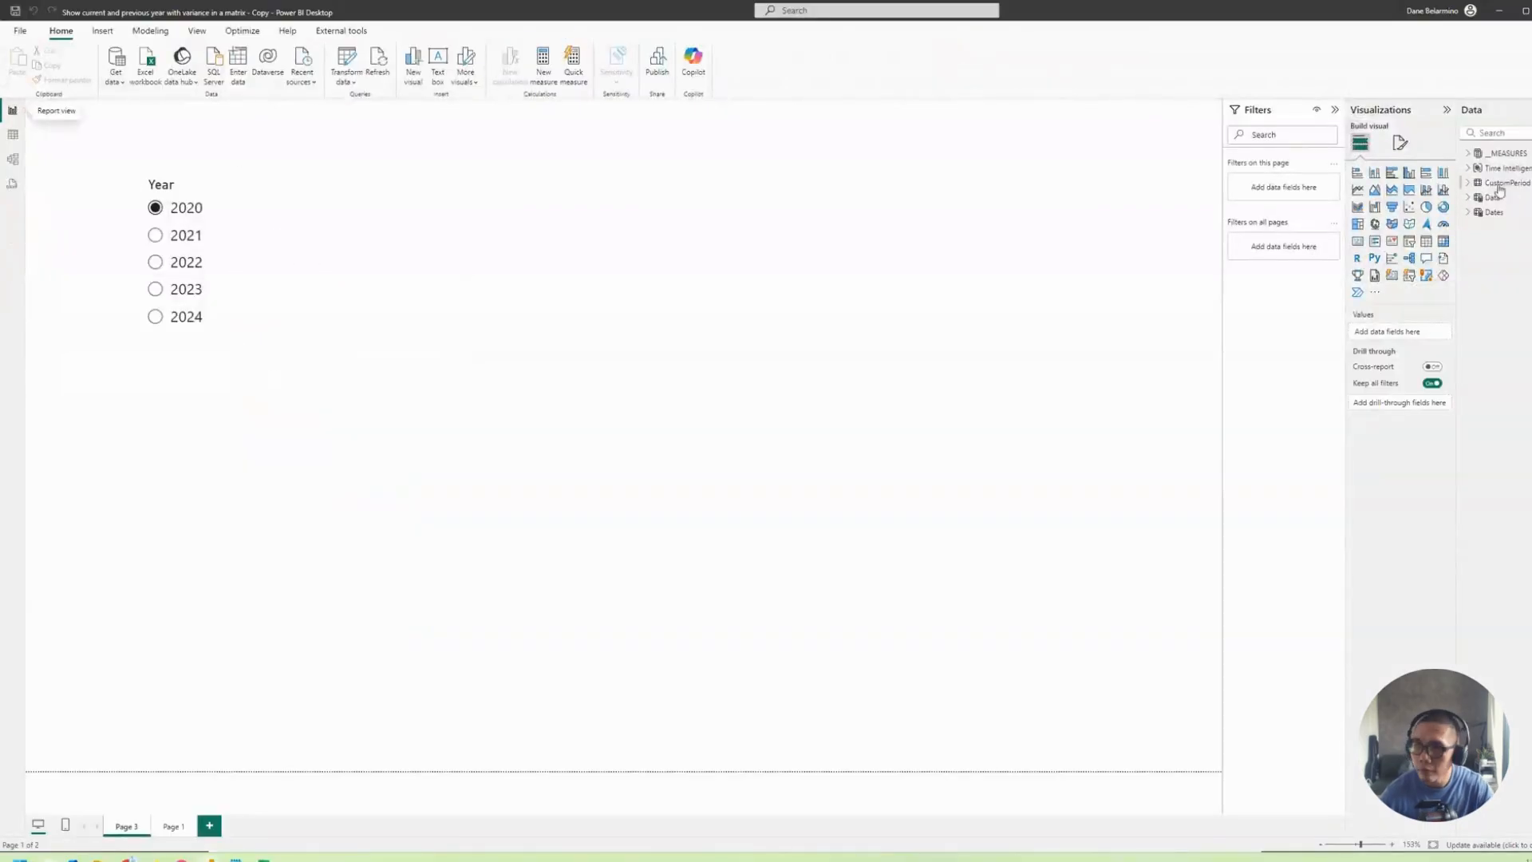
left_click(1470, 185)
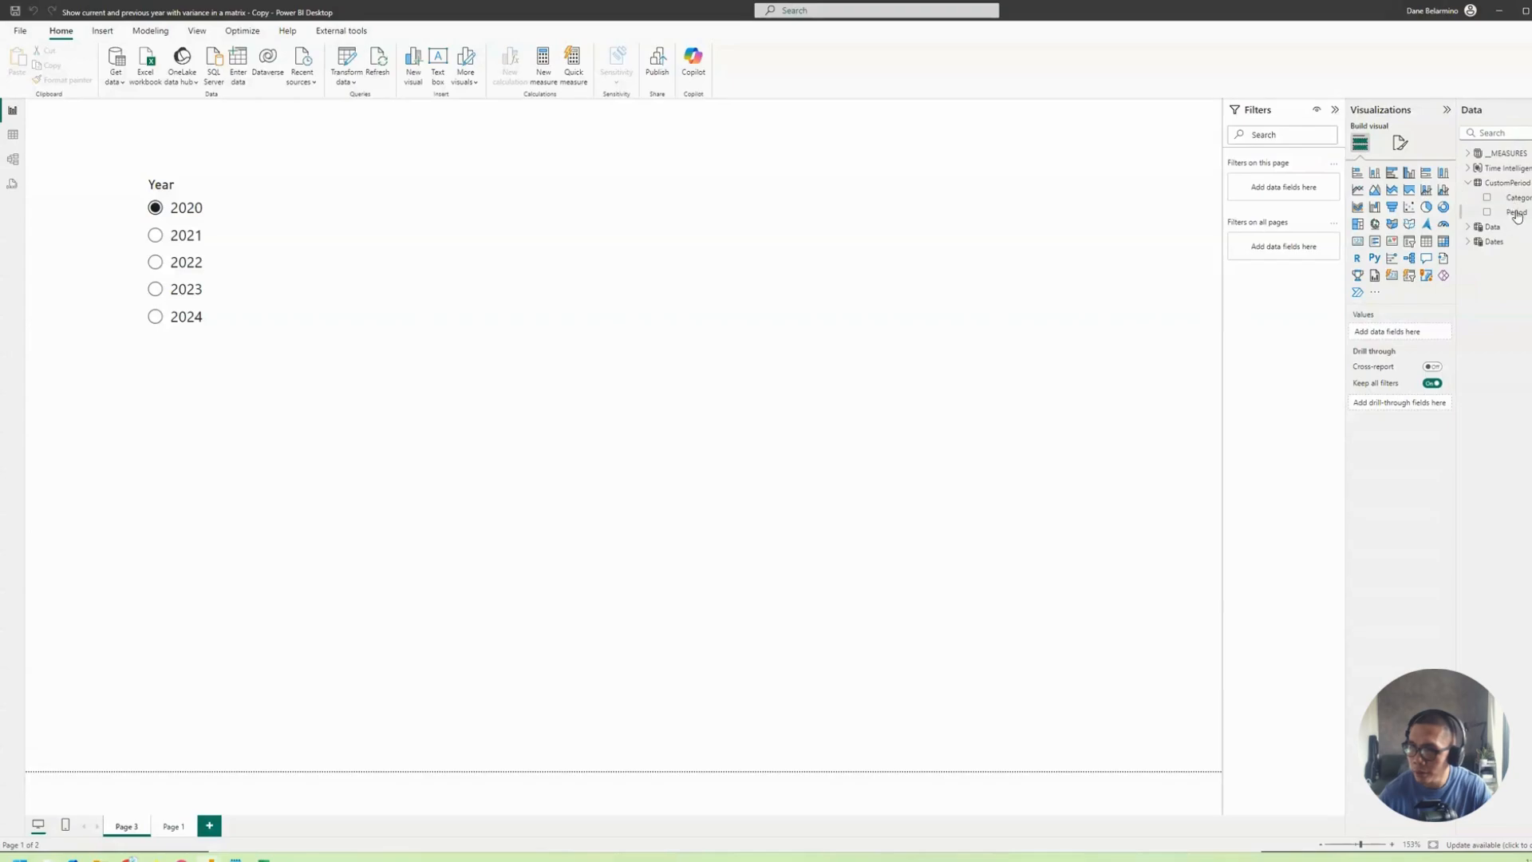
left_click_drag(1517, 216, 671, 277)
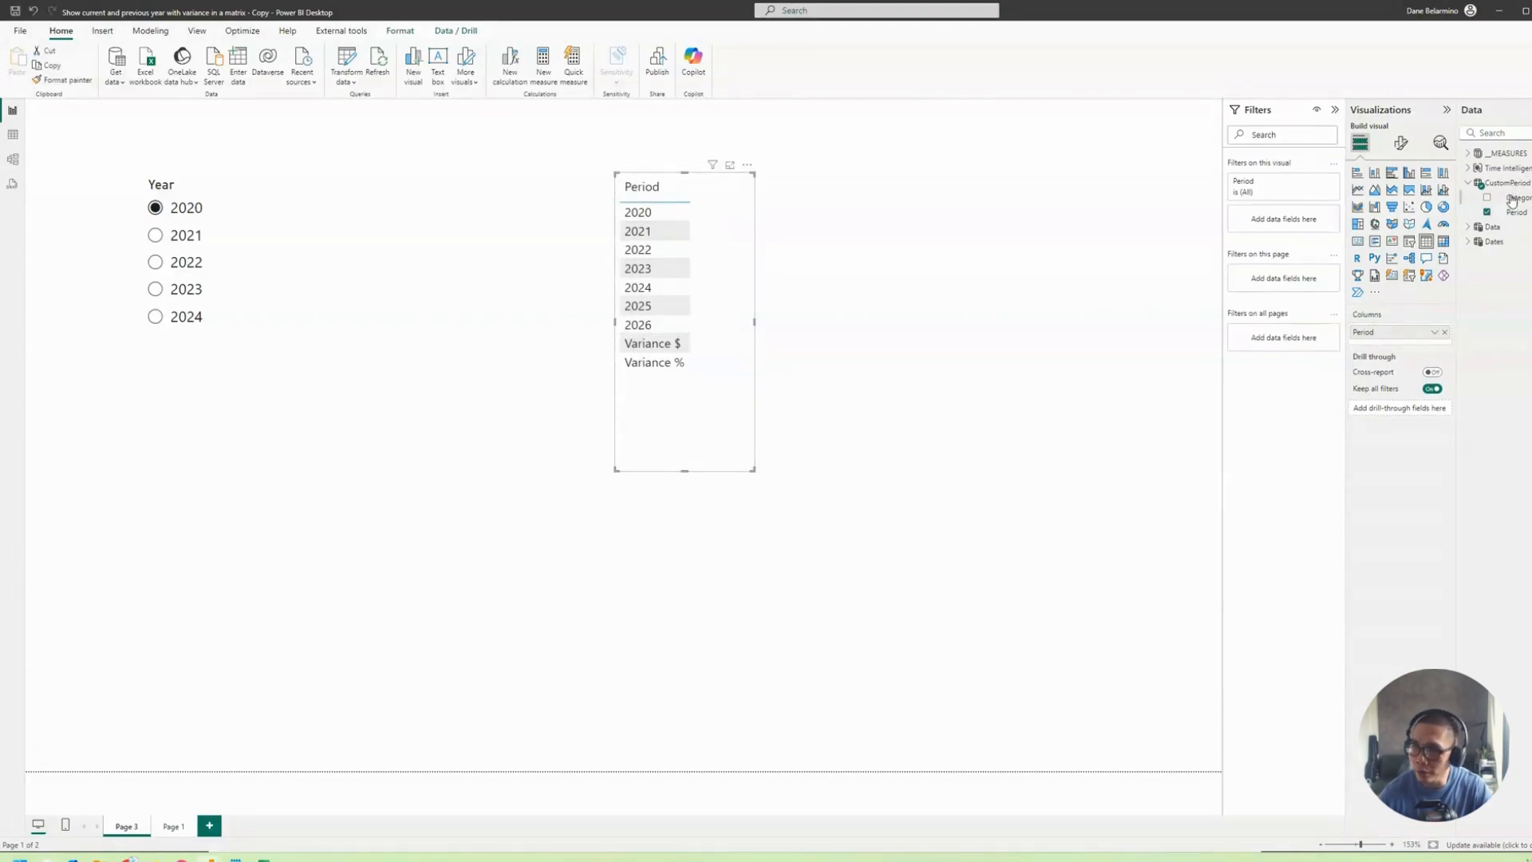
left_click_drag(1511, 201, 1400, 331)
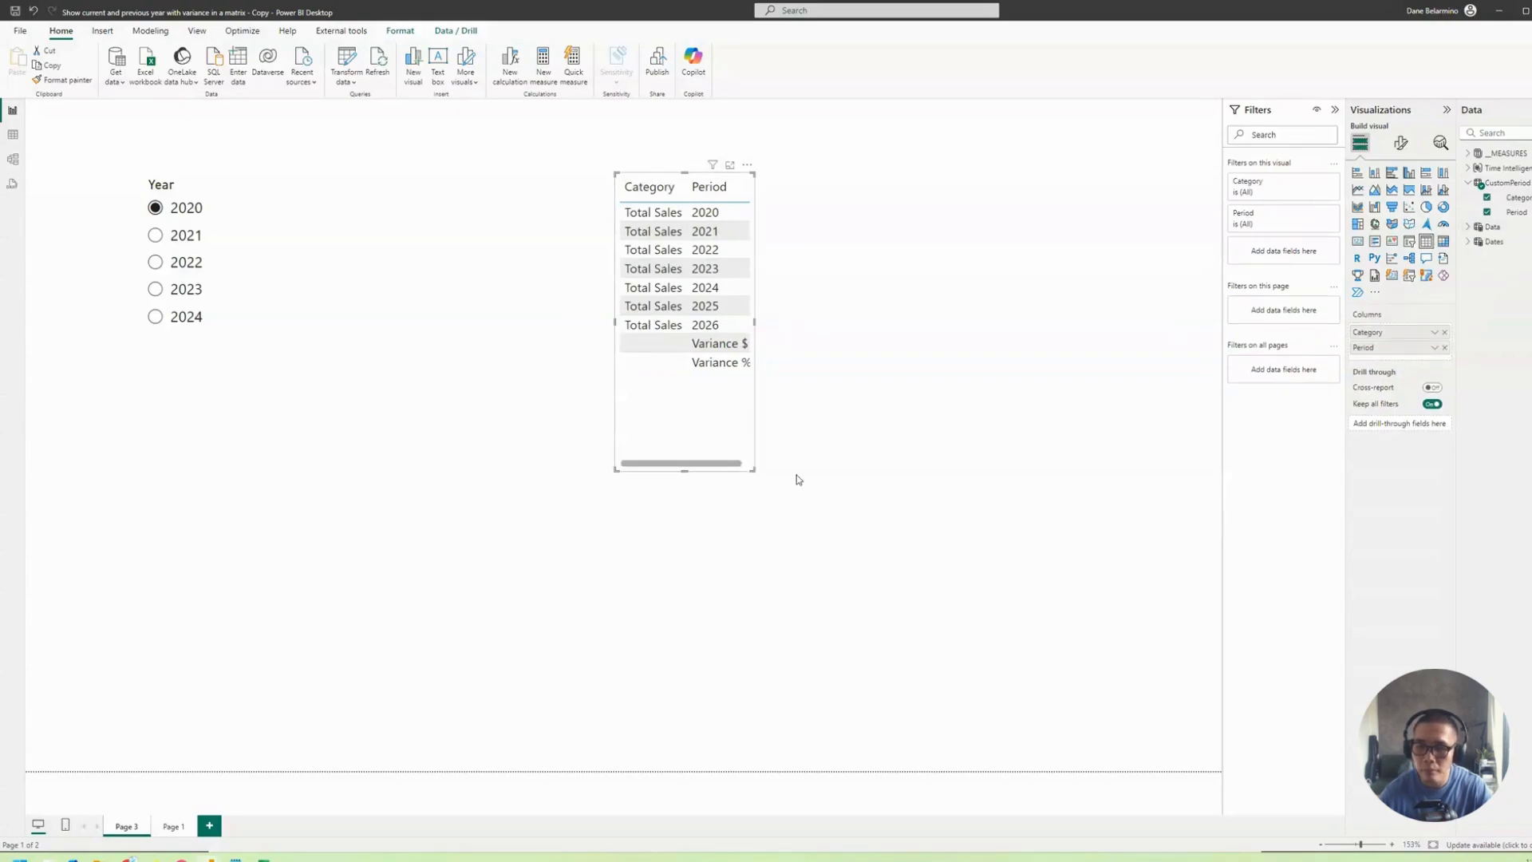
left_click_drag(752, 469, 935, 491)
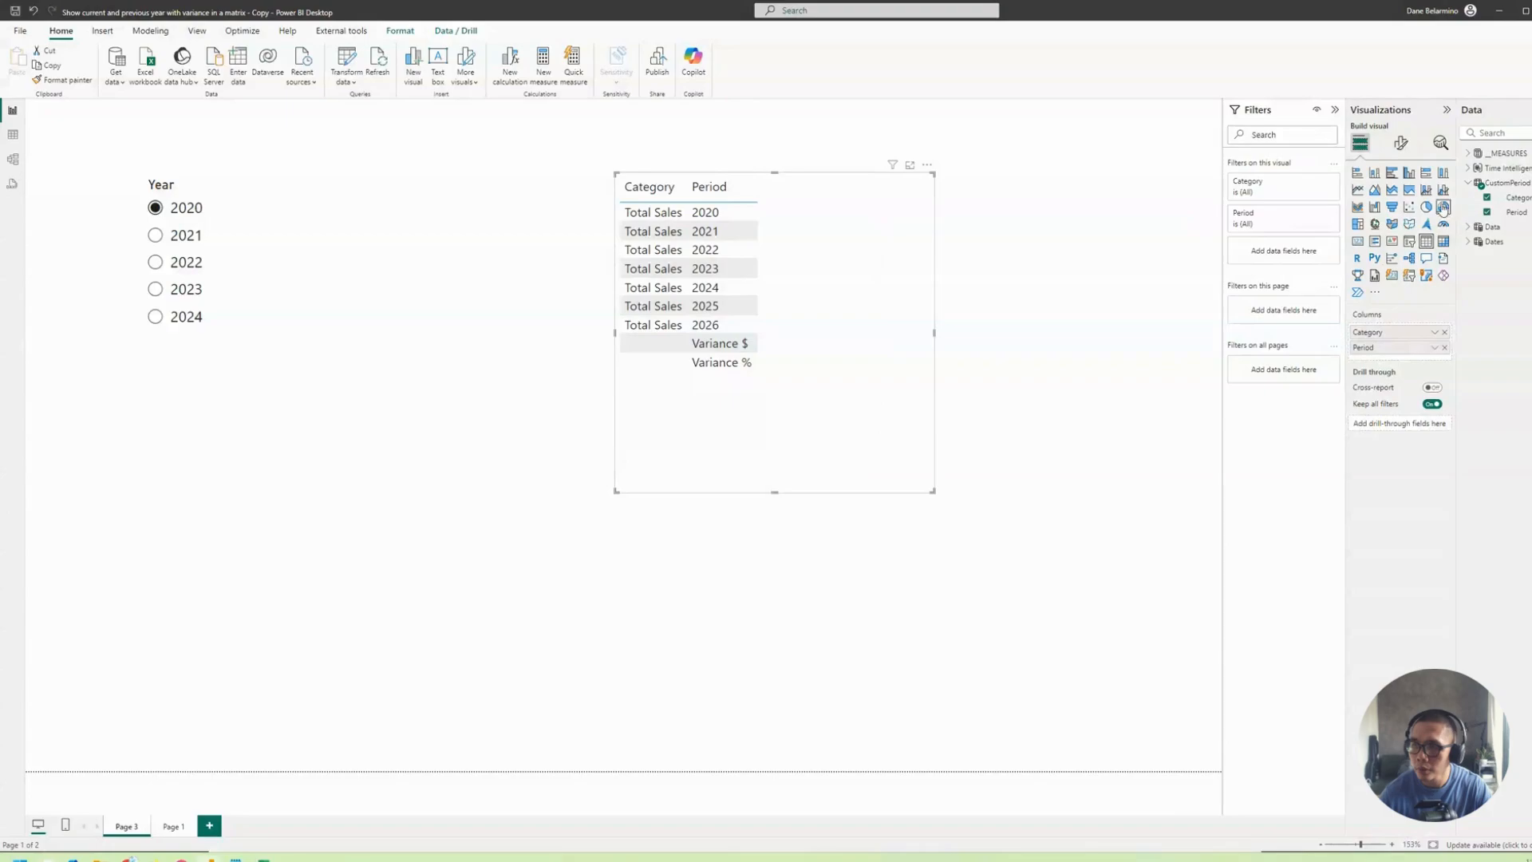
left_click(1441, 243)
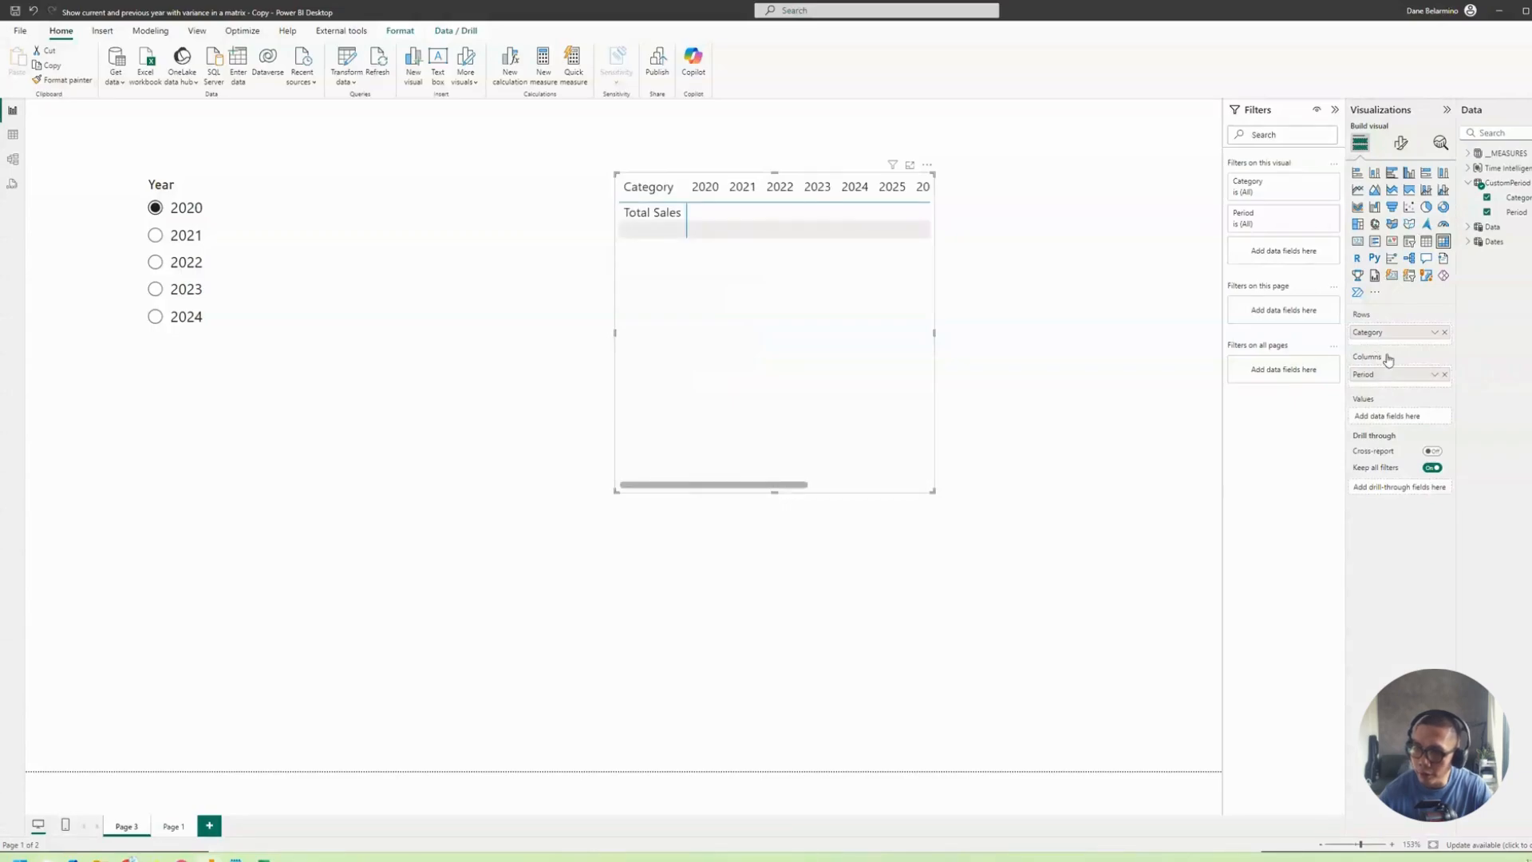
Try placing Period beneath Category in the matrix rows and expand the hierarchy down to the Period level.
left_click_drag(1388, 372, 1388, 343)
left_click_drag(924, 218, 842, 300)
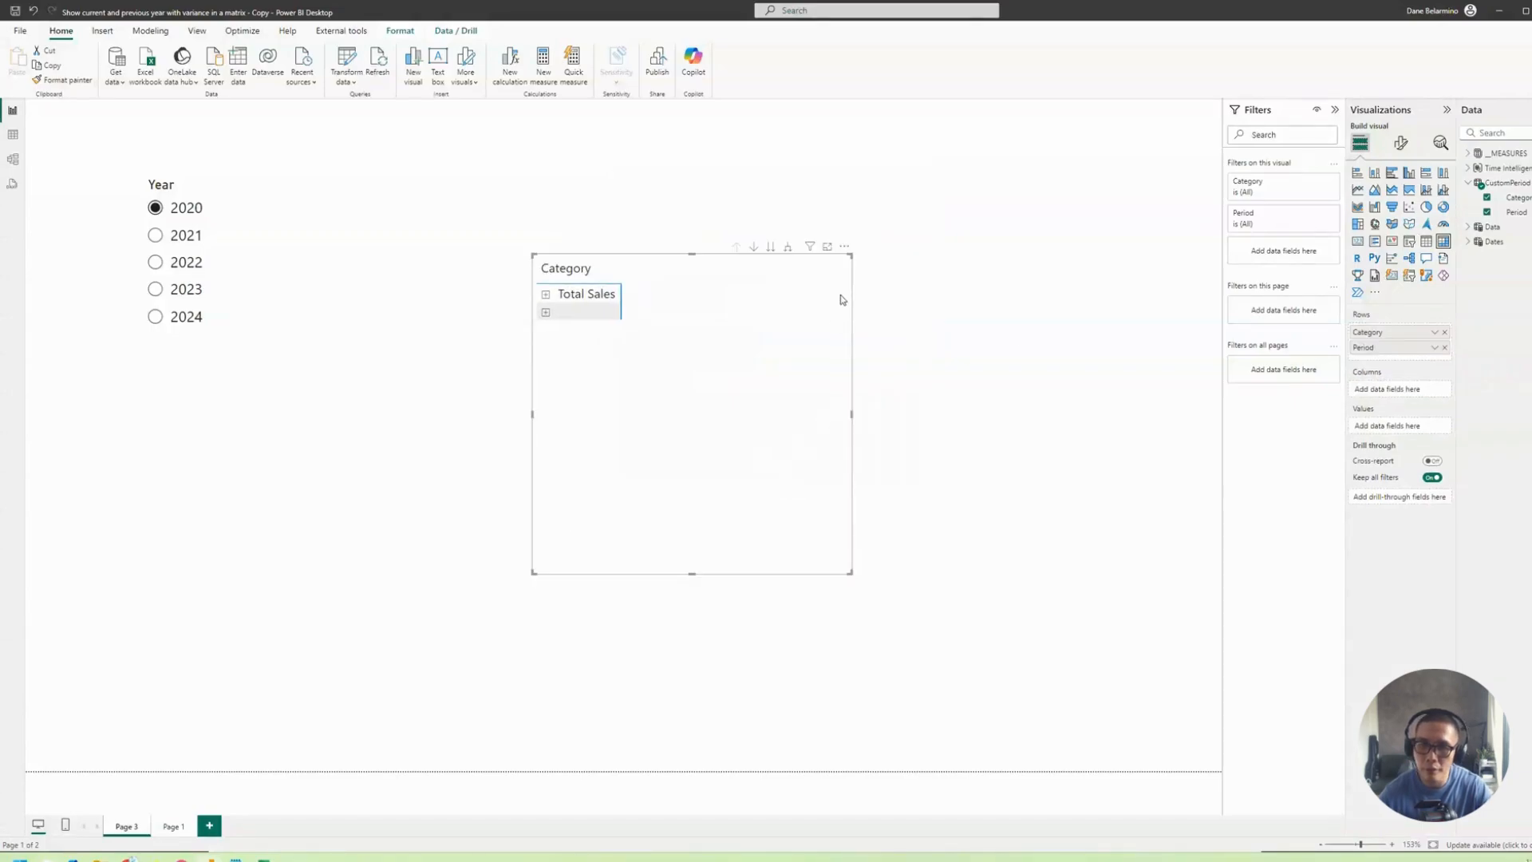
left_click(789, 249)
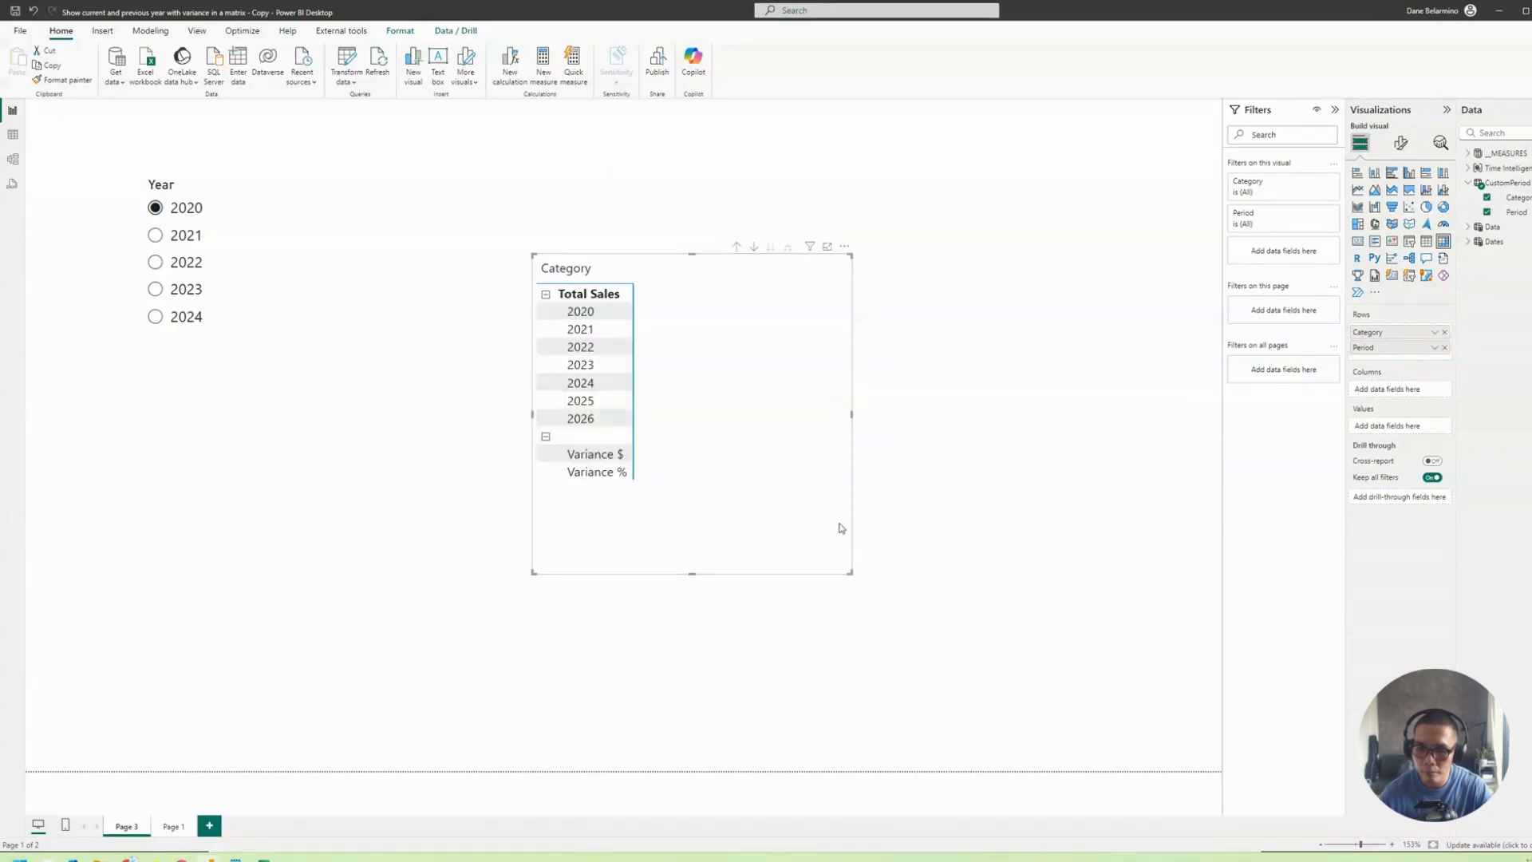
Move Category and Period to the matrix columns with Category above Period, expand to the Period level and widen the matrix.
left_click_drag(1369, 348, 1371, 393)
left_click_drag(1371, 332, 1370, 382)
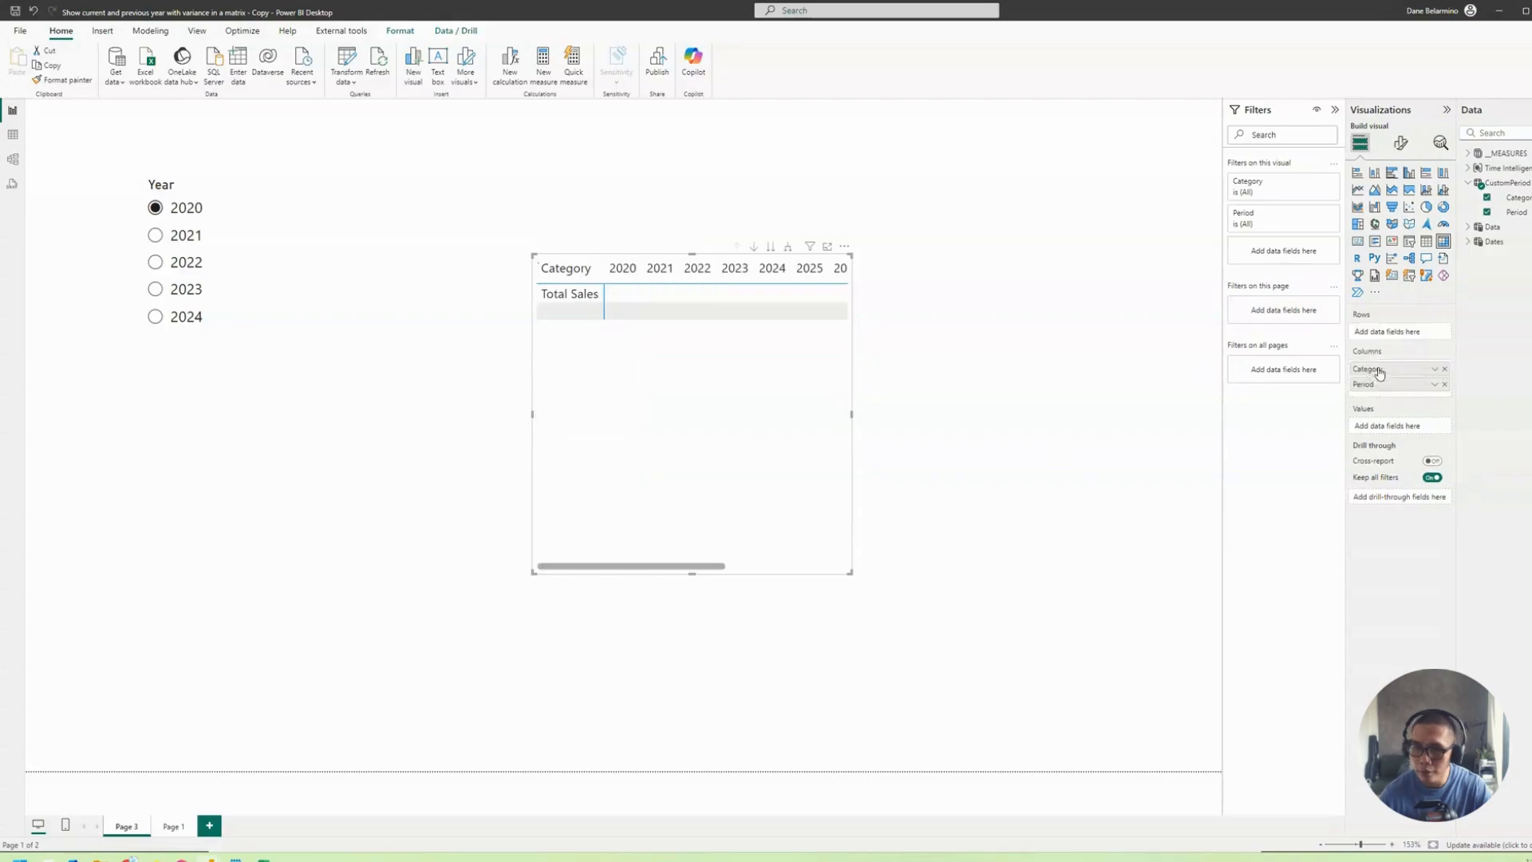
left_click(788, 248)
left_click_drag(725, 425, 671, 420)
left_click_drag(797, 569, 988, 560)
Set the header alignment of the matrix's column headers to center.
left_click(1401, 143)
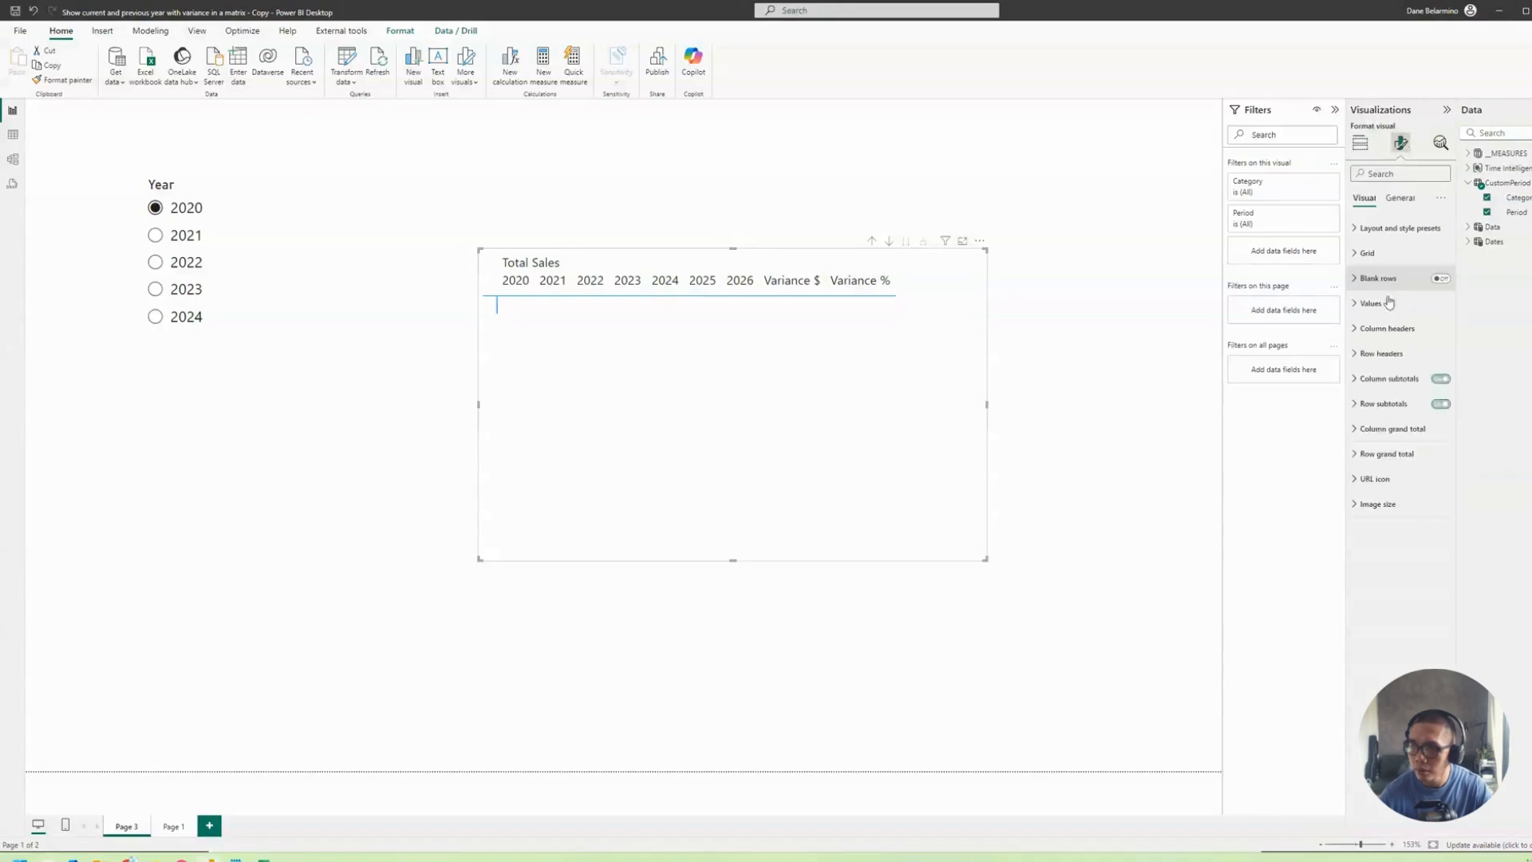
left_click(1387, 328)
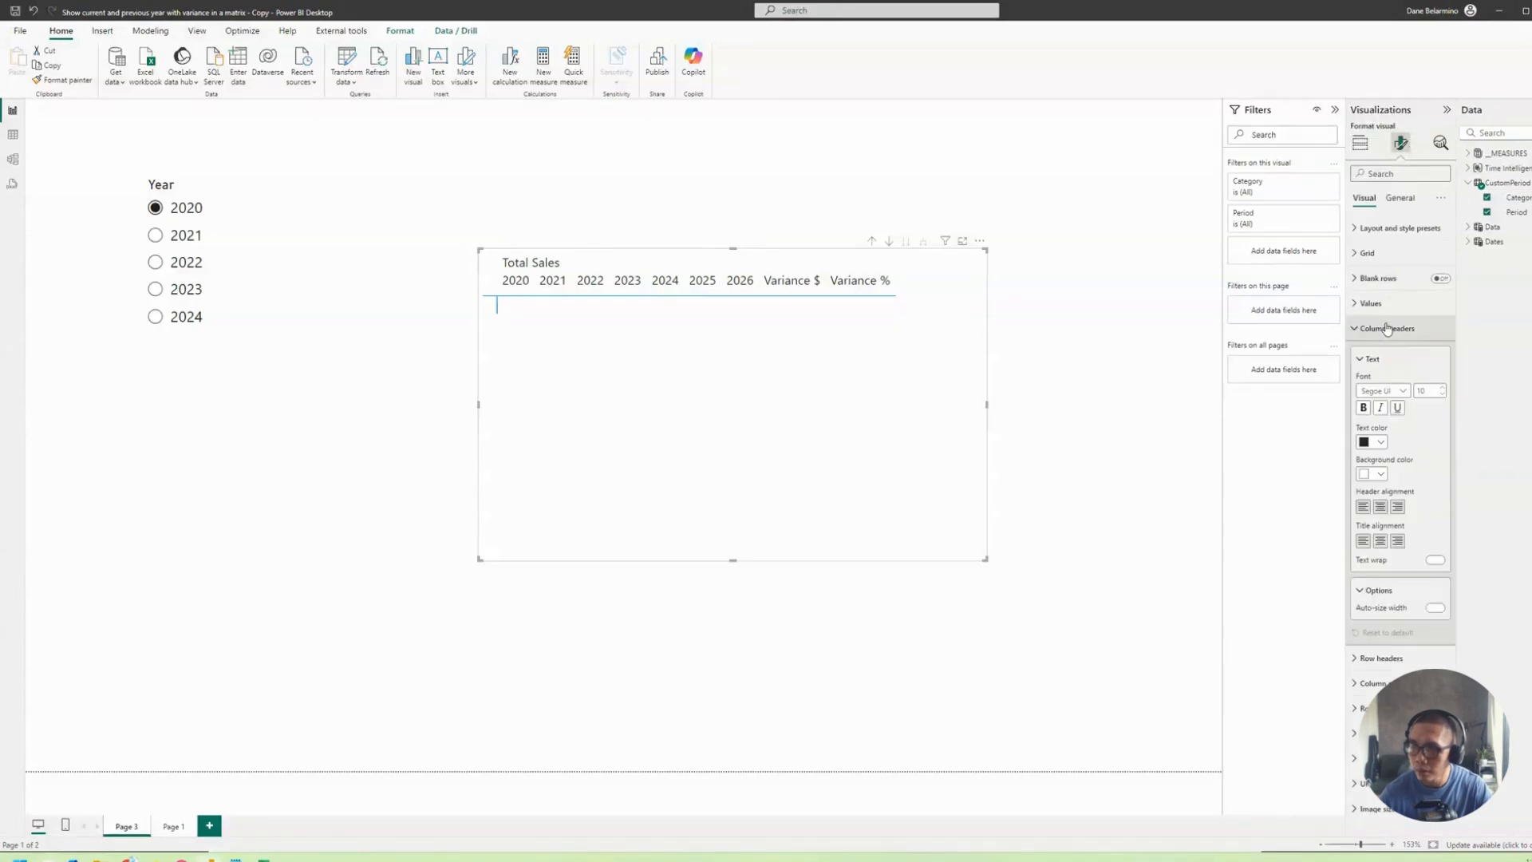
left_click(1381, 508)
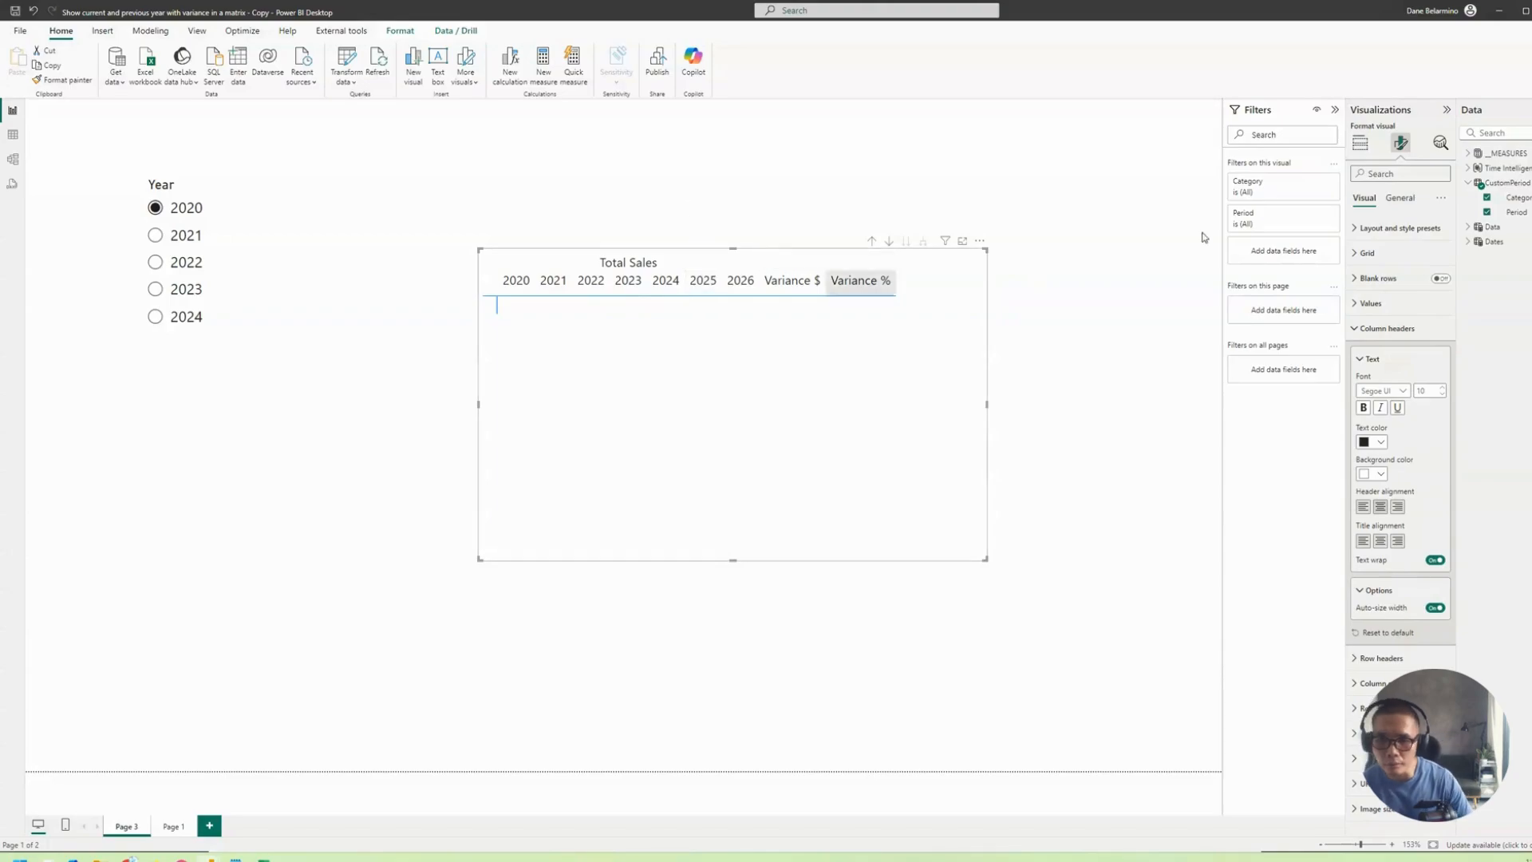
Find the grid formatting settings, turn on the matrix's vertical gridlines and reposition the matrix on the page.
left_click(1394, 174)
type("grid")
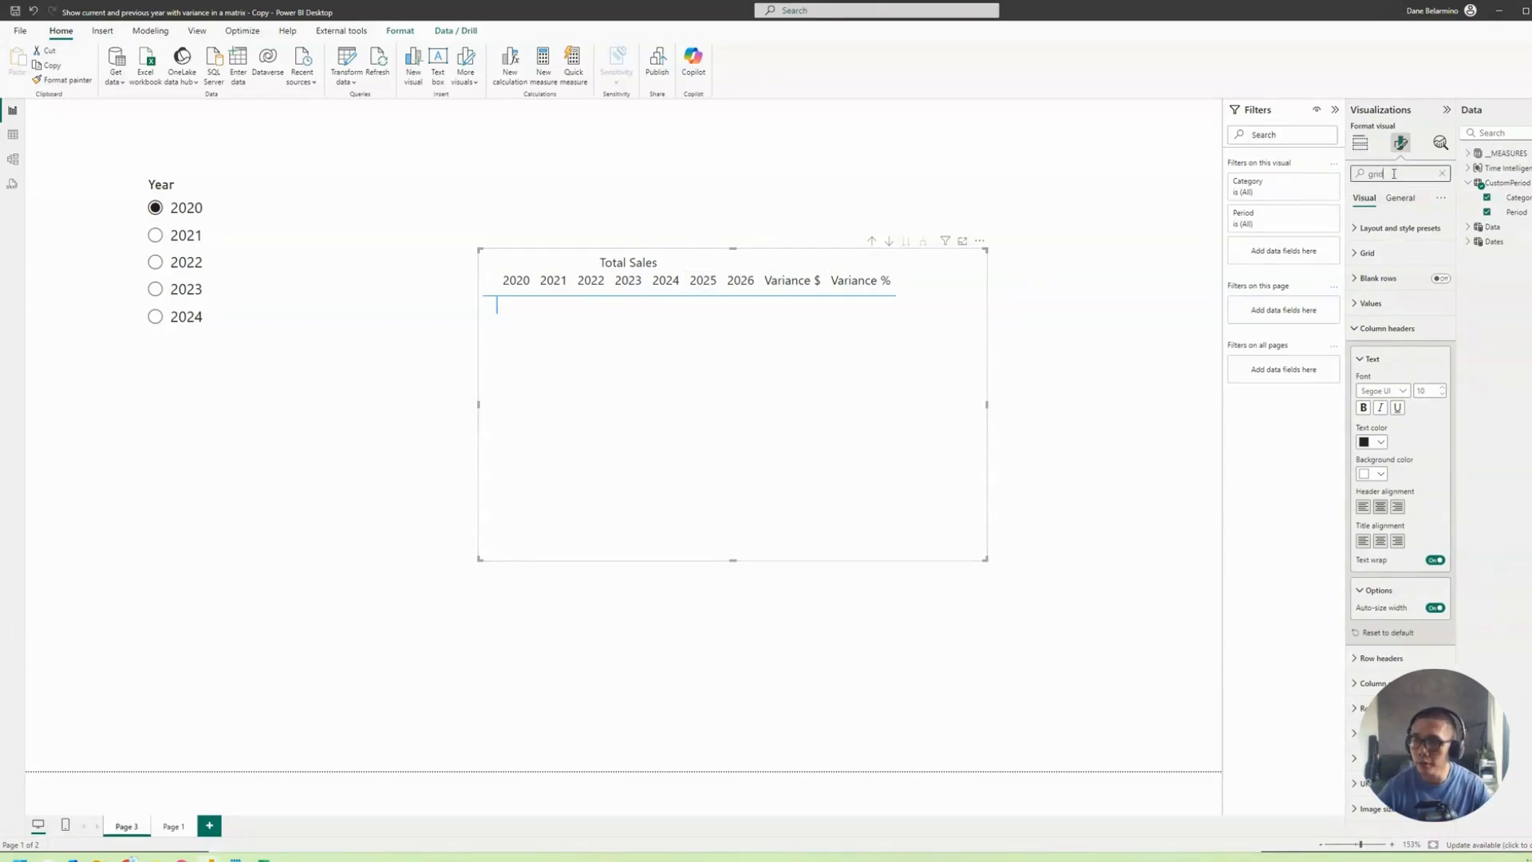
left_click(1435, 327)
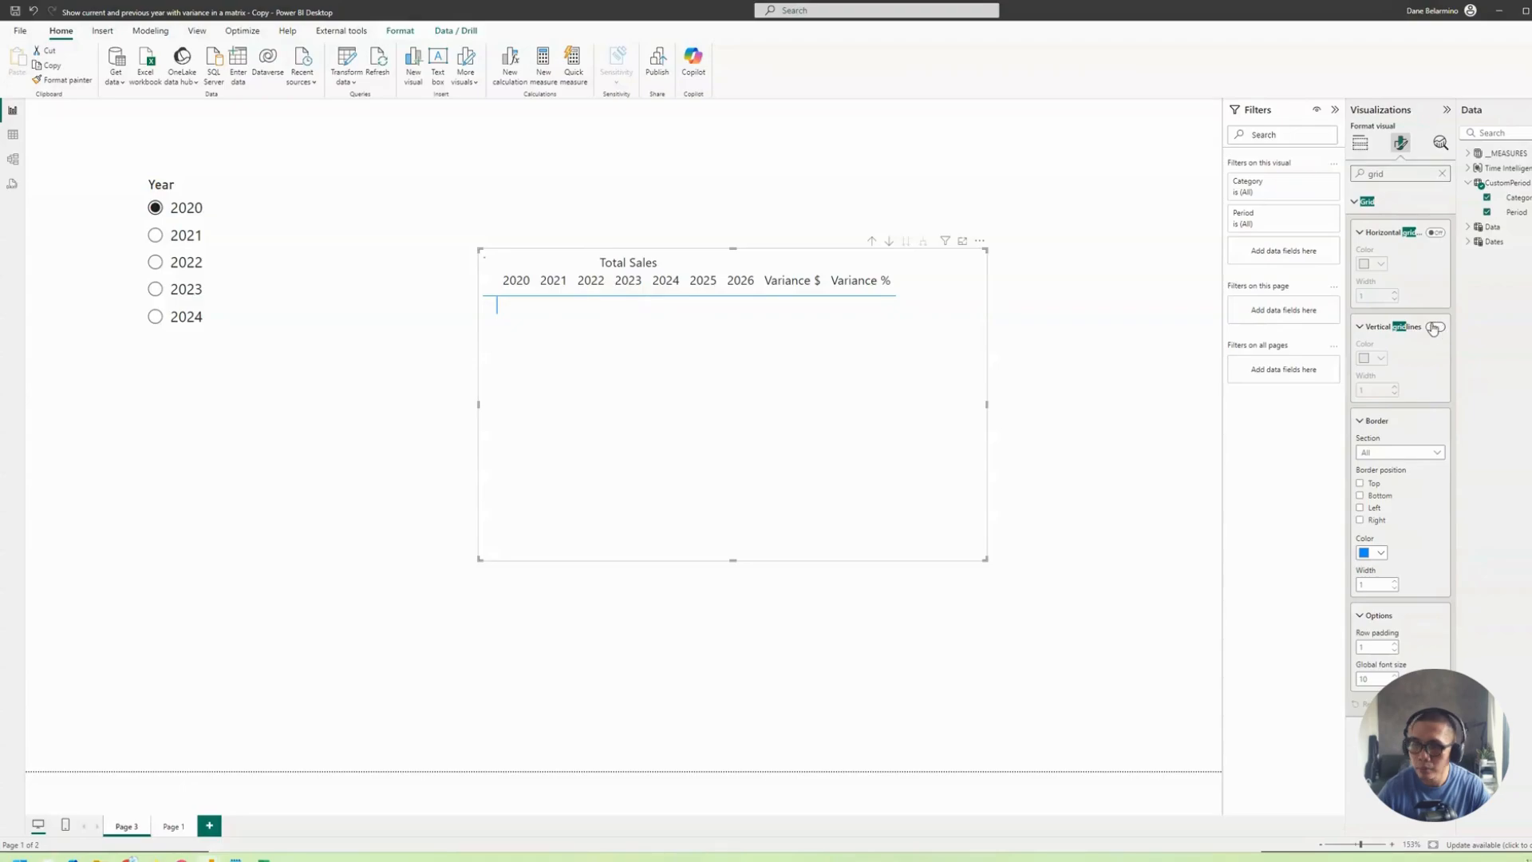
left_click_drag(810, 463, 780, 455)
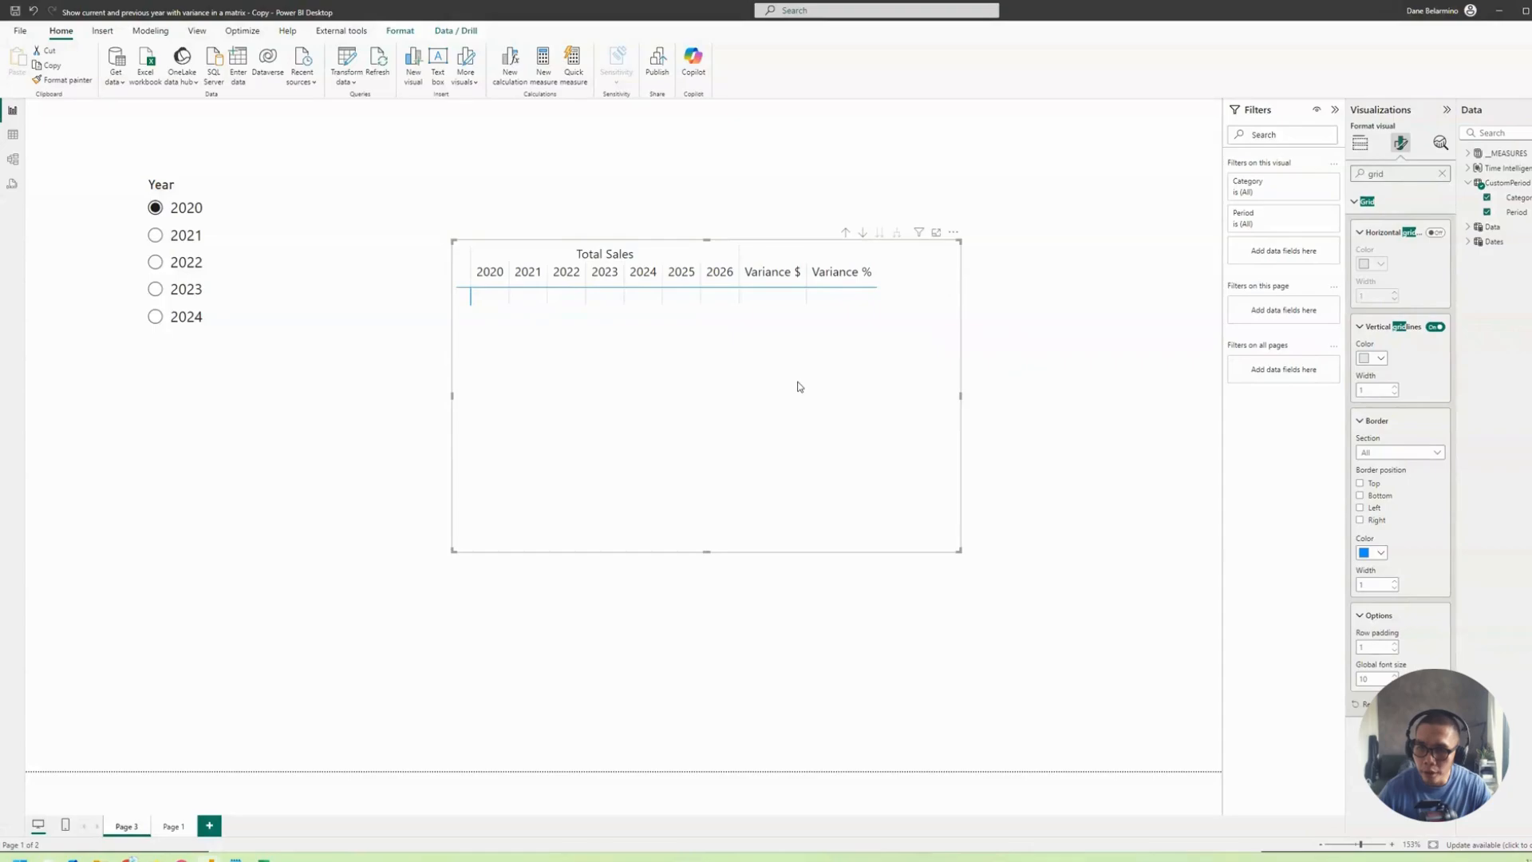
left_click_drag(799, 386, 821, 400)
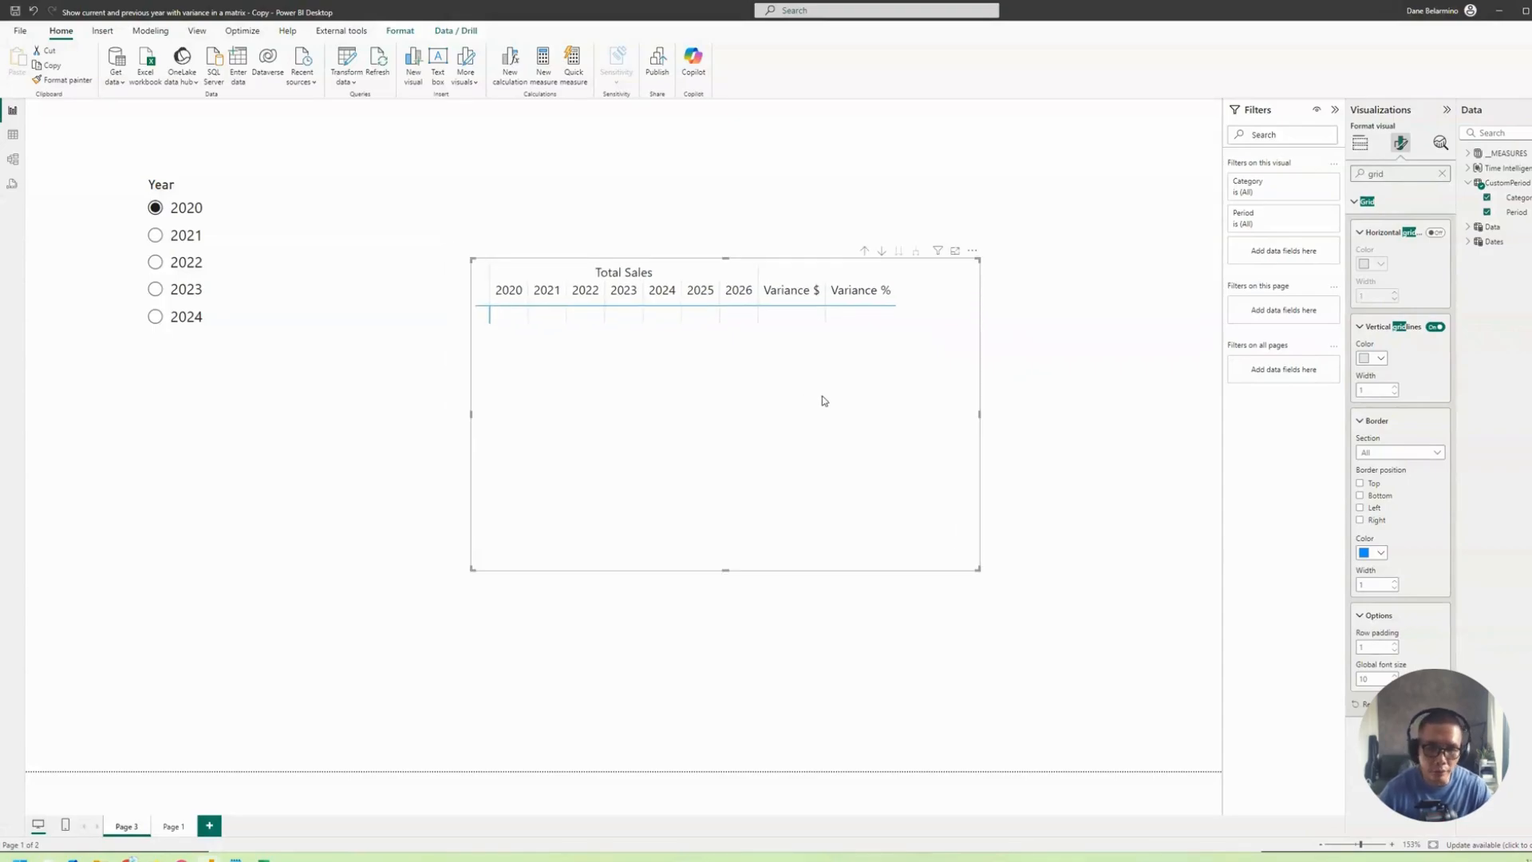
Create a new measure in the CustomPeriod table and start its formula with the name MyMeasure.
right_click(1516, 201)
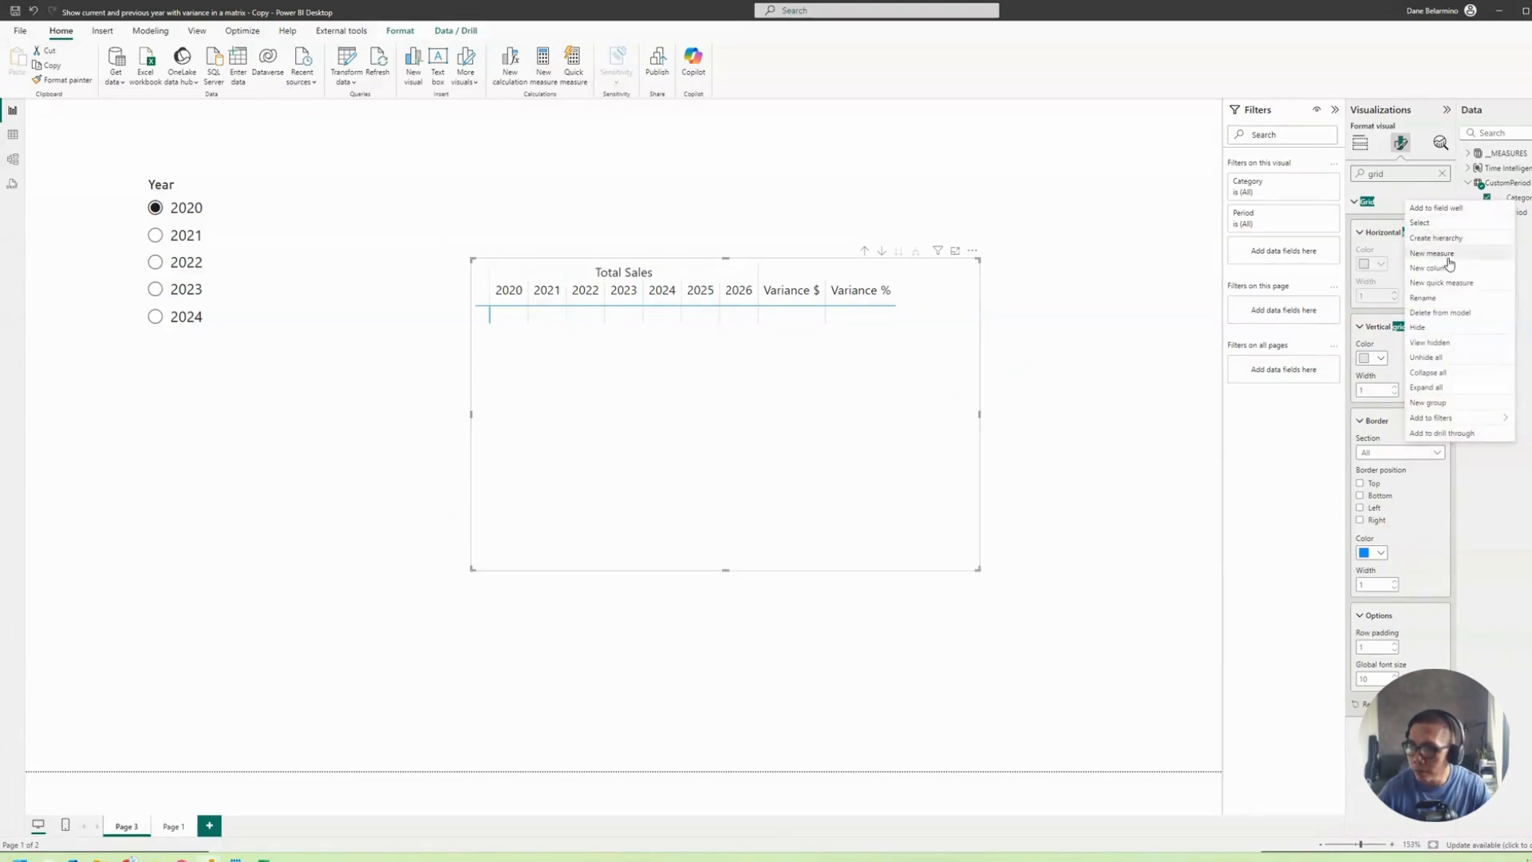
left_click(1449, 258)
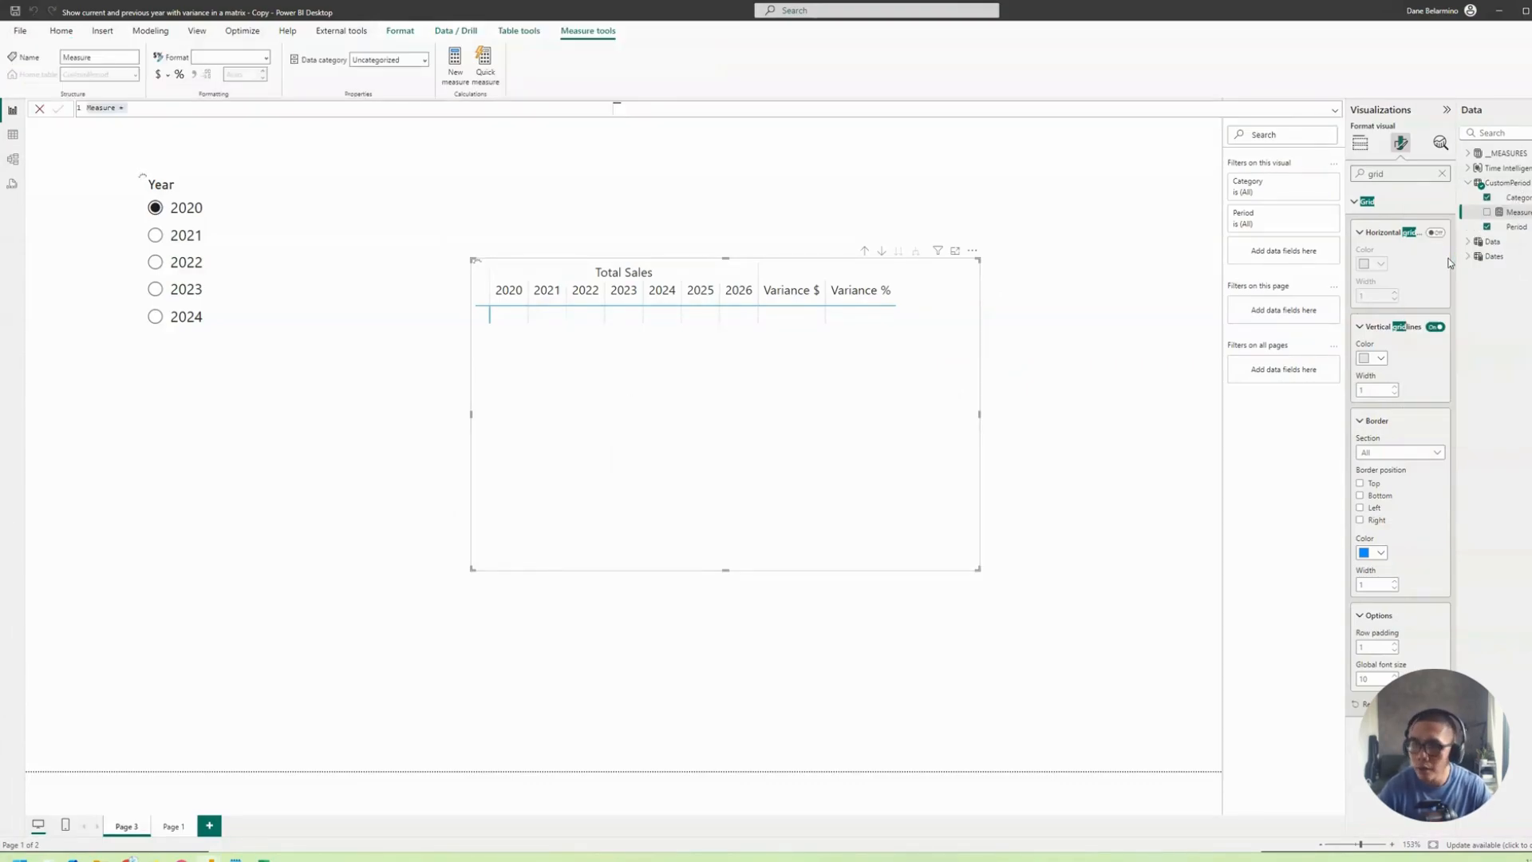
type("M")
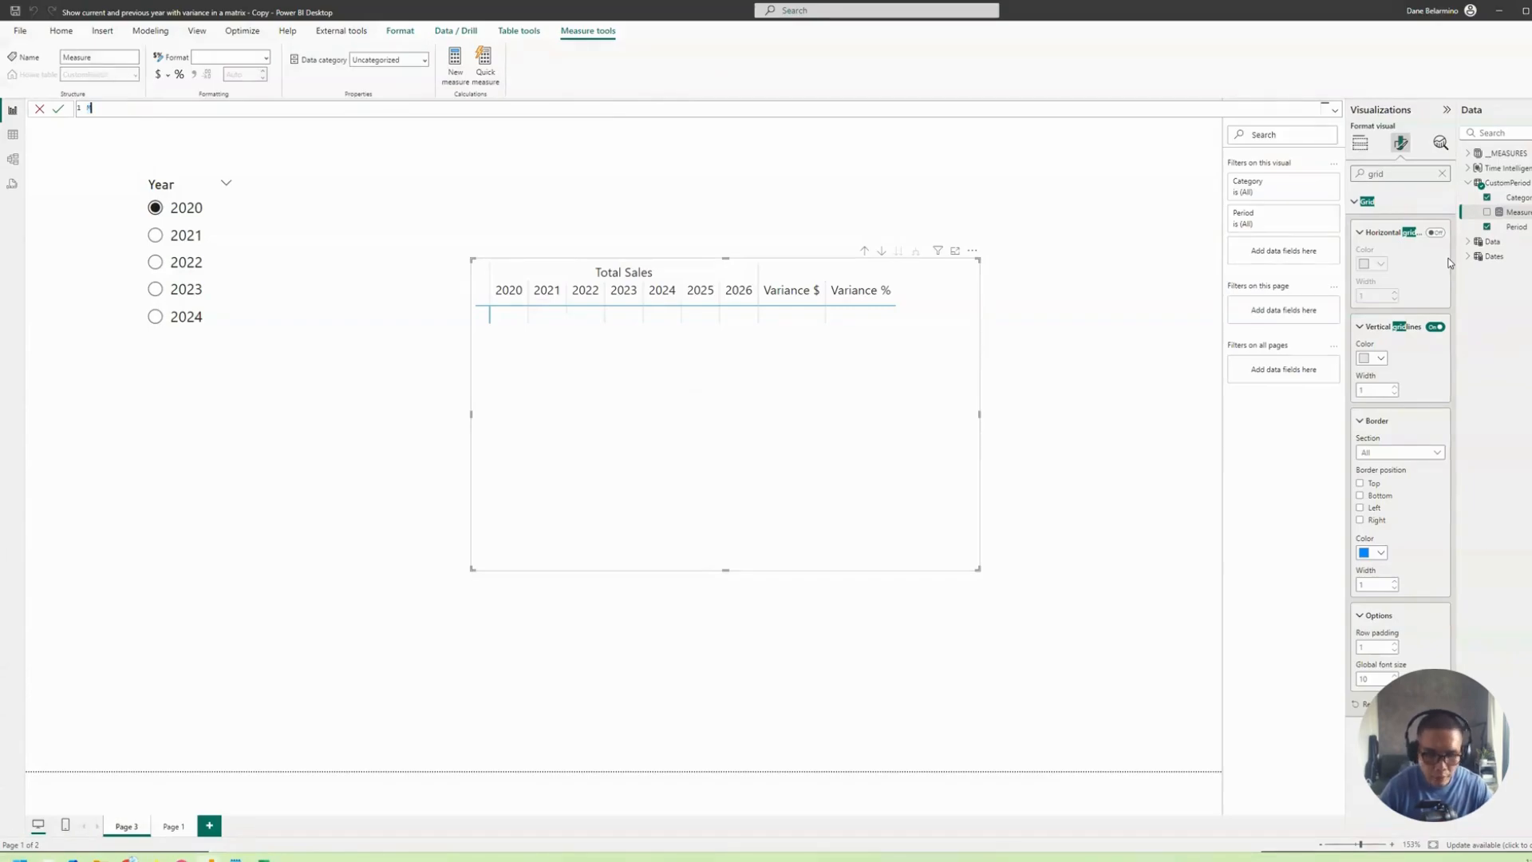
type("yMeasure")
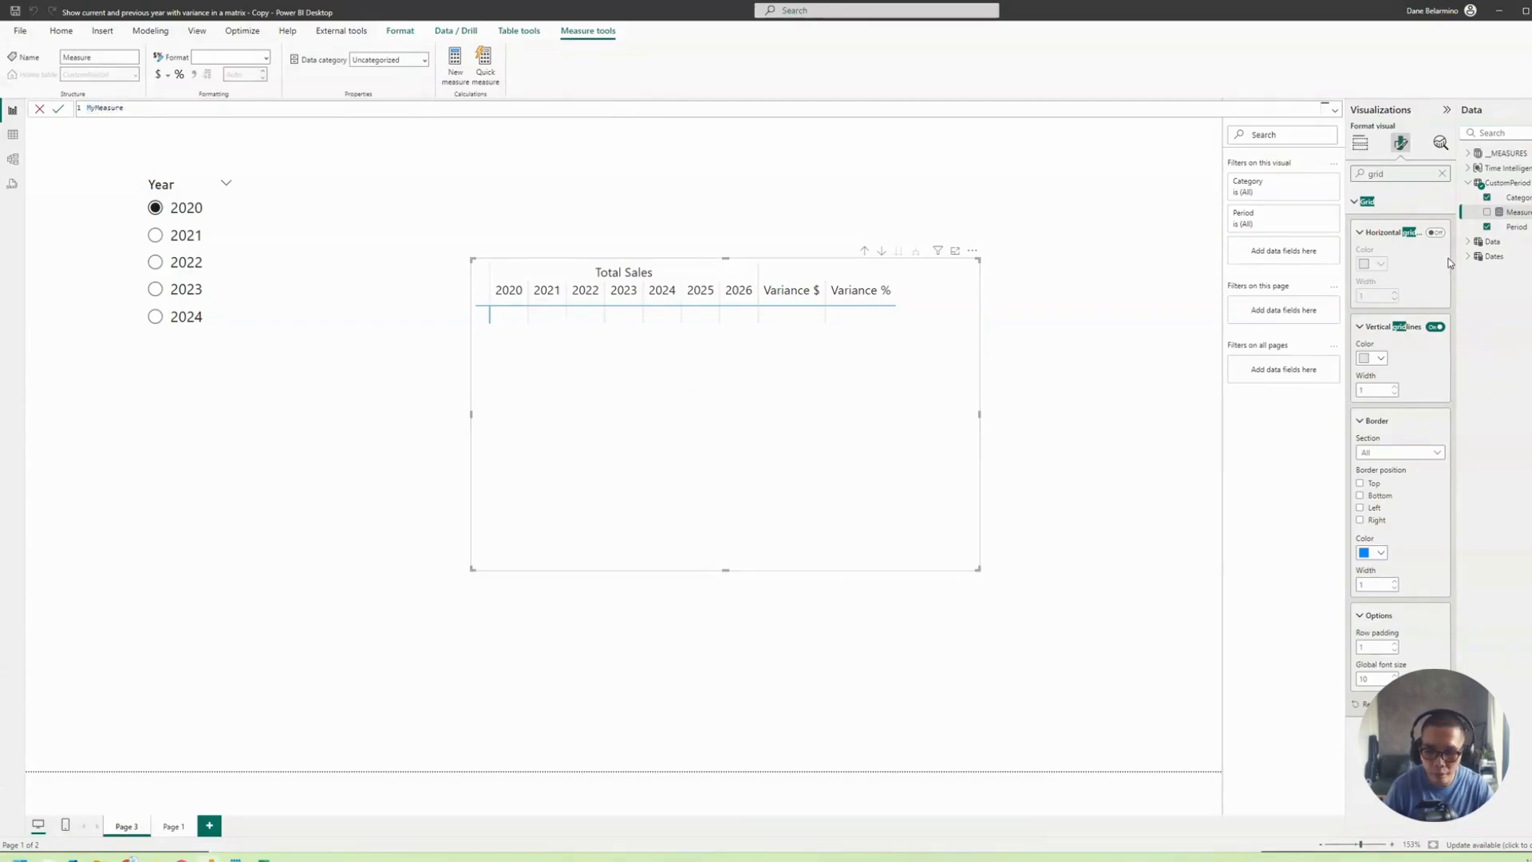
type(" =")
key("shift+Return")
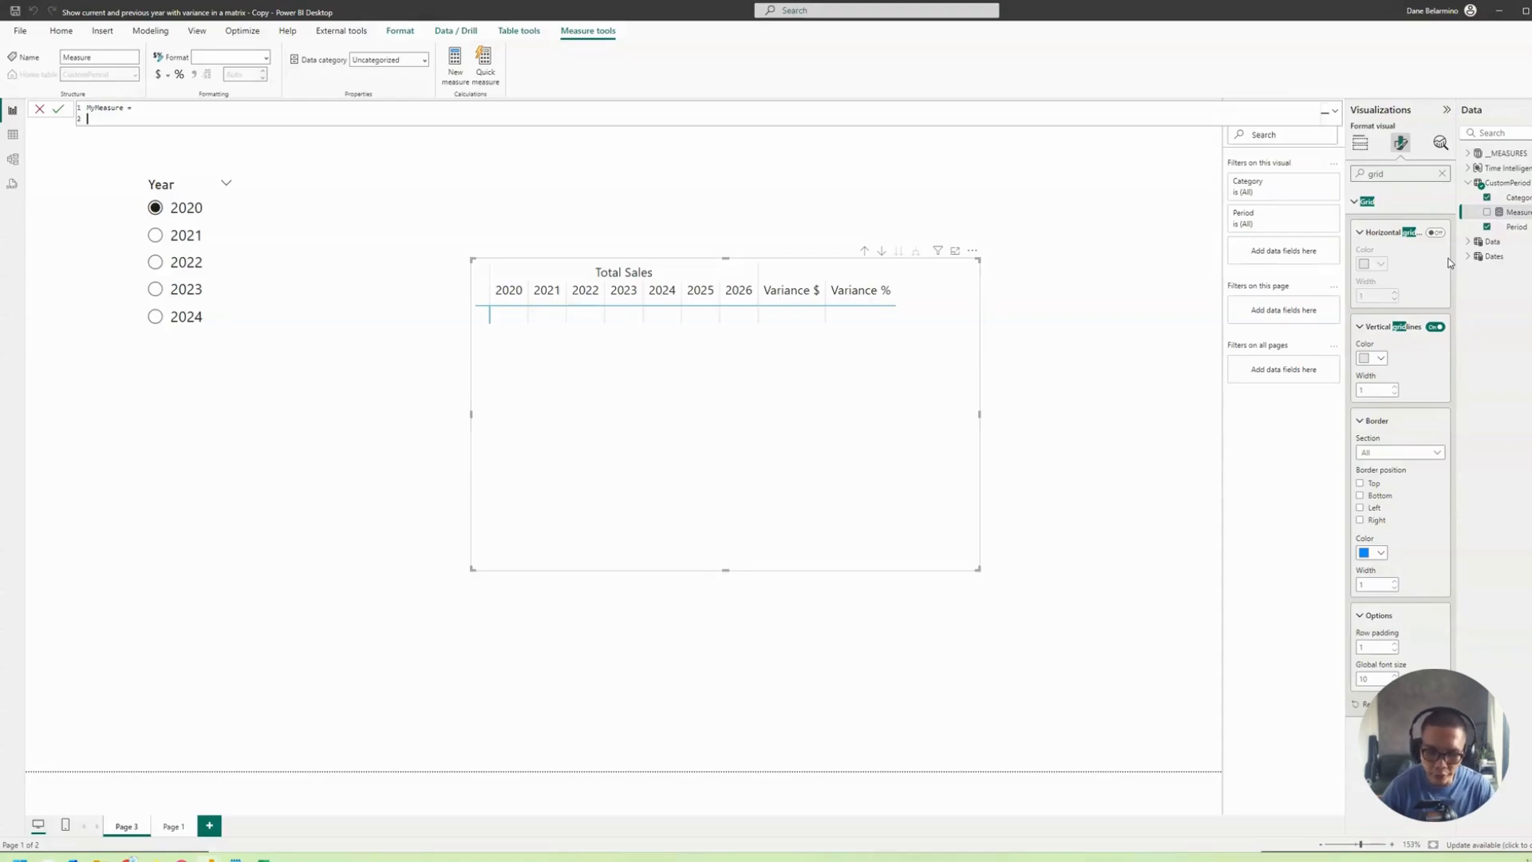
Define the variable CurrentYear in the measure as MAX(Dates[Year]).
type("VAR CurrentYear =")
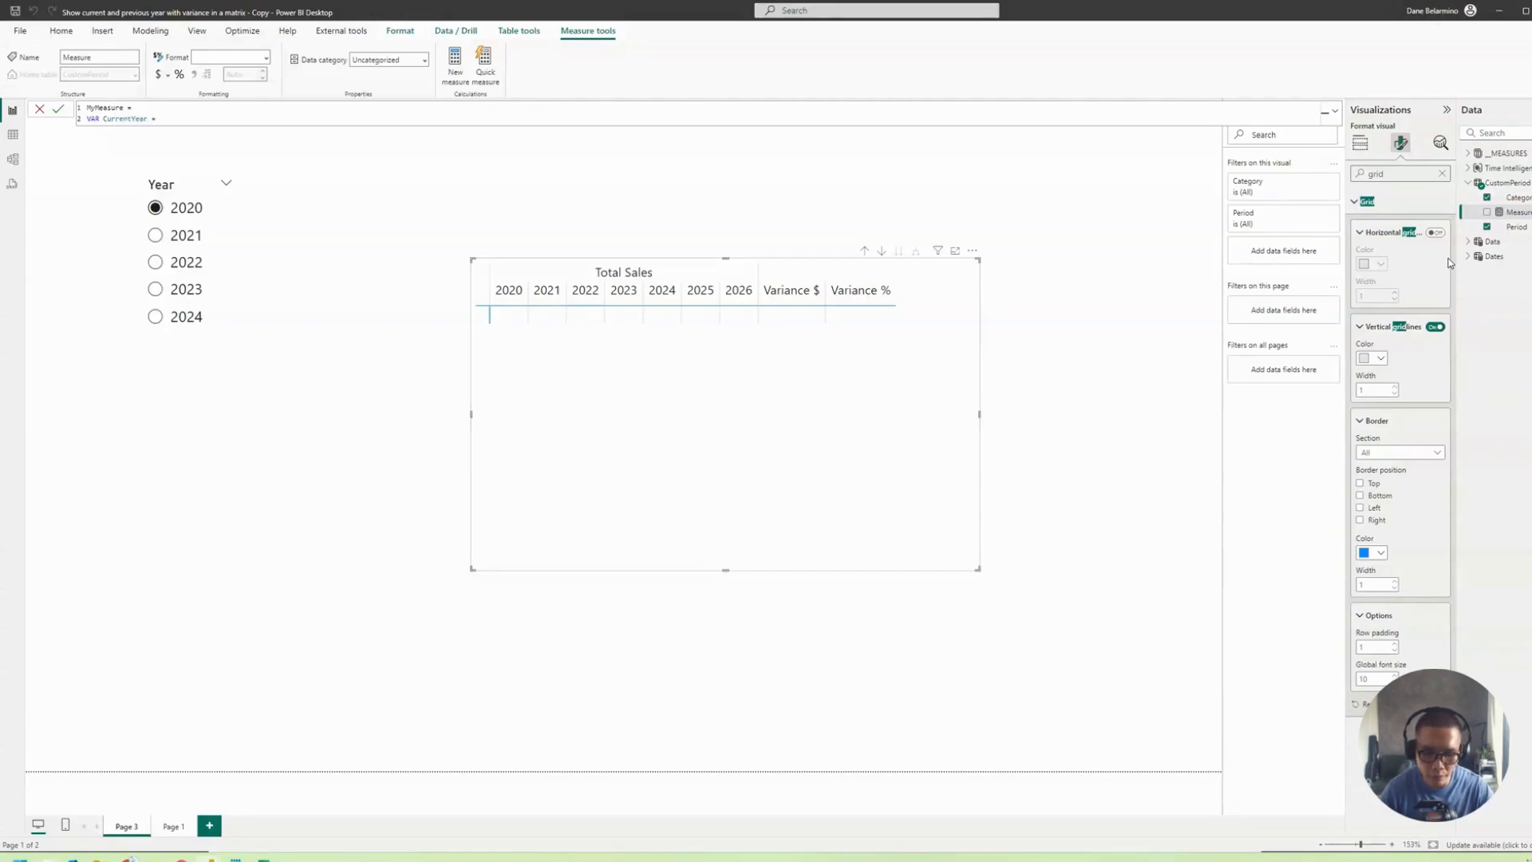
type("MAX(year")
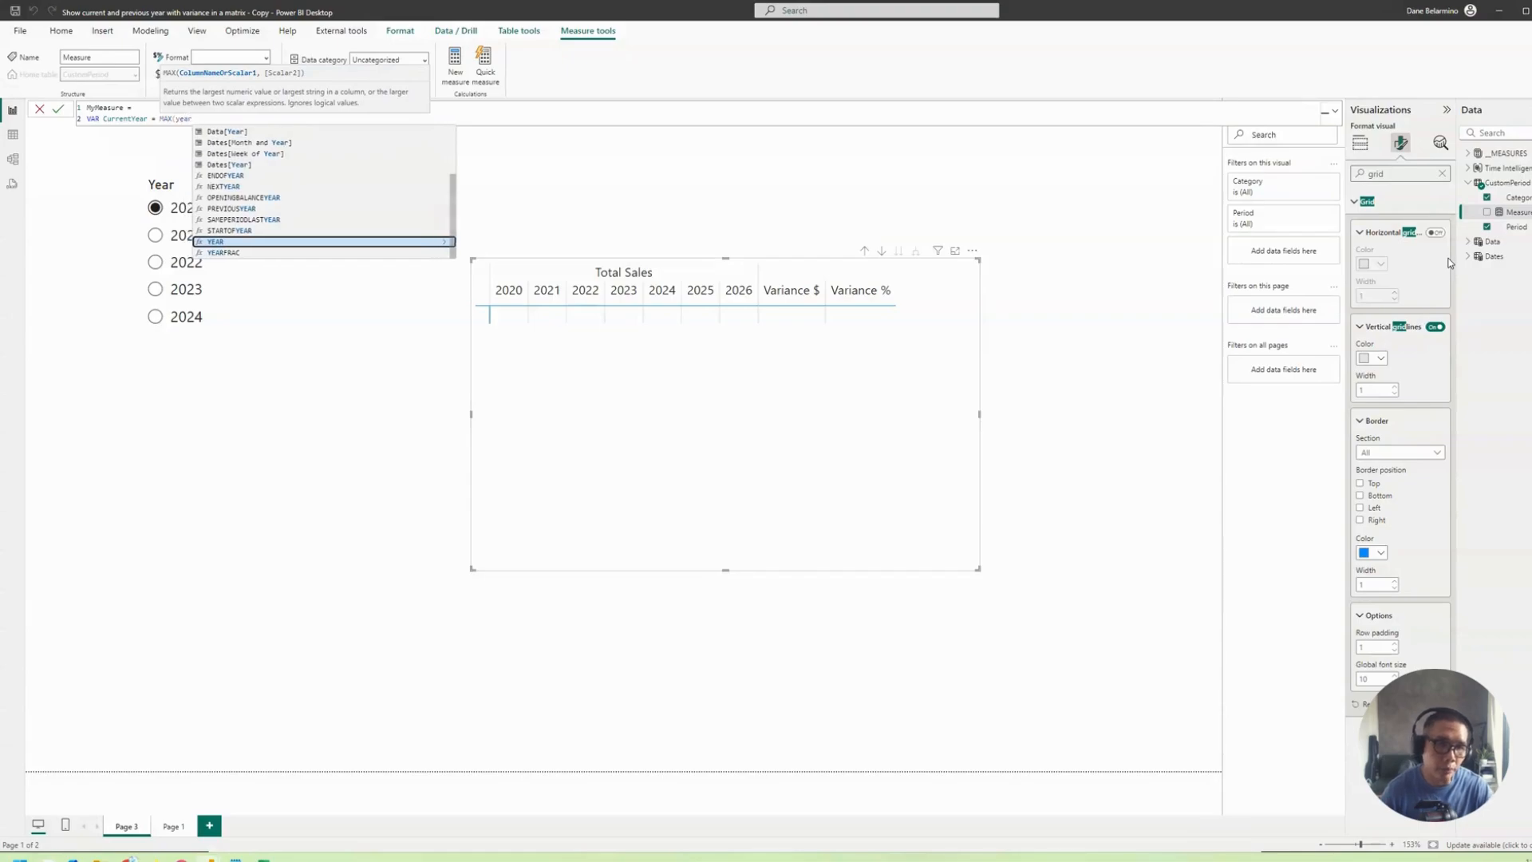
key("Up")
key("Up")
key("Up")
key("Up")
key("Up")
key("Up")
key("Up")
key("Up")
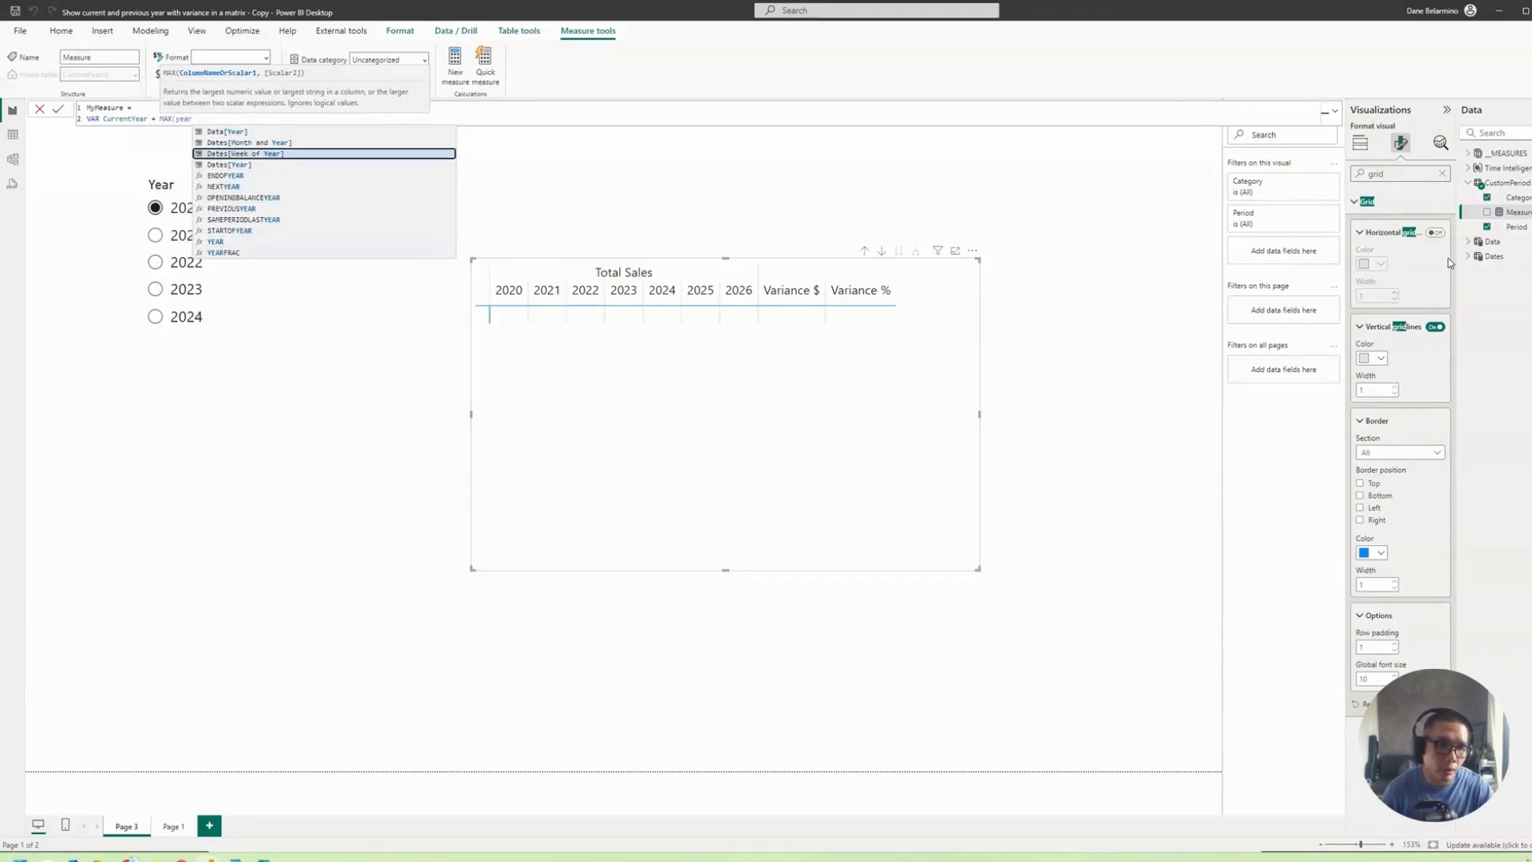
key("Down")
key("Tab")
type(")")
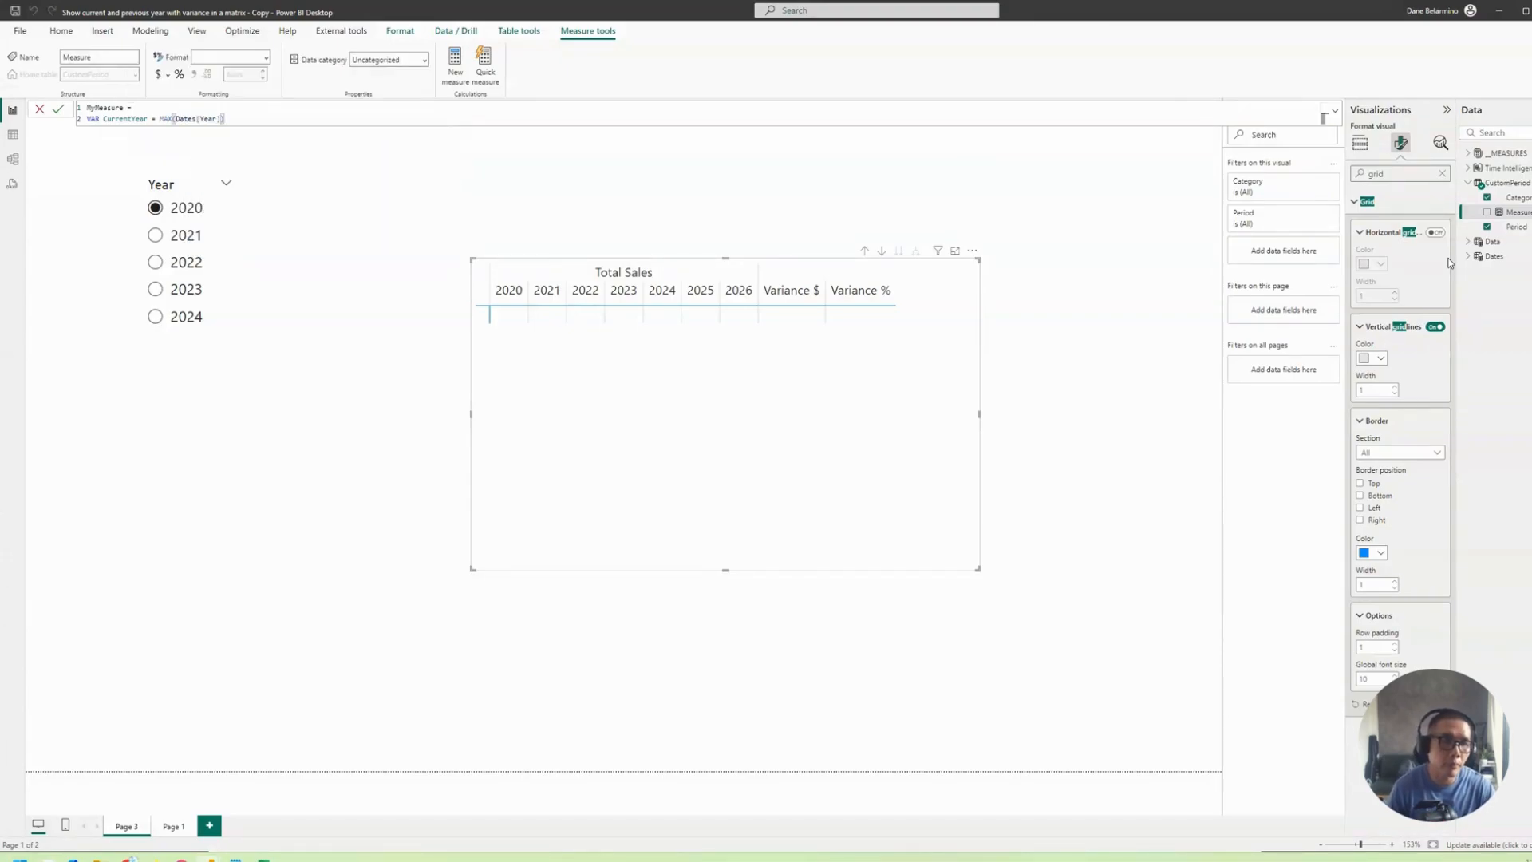
Add a variable PrevYear to the MyMeasure formula, defined as CurrentYear - 1.
key("shift+Return")
type("VAR")
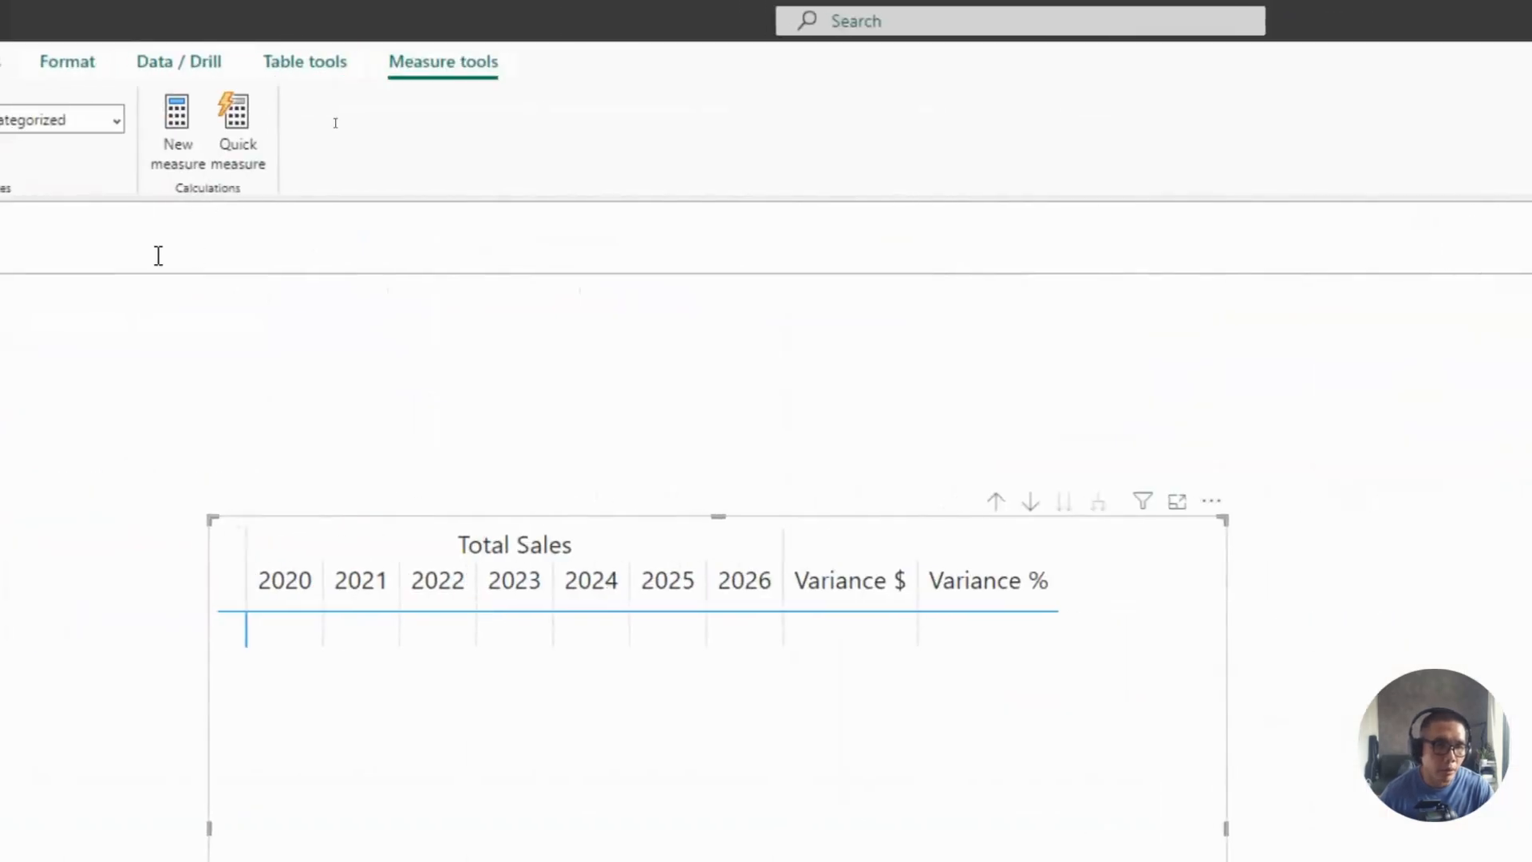
type("PrevYear =")
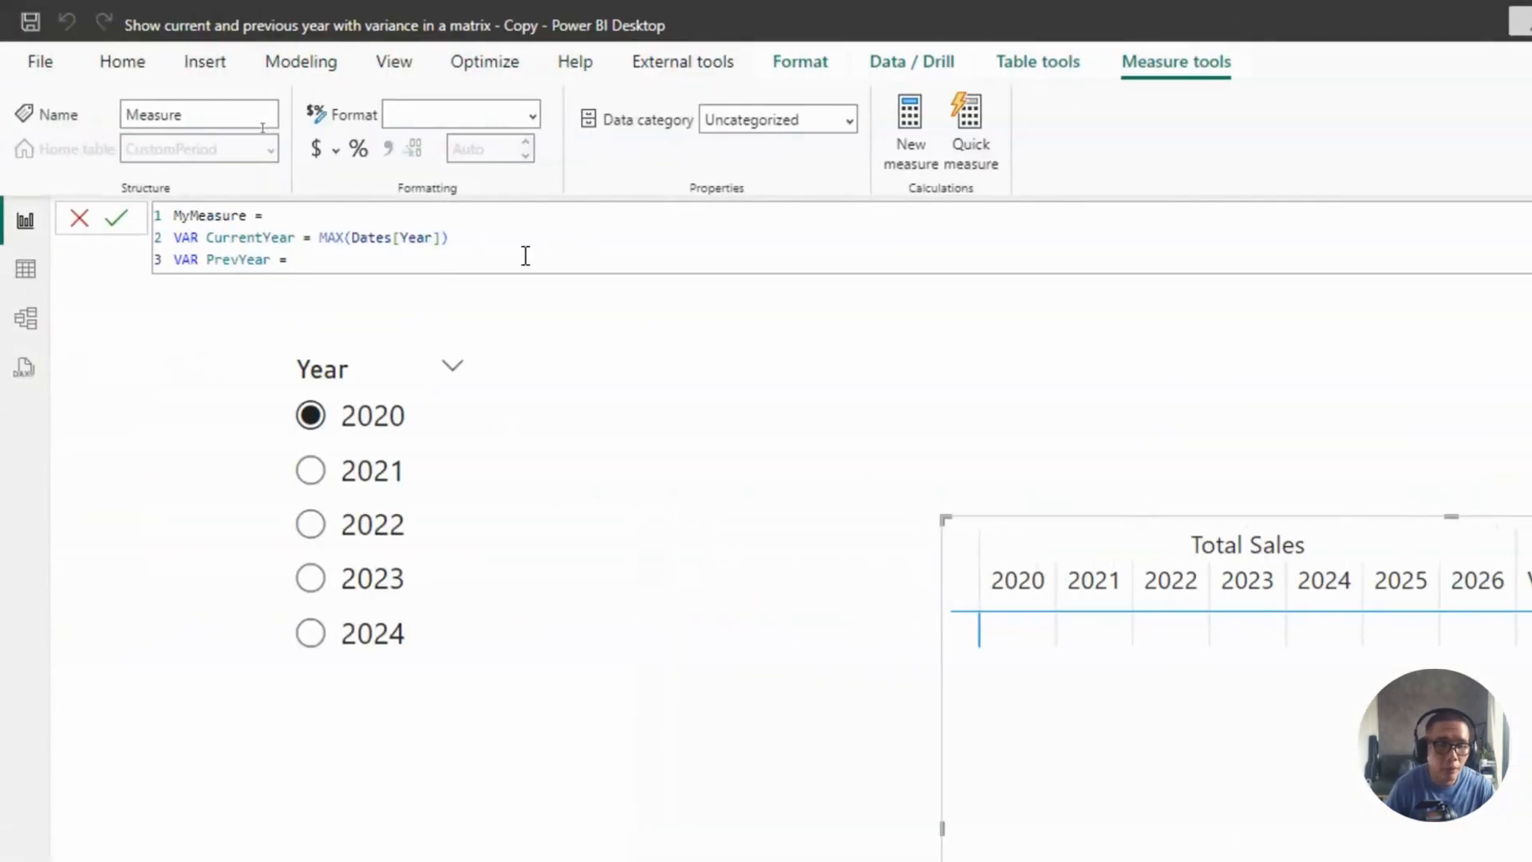
type(" curr")
key("Down")
key("Tab")
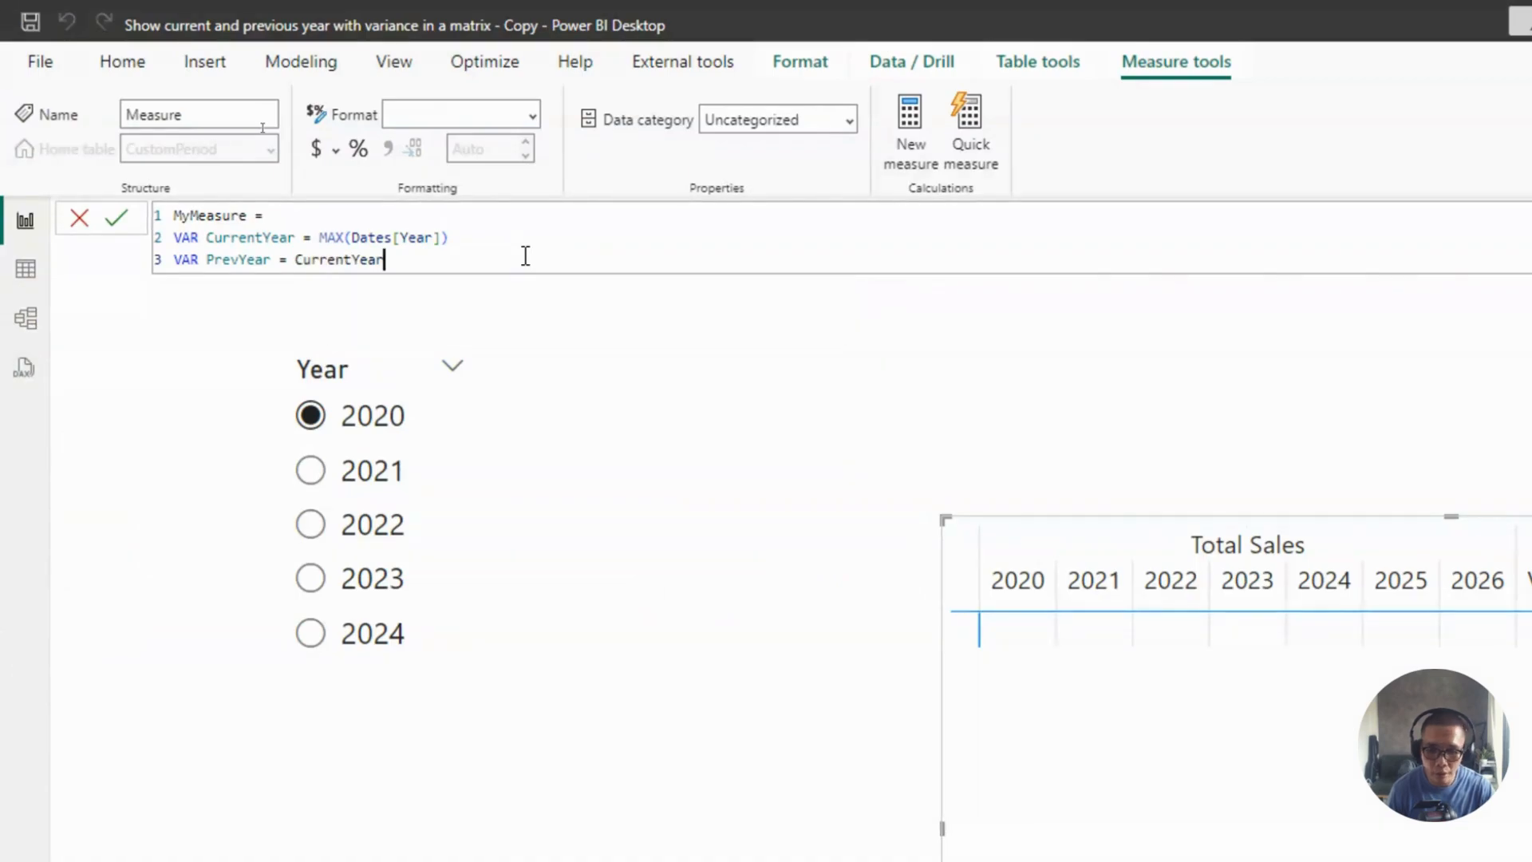
type("- 1")
Start another variable named PrevYearsValue on the line below PrevYear in the MyMeasure formula.
key("Return")
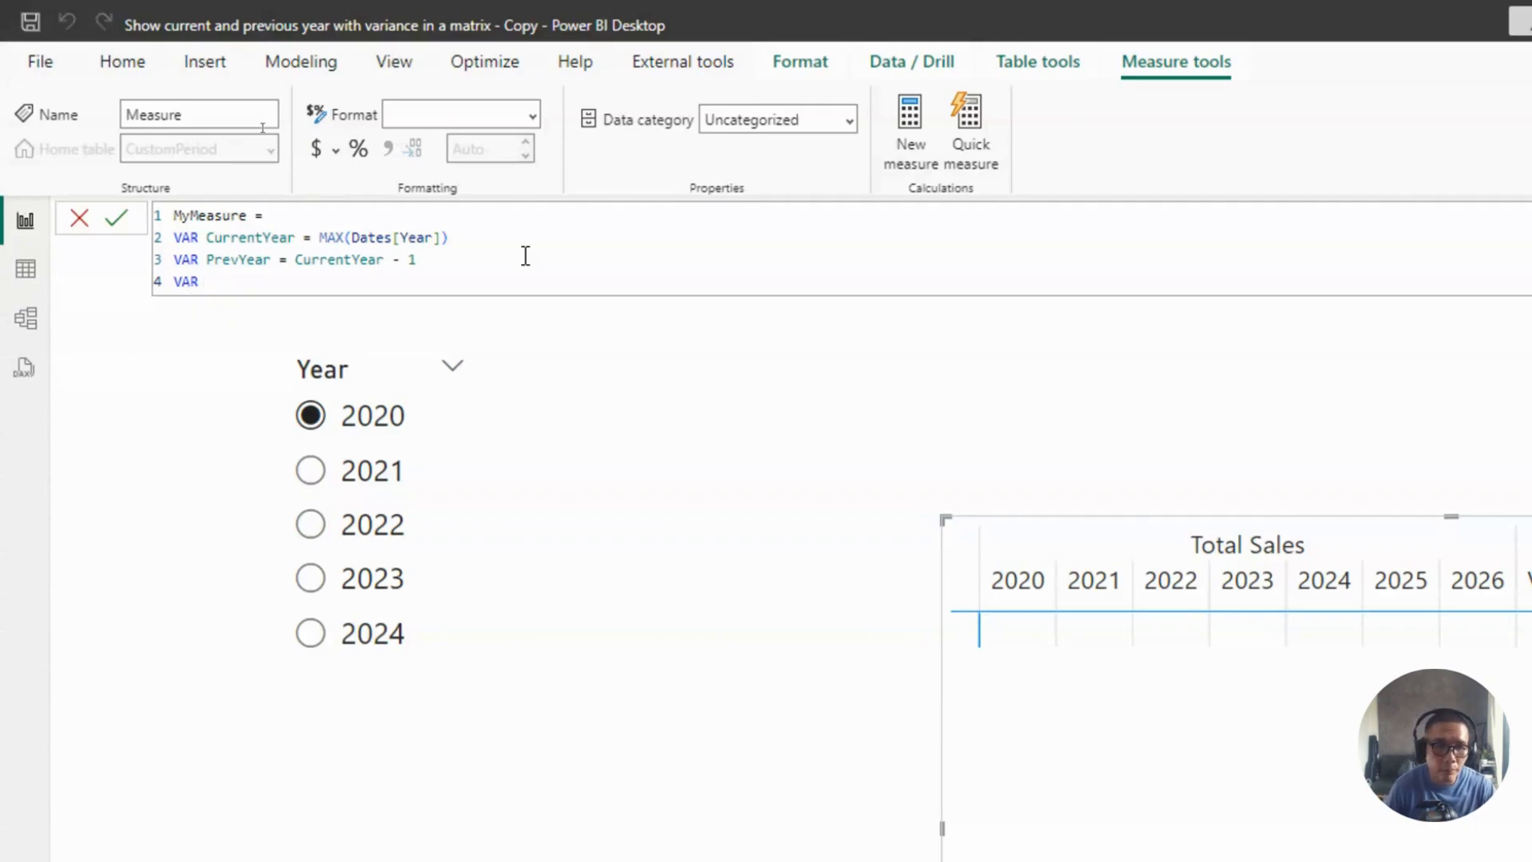
type("P")
key("Up")
key("Left")
key("ctrl+shift+Right")
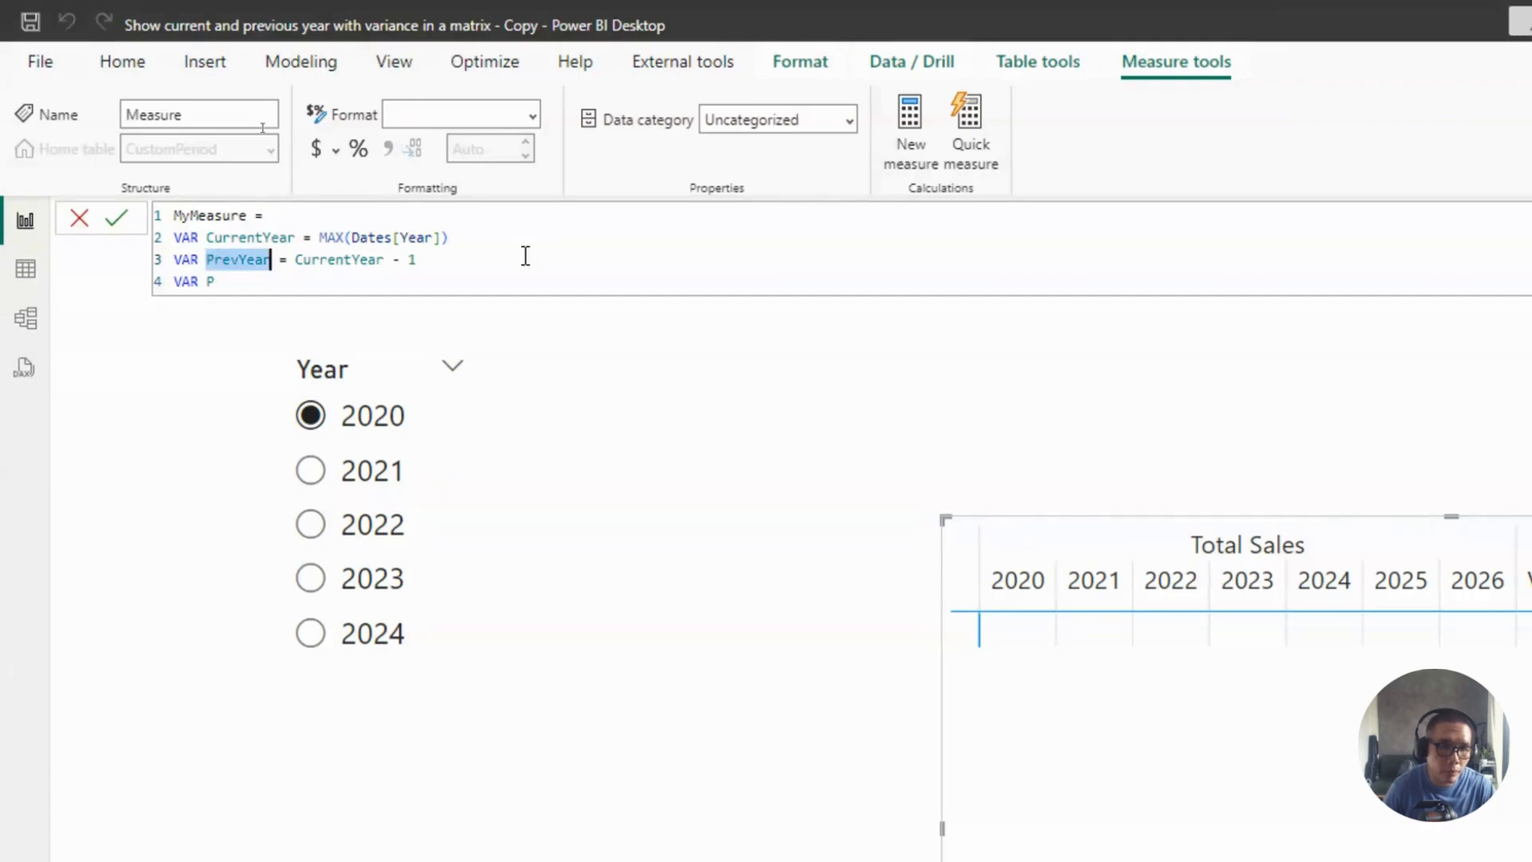
key("ctrl+c")
key("Down")
key("ctrl+shift+Left")
key("ctrl+v")
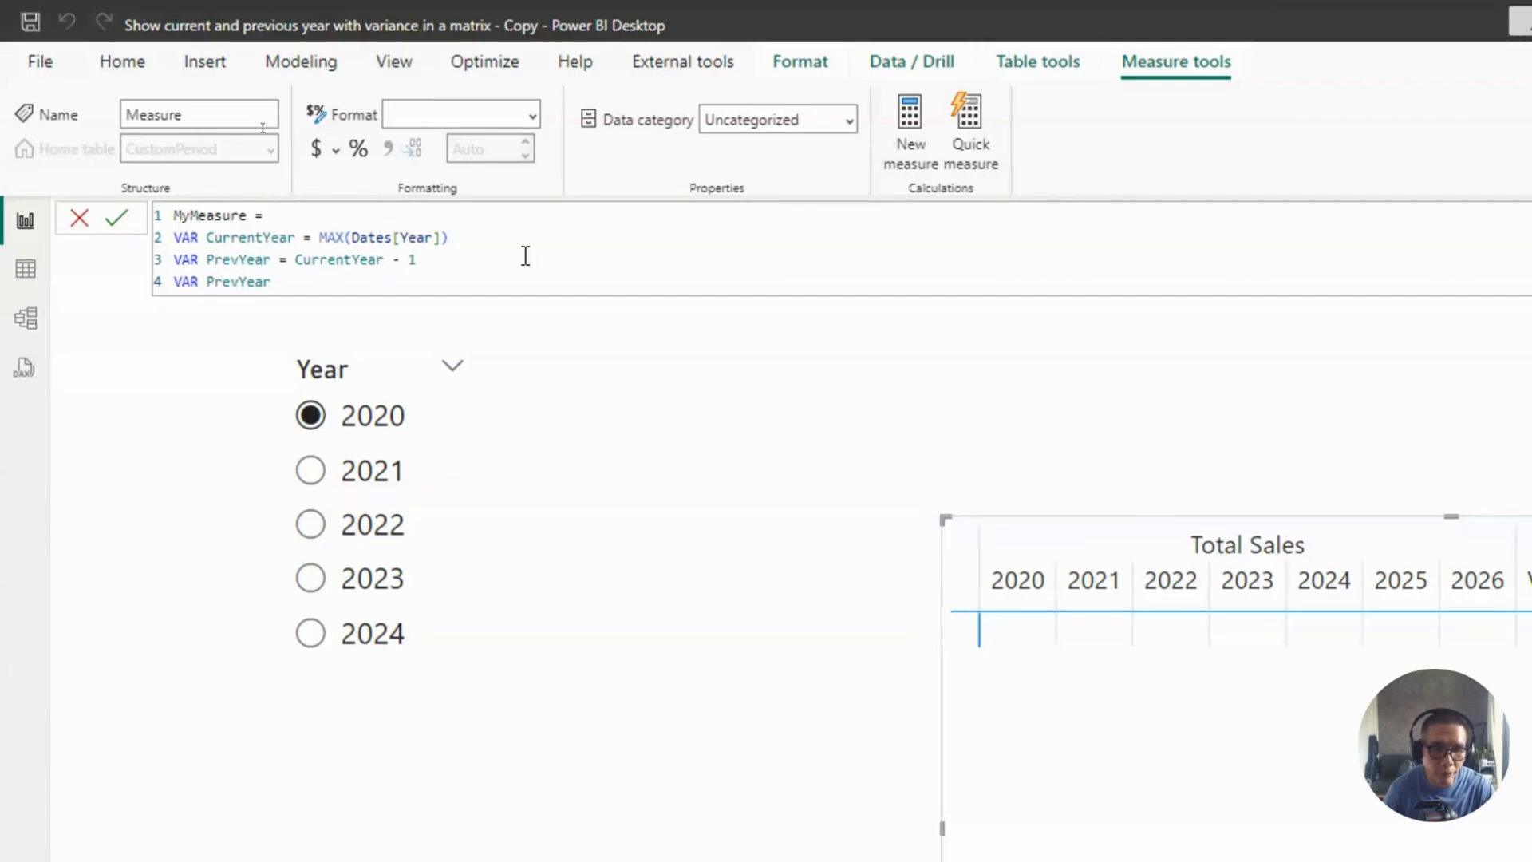
type("sVAlue")
key("BackSpace")
key("BackSpace")
key("BackSpace")
key("BackSpace")
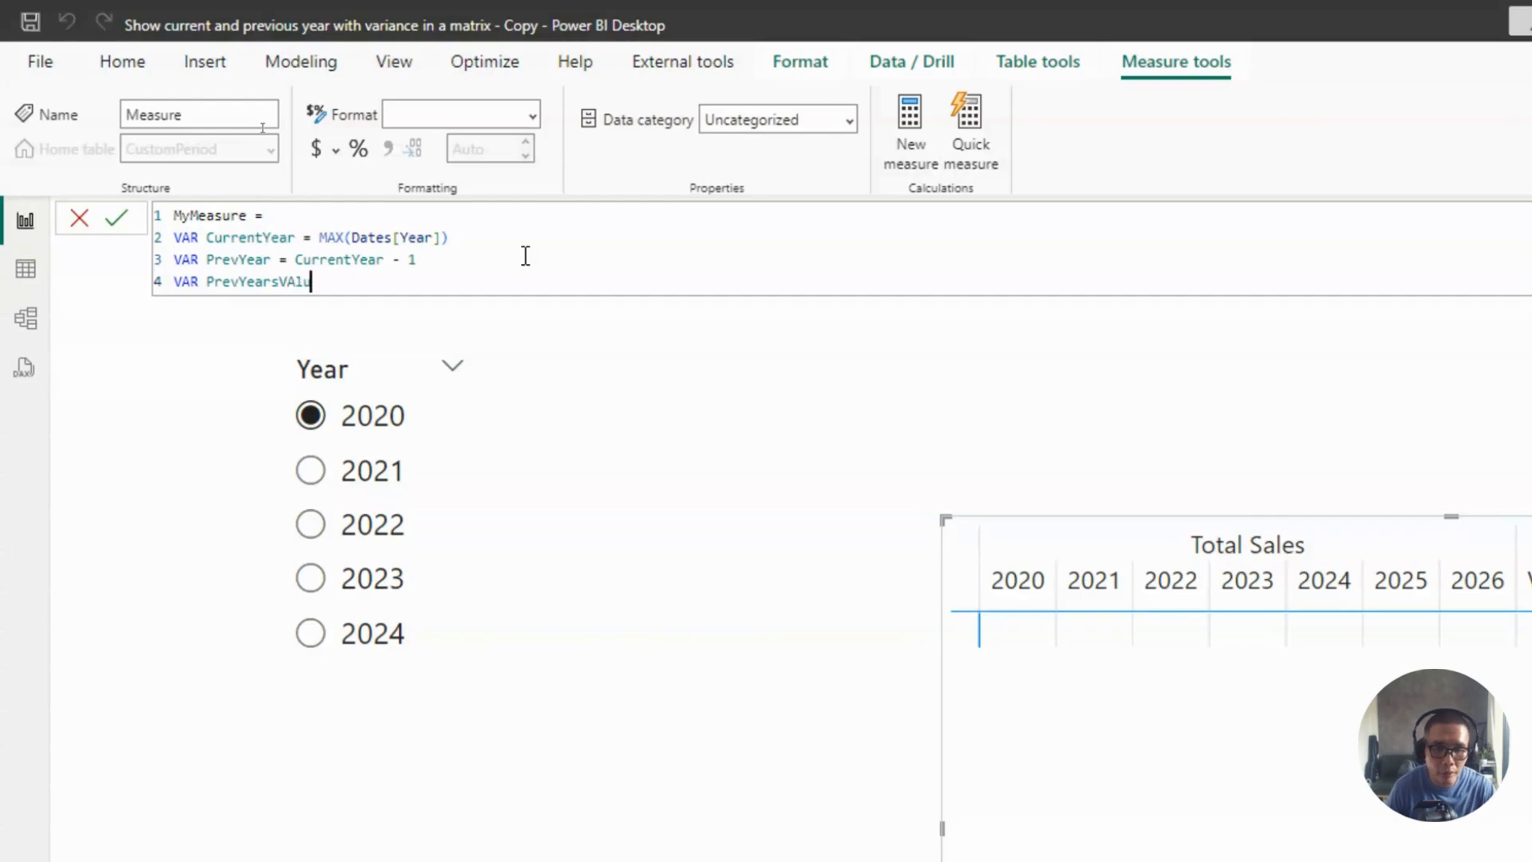
type("alue =")
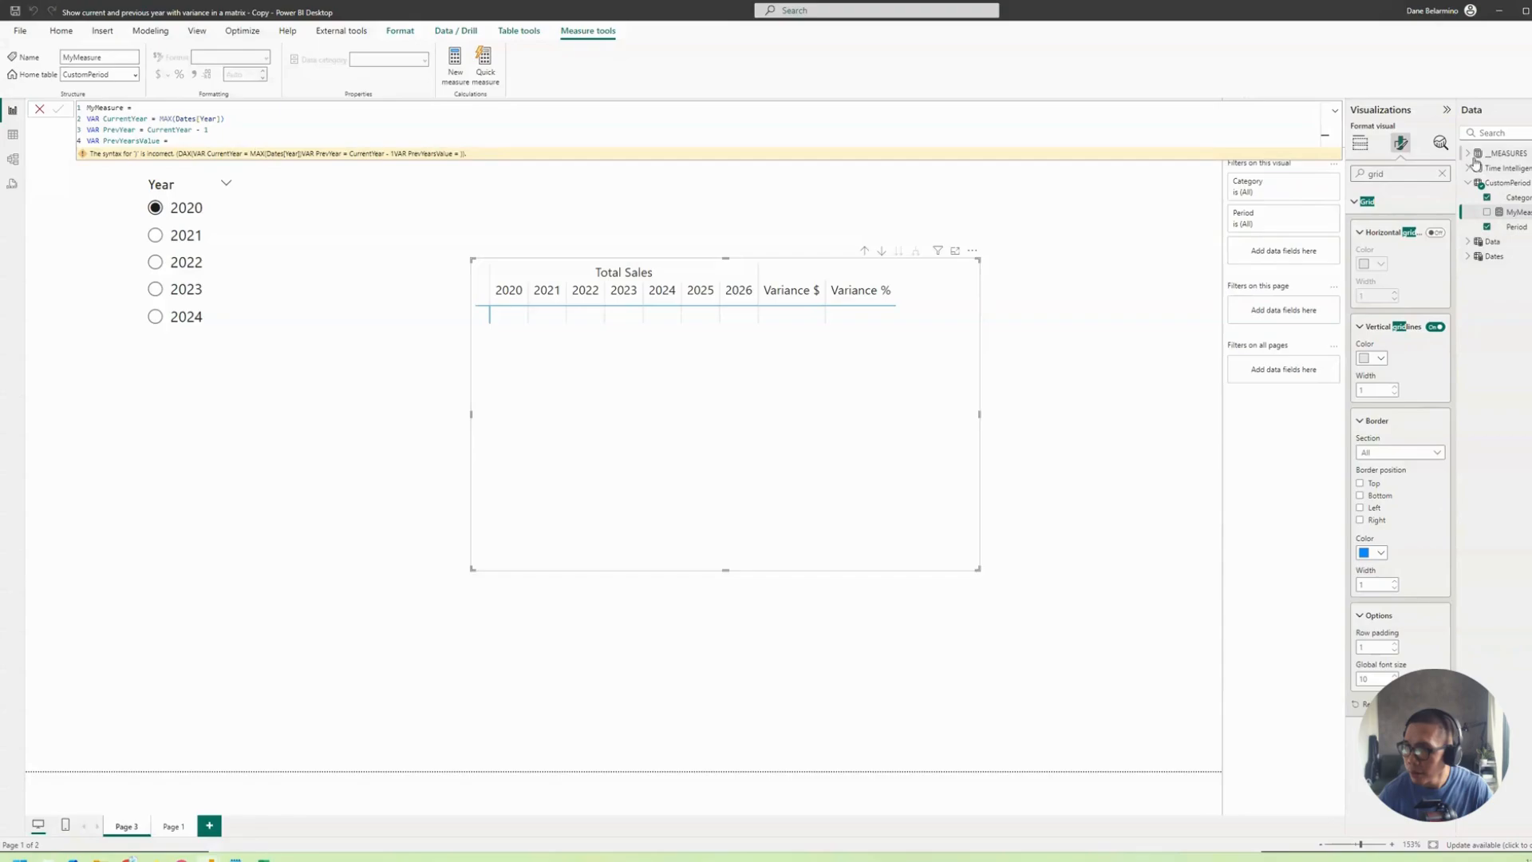
Look up the Total Revenue measure in the __MEASURES table, nudge the matrix up, and reopen the MyMeasure formula.
left_click(1468, 153)
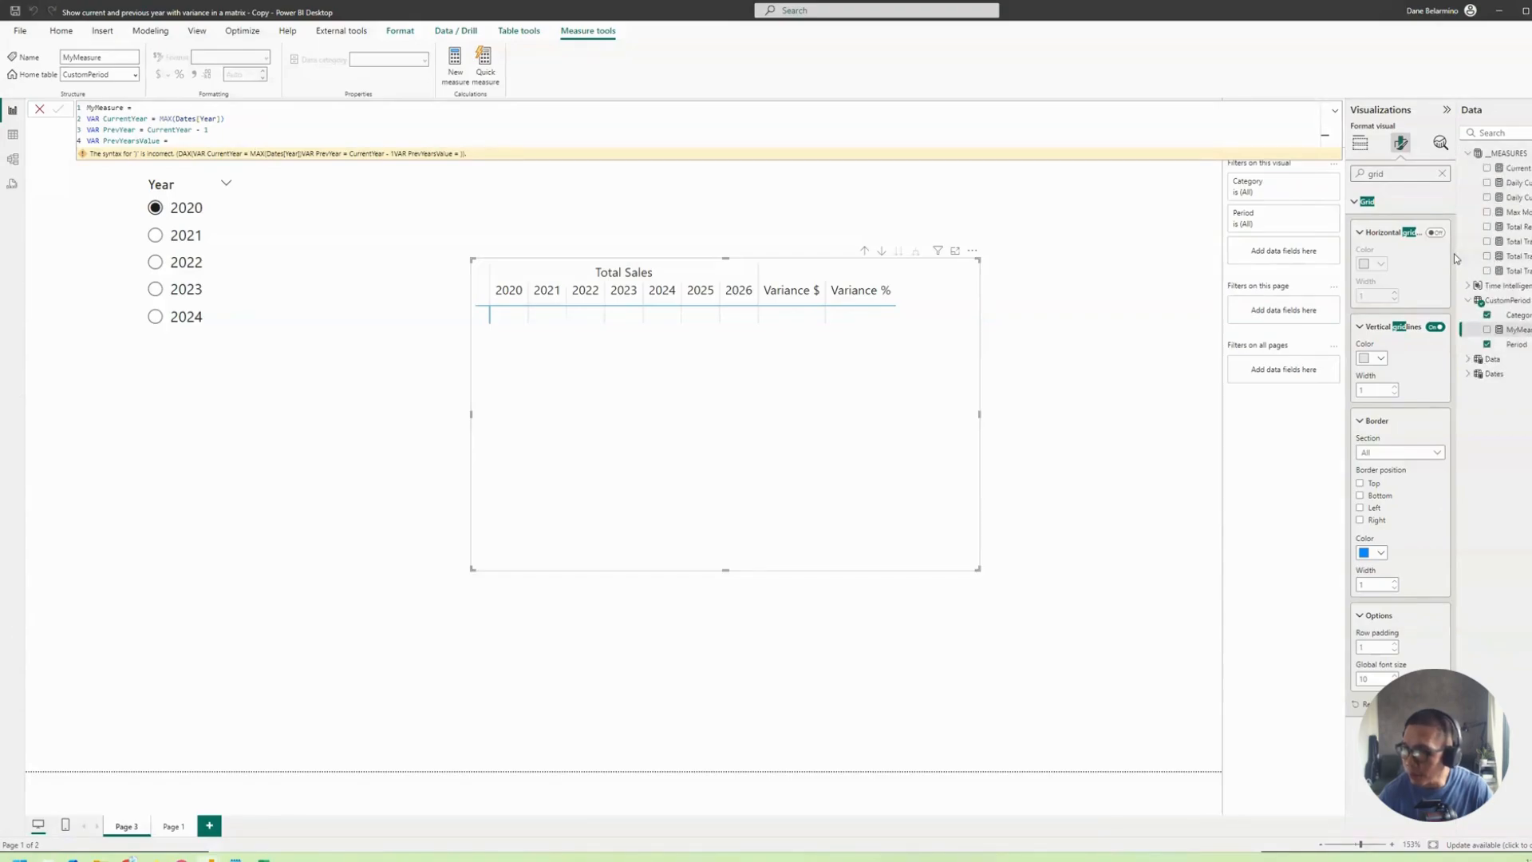
left_click_drag(1461, 259, 1333, 254)
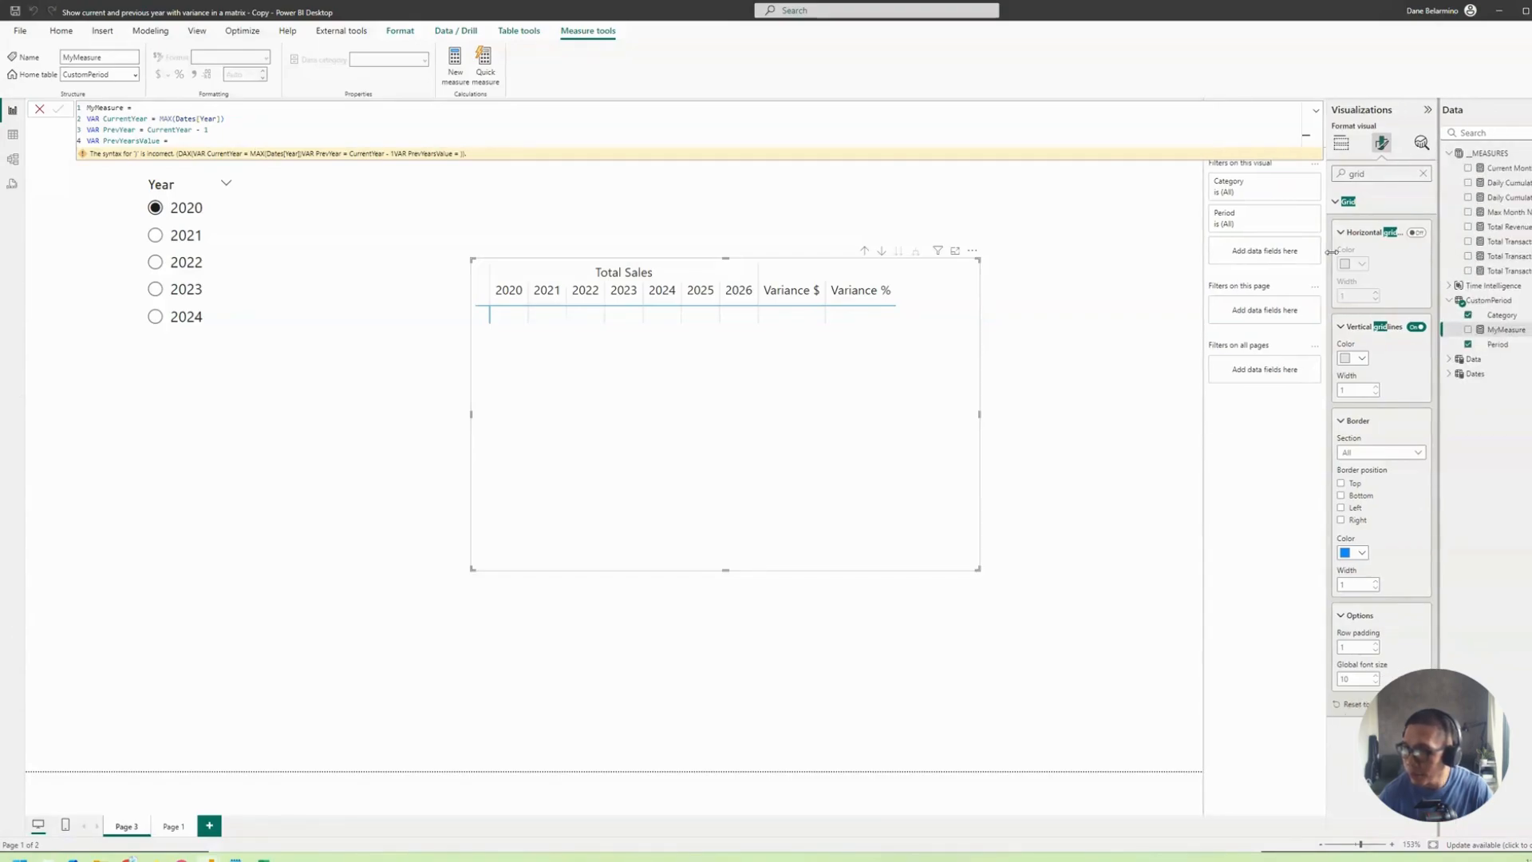
left_click(1429, 227)
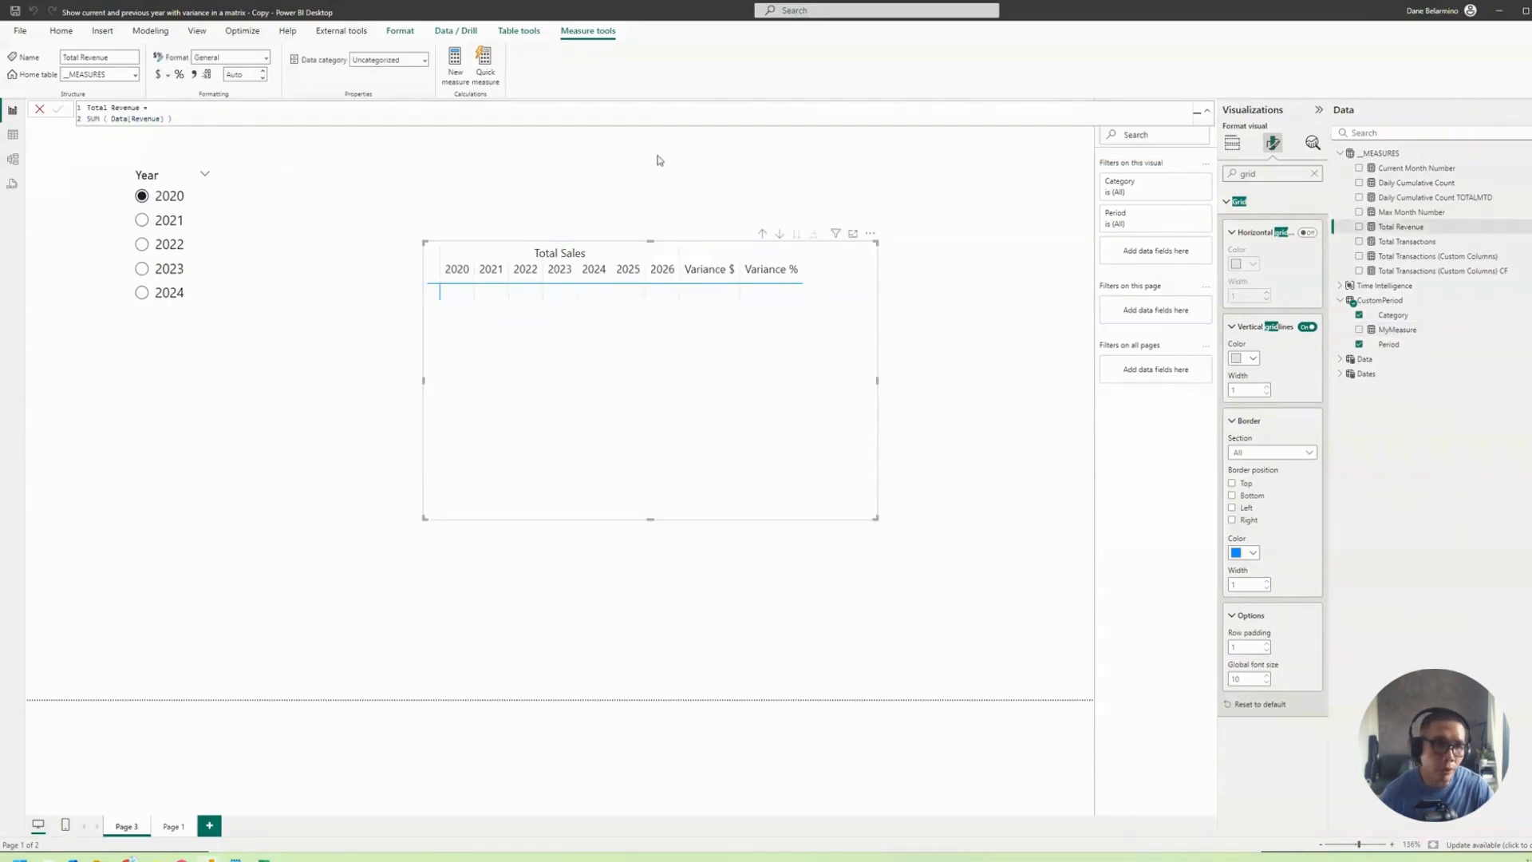
left_click_drag(725, 432, 724, 416)
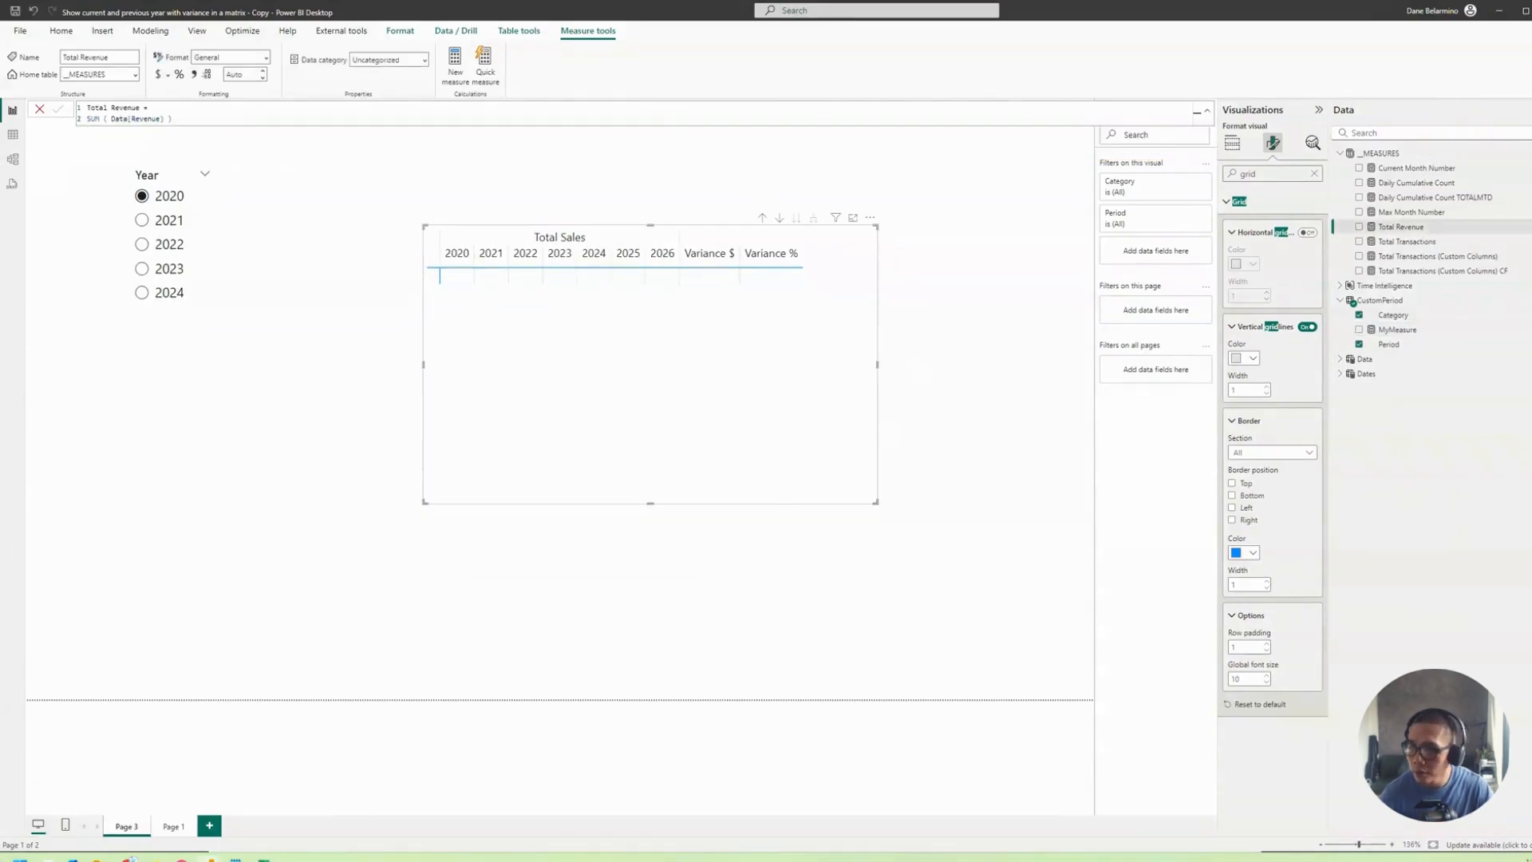
left_click(1390, 332)
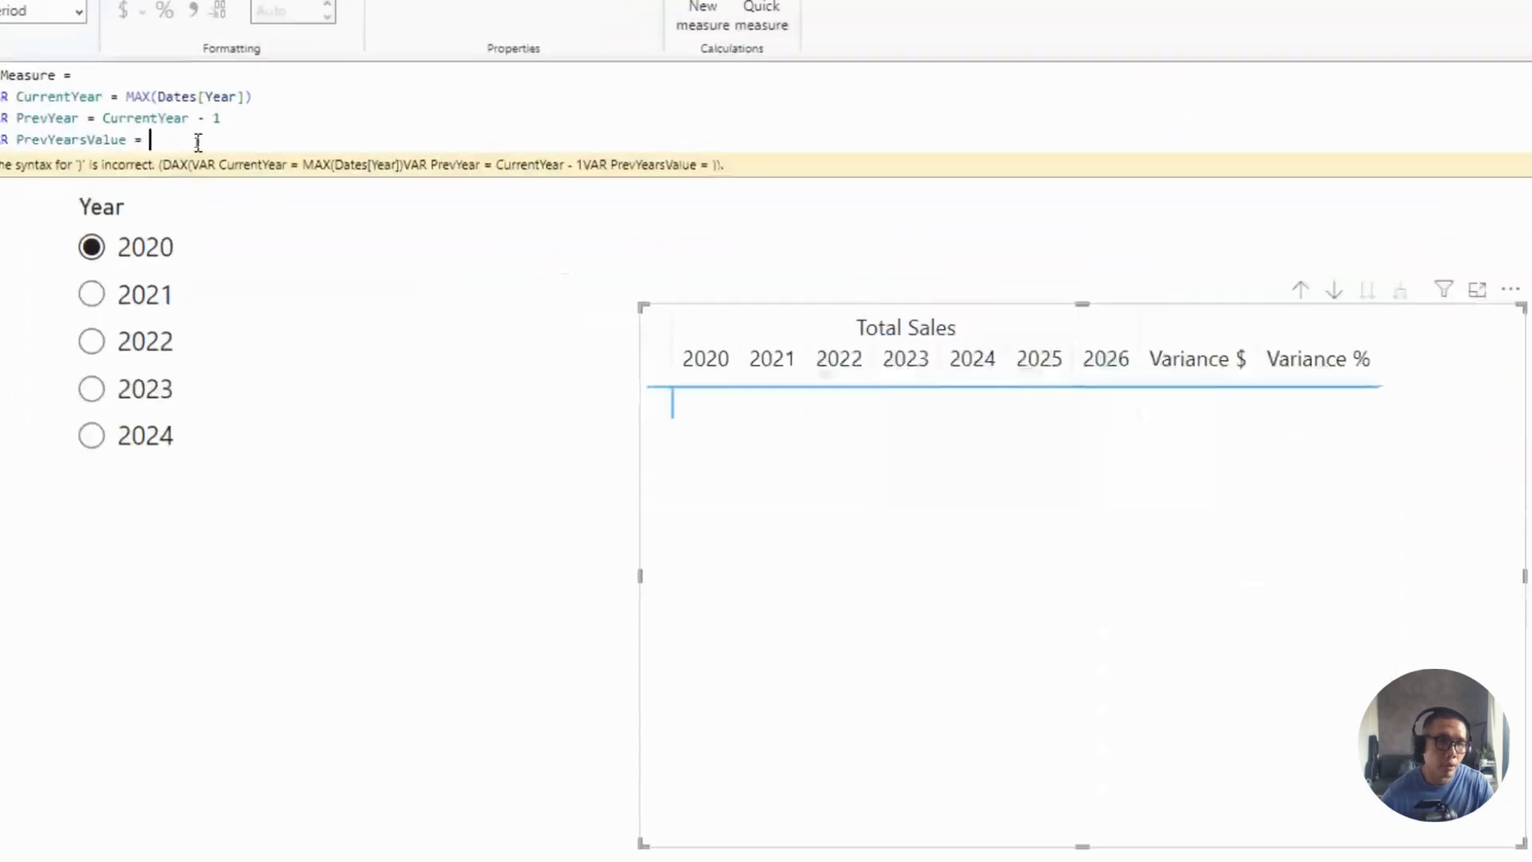
Begin the PrevYearsValue expression as a CALCULATE of the [Total Revenue] measure.
type("calcu")
key("Tab")
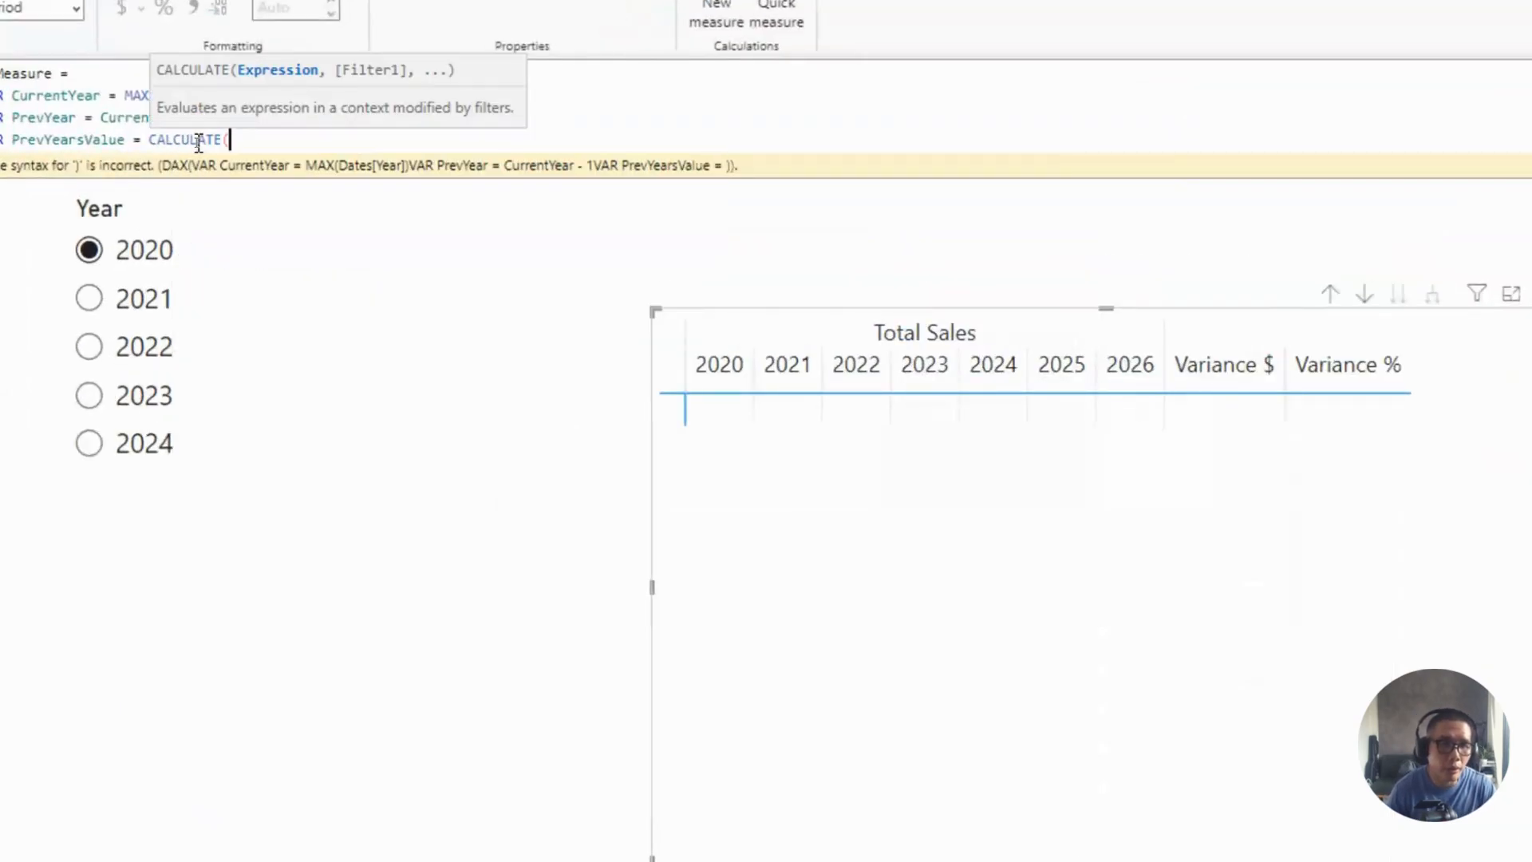
type("[total rev")
key("Tab")
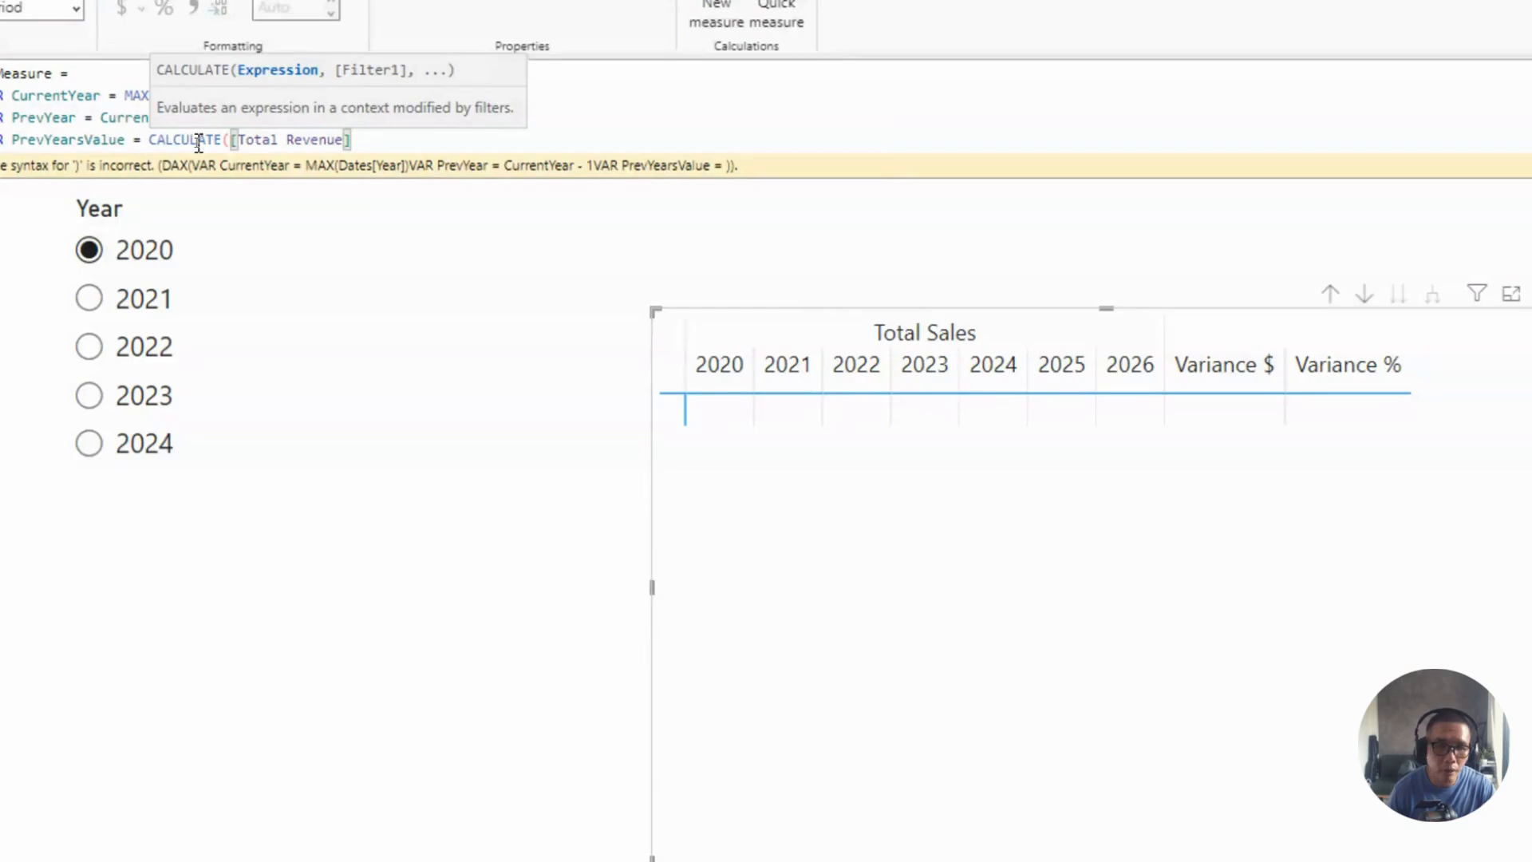
Add the filter Dates[Year] = PrevYear to the CALCULATE expression and close it.
type(", ")
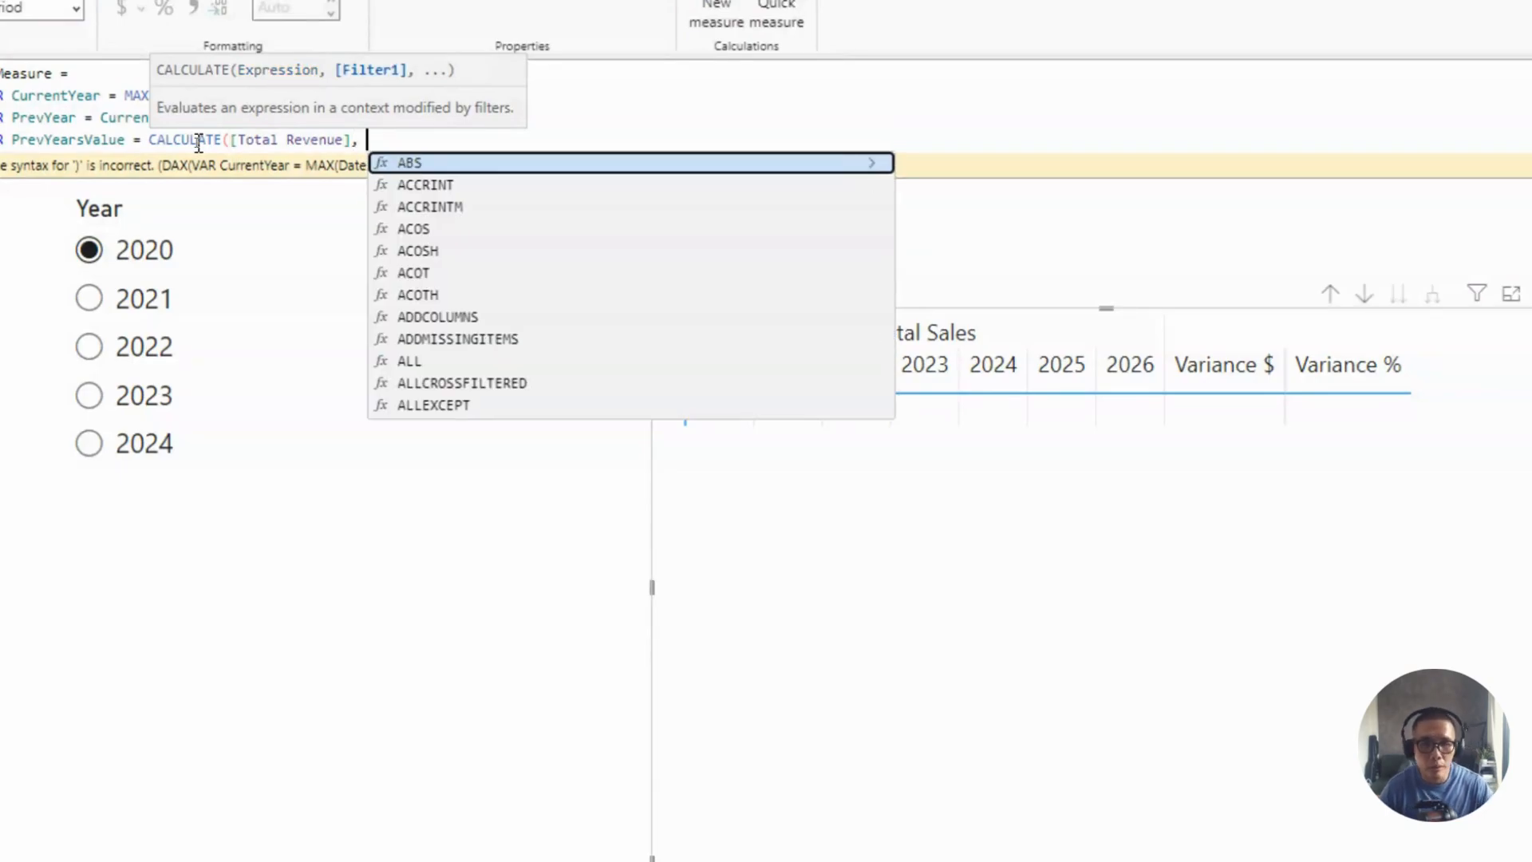
type("dates")
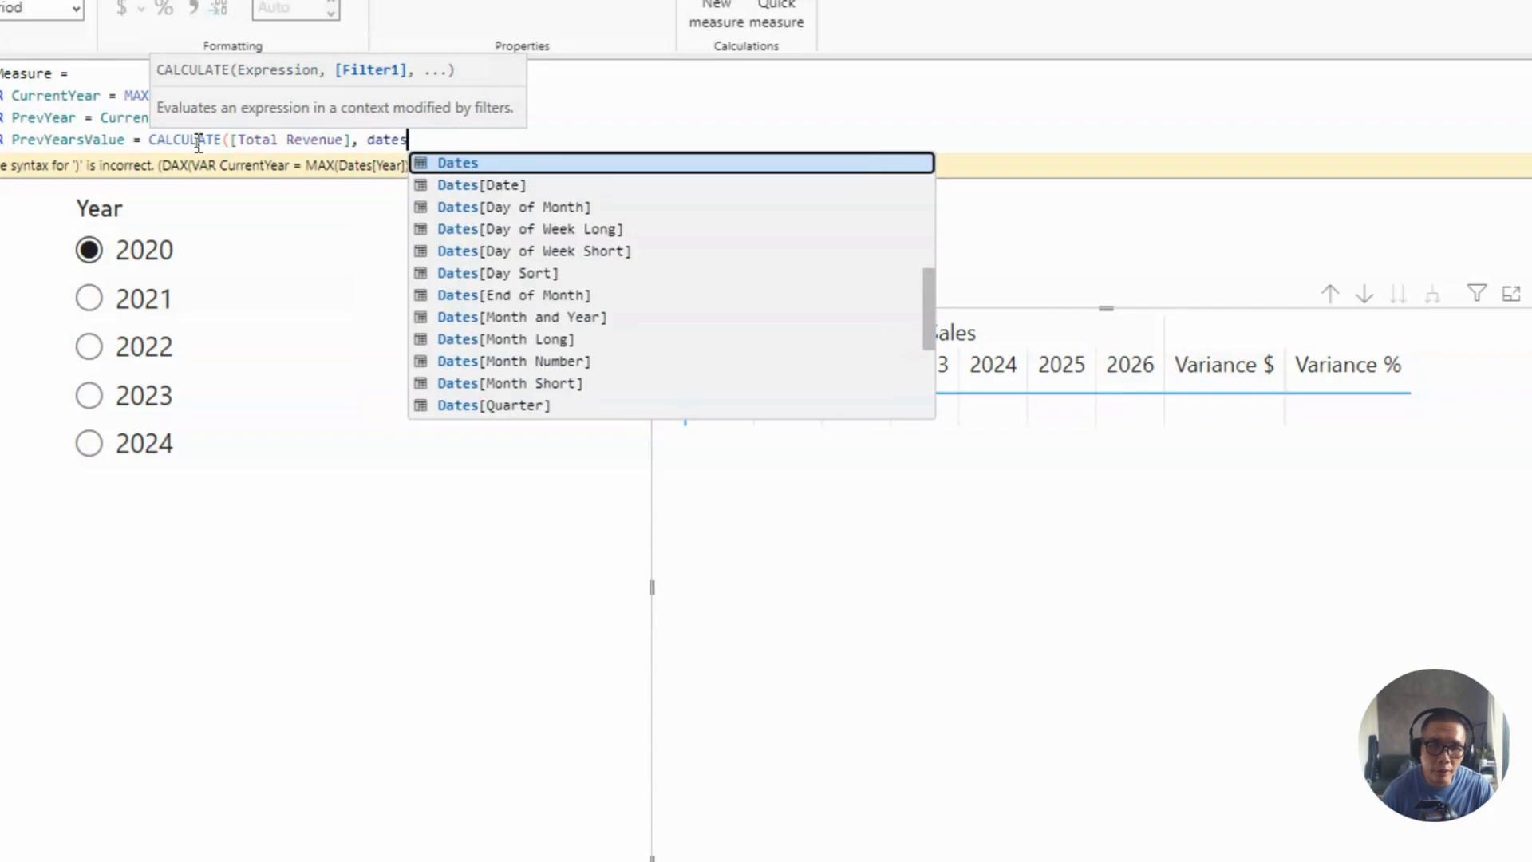
key("Down")
key("Down")
key("Down")
key("Down")
key("Down")
key("Up")
key("Up")
key("Up")
key("Up")
key("Up")
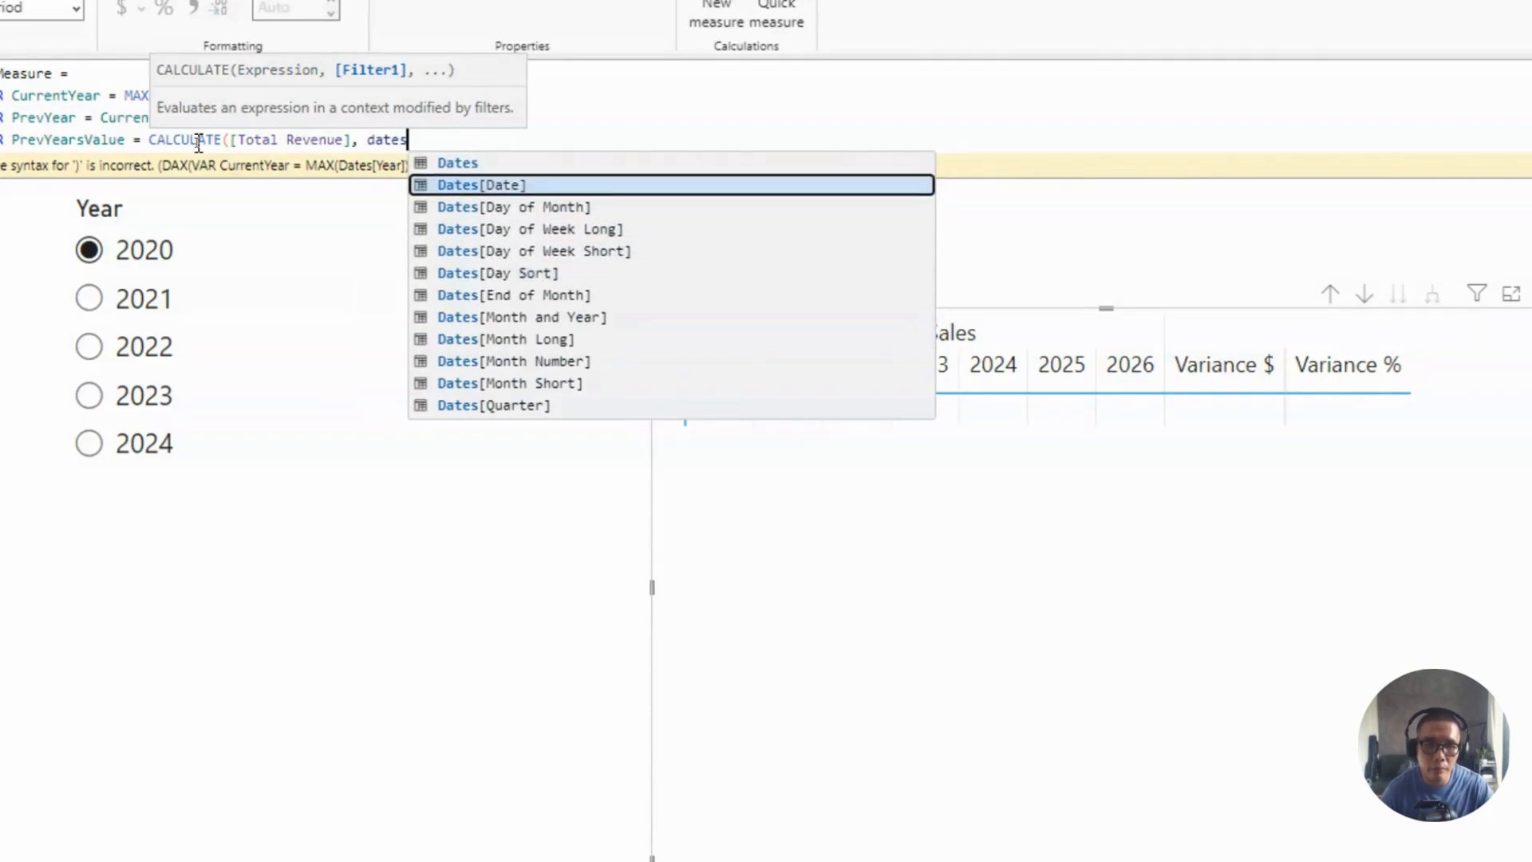
key("Tab")
type("[y")
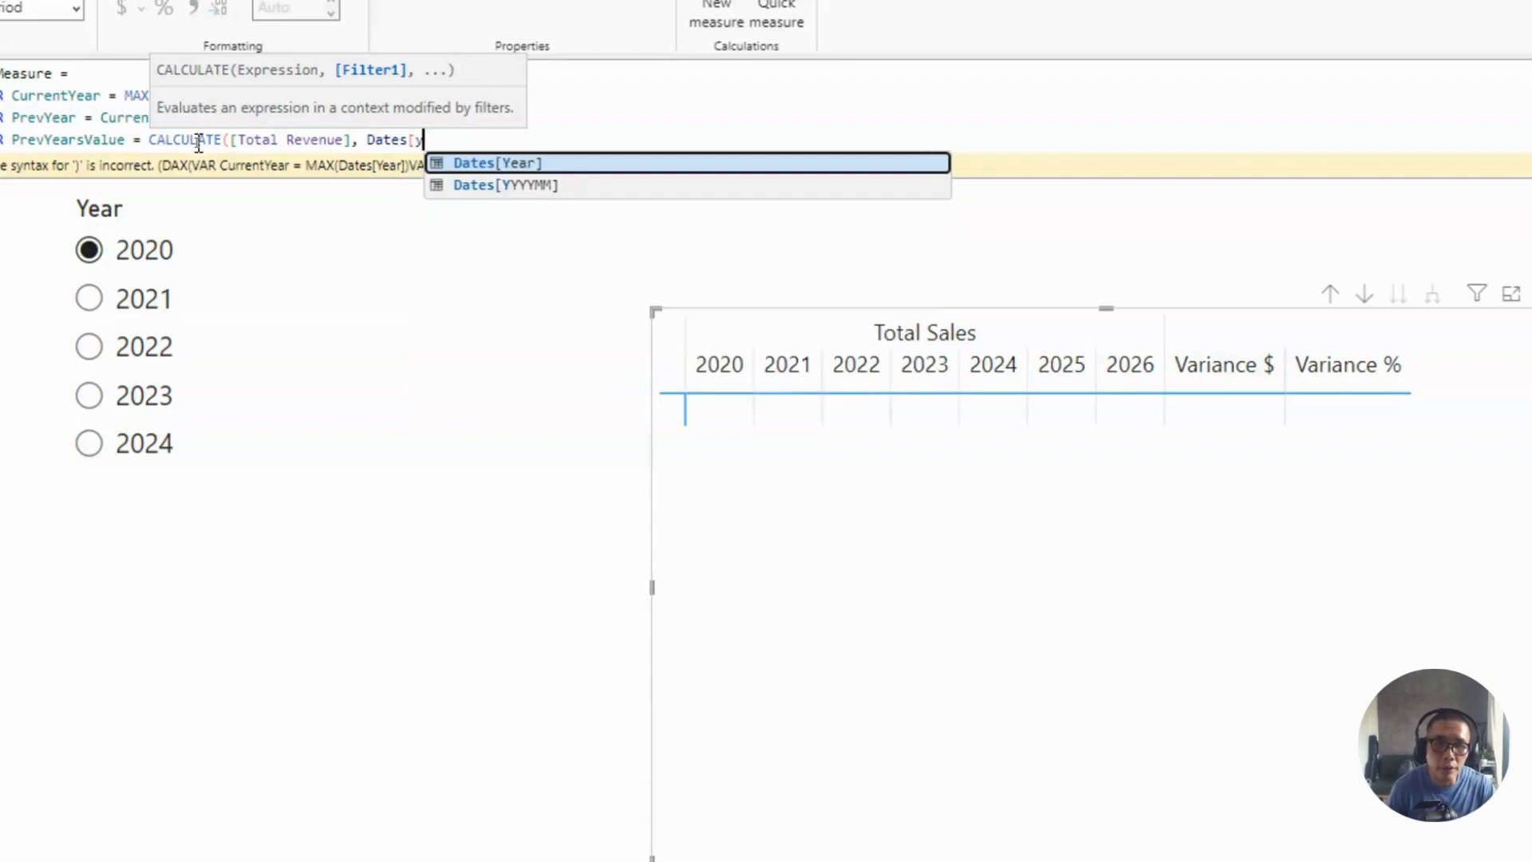
key("Tab")
type("= ")
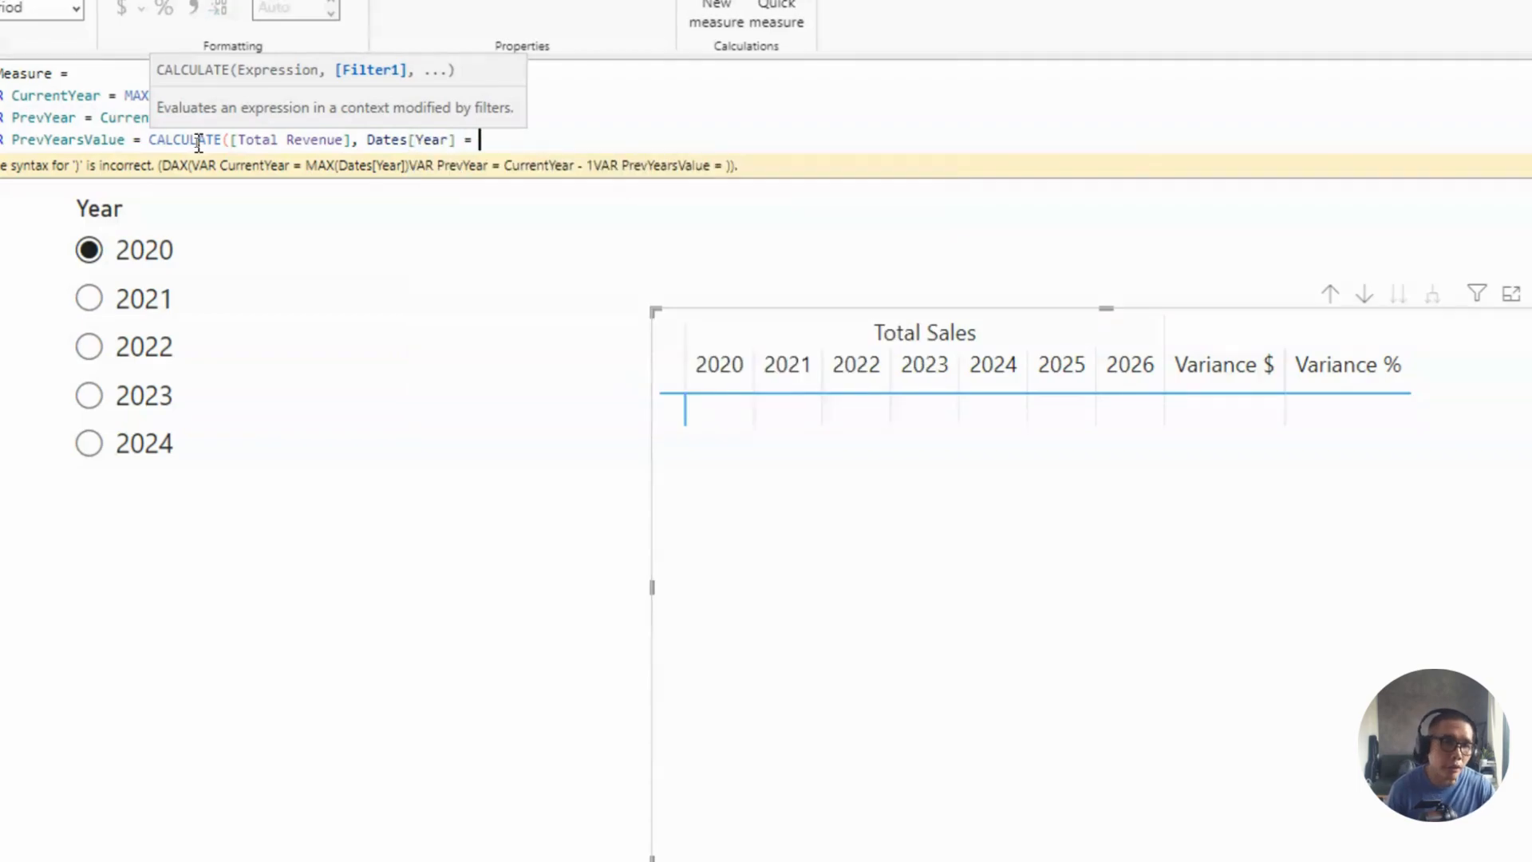
type("PrevYea")
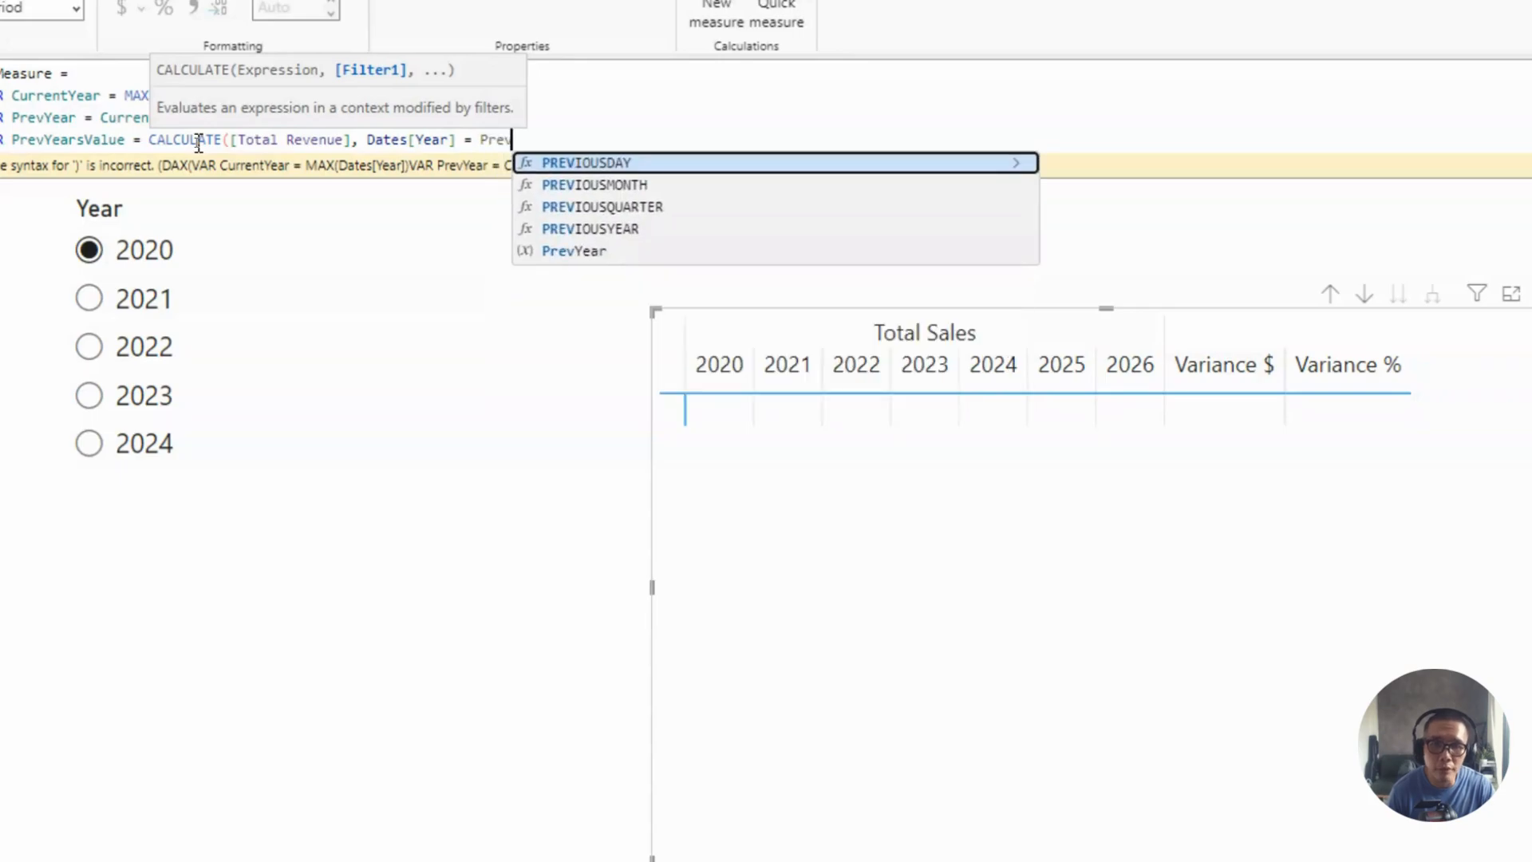
type("r")
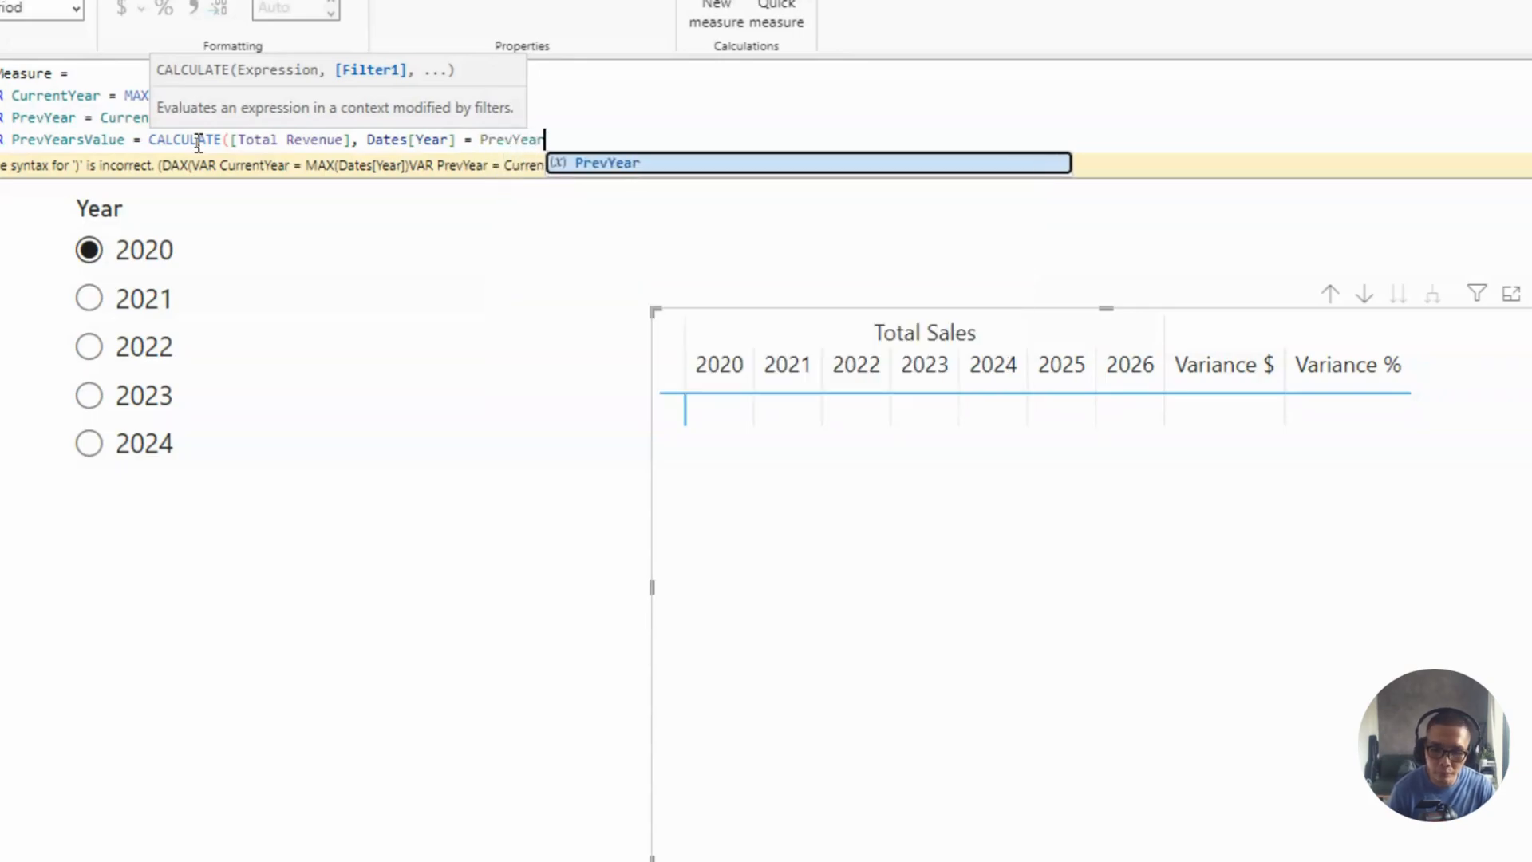
type(")")
Finish MyMeasure with a return clause that outputs PrevYearsValue, and commit the formula.
key("shift+Return")
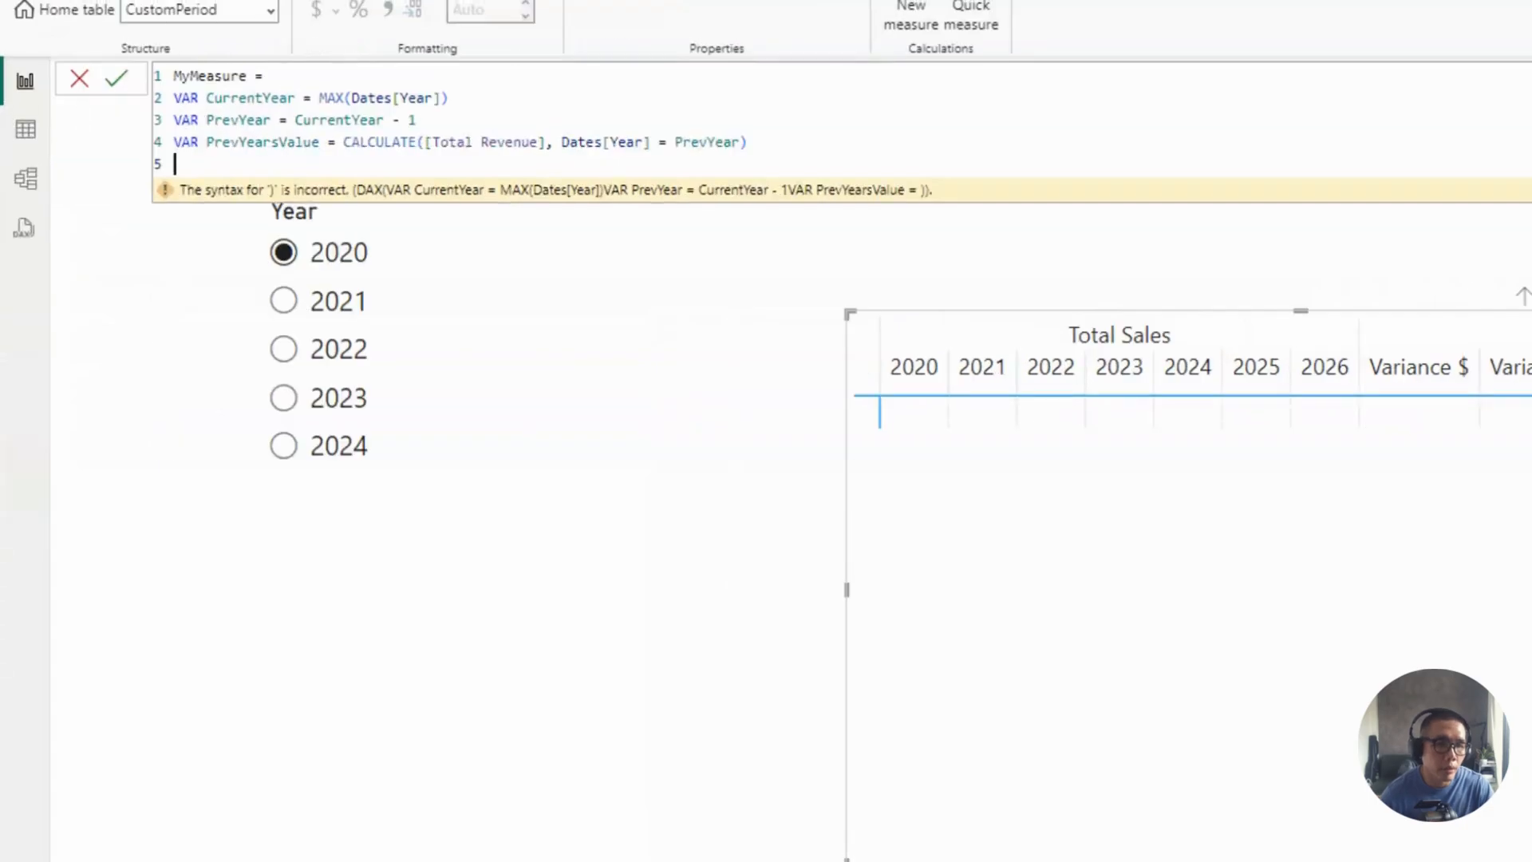
type("return")
key("shift+Return")
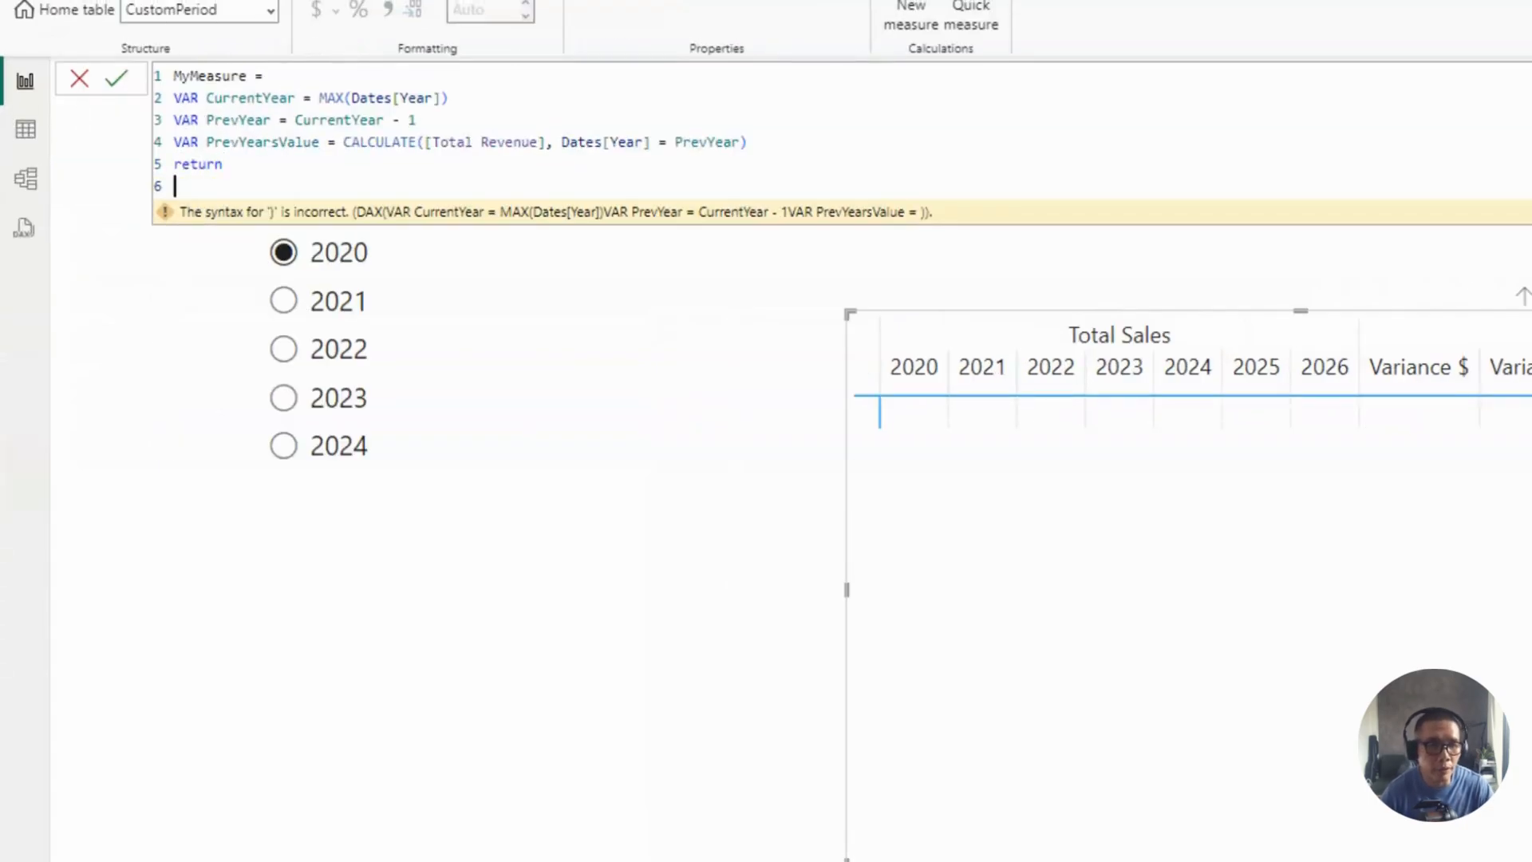
type("prev")
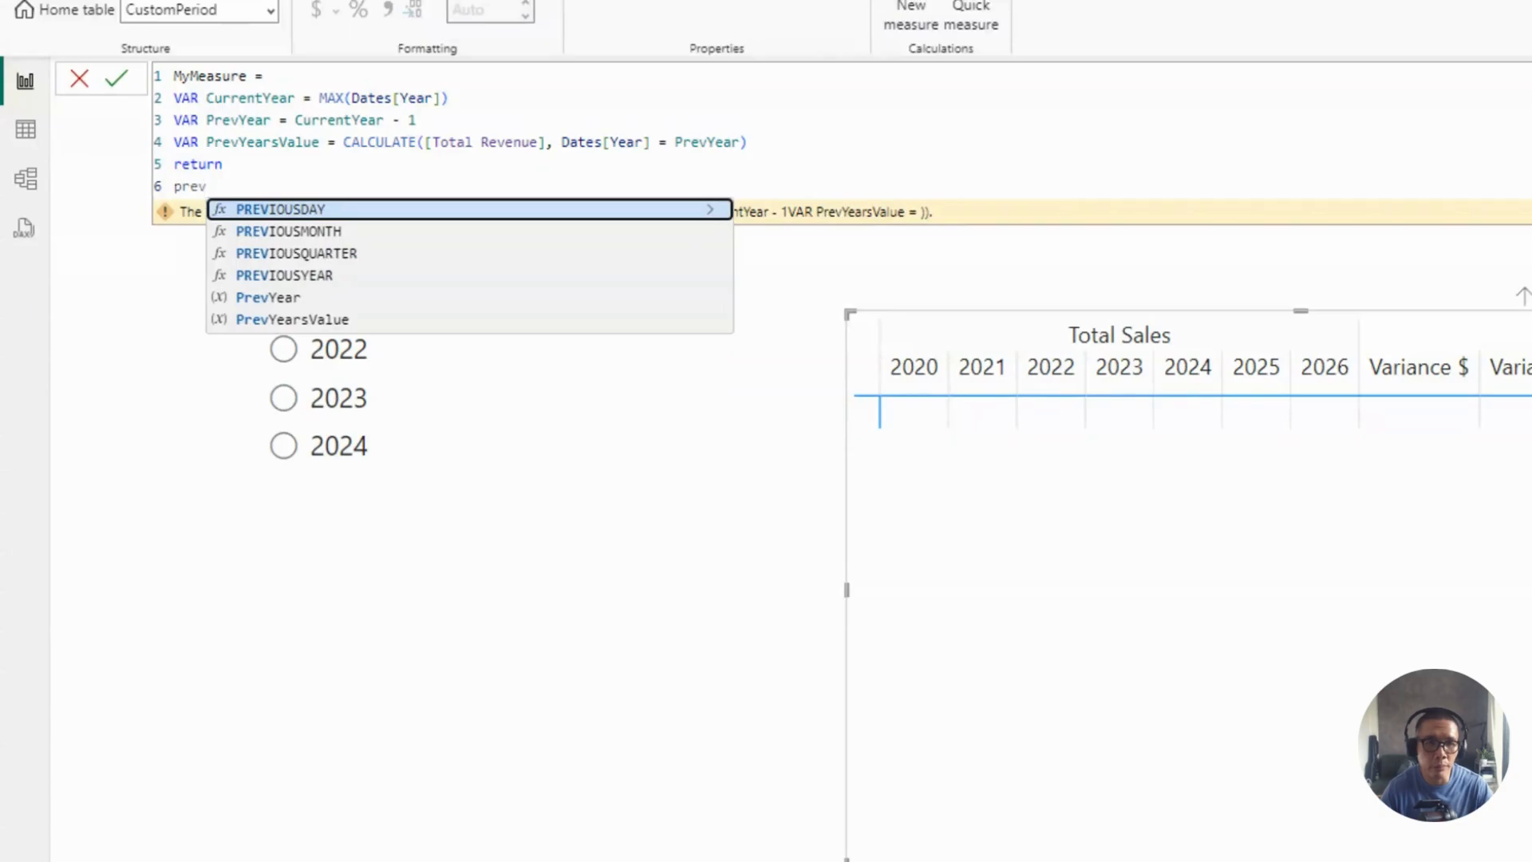
type("years")
key("Tab")
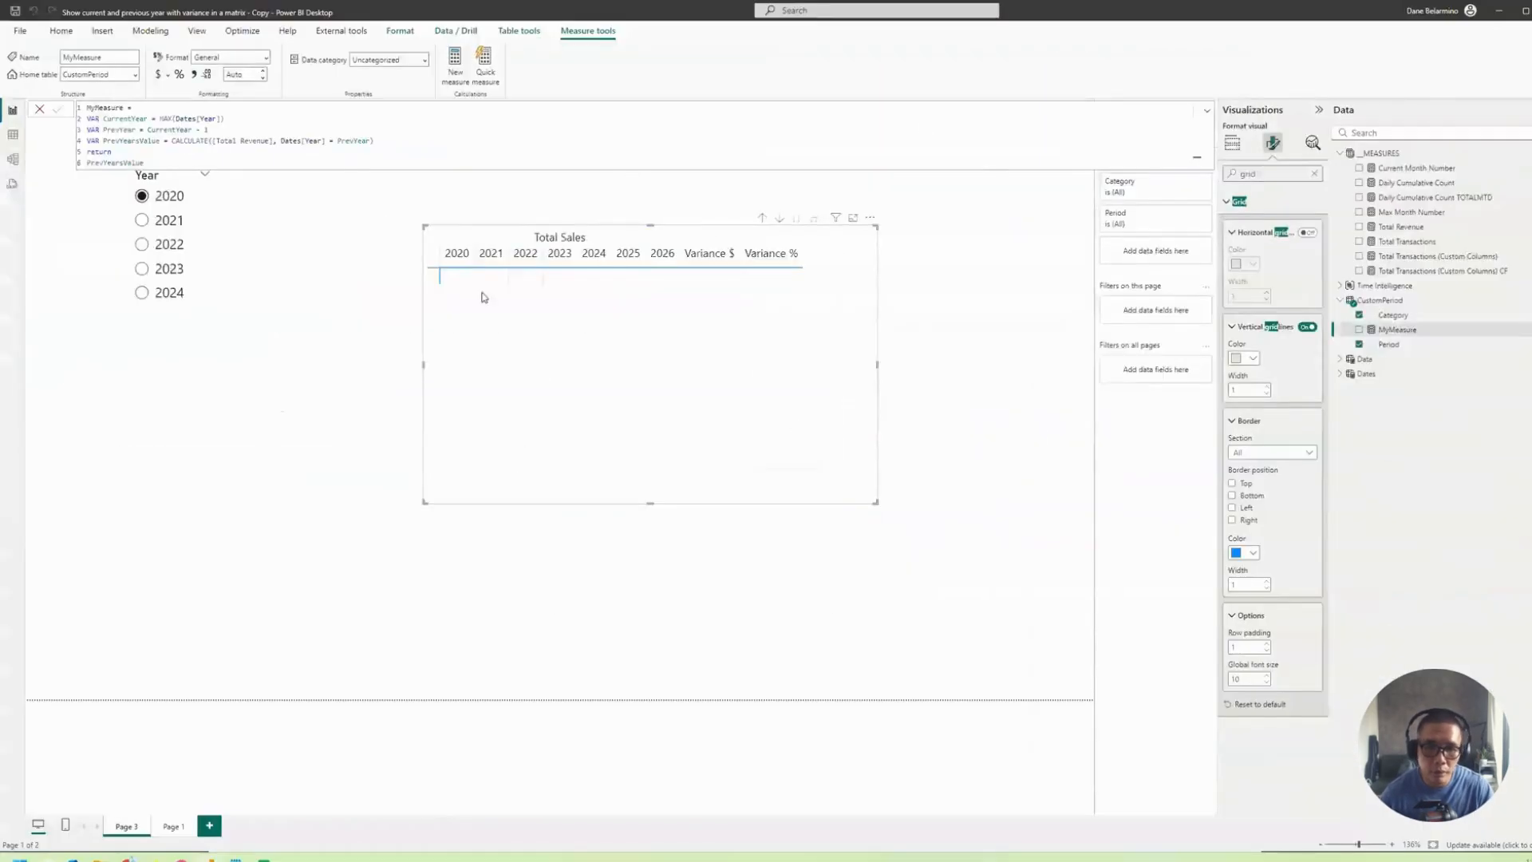
Add MyMeasure to the matrix as its values and select 2024 in the Year slicer.
left_click_drag(1395, 330, 806, 393)
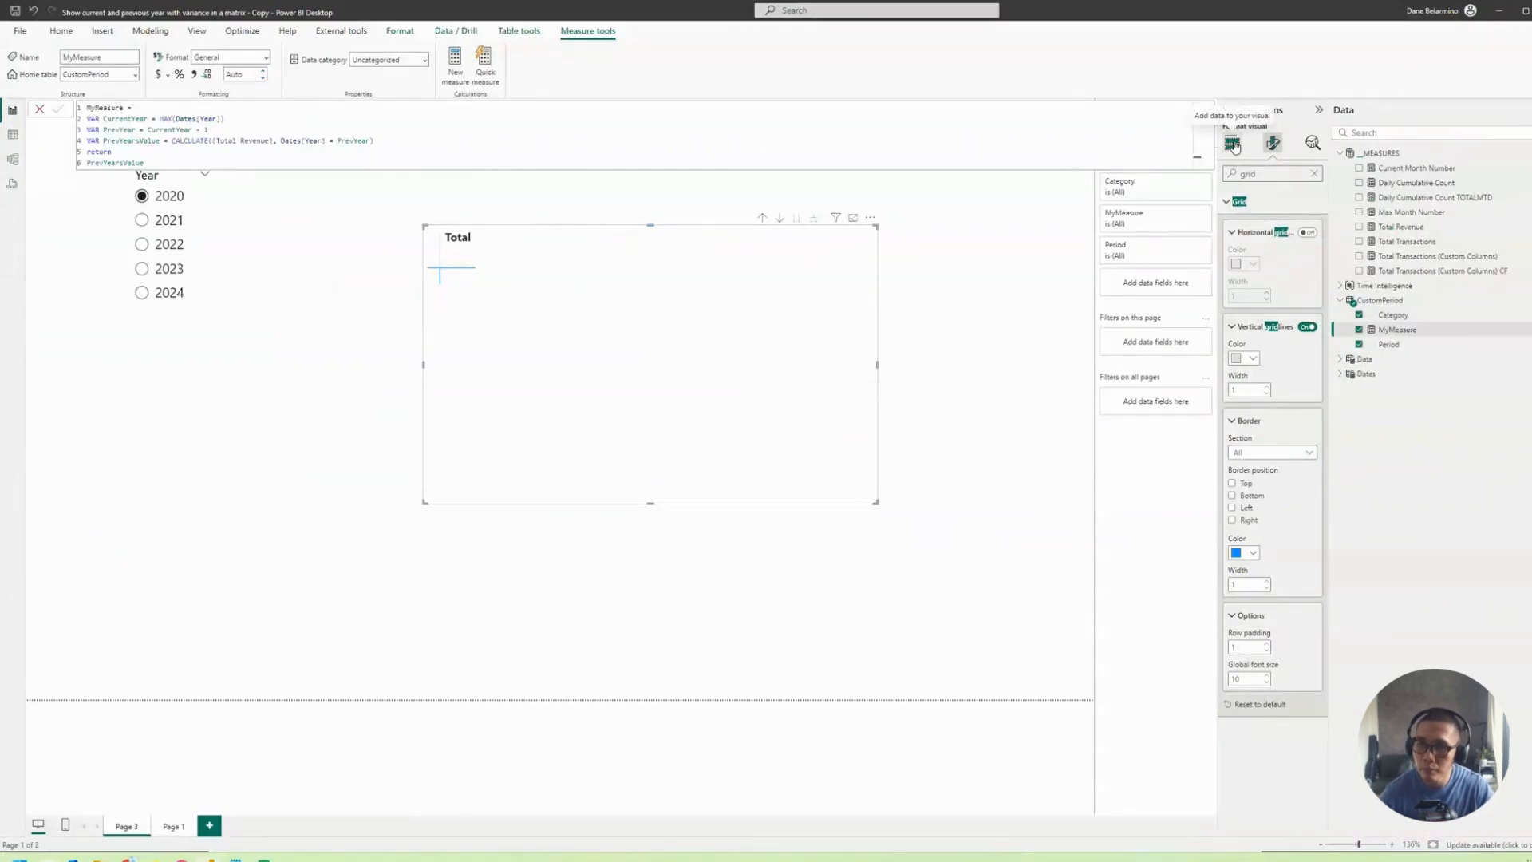
left_click(1234, 144)
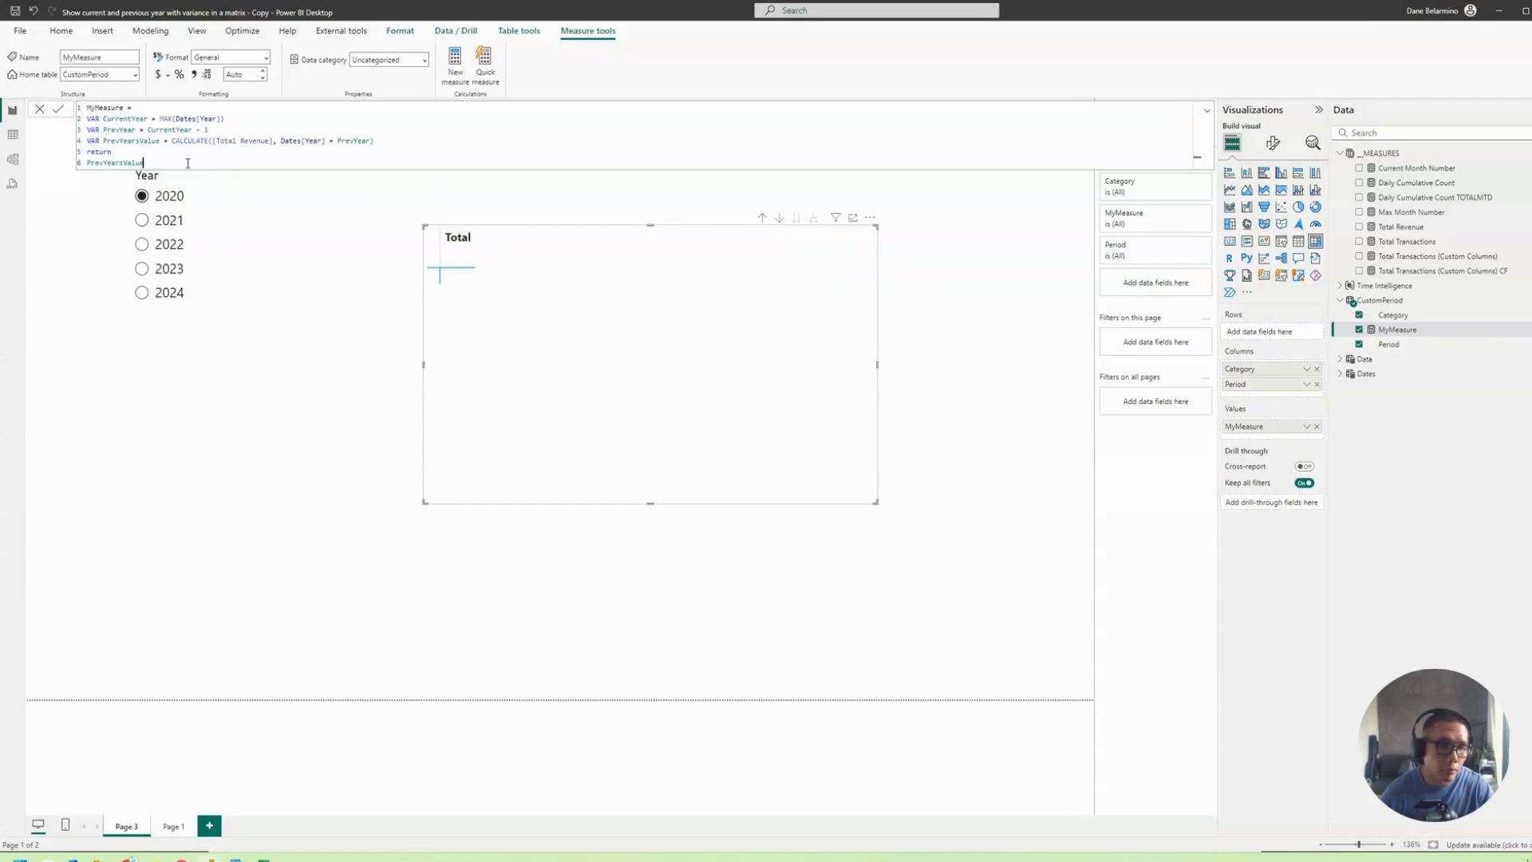
left_click(167, 293)
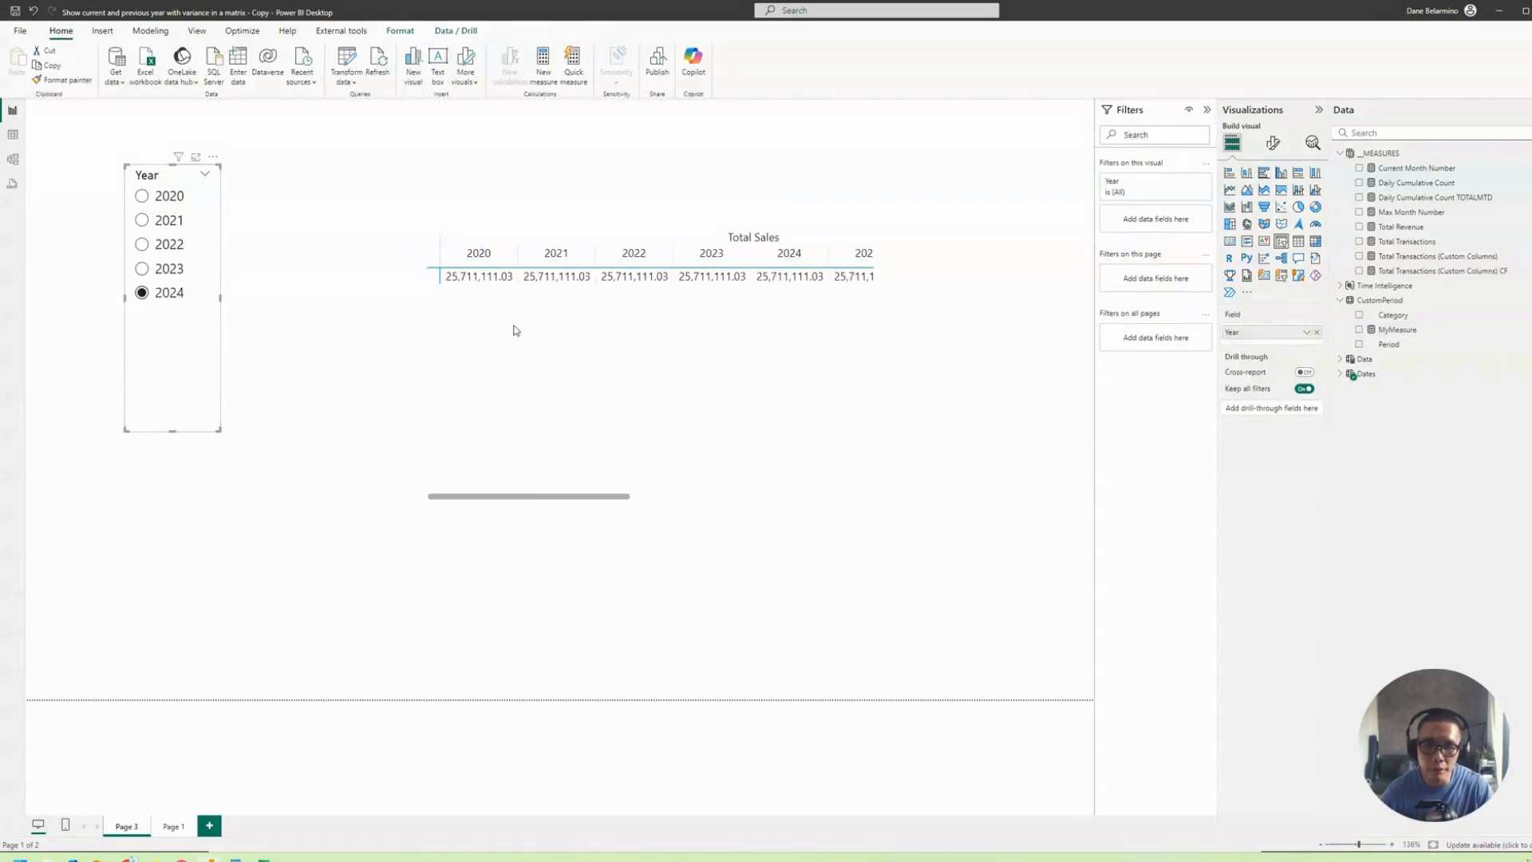
Move the matrix closer to the Year slicer and widen it to show more columns.
left_click_drag(622, 496, 855, 496)
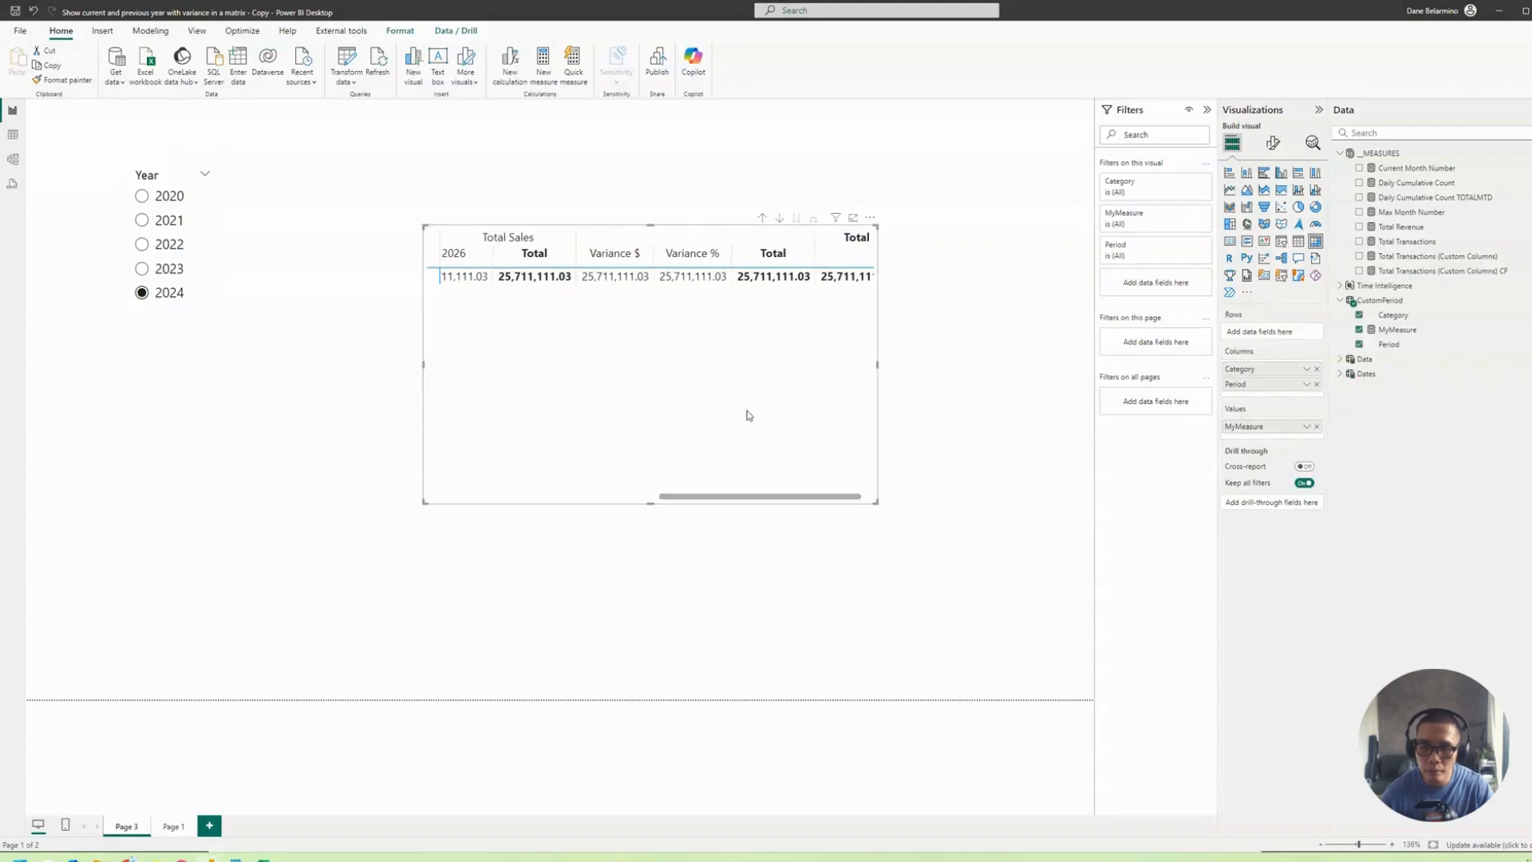
left_click_drag(748, 415, 589, 417)
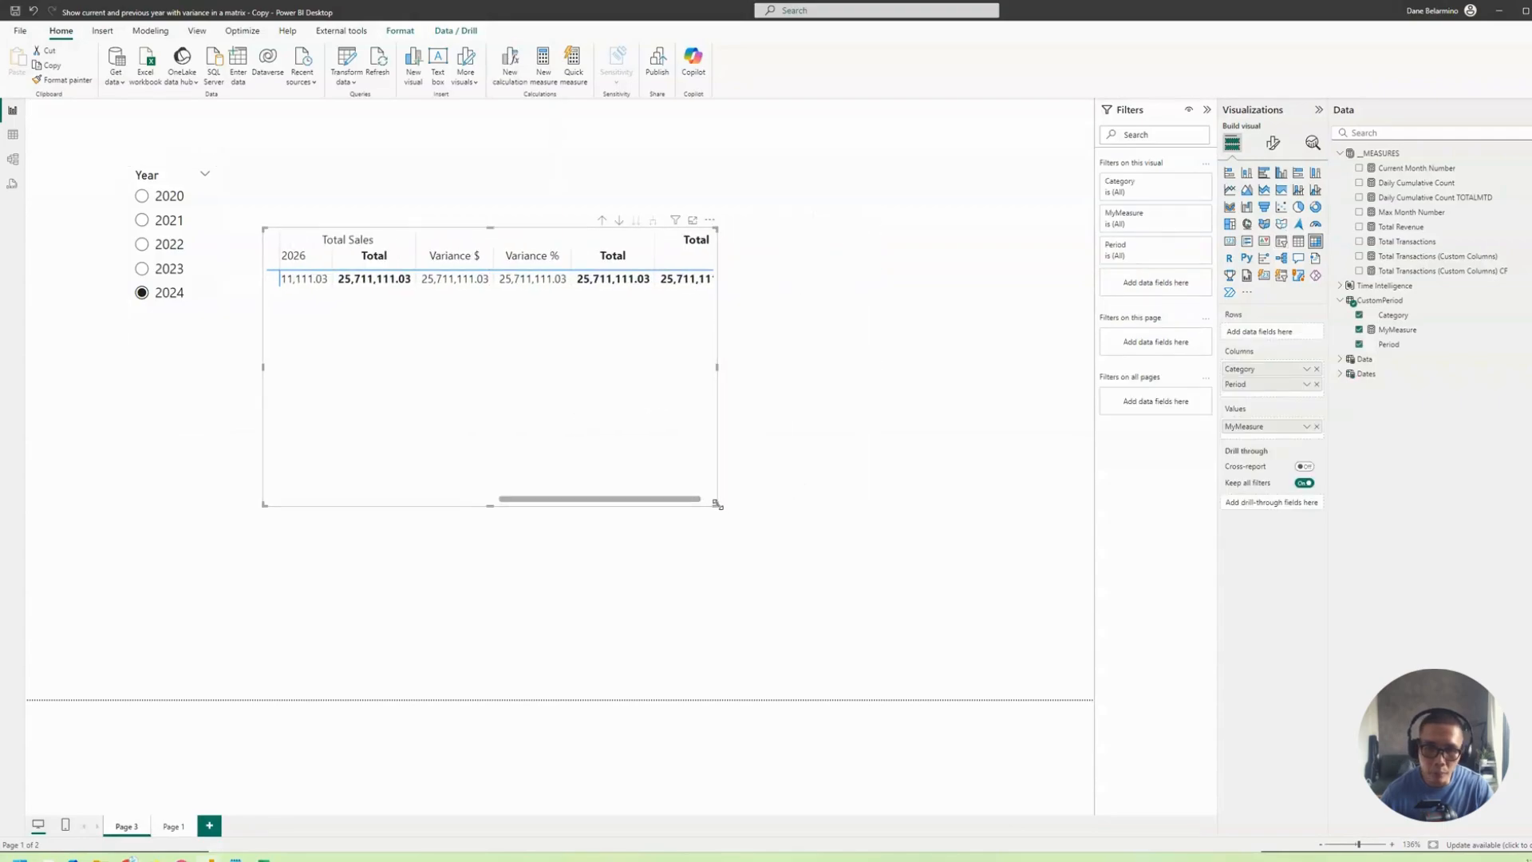
left_click_drag(718, 505, 1041, 504)
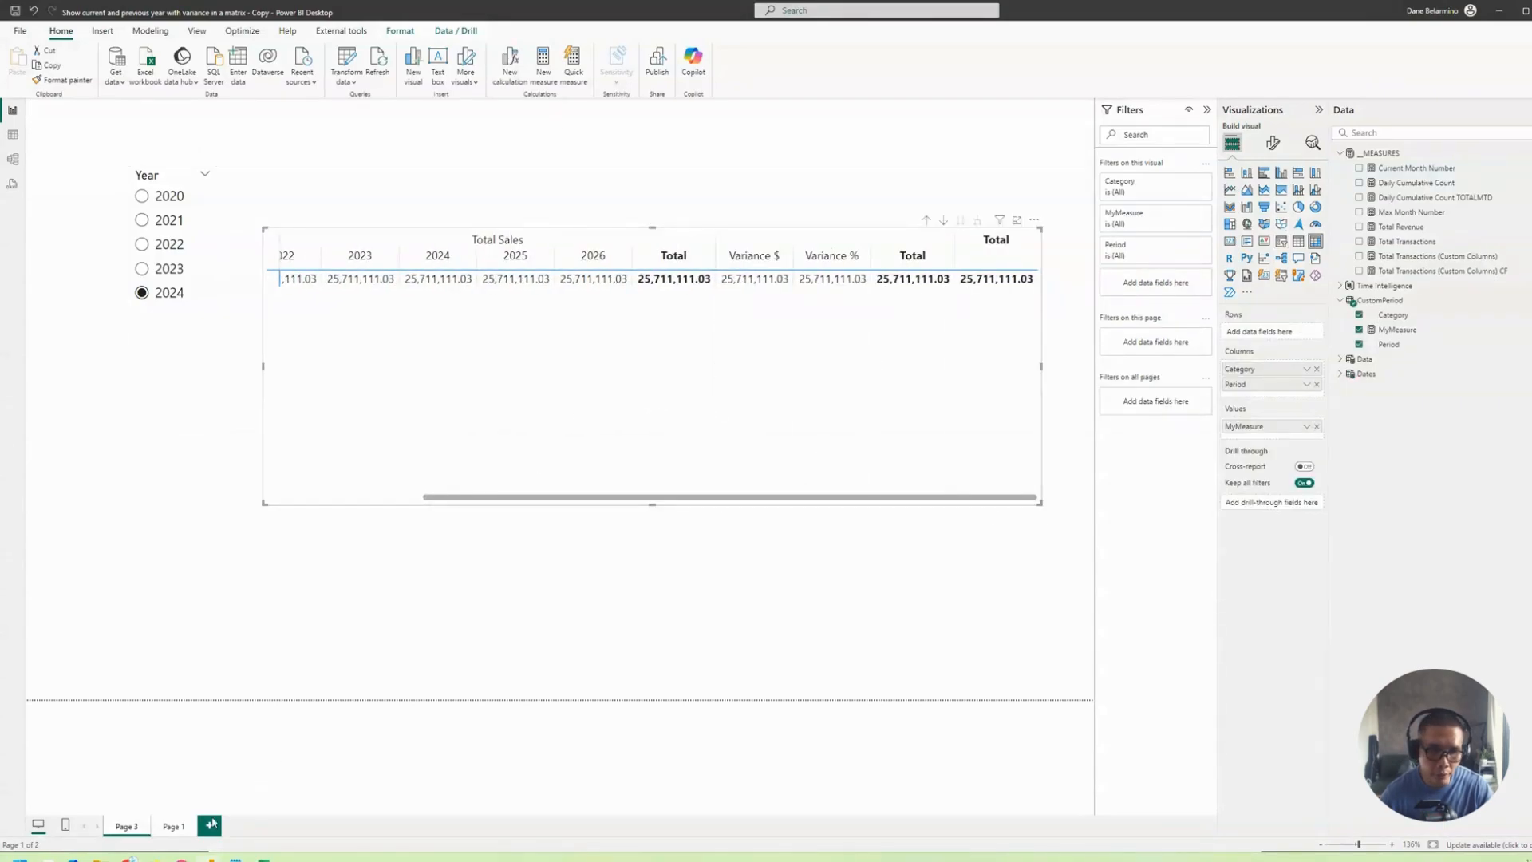
Compare the matrix values on Page 3 with the Total Revenue by year table on Page 1.
left_click(172, 827)
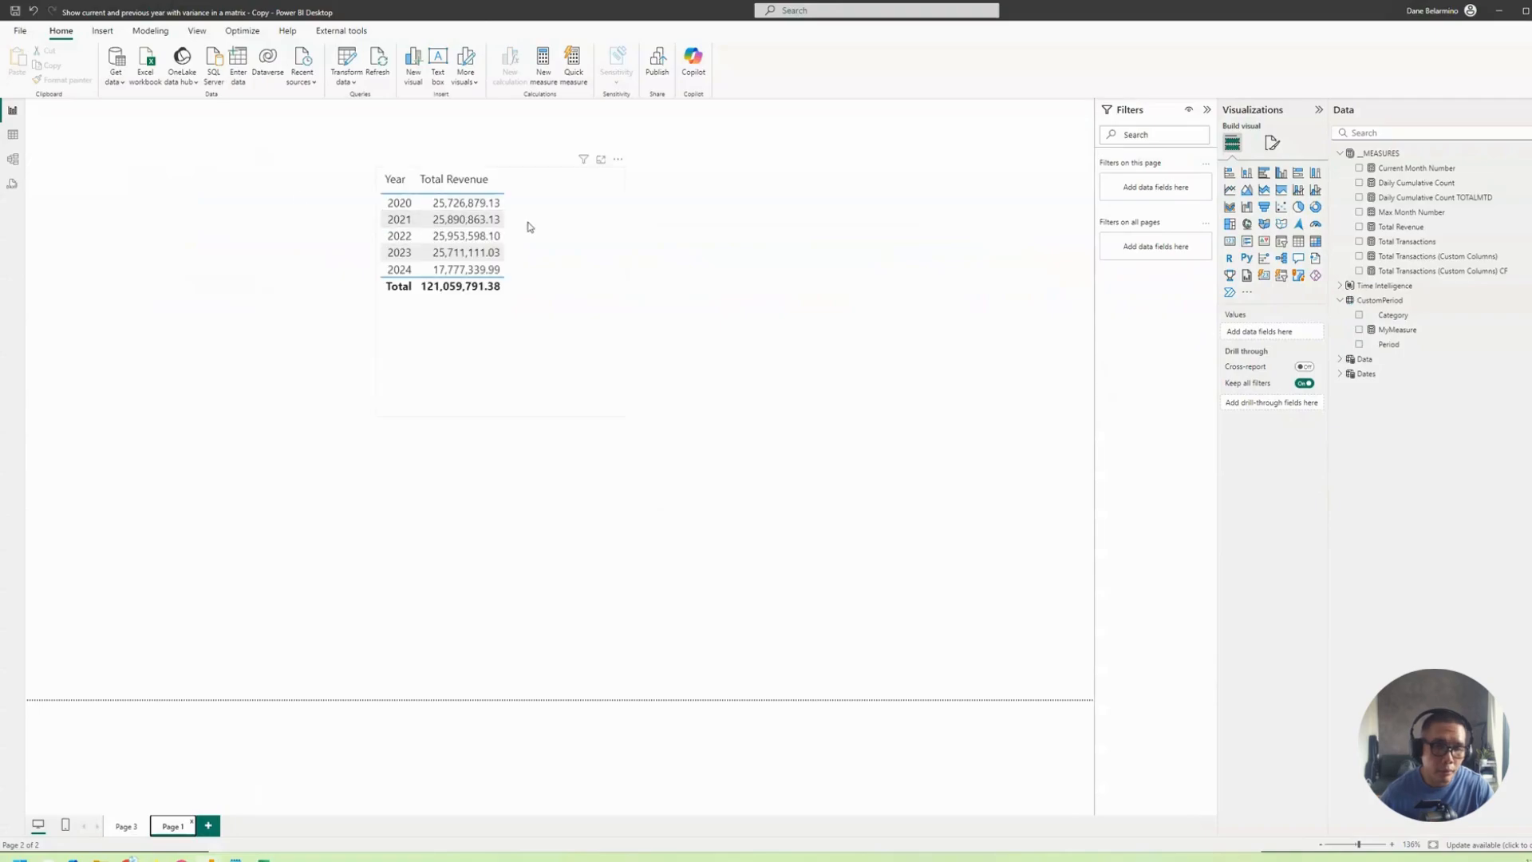
left_click(567, 298)
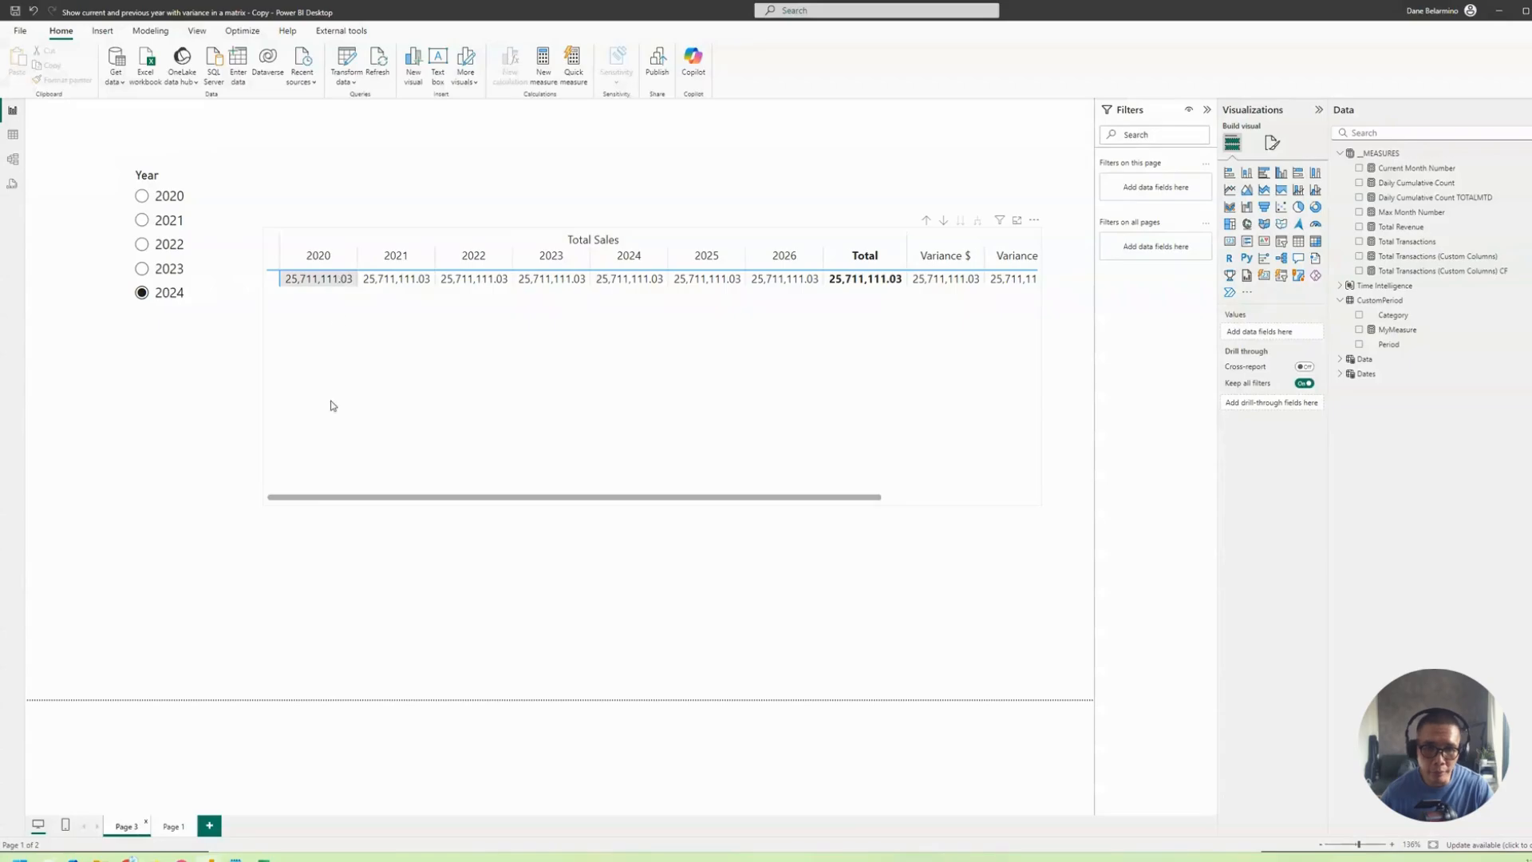
left_click(172, 827)
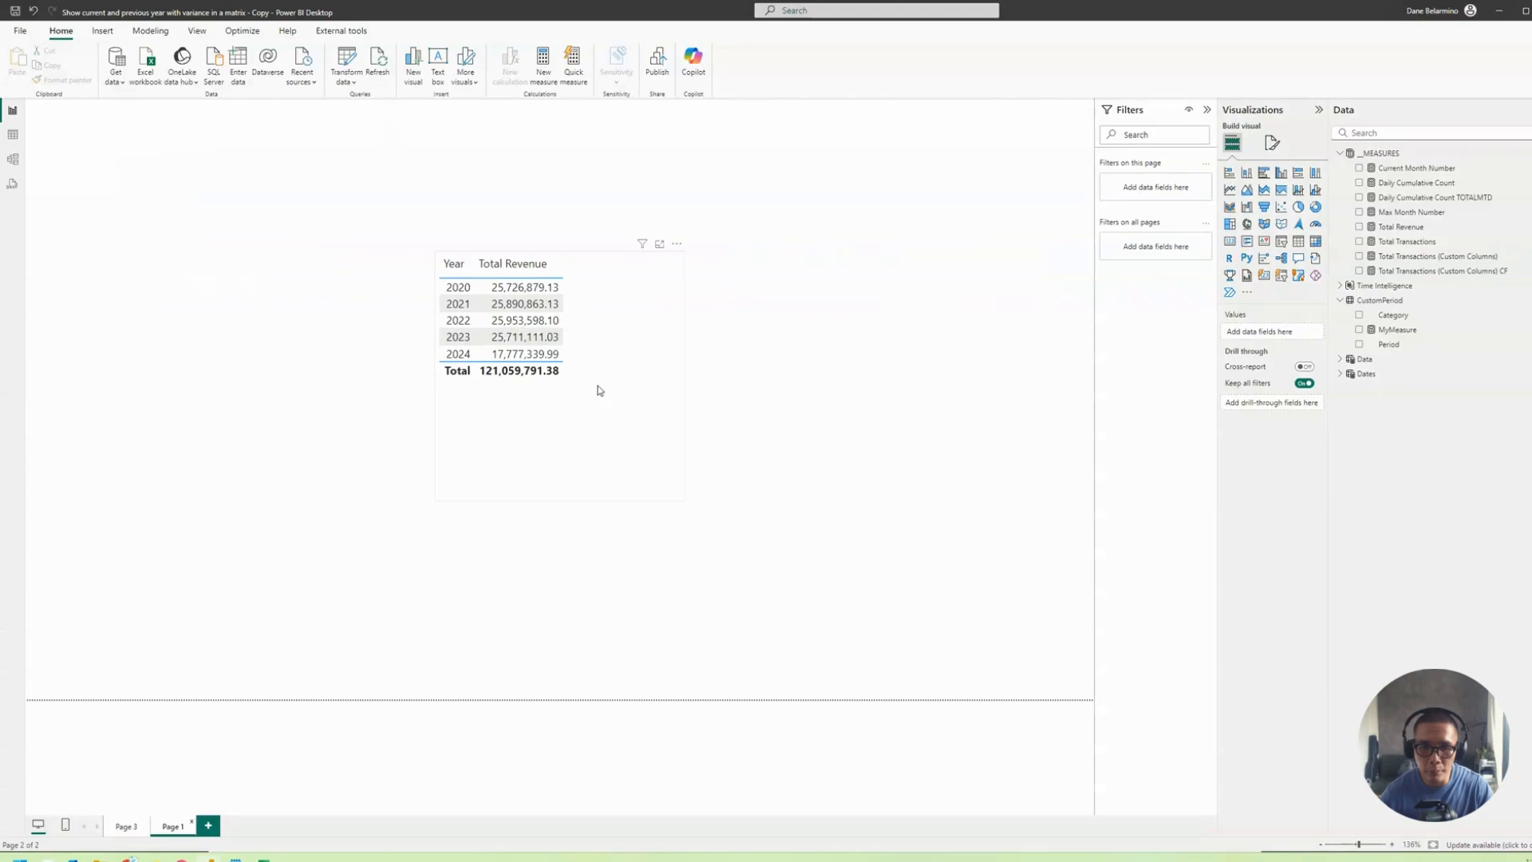
On Page 3, add a DollarVariance variable to MyMeasure before the return clause, calculated as [Total Revenue] - PrevYearsValue.
left_click(125, 827)
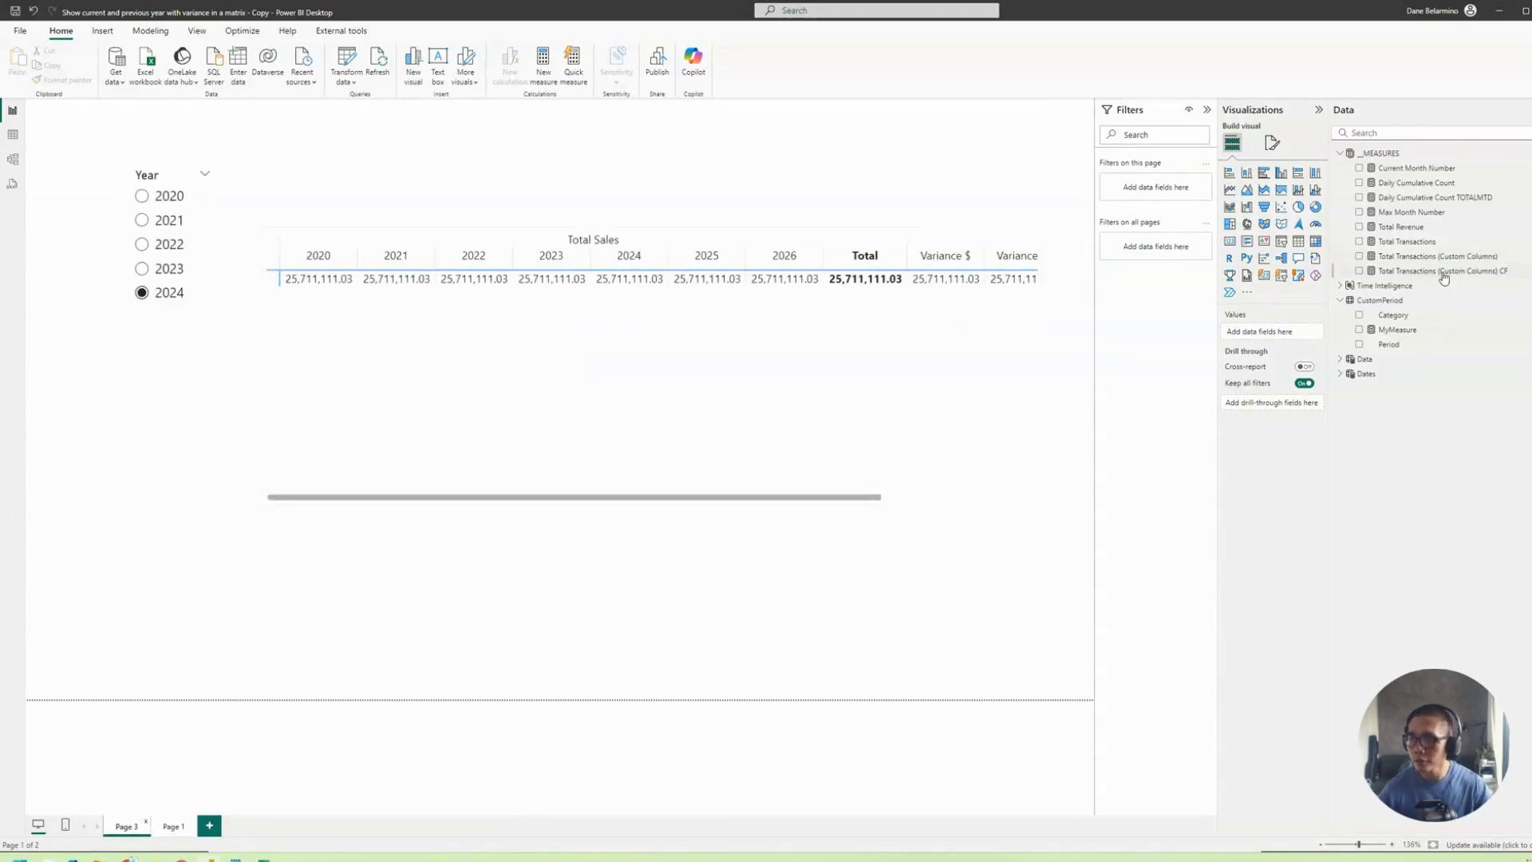
left_click(1397, 329)
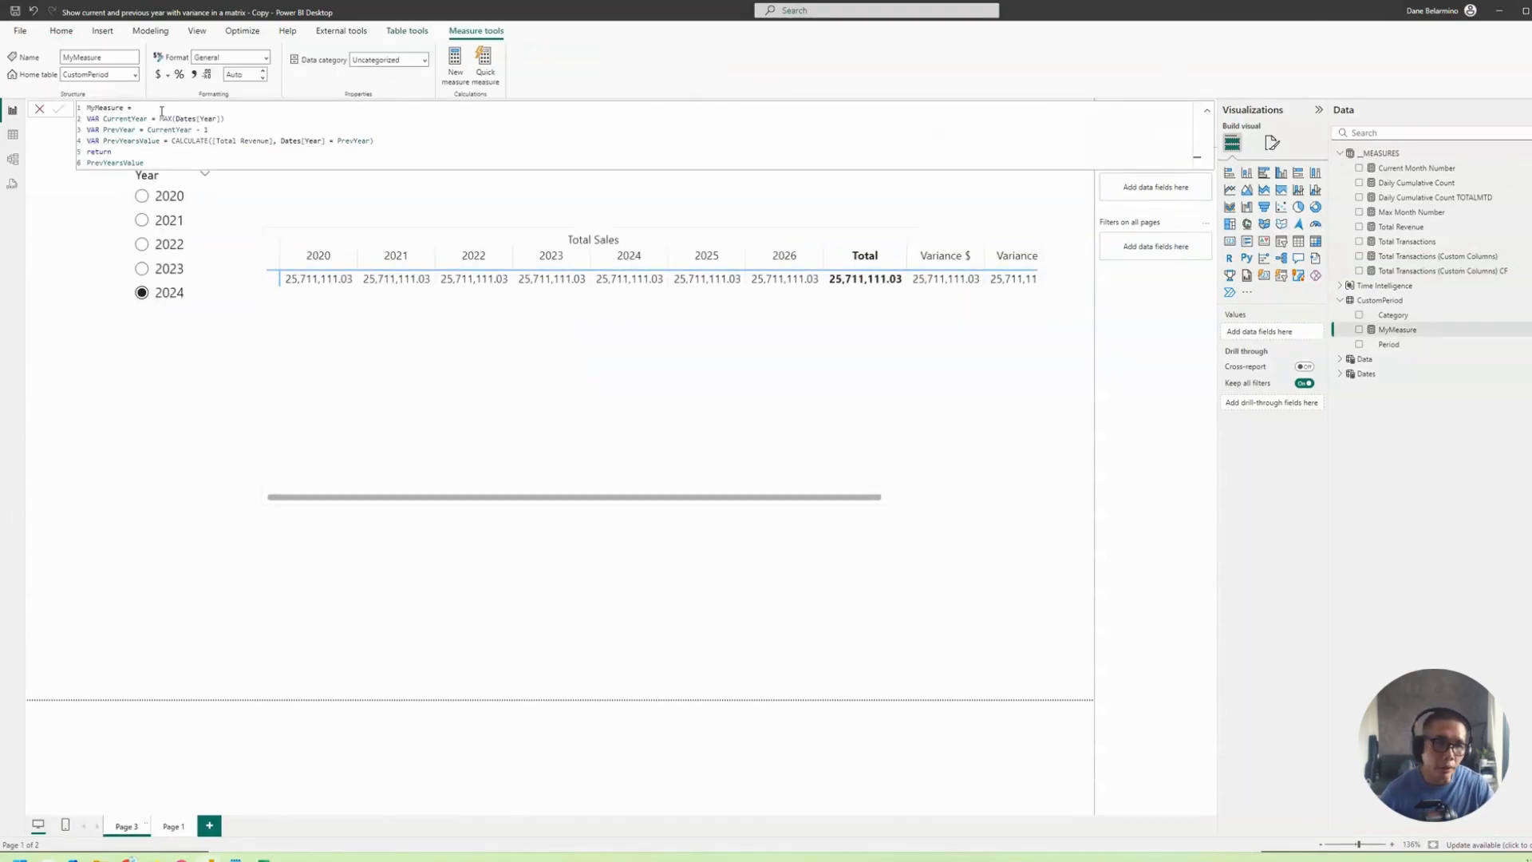
left_click(408, 145)
key("Return")
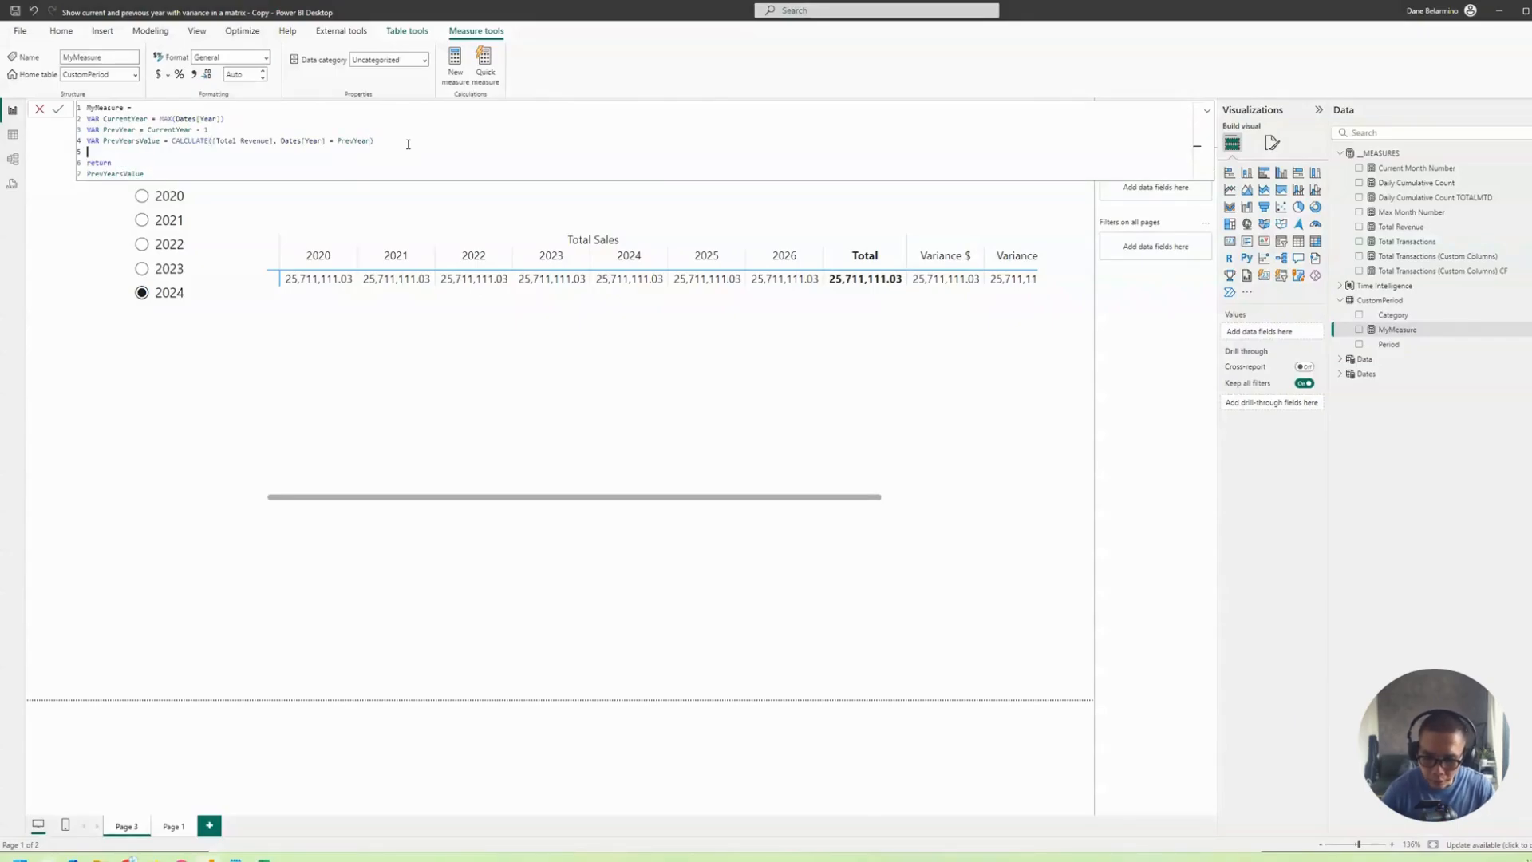
type("VAR")
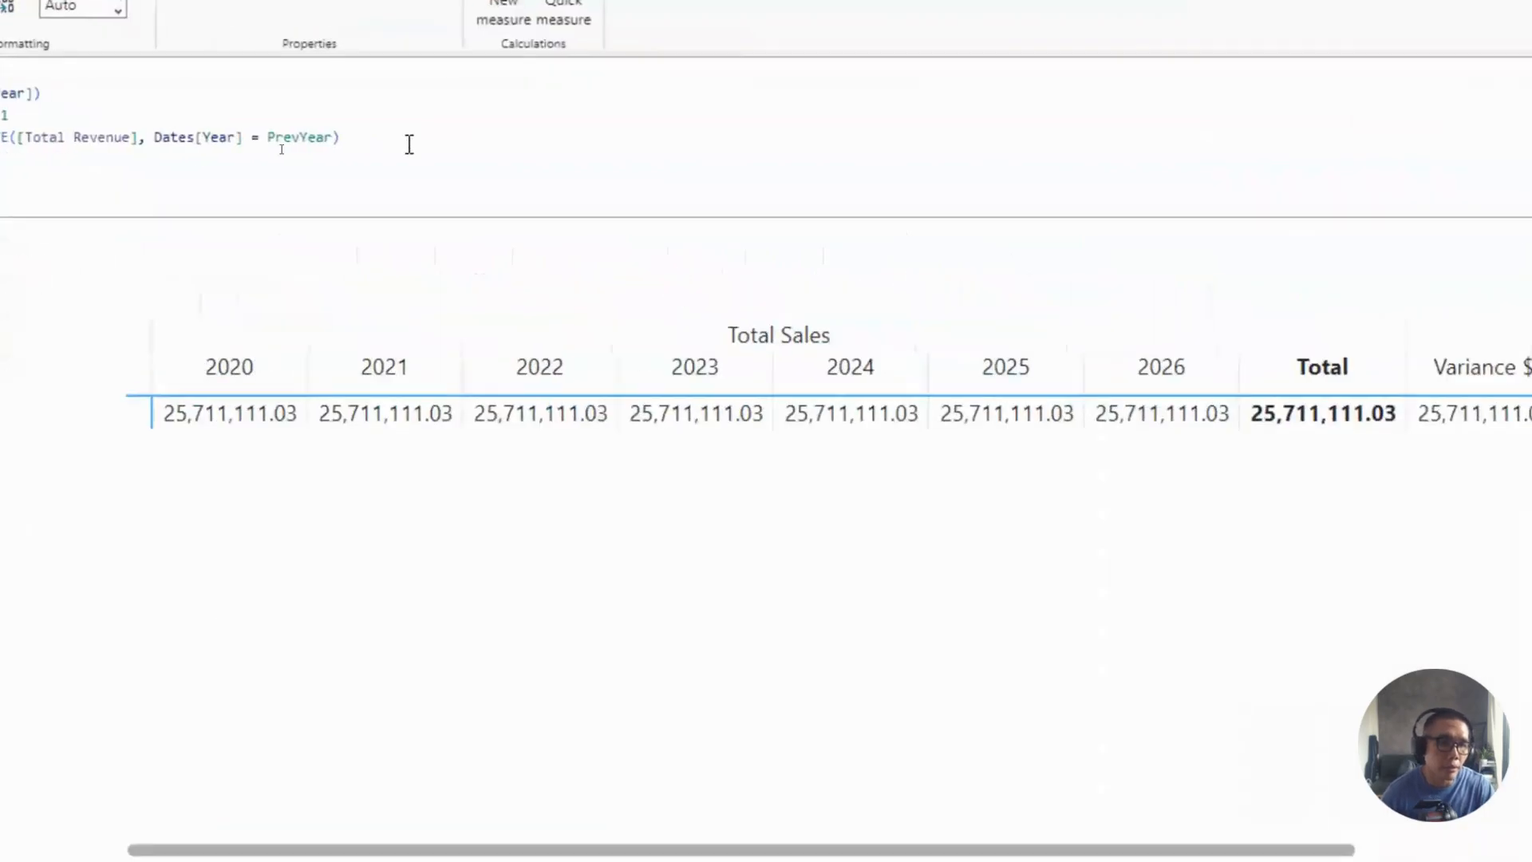
type("DollarVariance = ")
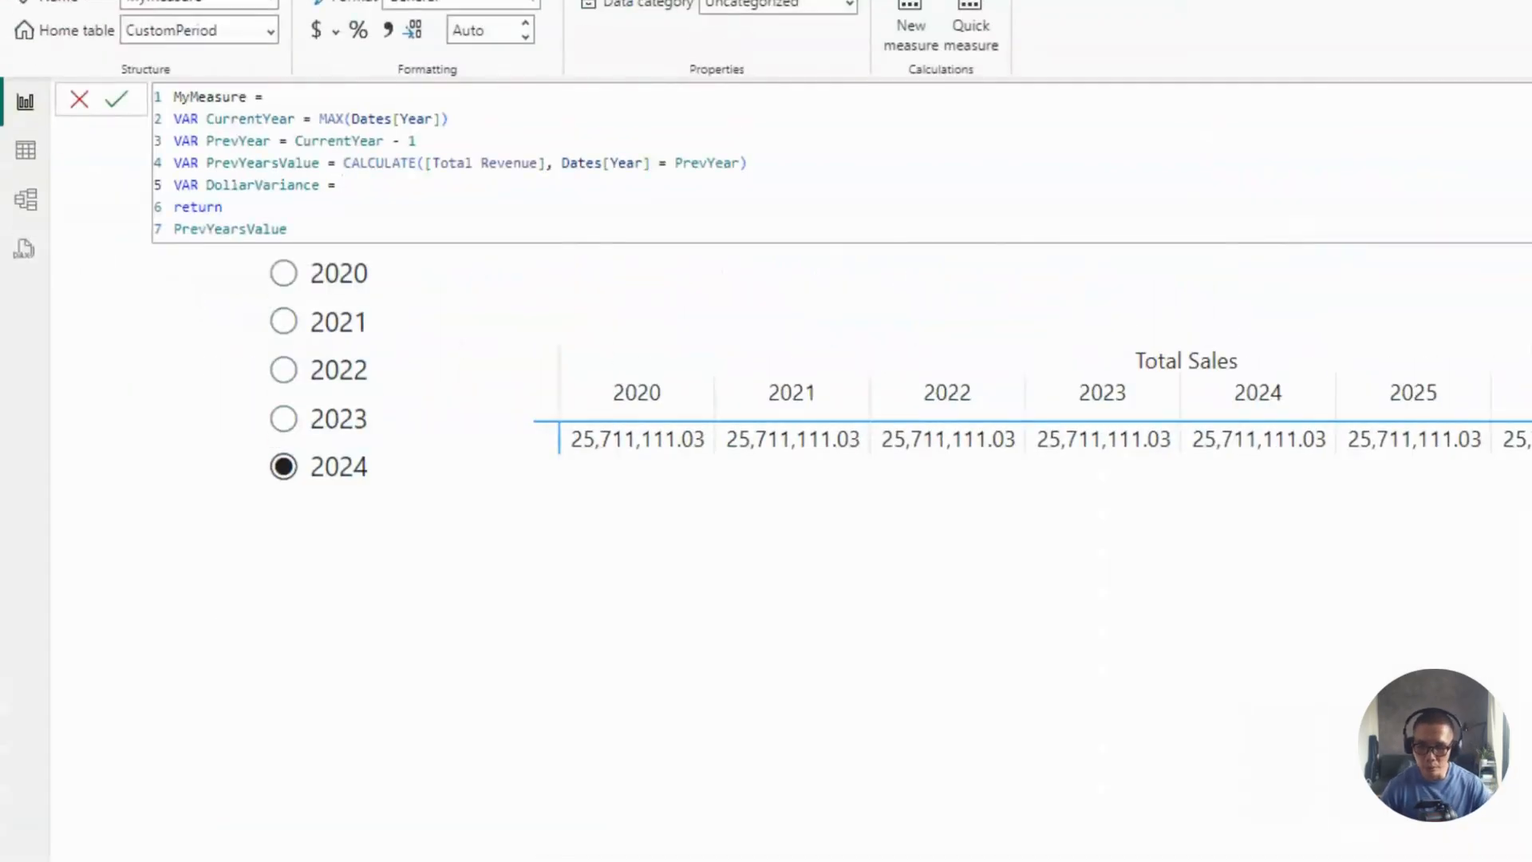
type("[totalreve")
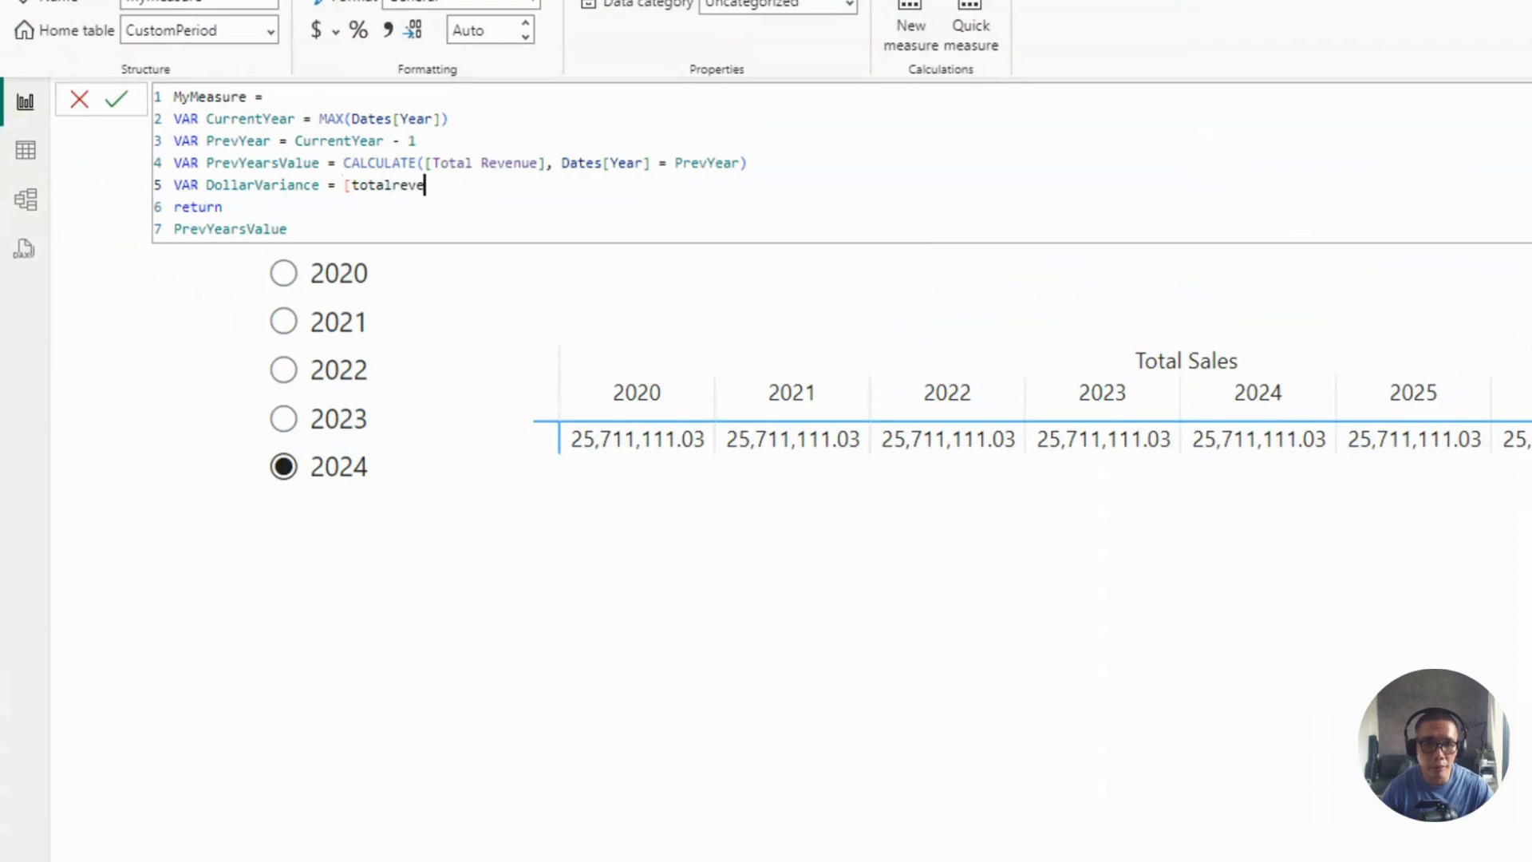
key("BackSpace")
key("BackSpace")
key("BackSpace")
key("BackSpace")
type("rever")
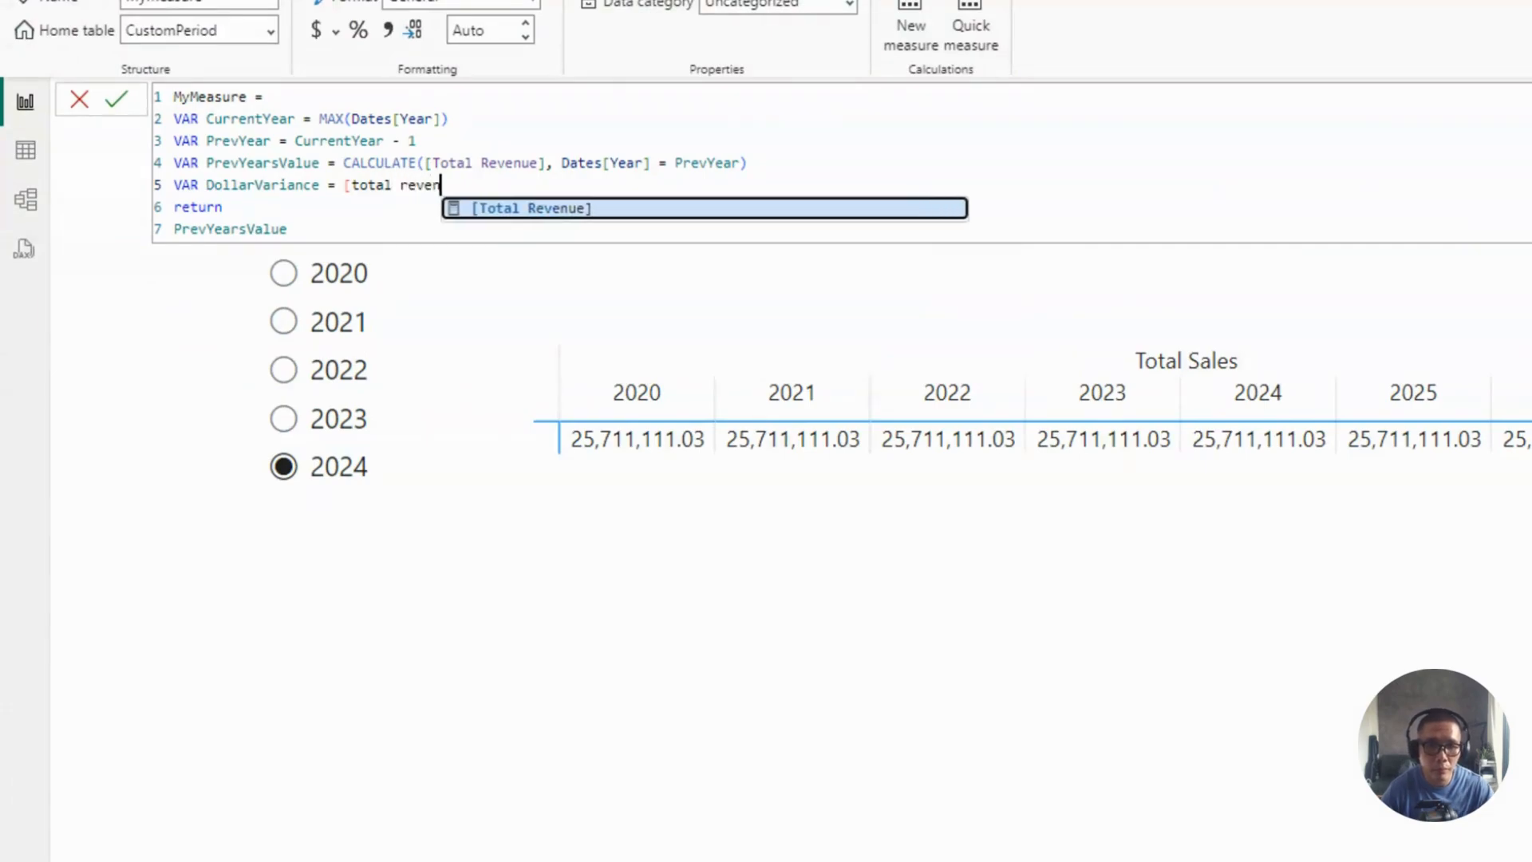
key("Tab")
type("- PrevYearsValue")
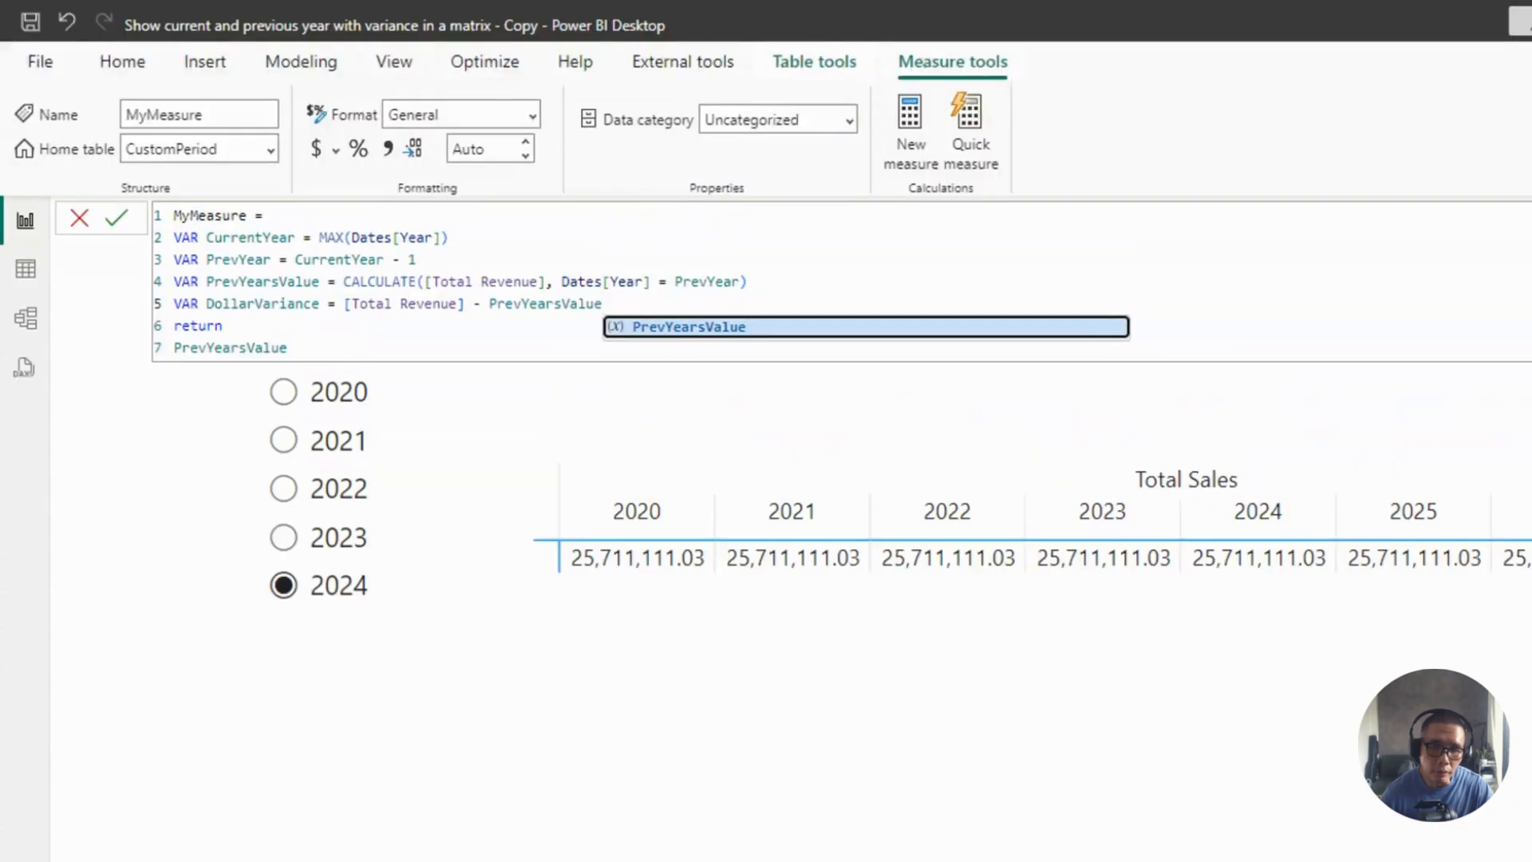
Declare a variable named DollarPctVariance on a new line below DollarVariance in the MyMeasure formula.
key("shift+Return")
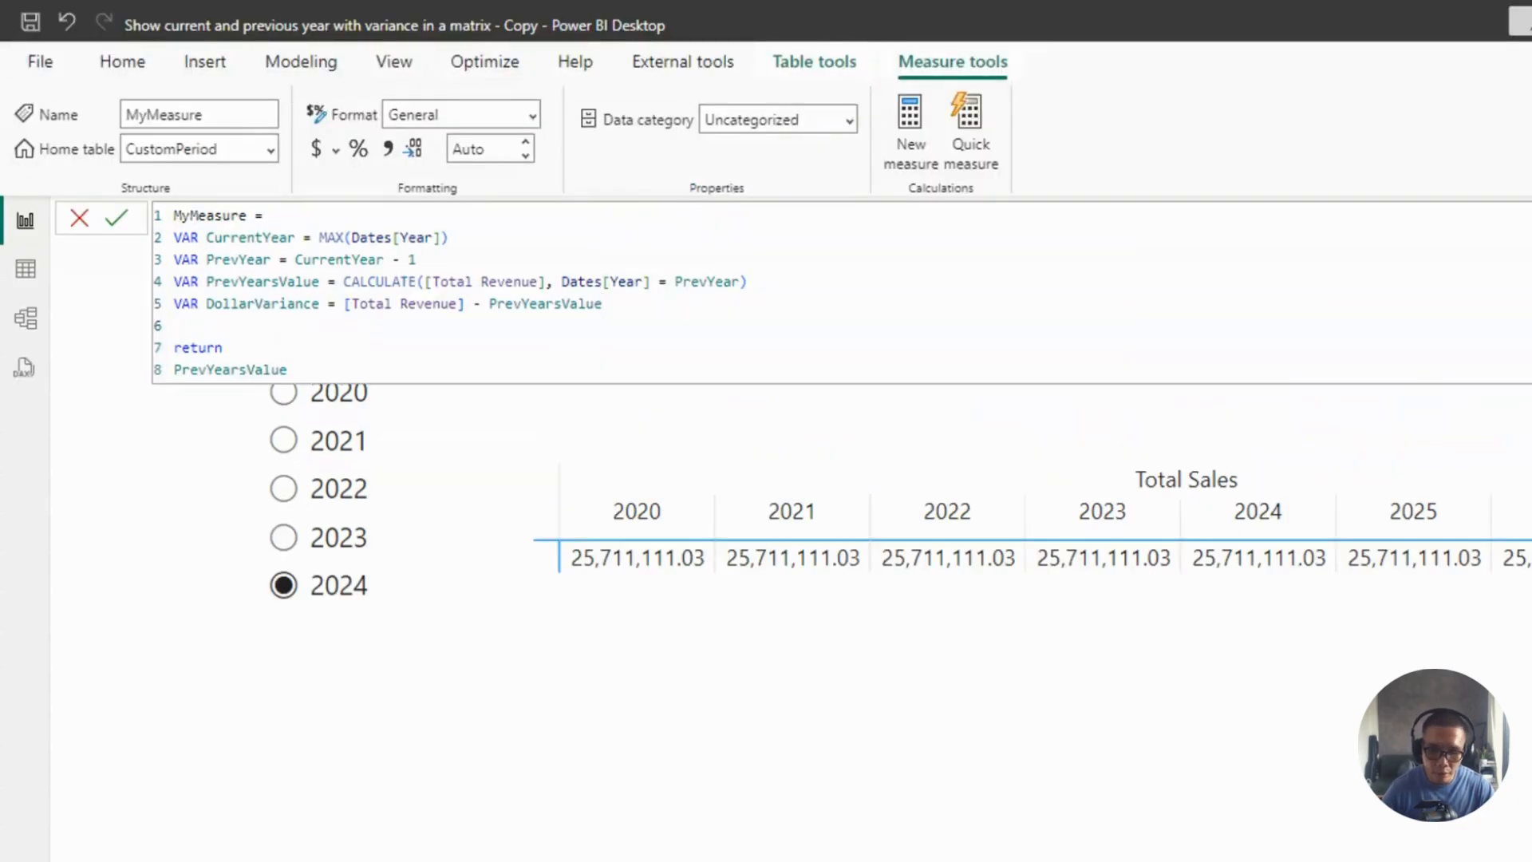
type("VAR")
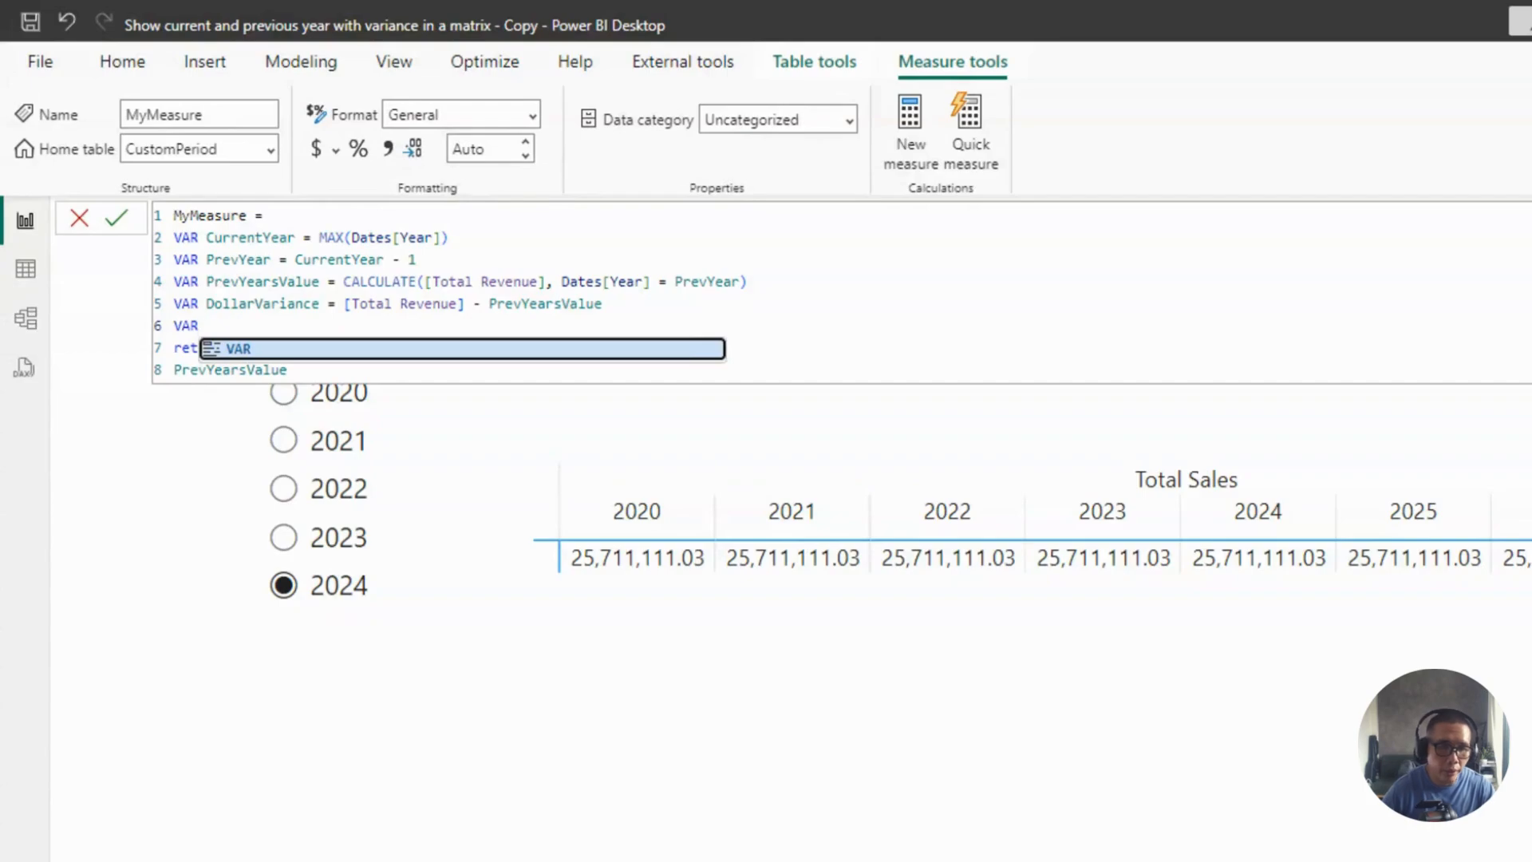
type(" Dollar")
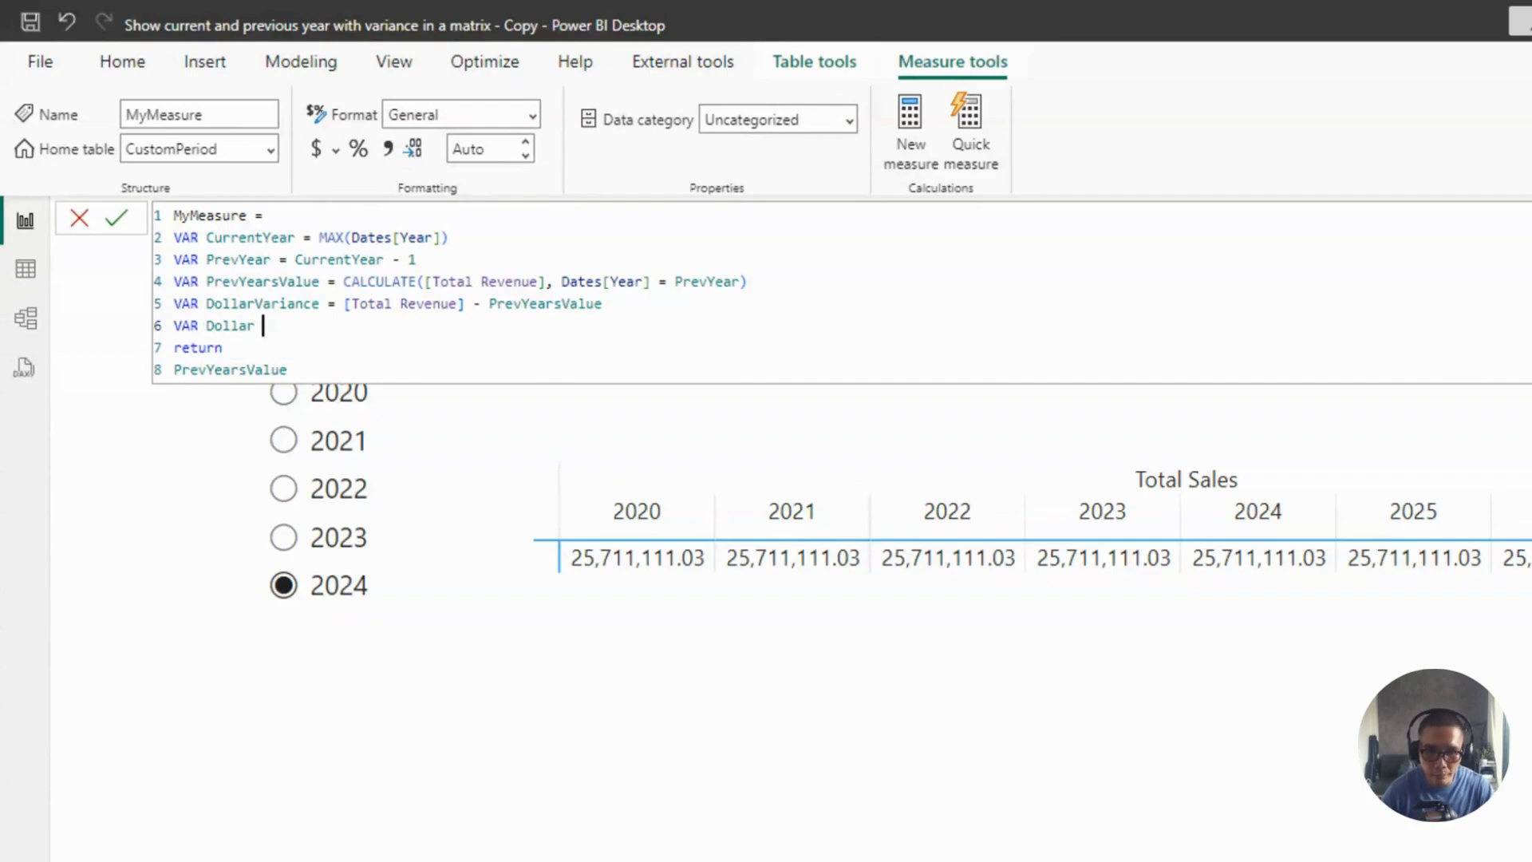
type("Pct")
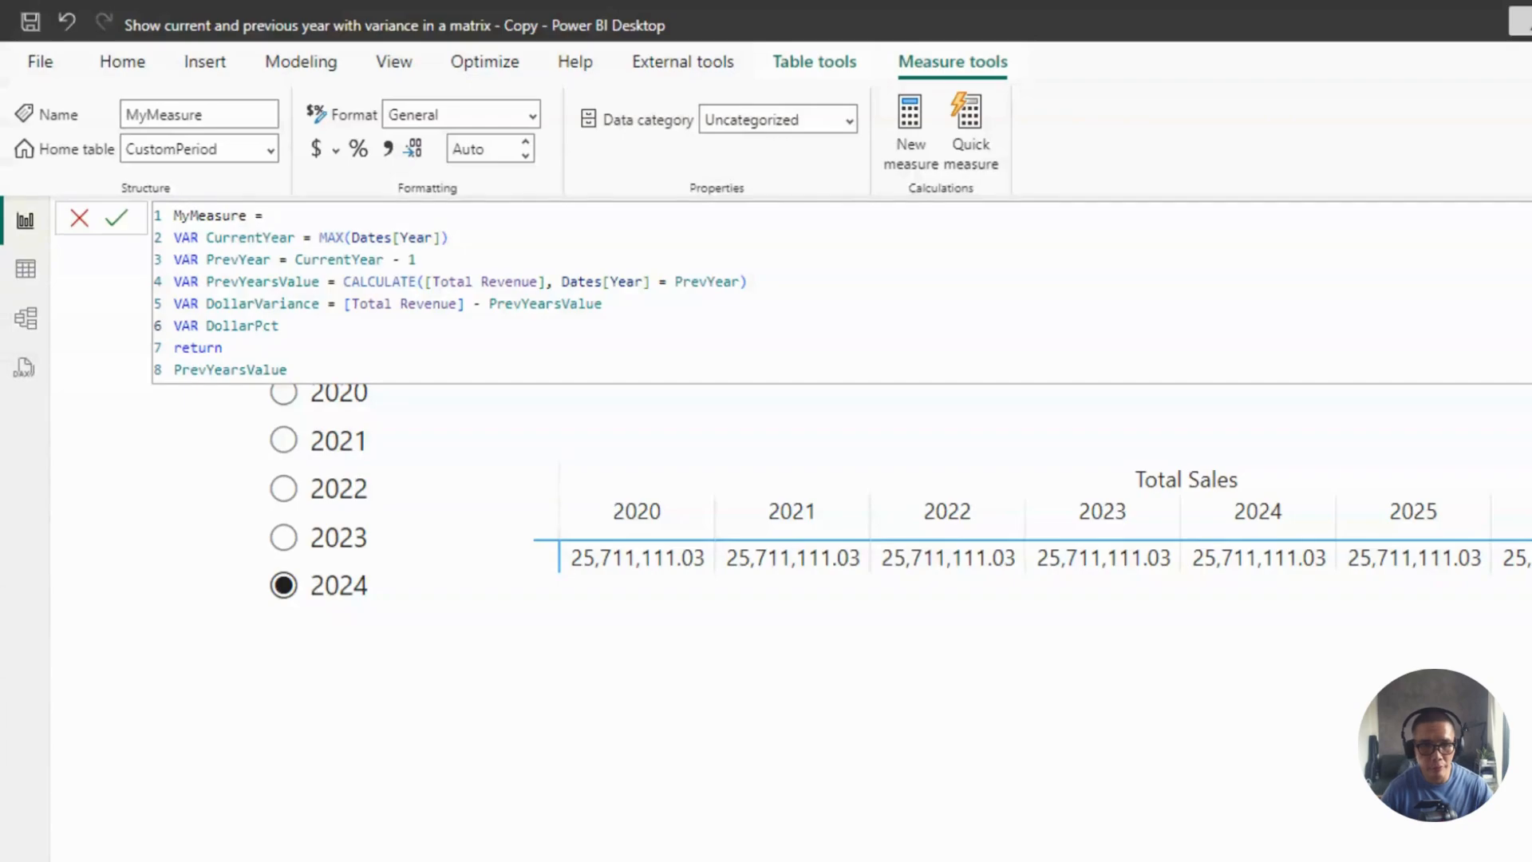
type("Varanc")
key("BackSpace")
key("BackSpace")
key("BackSpace")
type("ian")
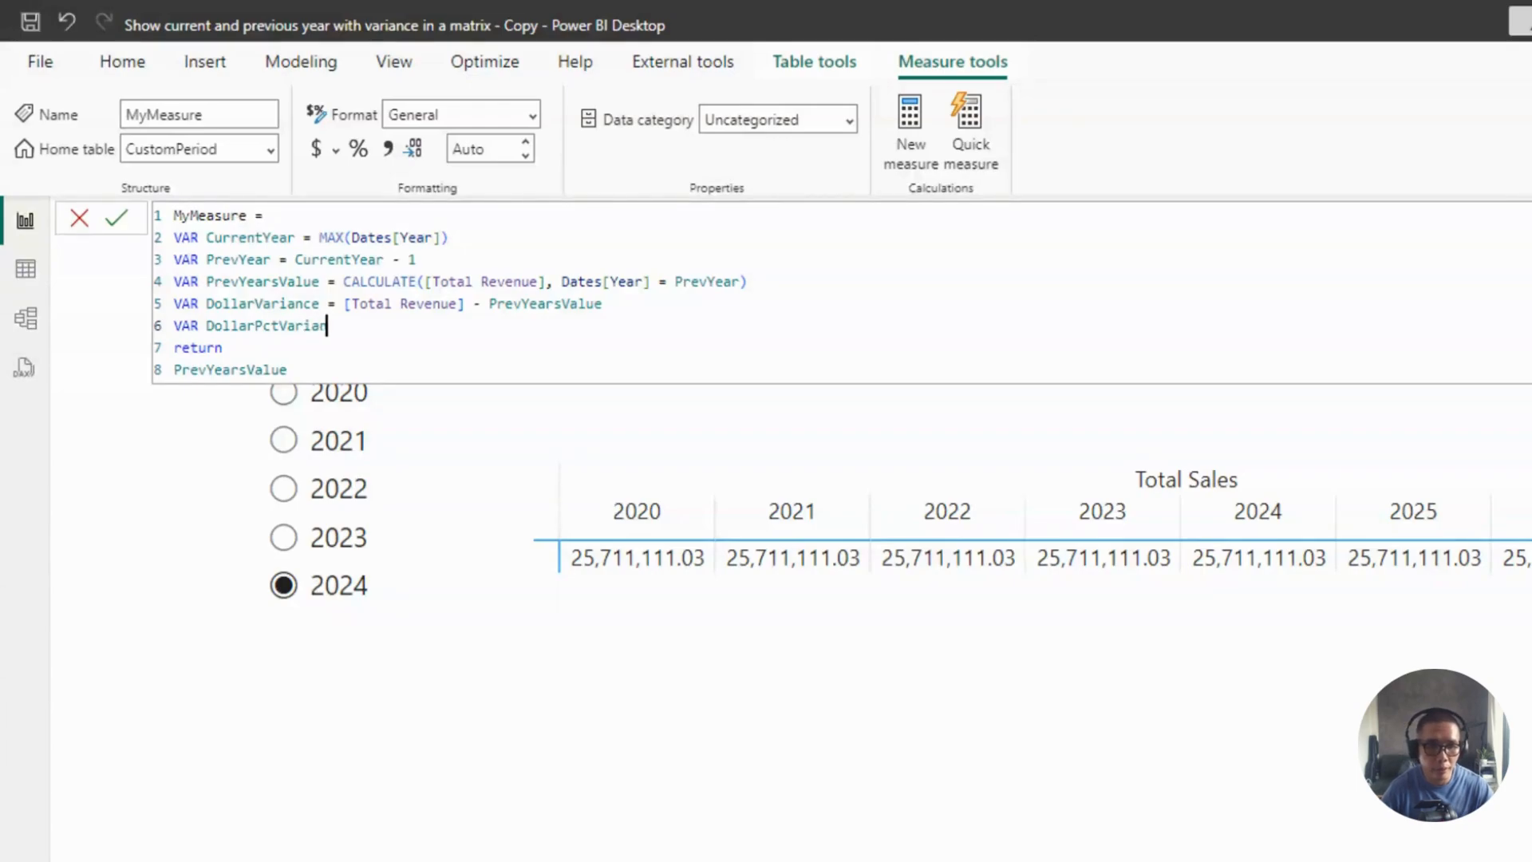
type("ce = ")
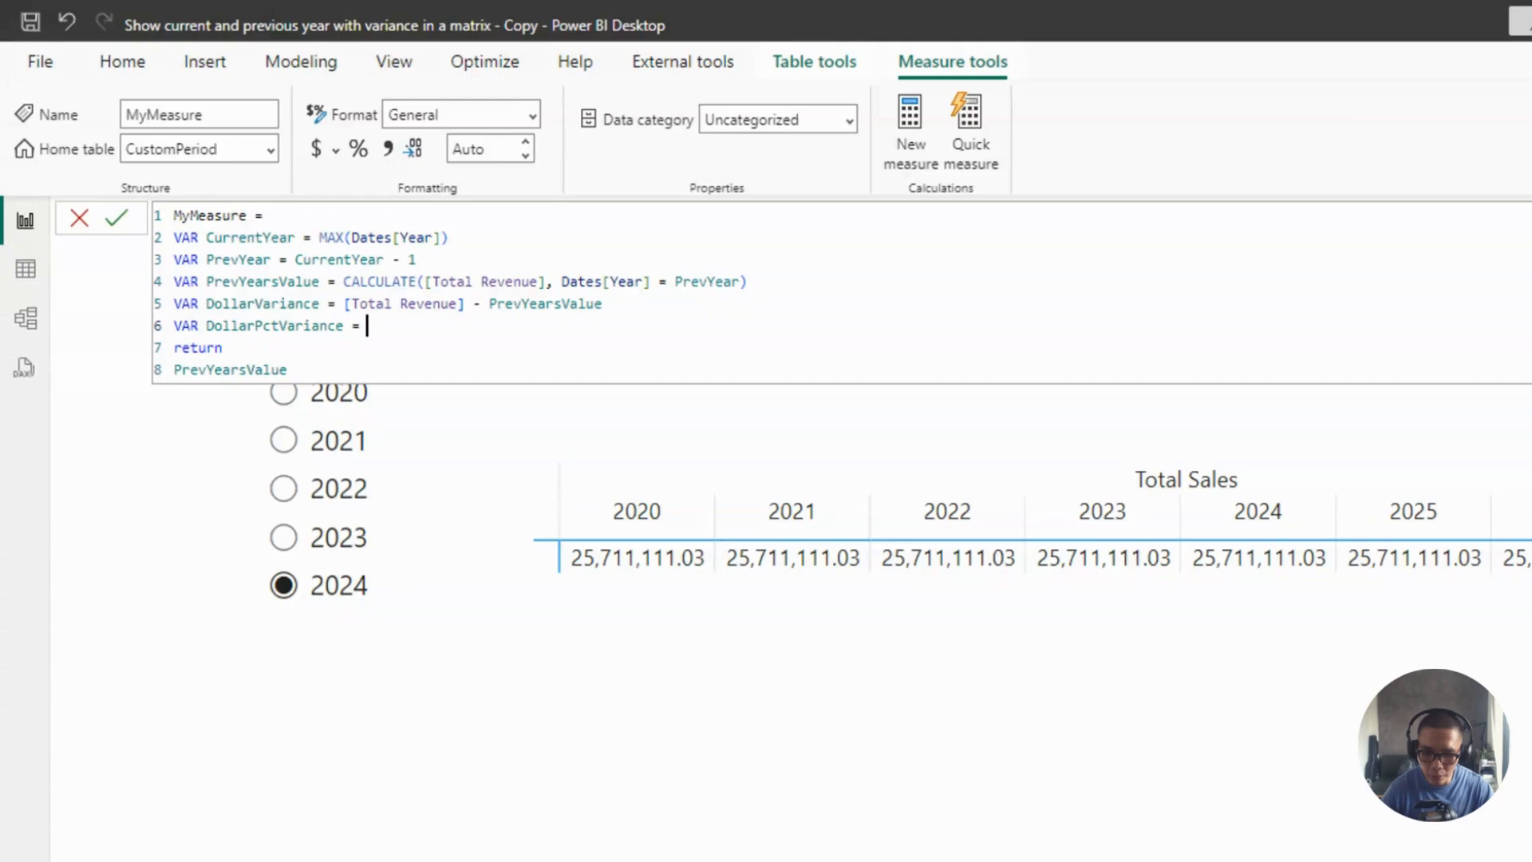
Define DollarPctVariance with DIVIDE, using DollarVariance as the numerator and PrevYearsValue as the denominator.
type("DIVIDE (")
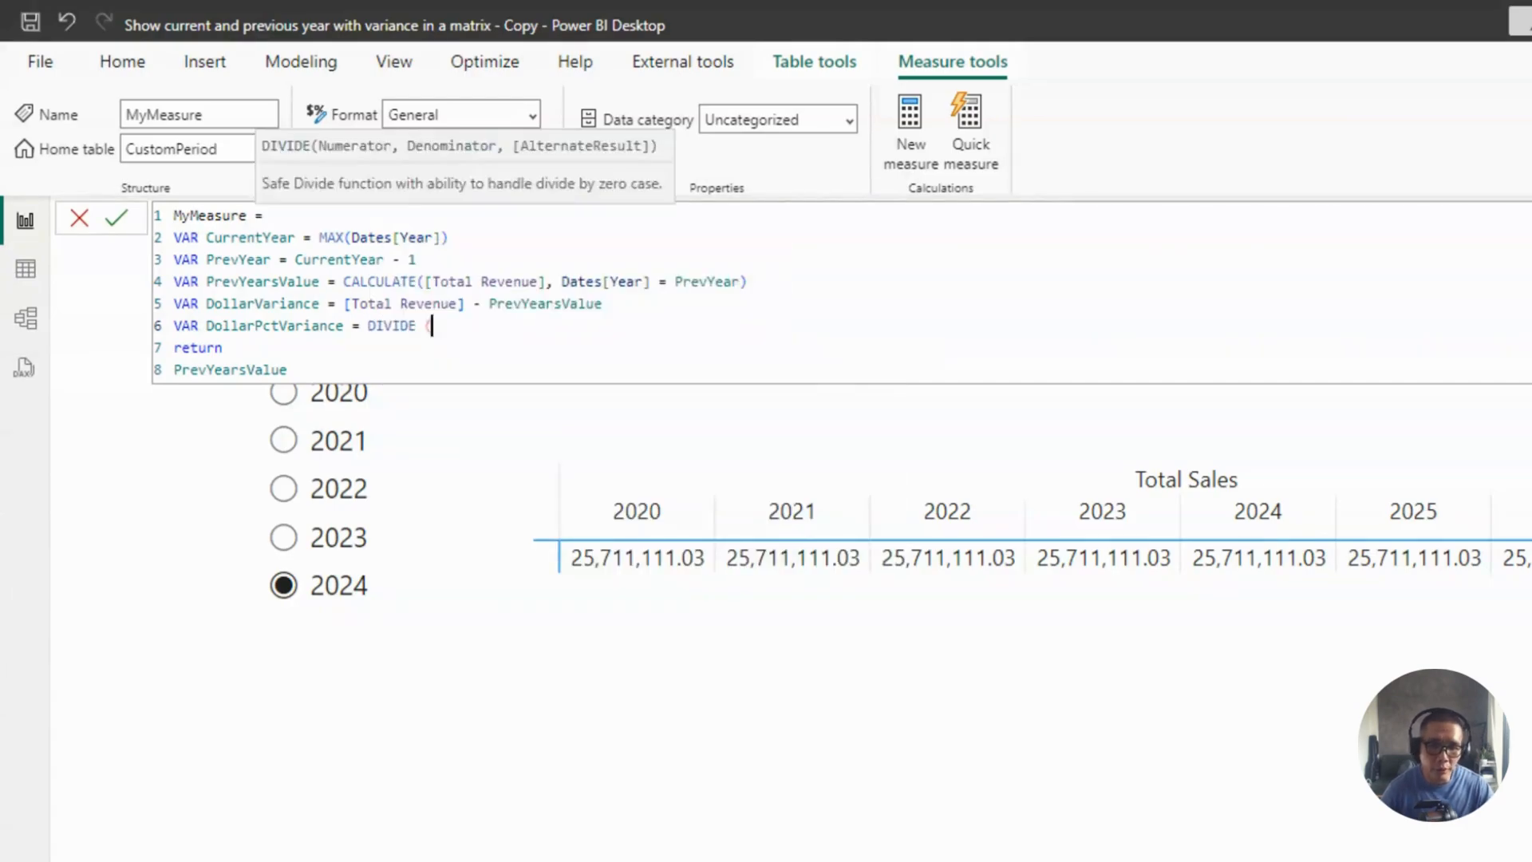
type(" DollarVariance")
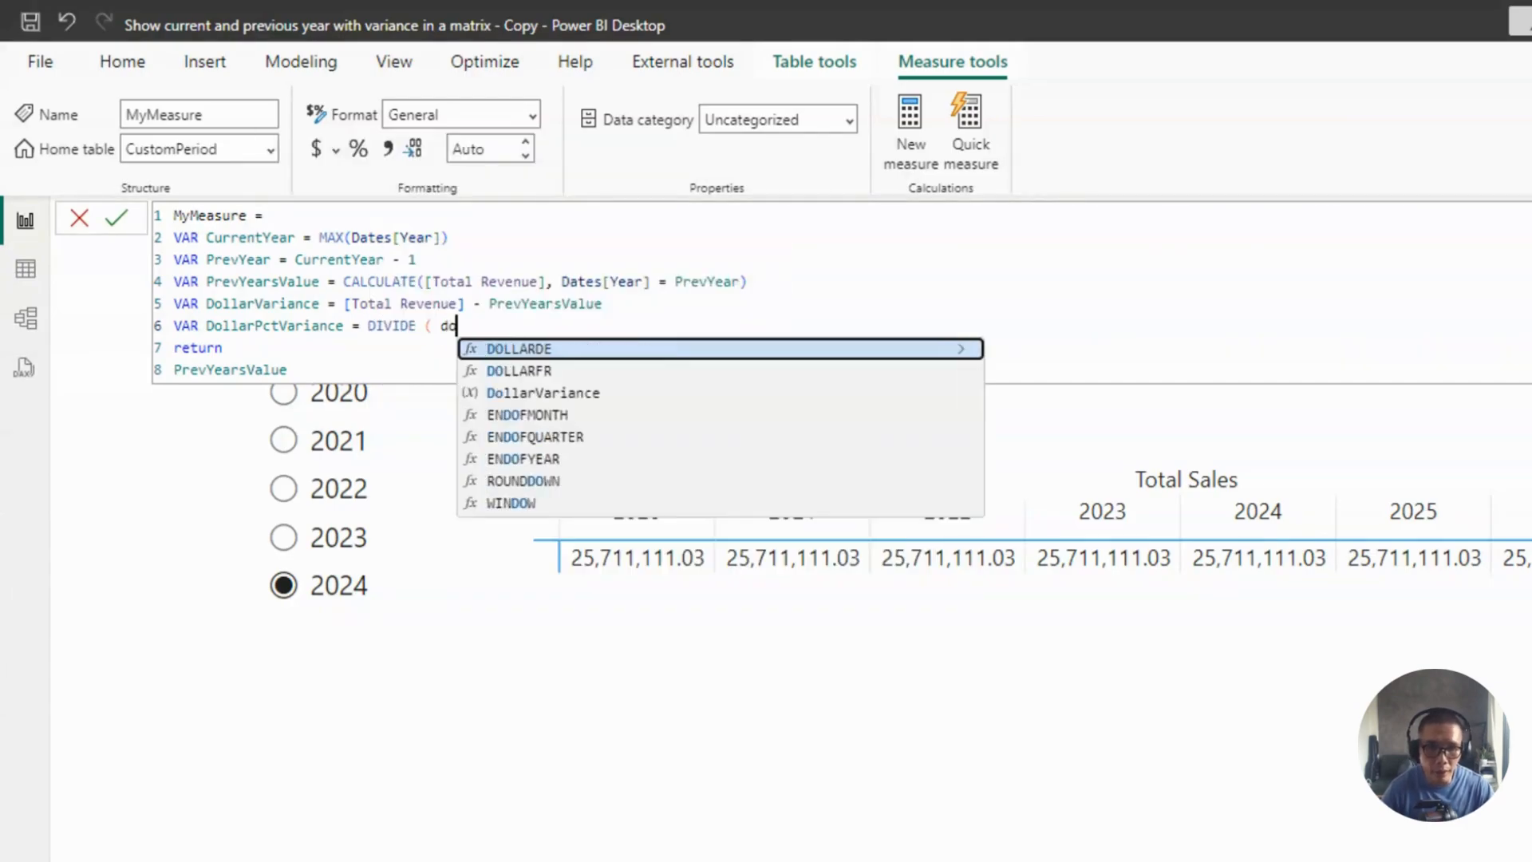
type(",  prev")
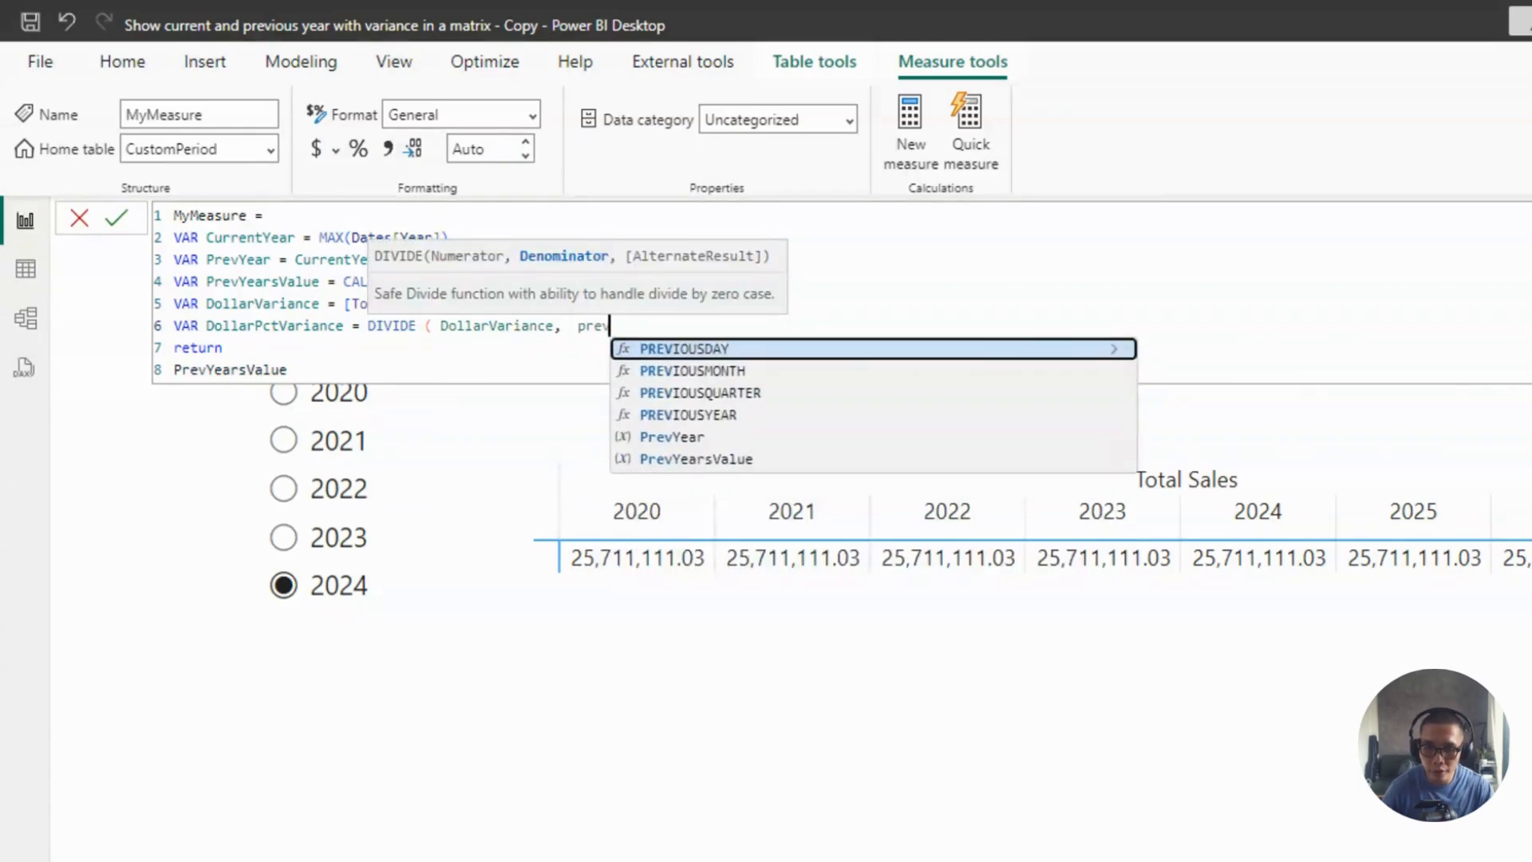
key("Down")
key("Down")
key("Down")
key("Down")
key("Down")
key("Tab")
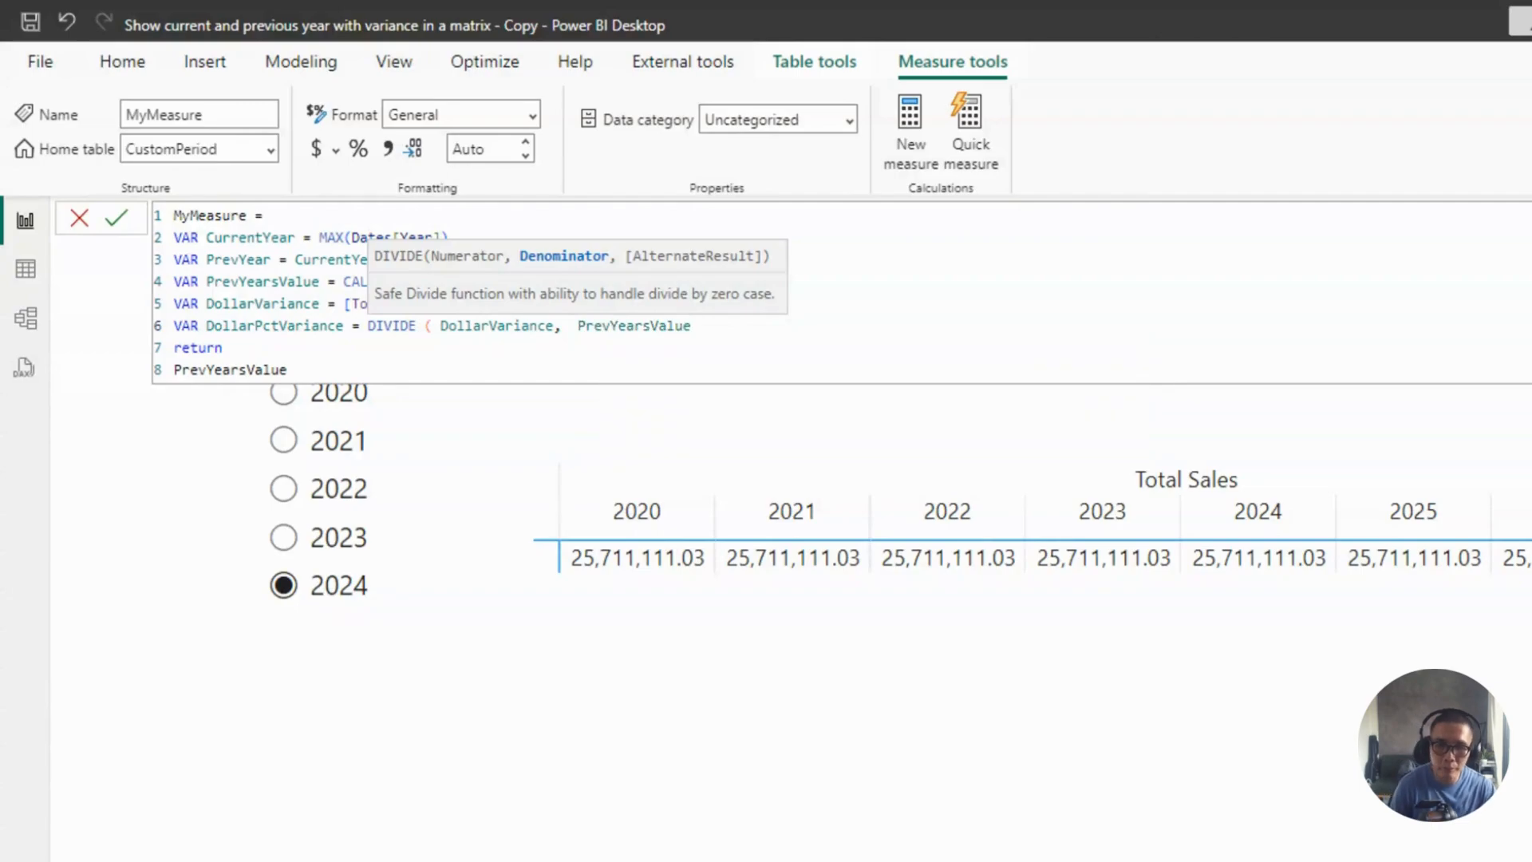
type(")")
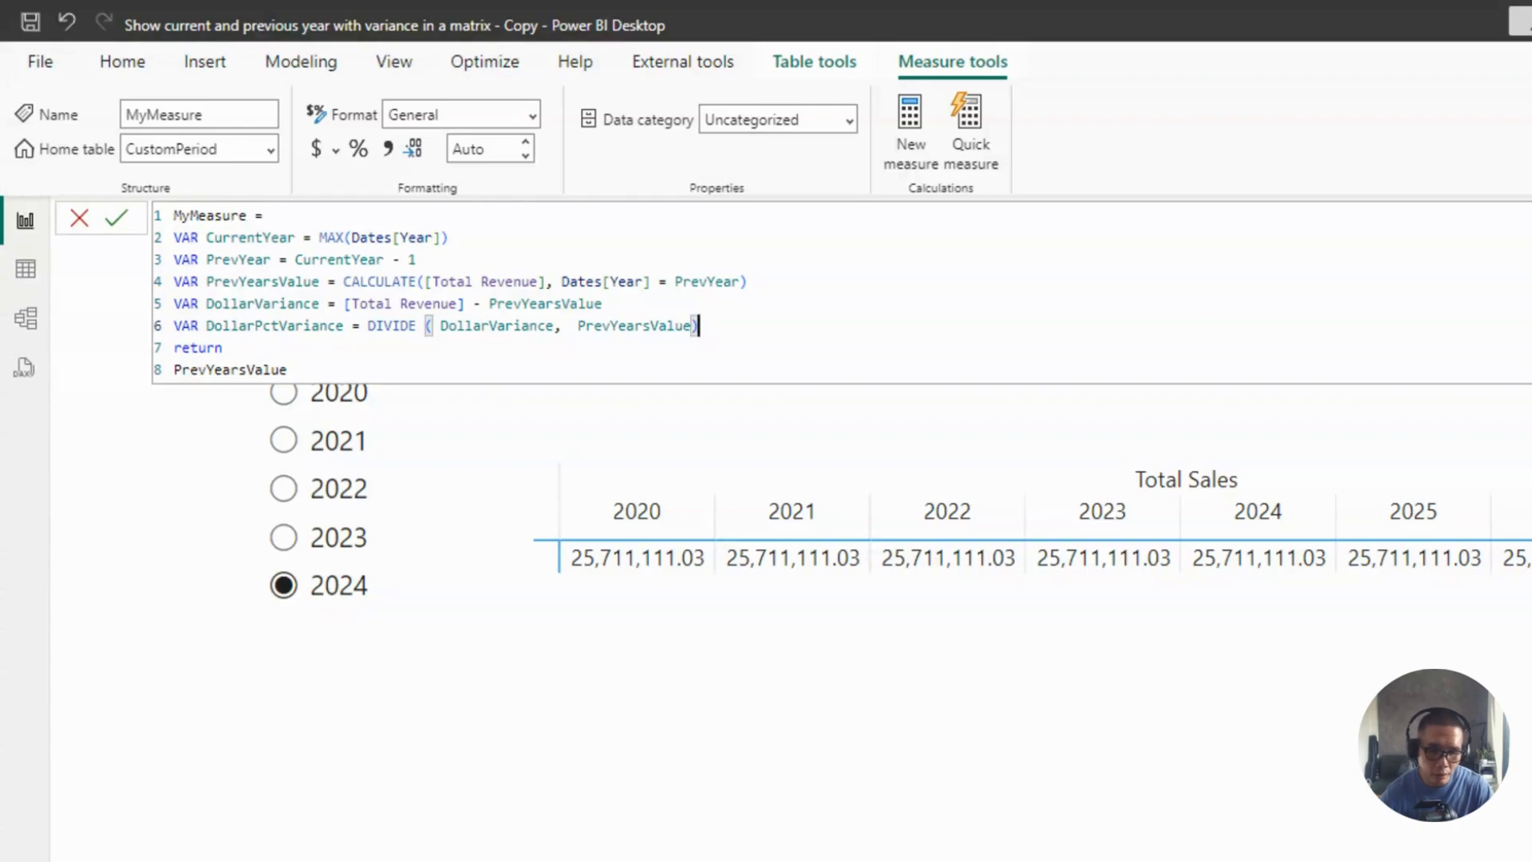
key("Down")
key("Down")
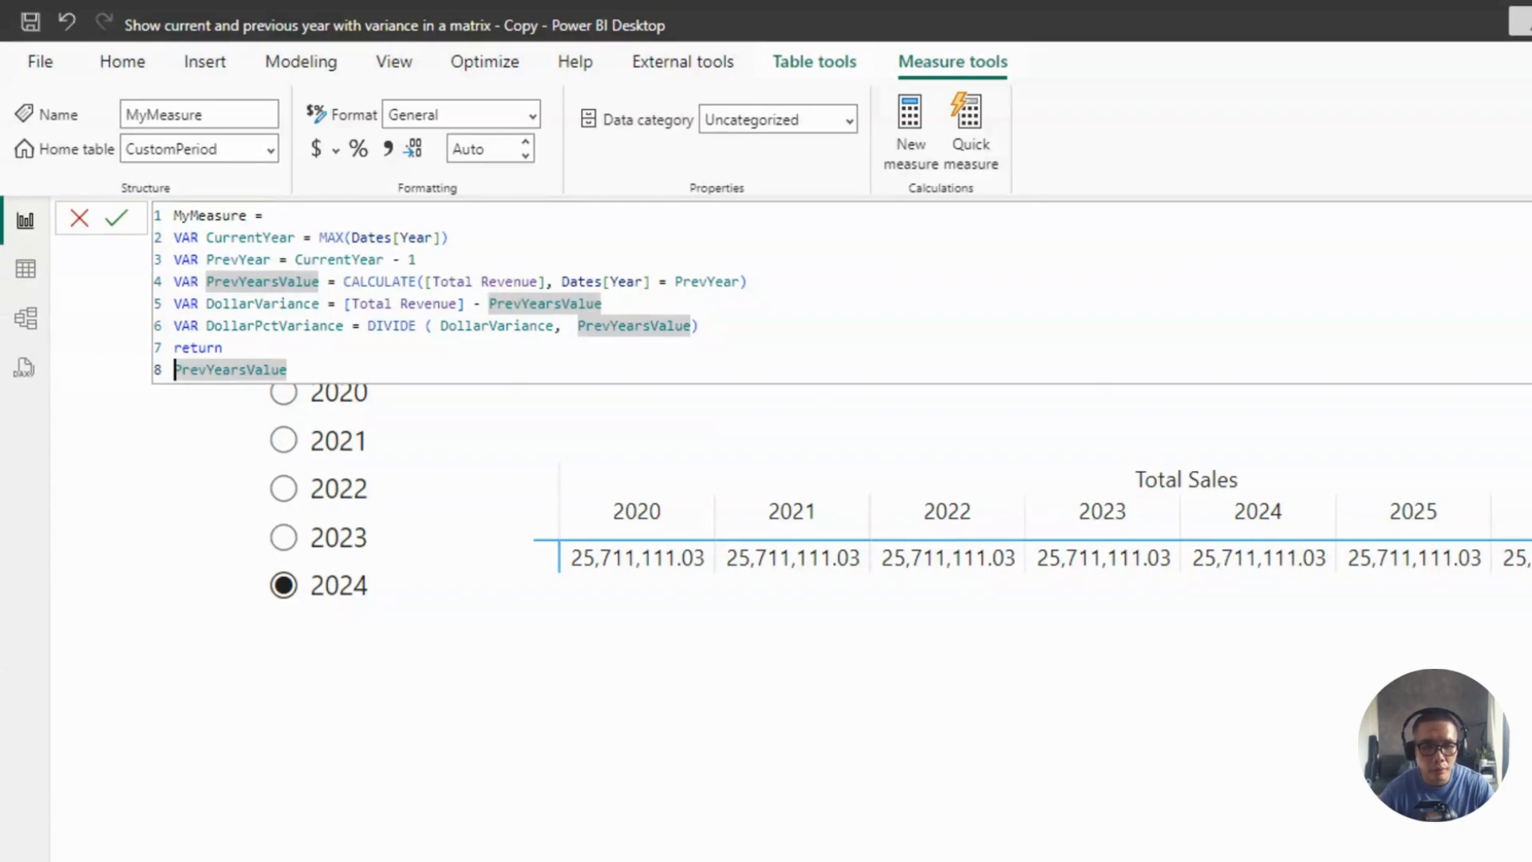
key("Up")
key("Up")
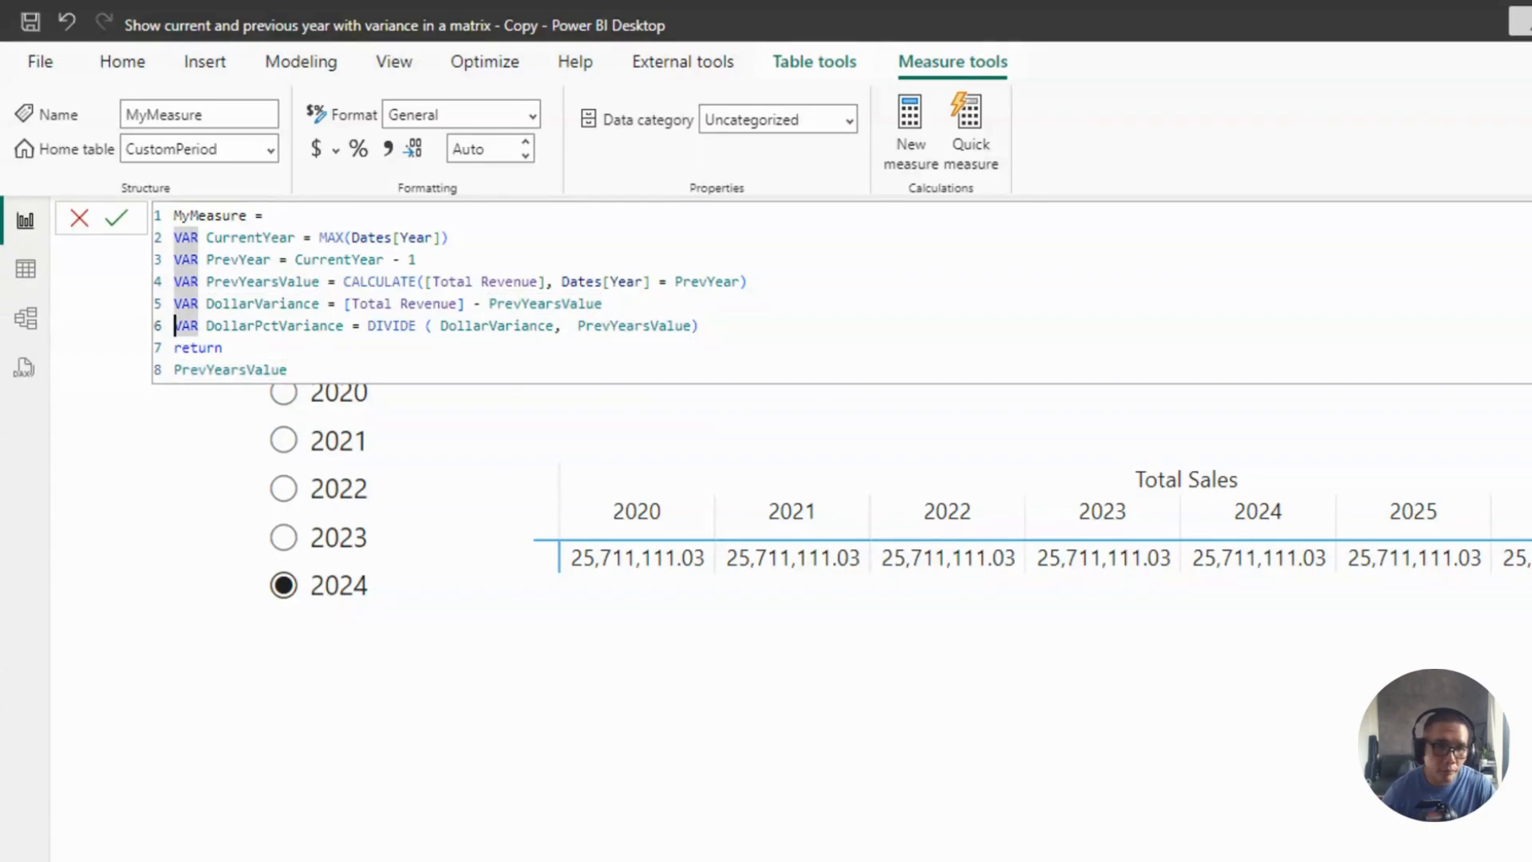
key("Down")
key("Up")
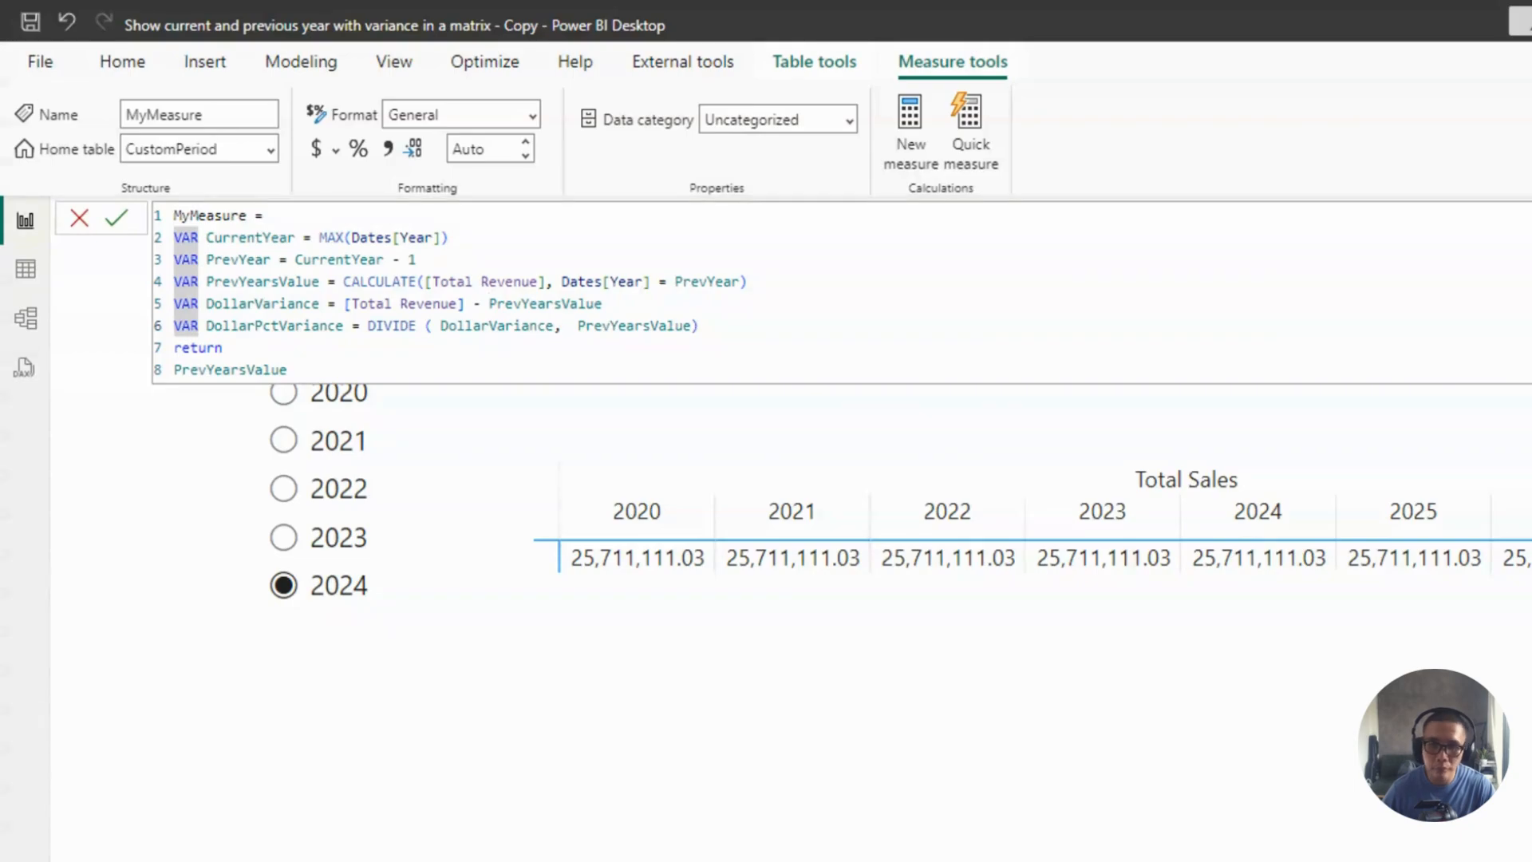
Declare a variable named SelectedYear on a new line below DollarPctVariance in the MyMeasure formula.
key("End")
key("Return")
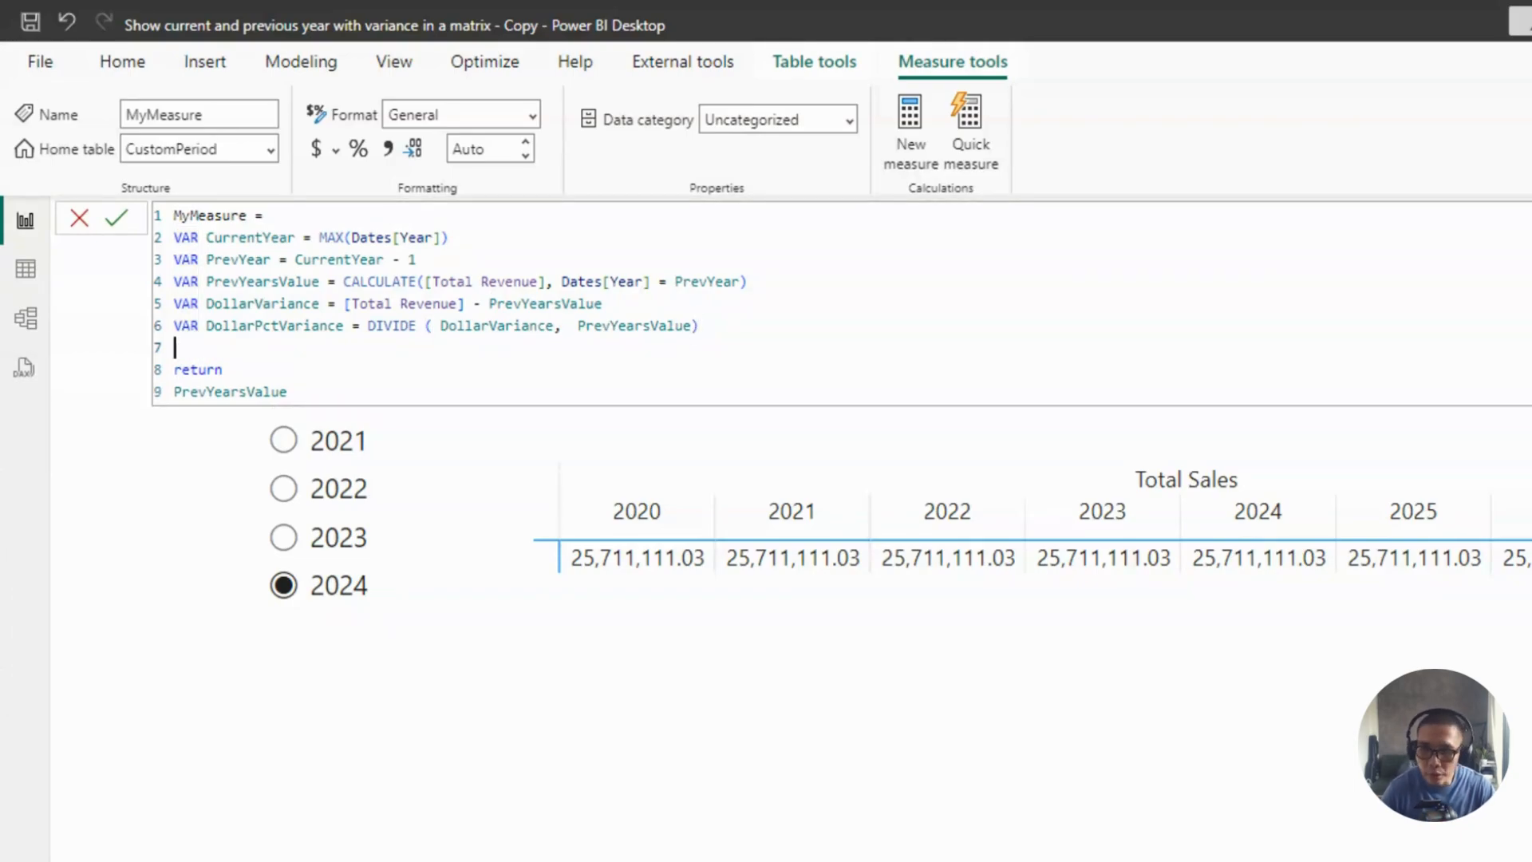
type("VAR ")
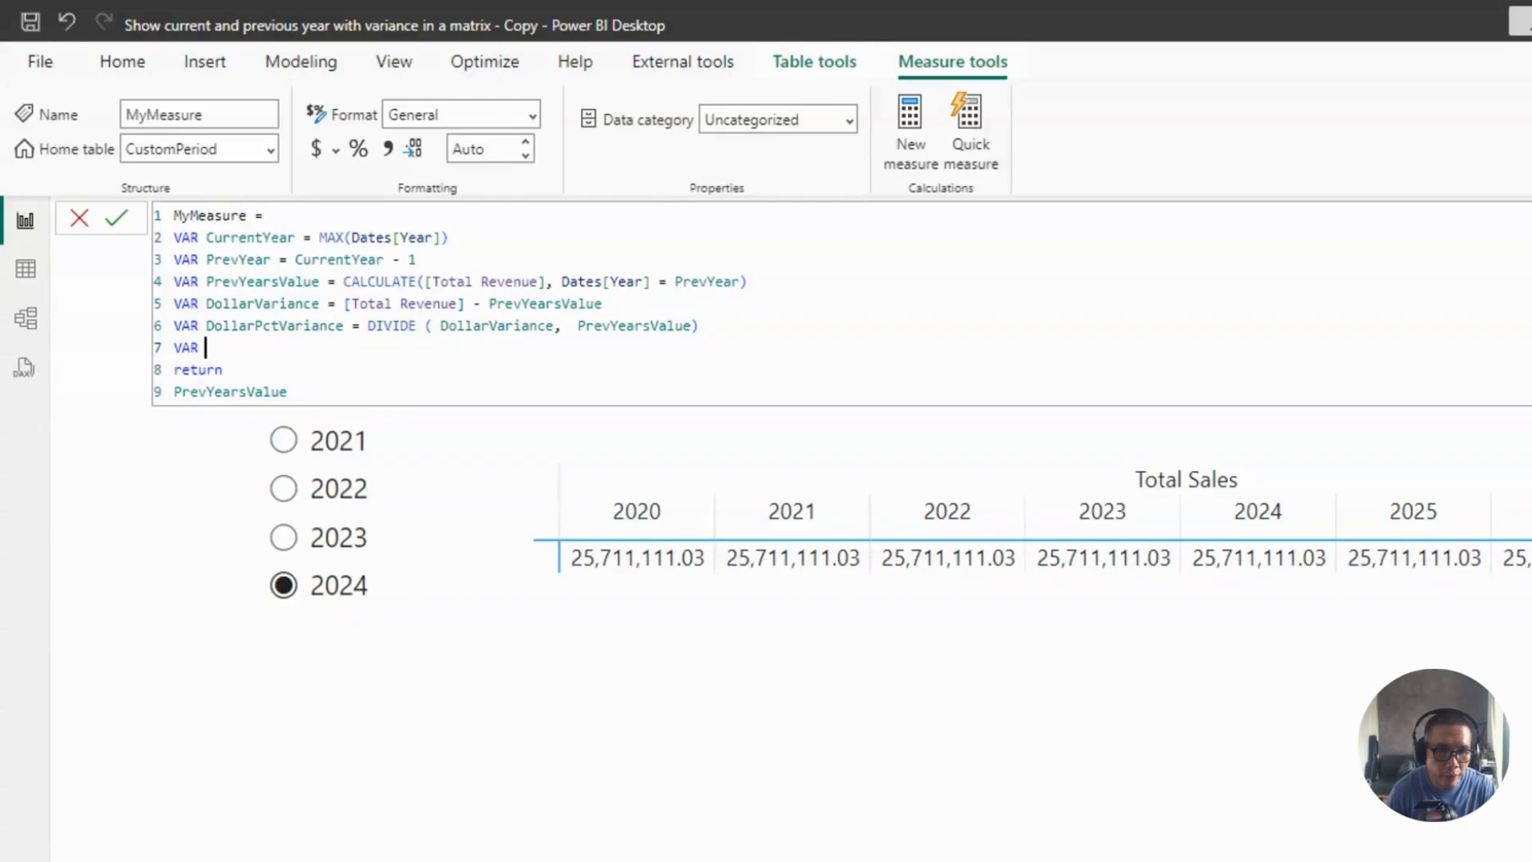
type("SelectedYEar")
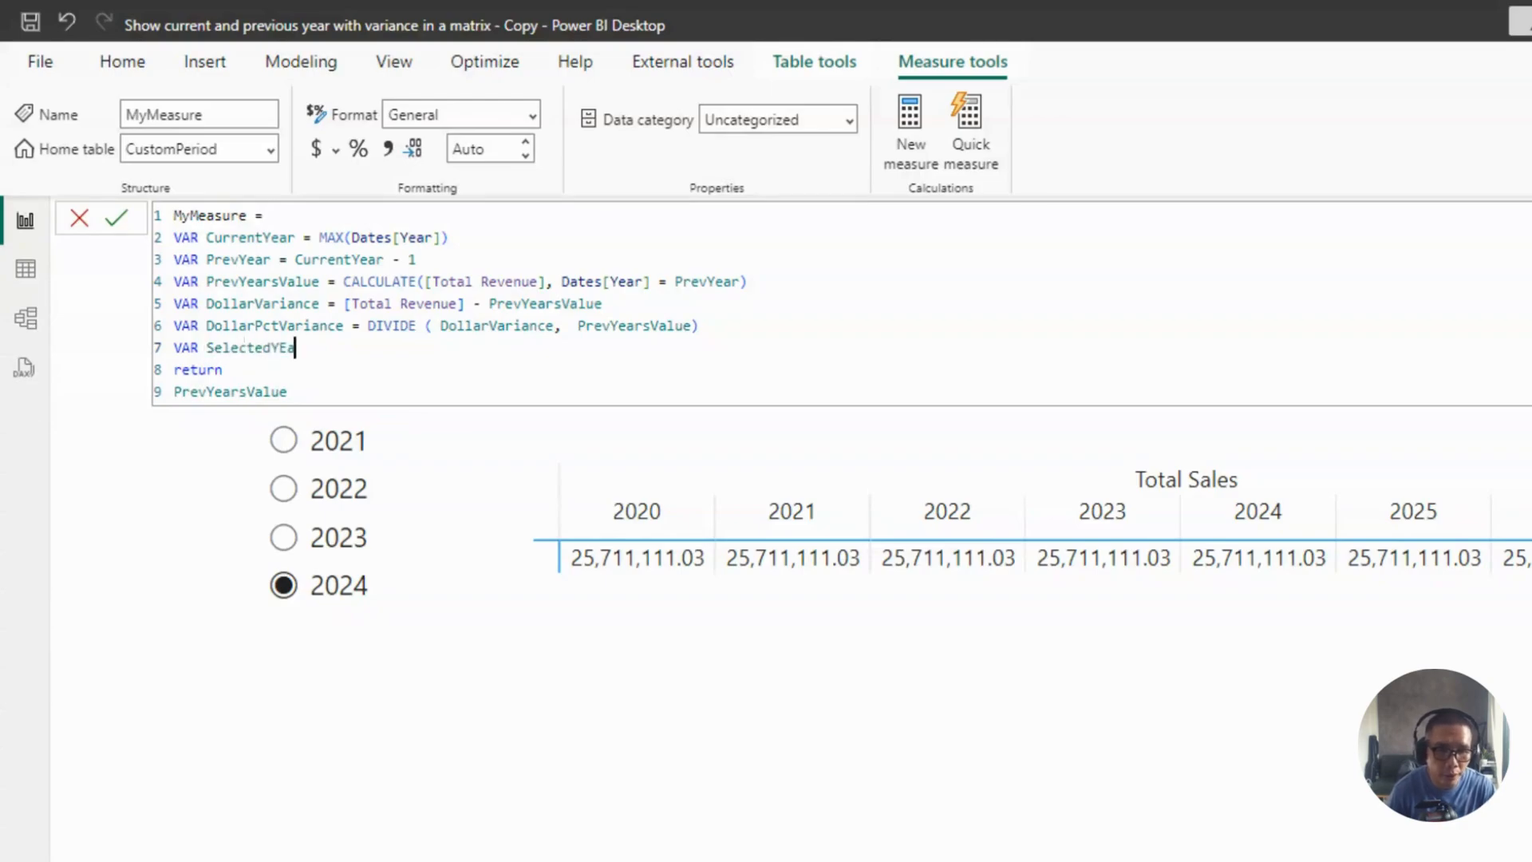
key("BackSpace")
key("BackSpace")
key("BackSpace")
key("BackSpace")
type("ear =")
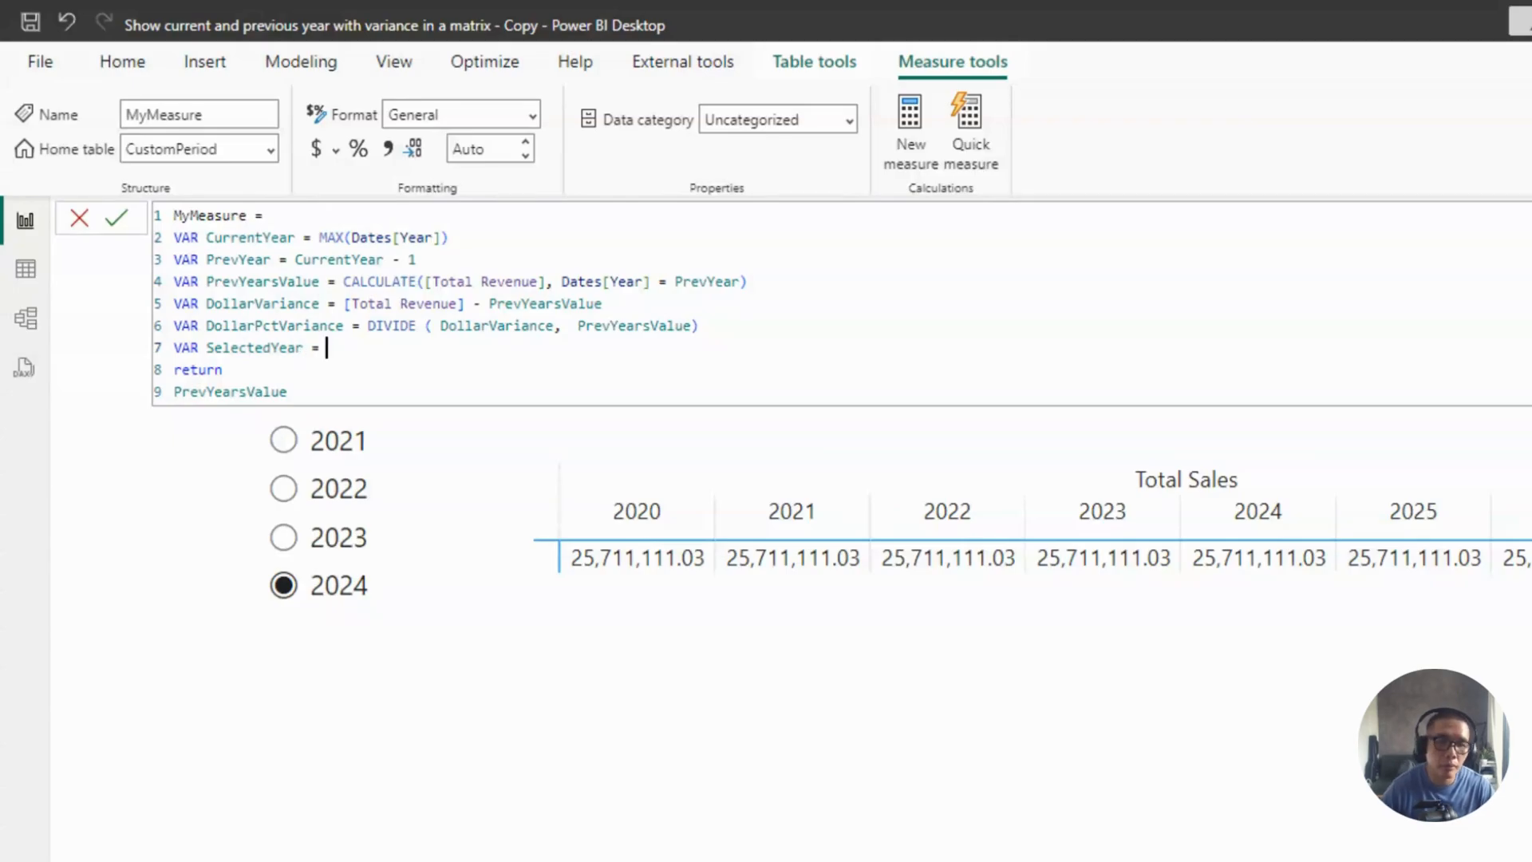
type(" selec")
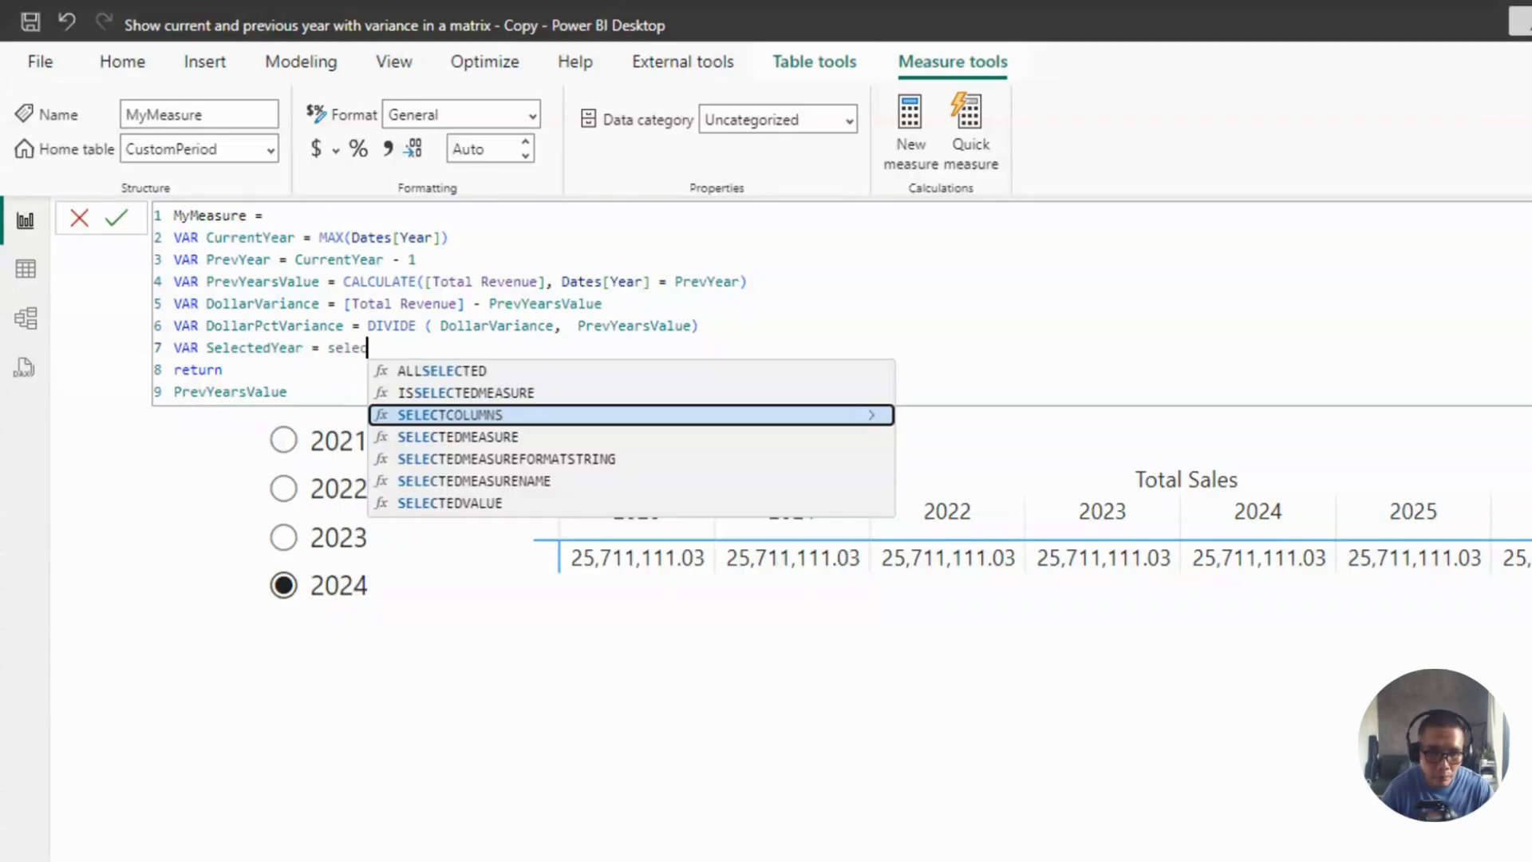
type("te")
key("BackSpace")
key("BackSpace")
key("BackSpace")
key("BackSpace")
key("BackSpace")
key("BackSpace")
key("BackSpace")
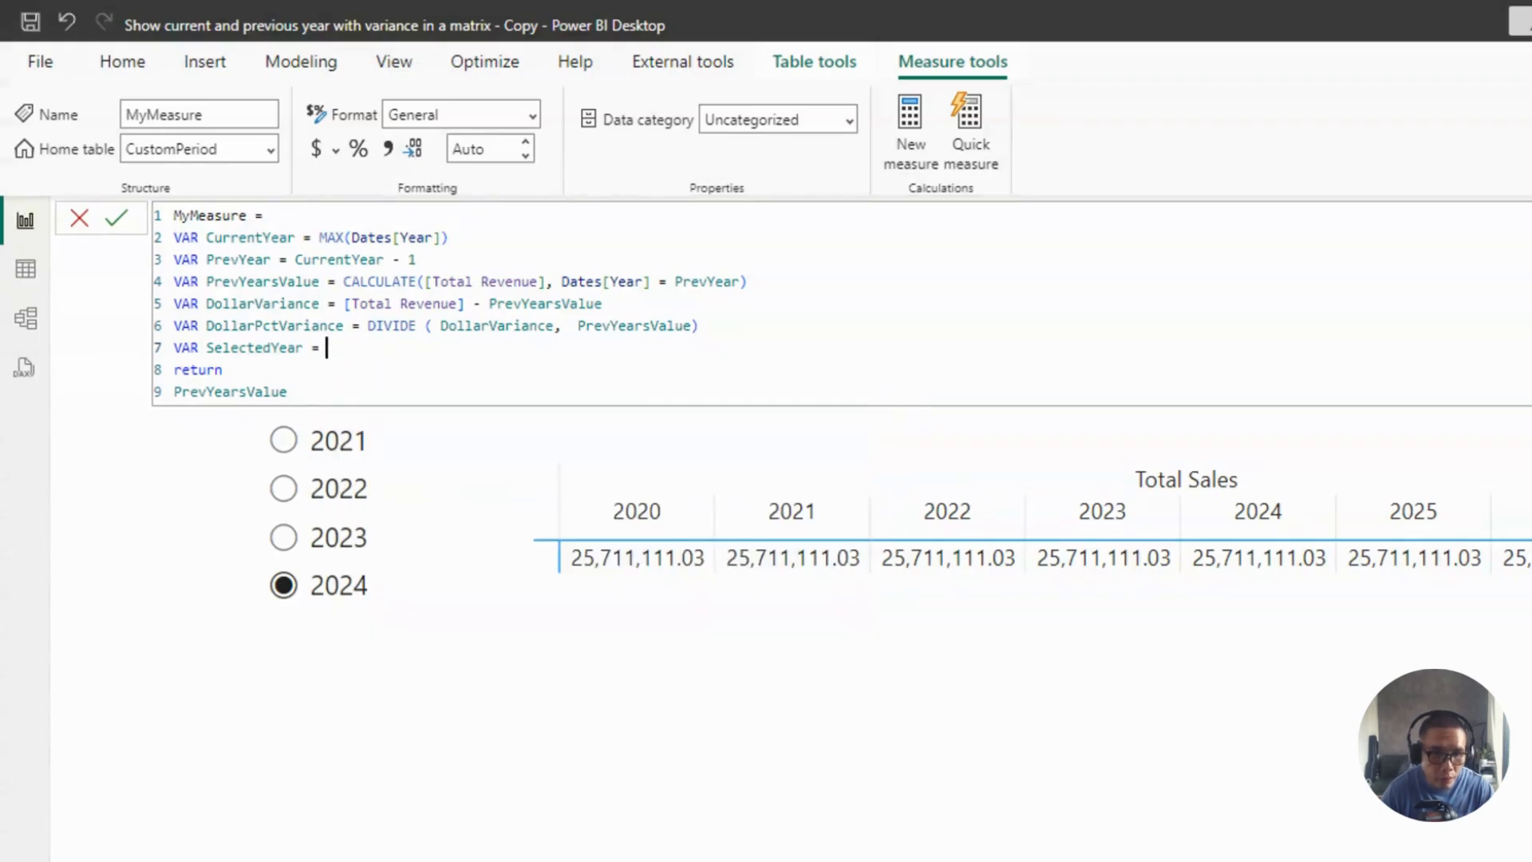
Define SelectedYear with SELECTEDVALUE on the CustomPeriod[Year] column and close the expression.
type("selectedvalue")
key("Tab")
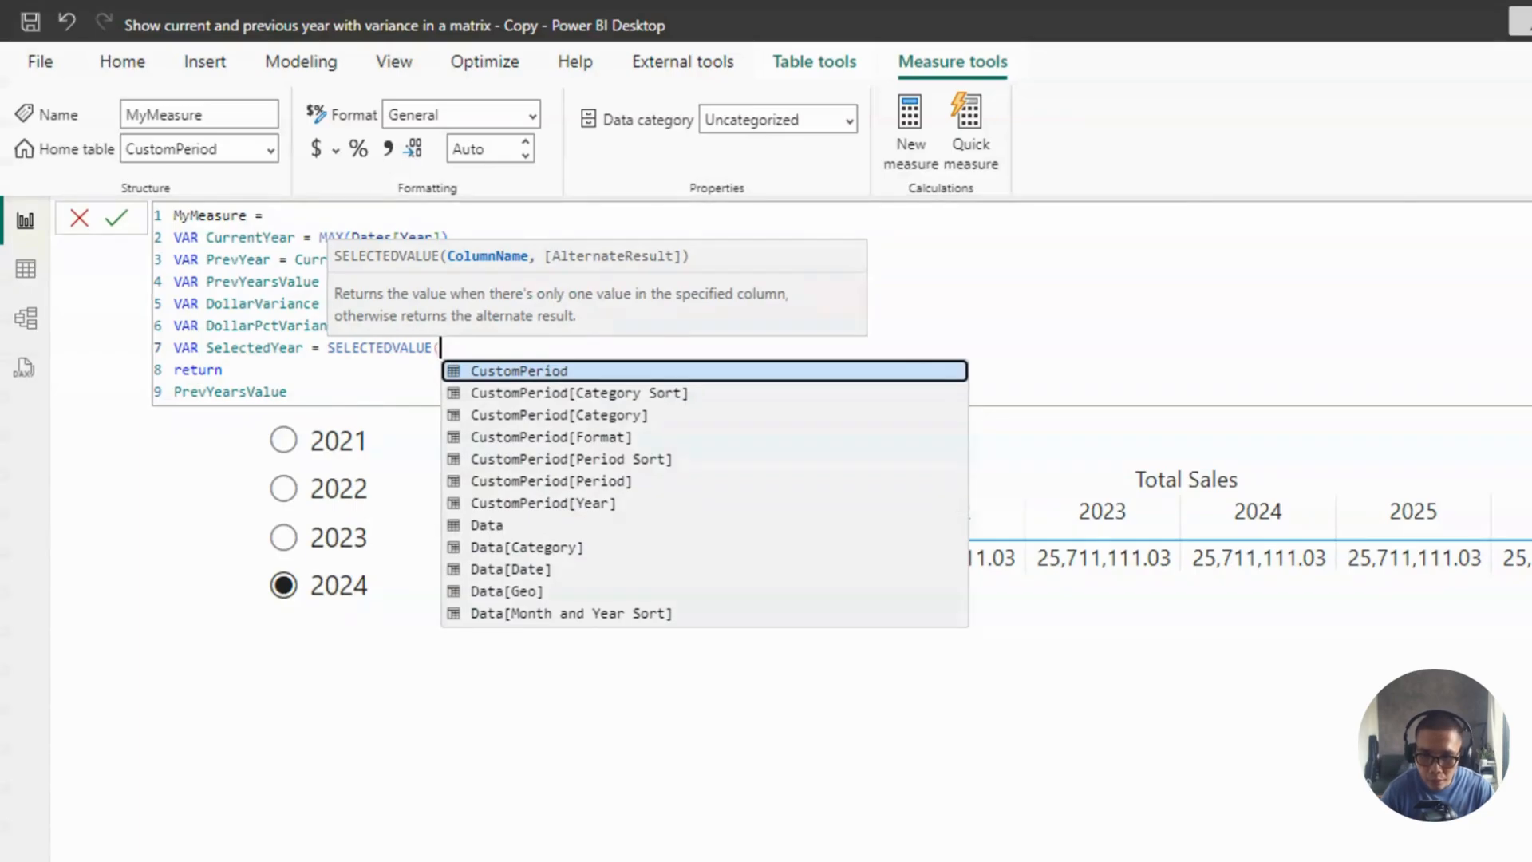
key("Tab")
key("Down")
key("Down")
key("Down")
key("Down")
key("Down")
key("Down")
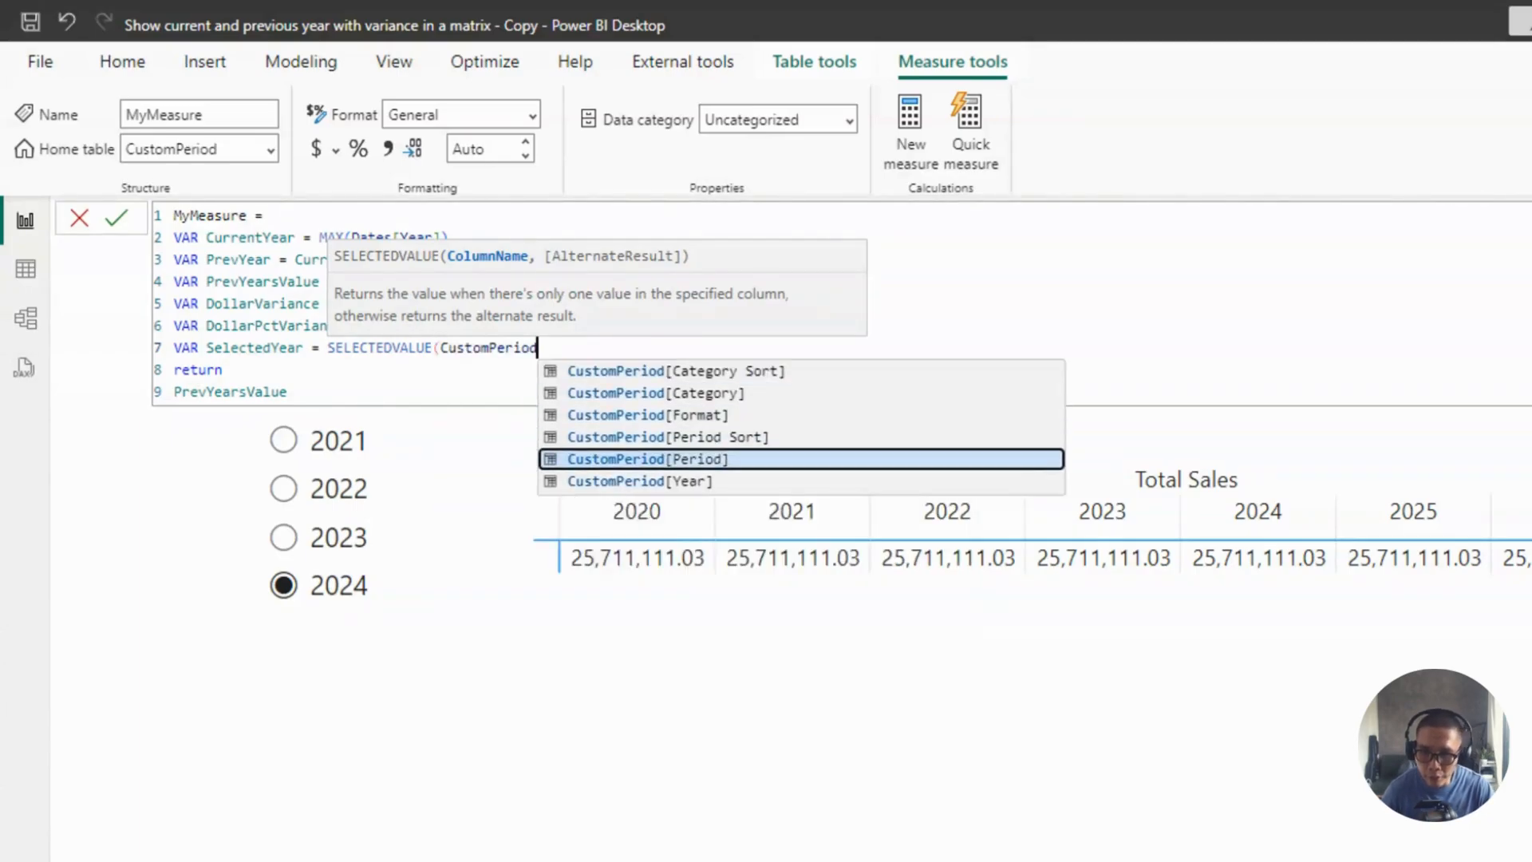
key("Up")
key("Down")
key("Down")
key("Down")
key("Down")
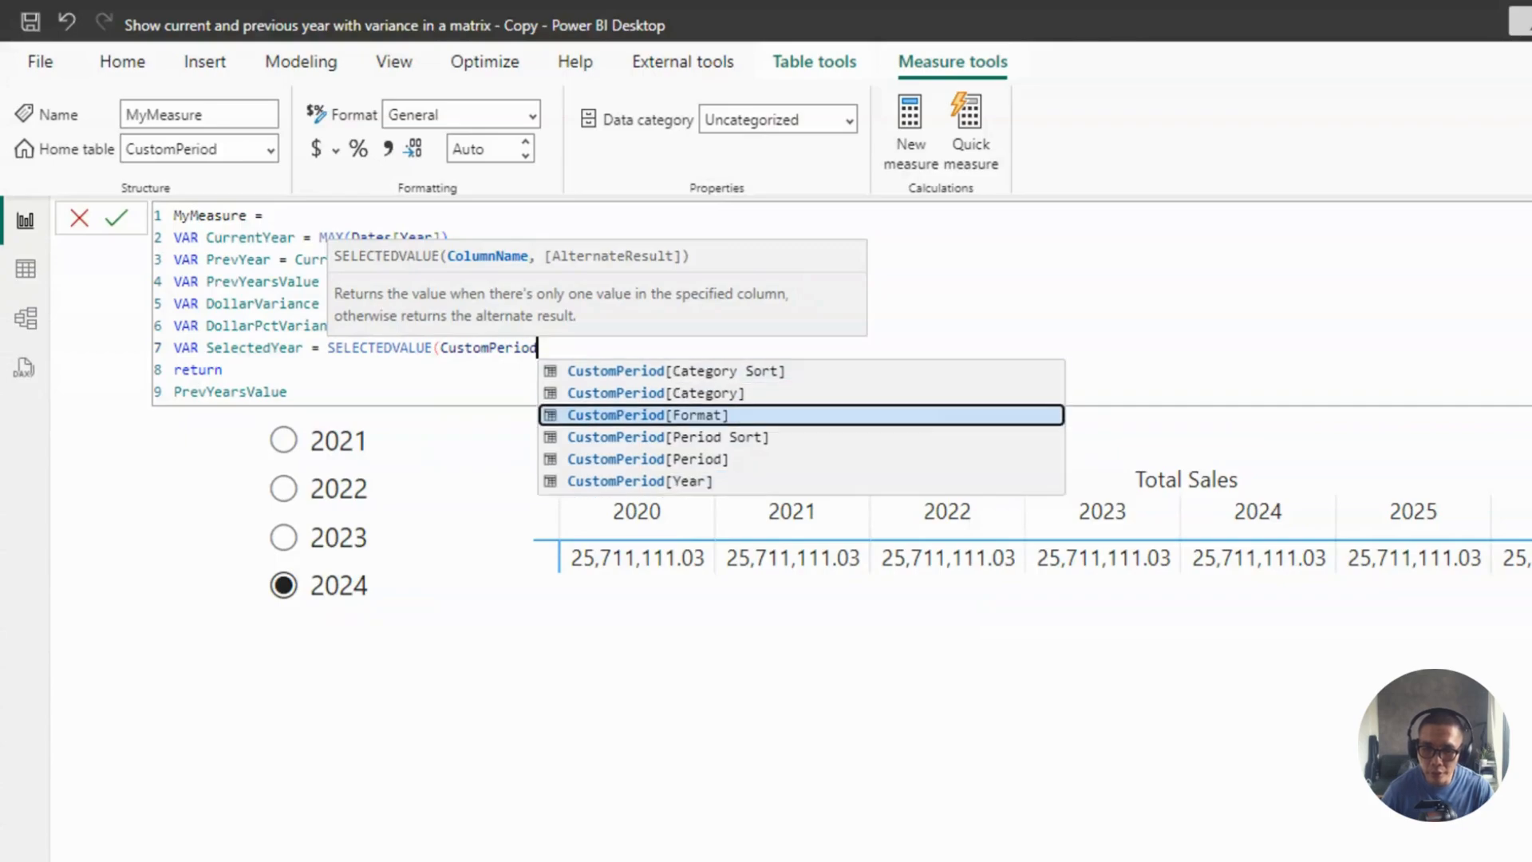
key("Tab")
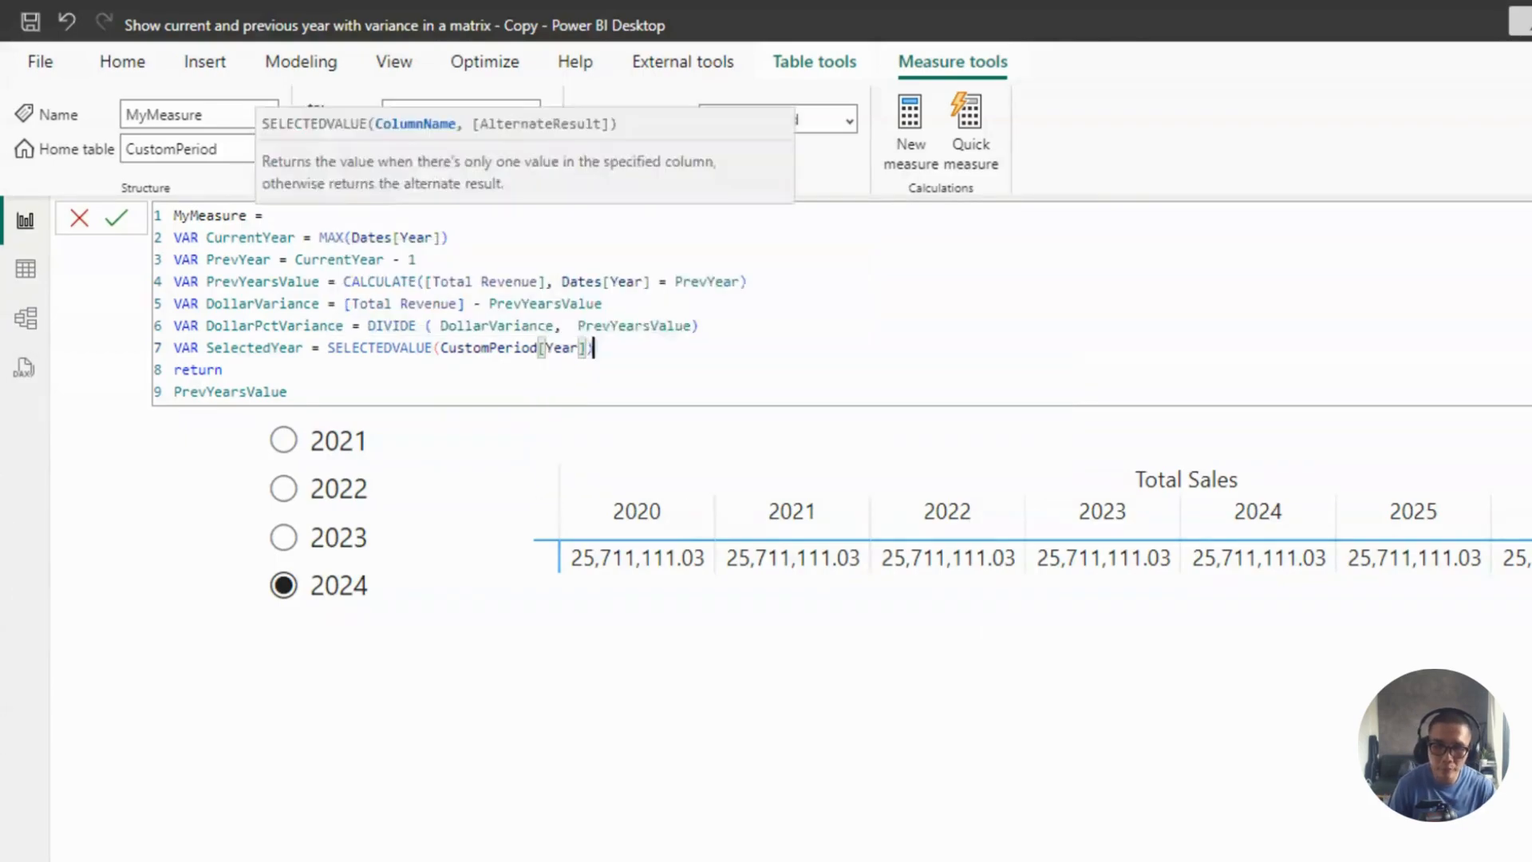
type(")")
Declare a variable named SelectedPeriod on a new line below SelectedYear in the MyMeasure formula.
key("Return")
type("VAR ")
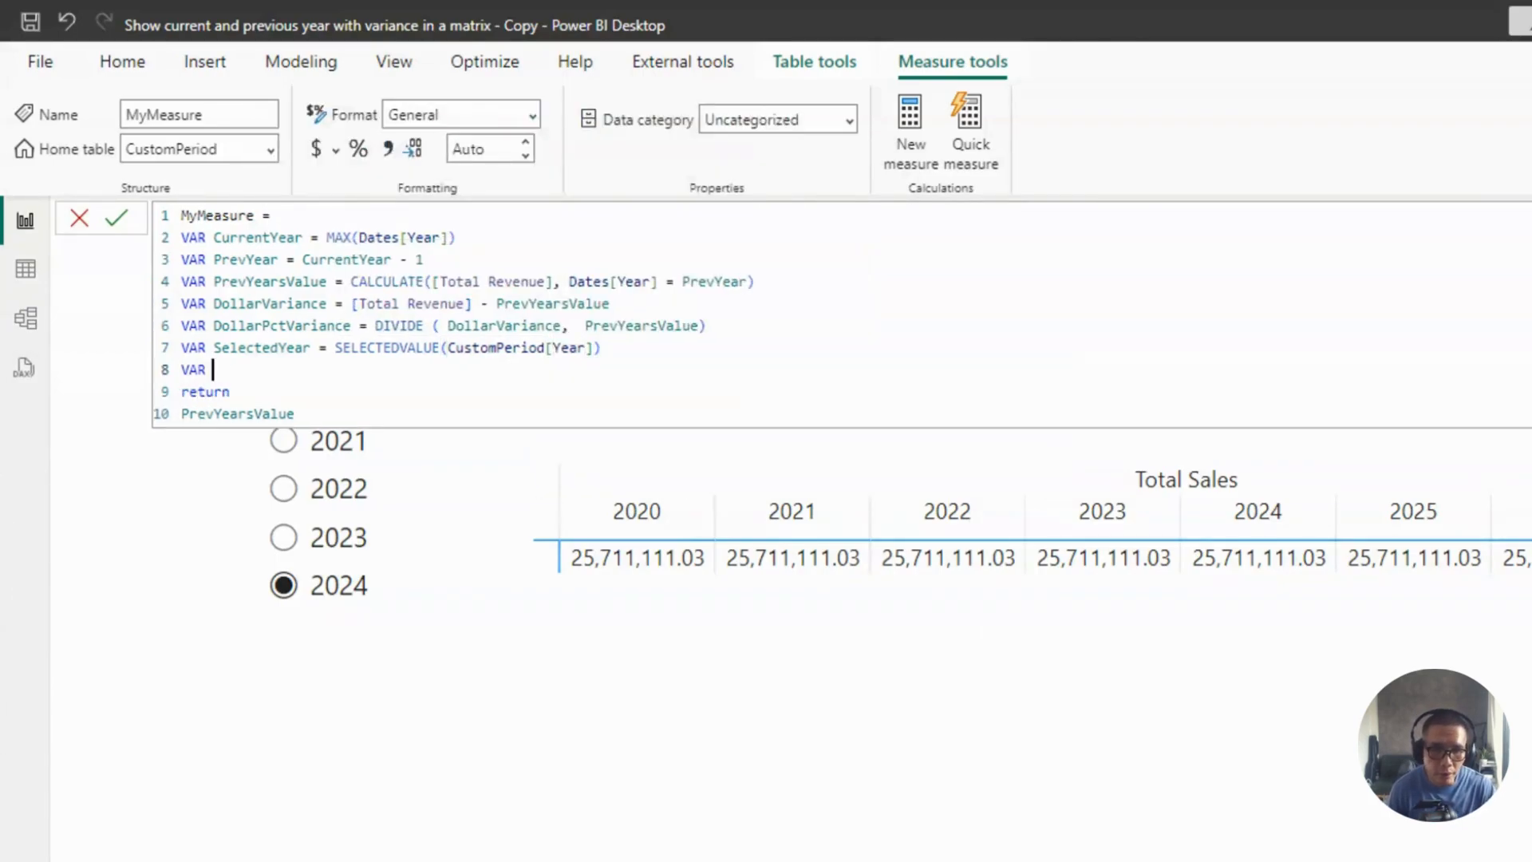
type("Sele")
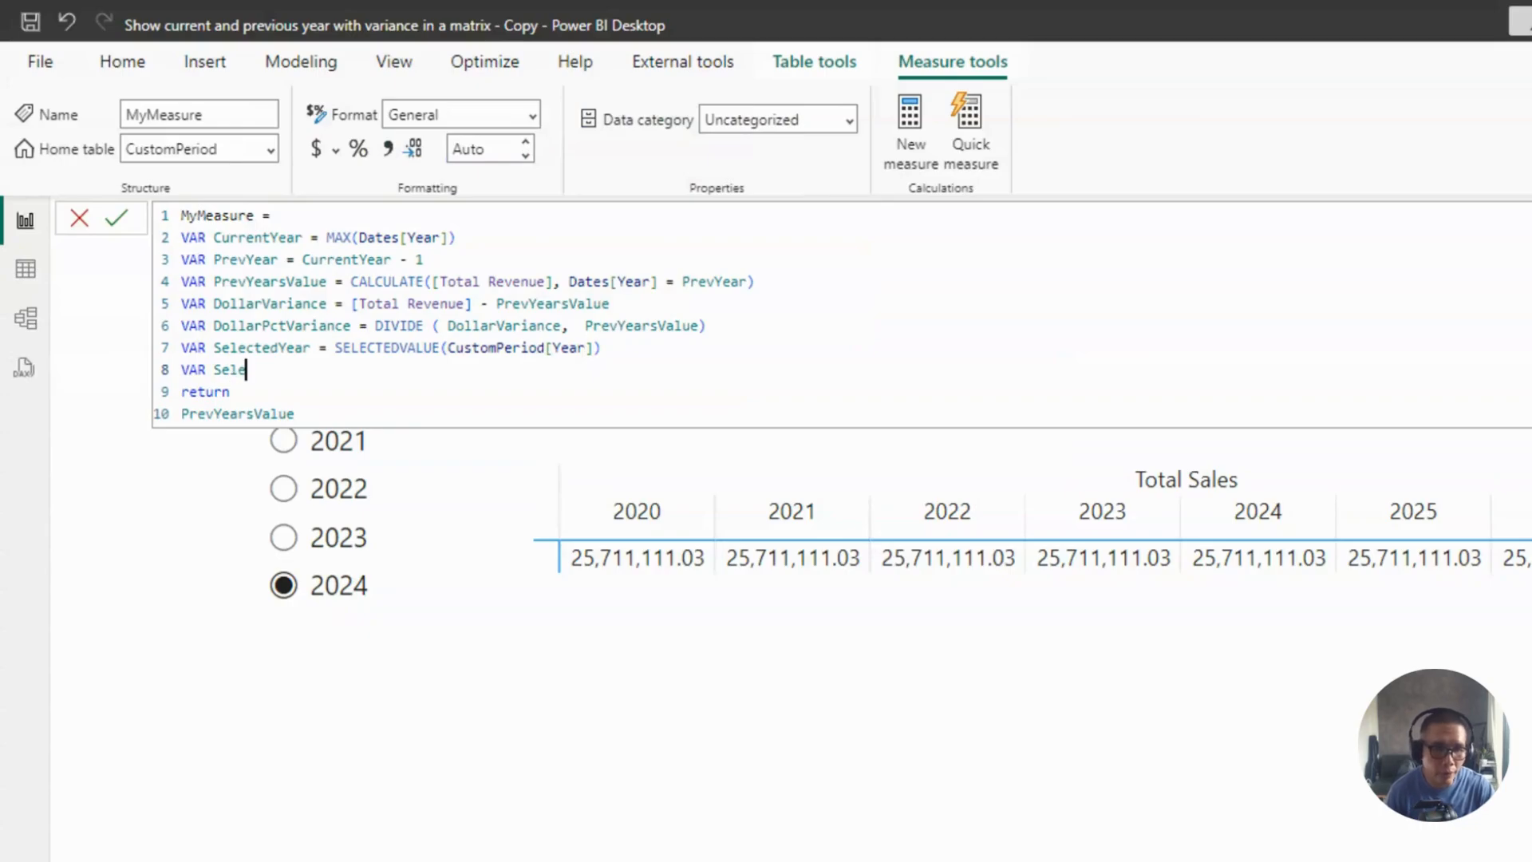
type("ctedP")
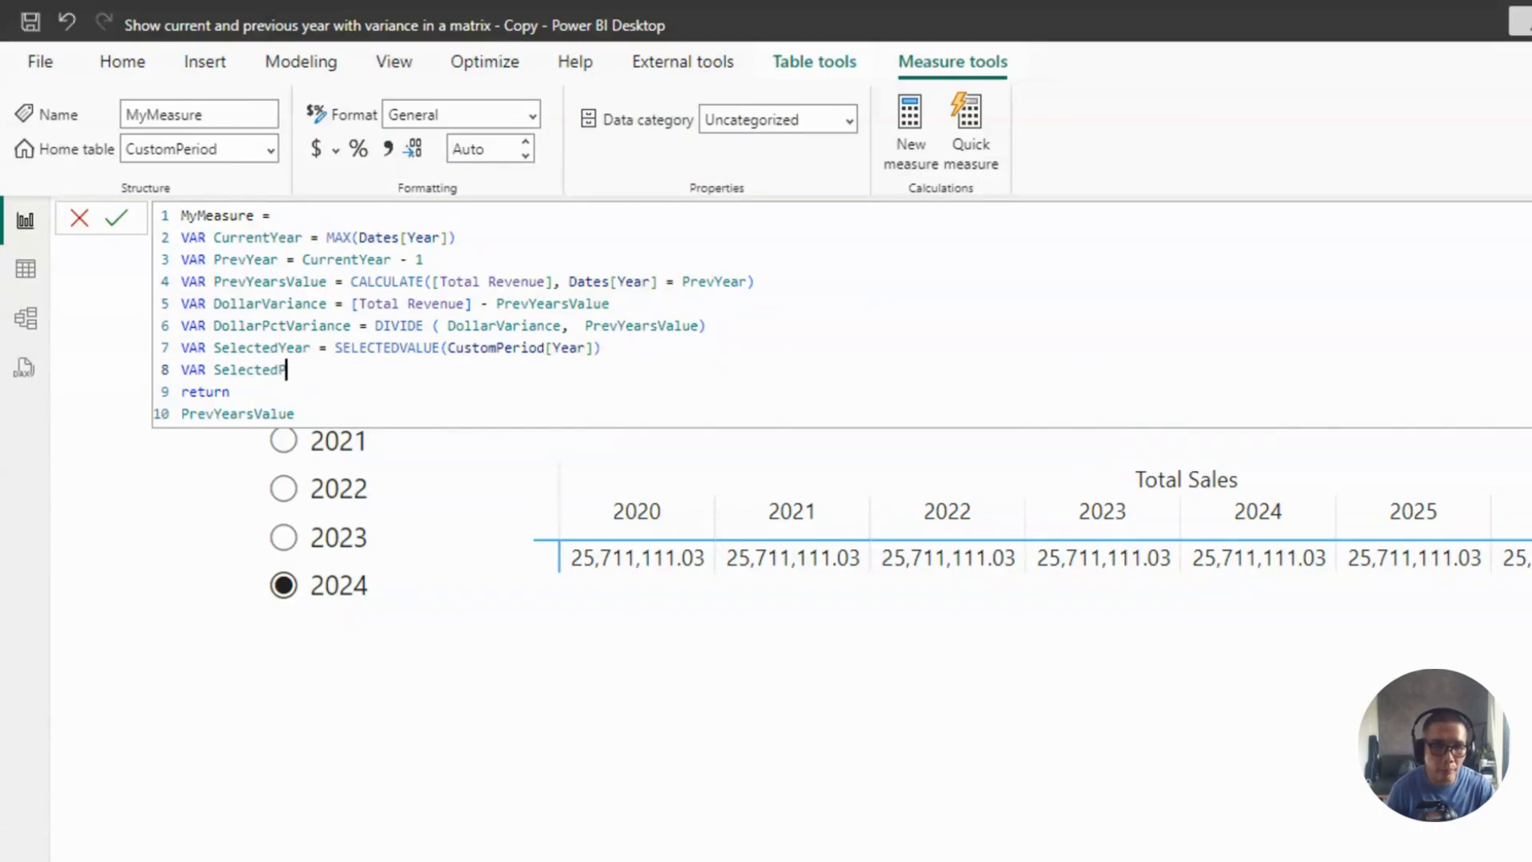
type("eriod = ")
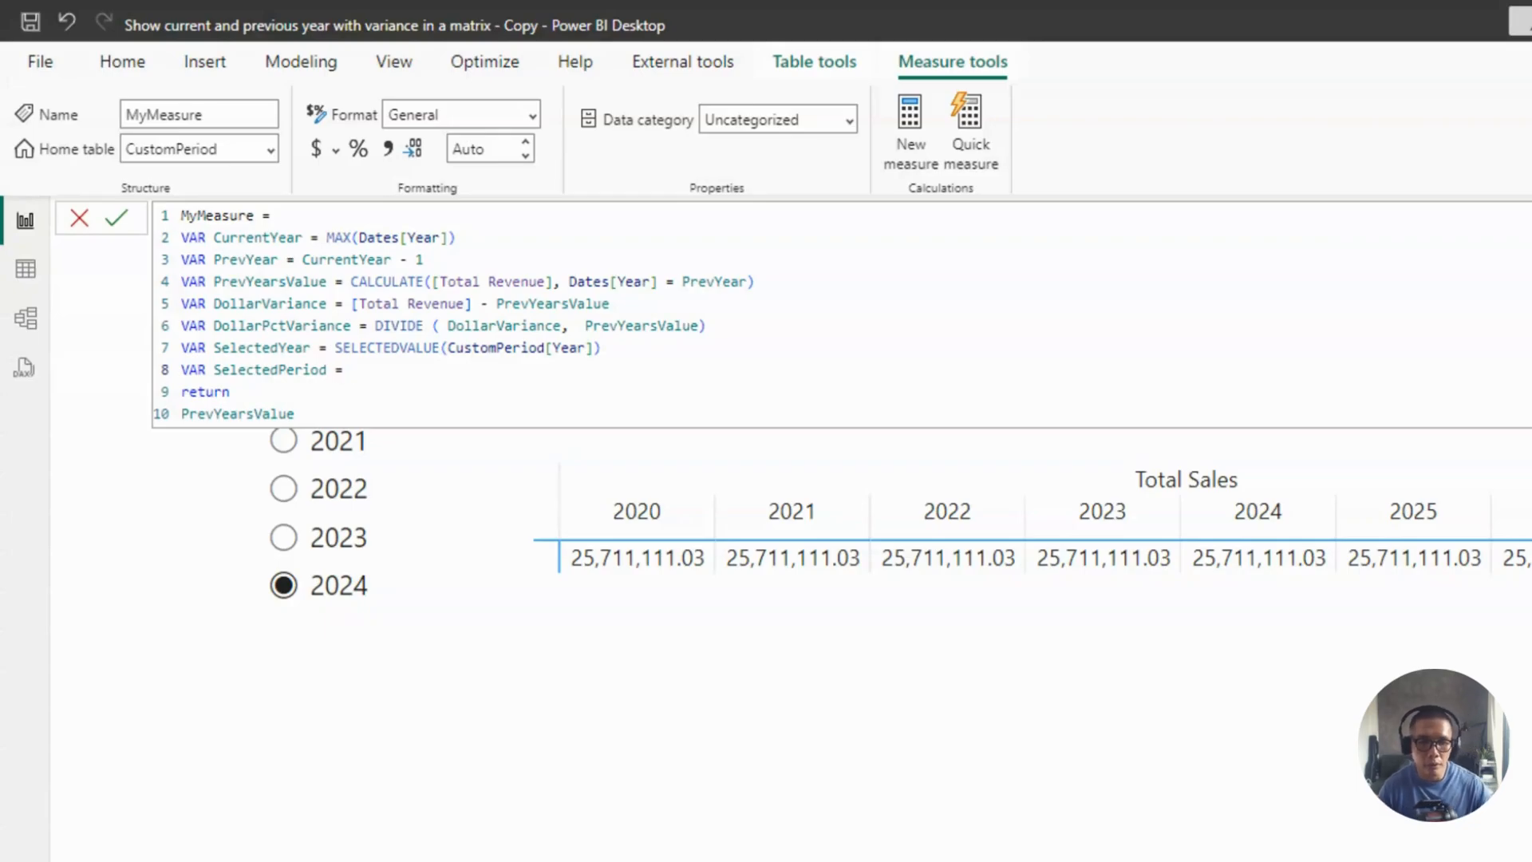
Define SelectedPeriod with SELECTEDVALUE on the CustomPeriod[Period] column and close the expression.
type("selectedvalue")
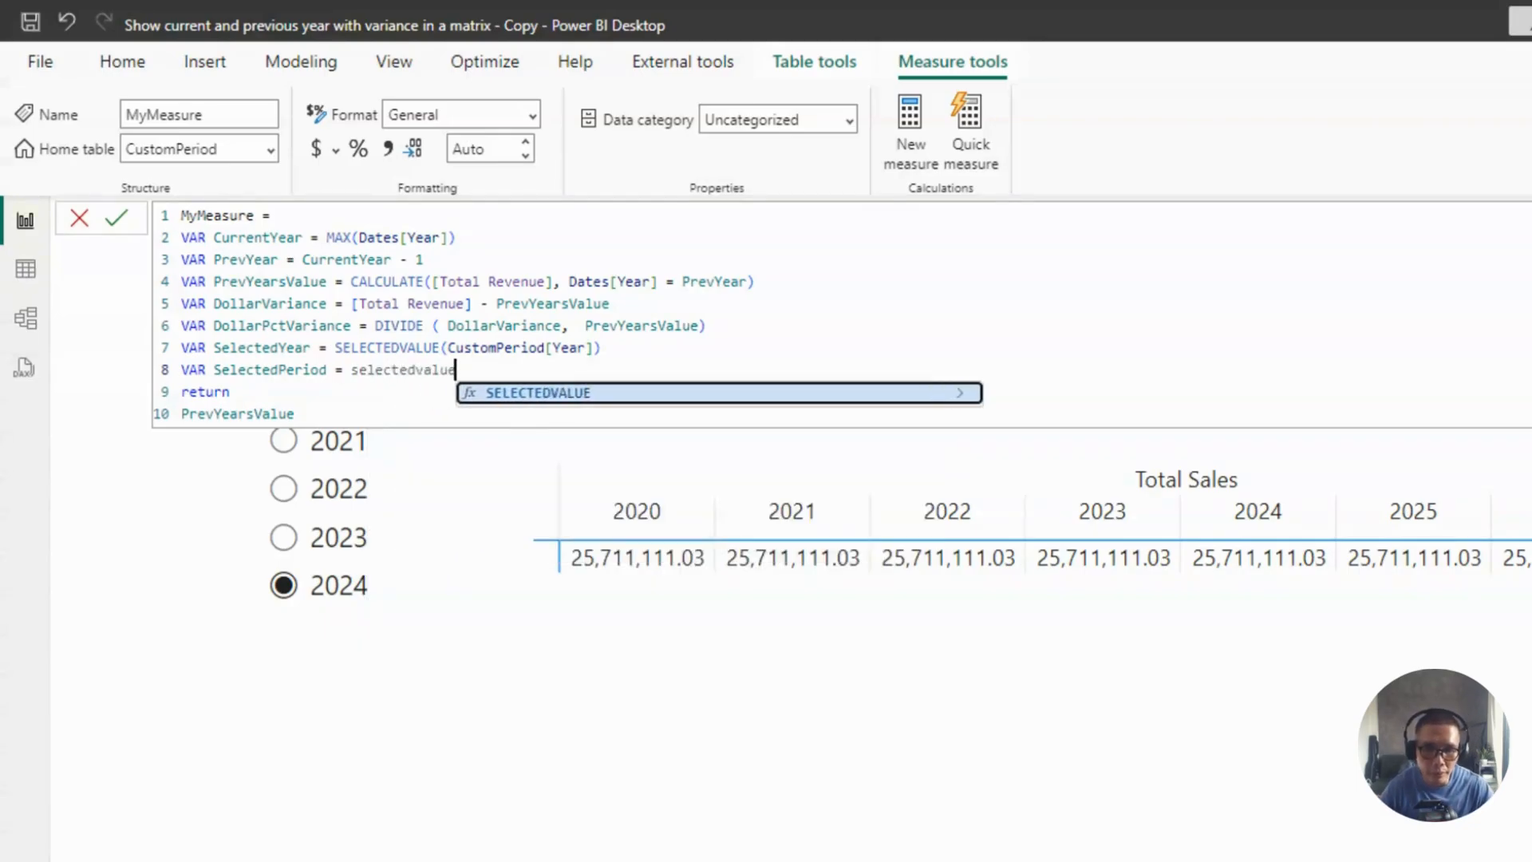
key("Tab")
key("Left")
key("Right")
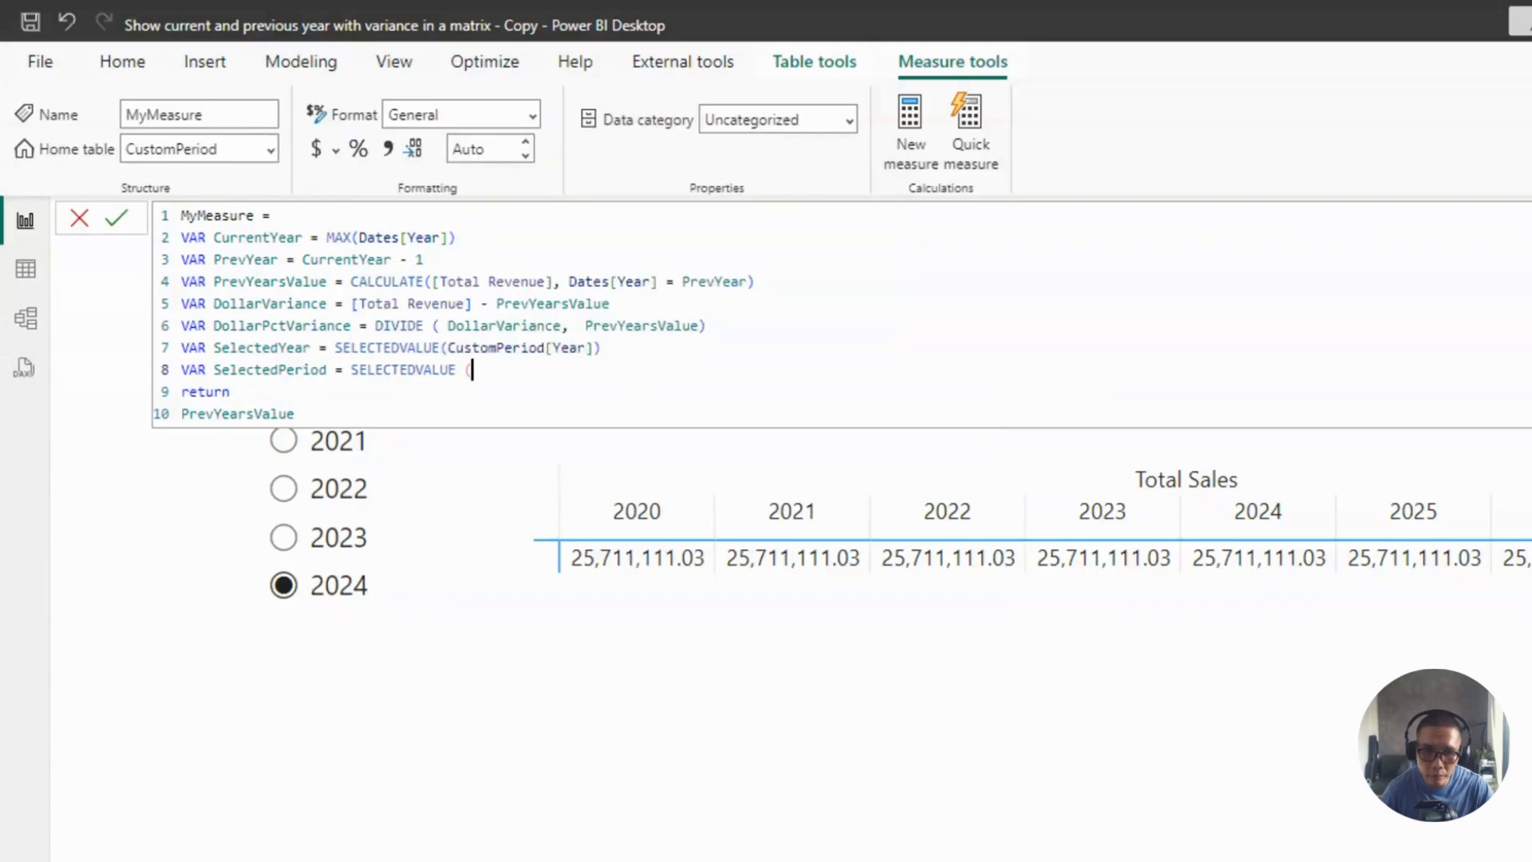
key("BackSpace")
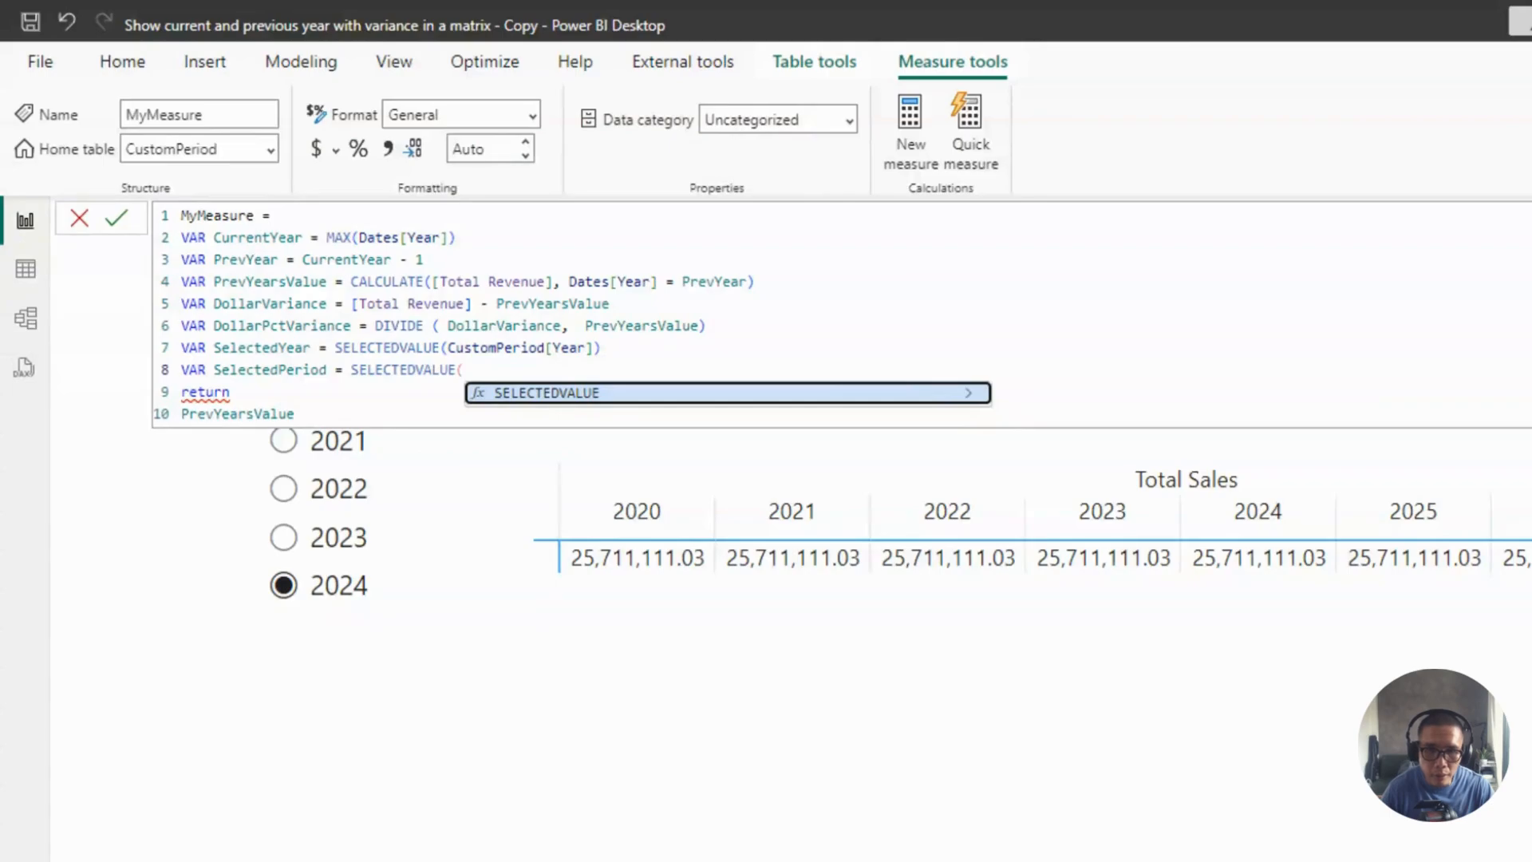
type("period")
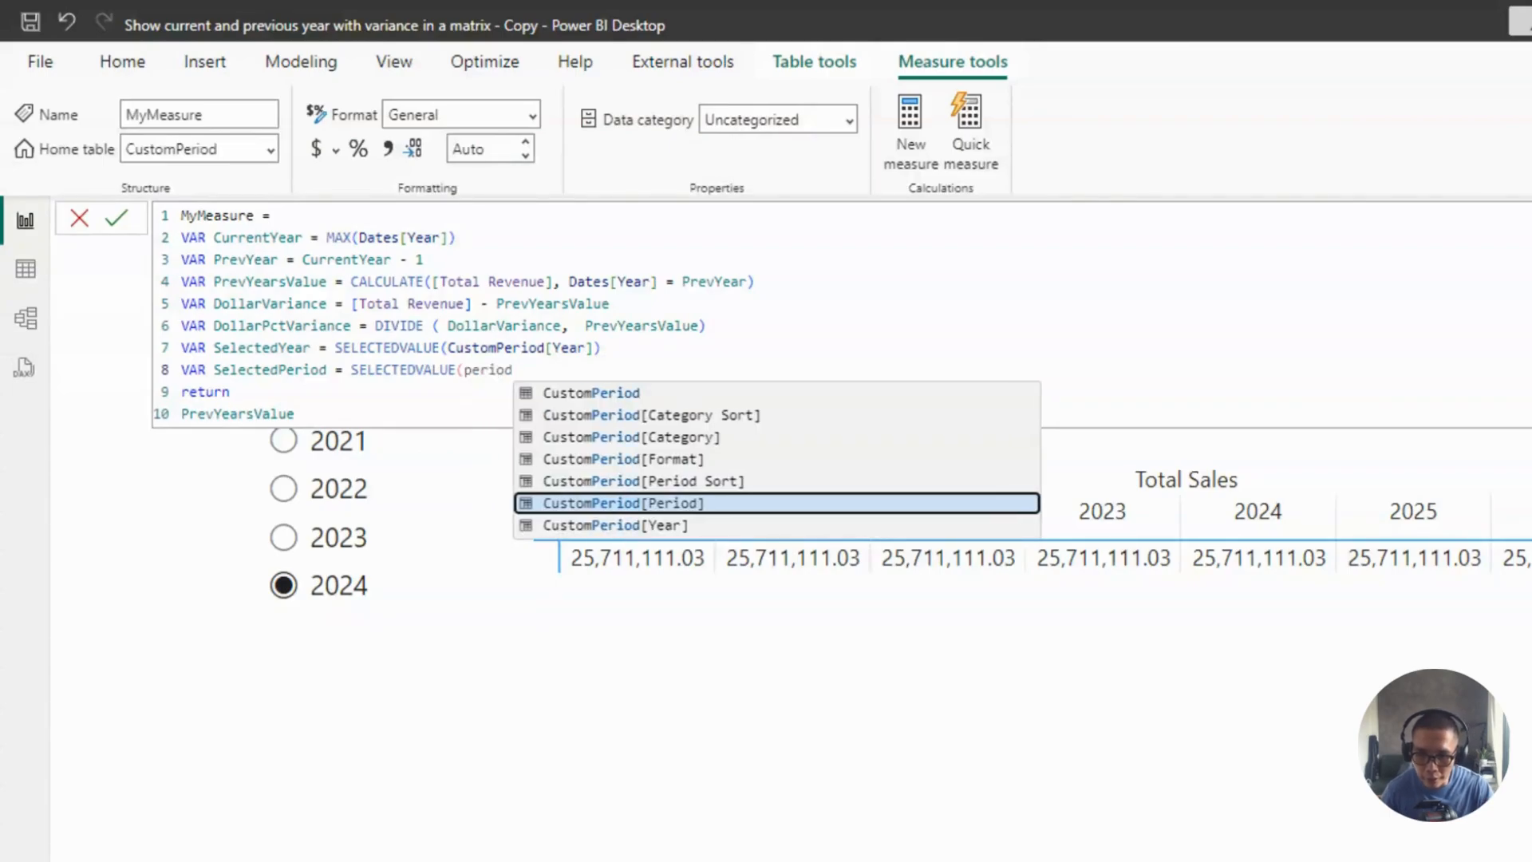
key("Tab")
type(")")
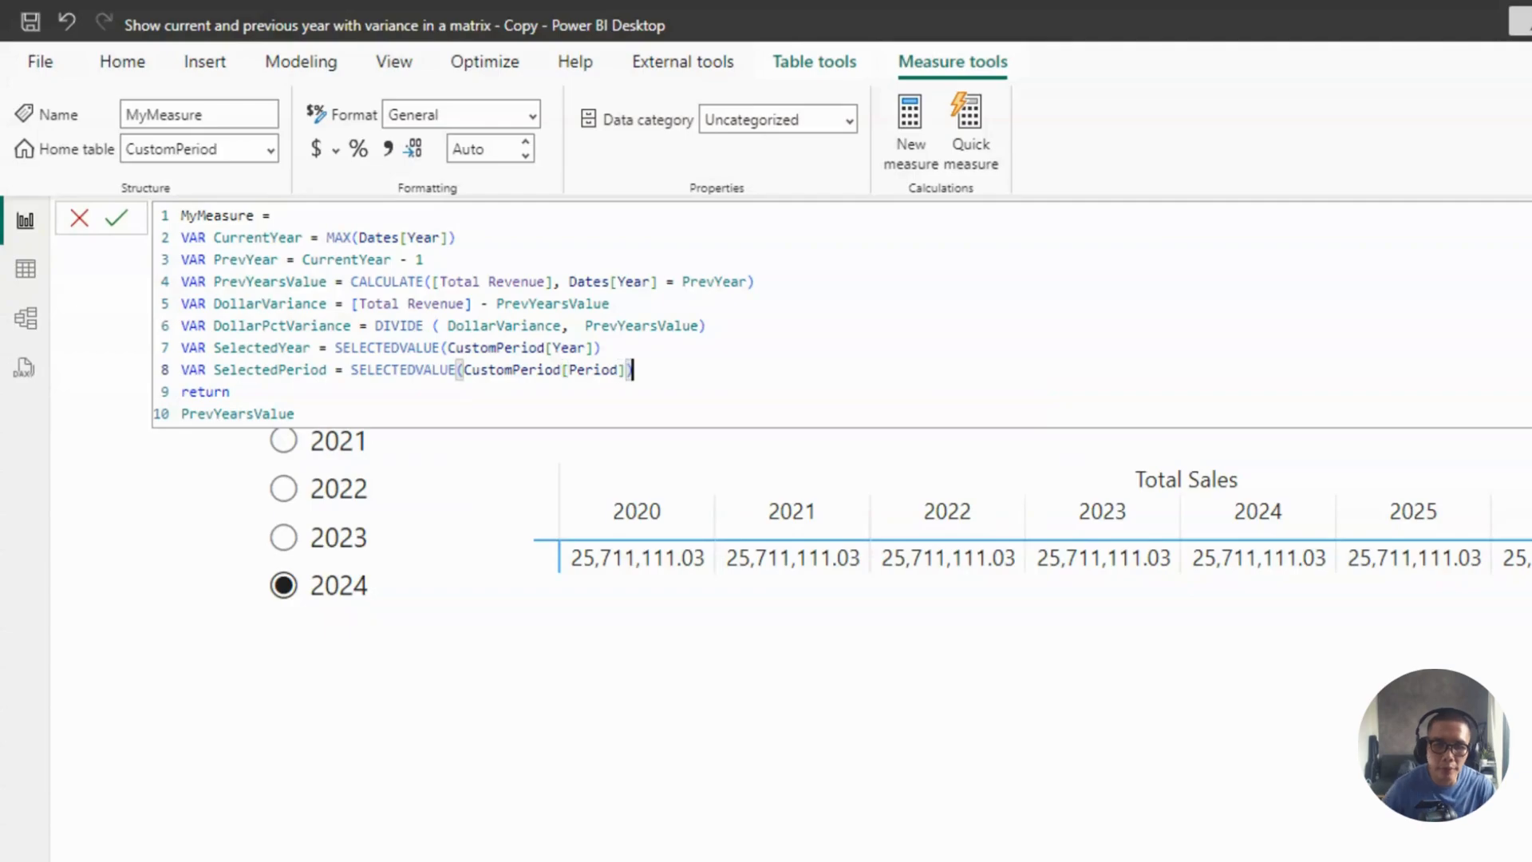
Replace the returned PrevYearsValue with the opening of a SWITCH(TRUE(), expression and begin a new line for its cases.
key("Down")
key("Down")
key("shift+Home")
type("swit")
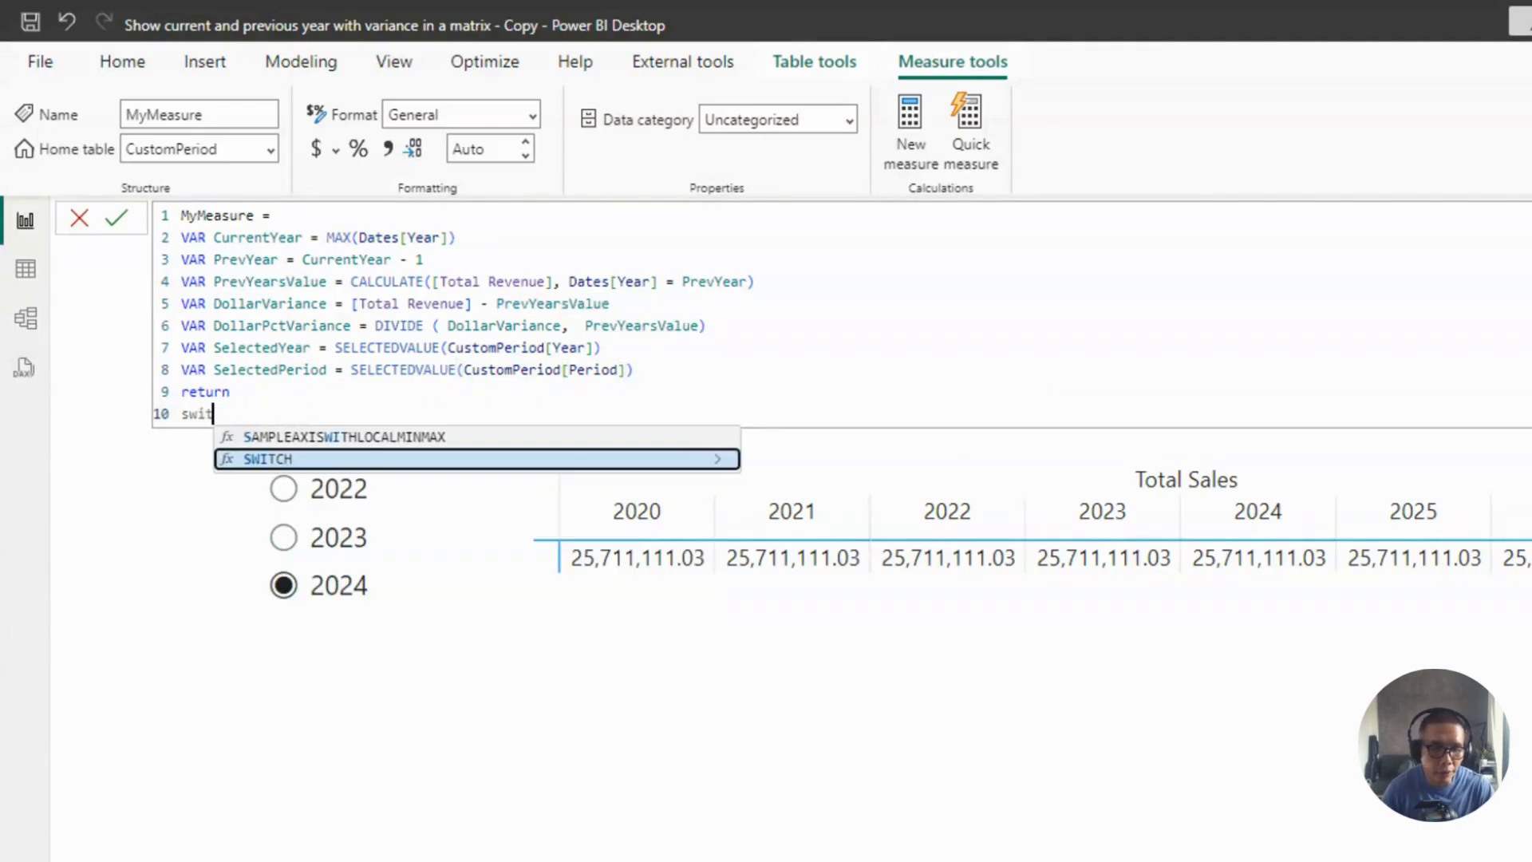
key("Tab")
type("true(),")
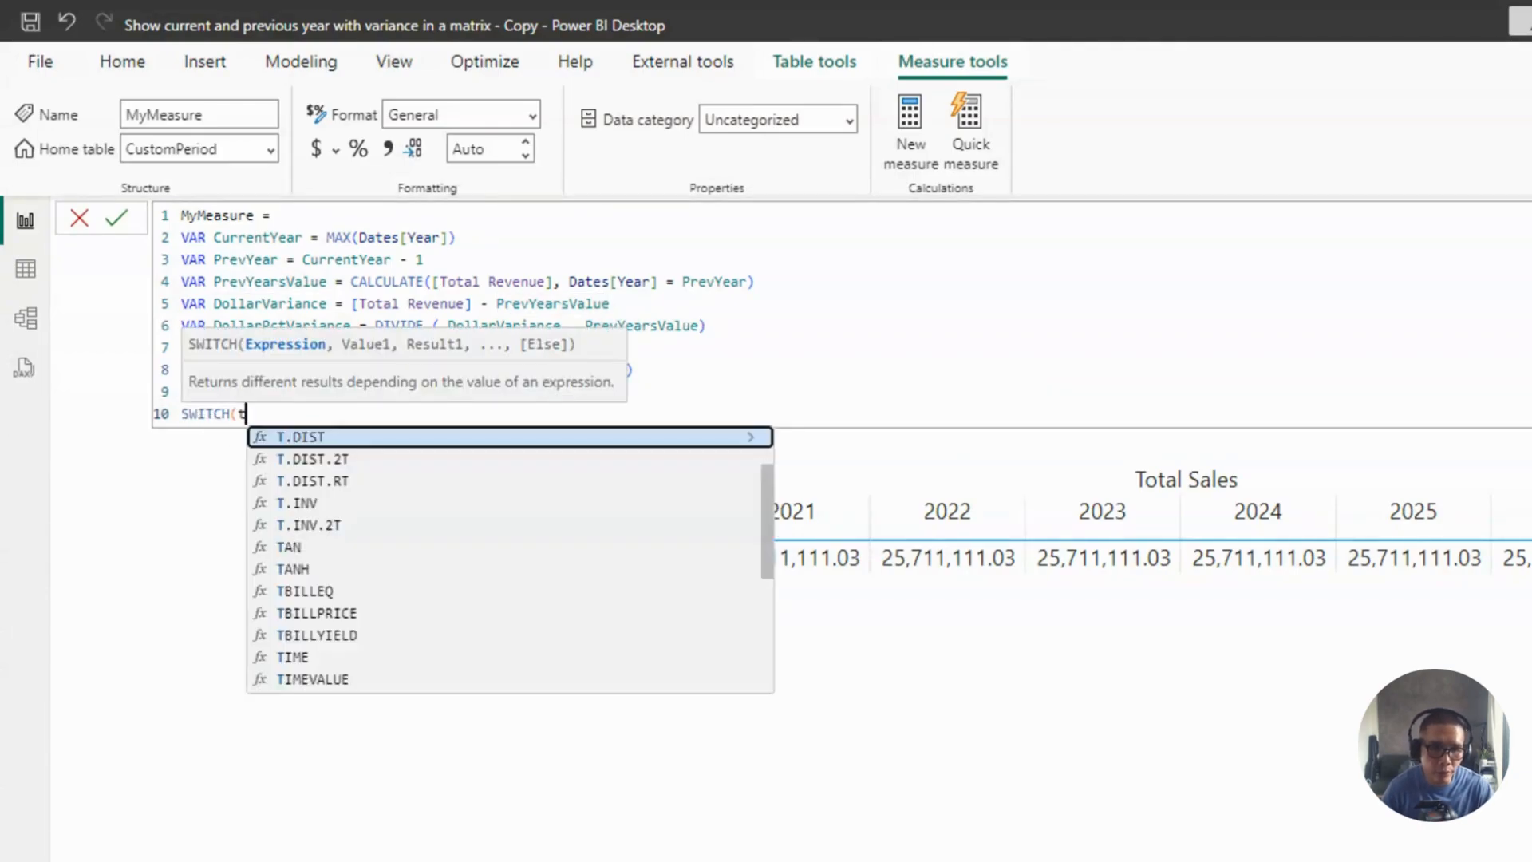
key("Return")
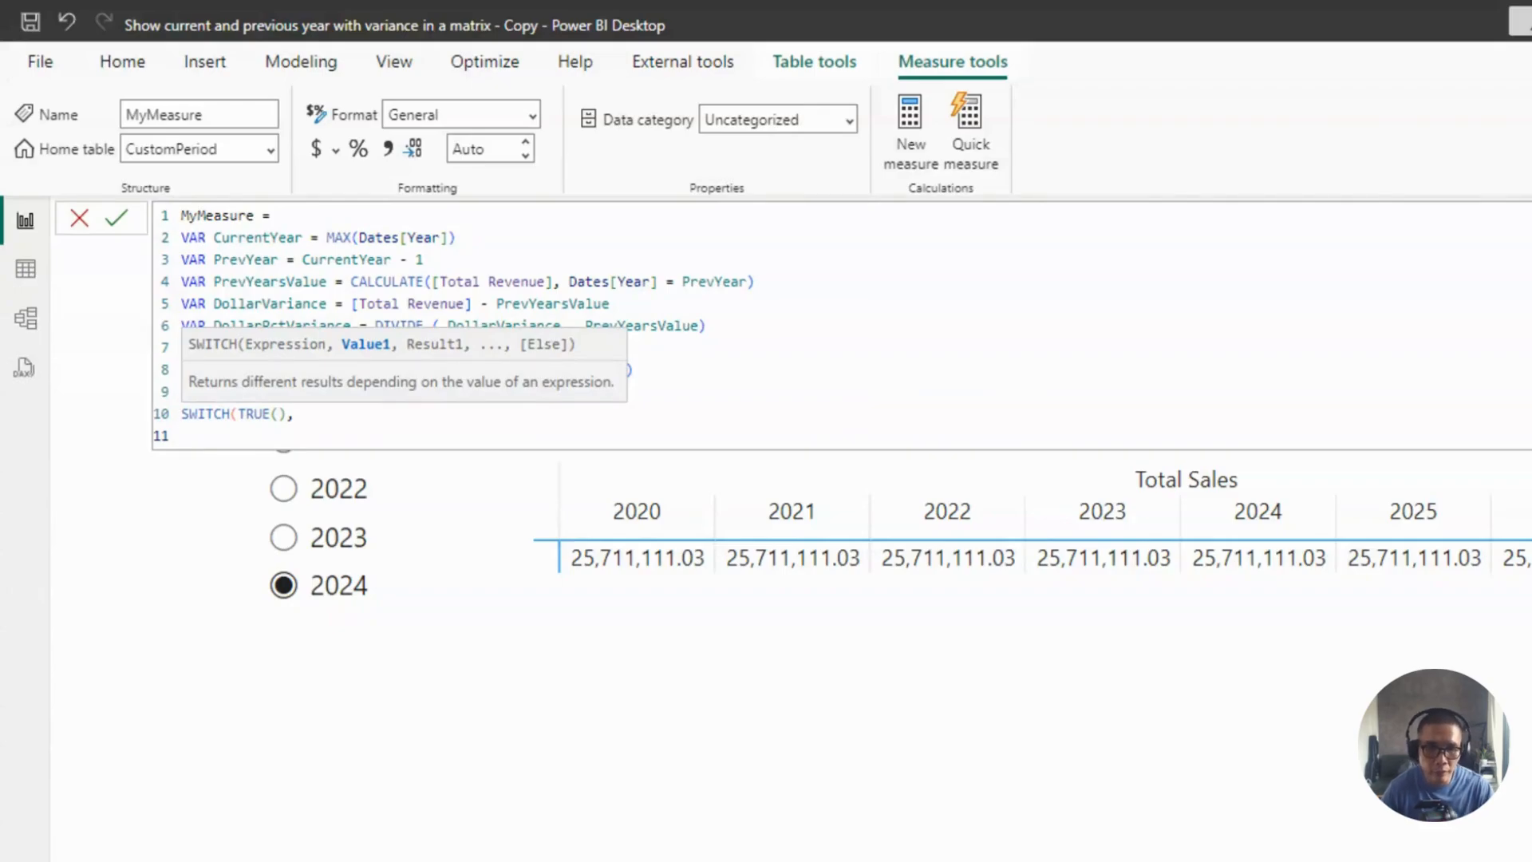
Enter SelectedYear = PrevYear as the first condition of the SWITCH expression.
type("select")
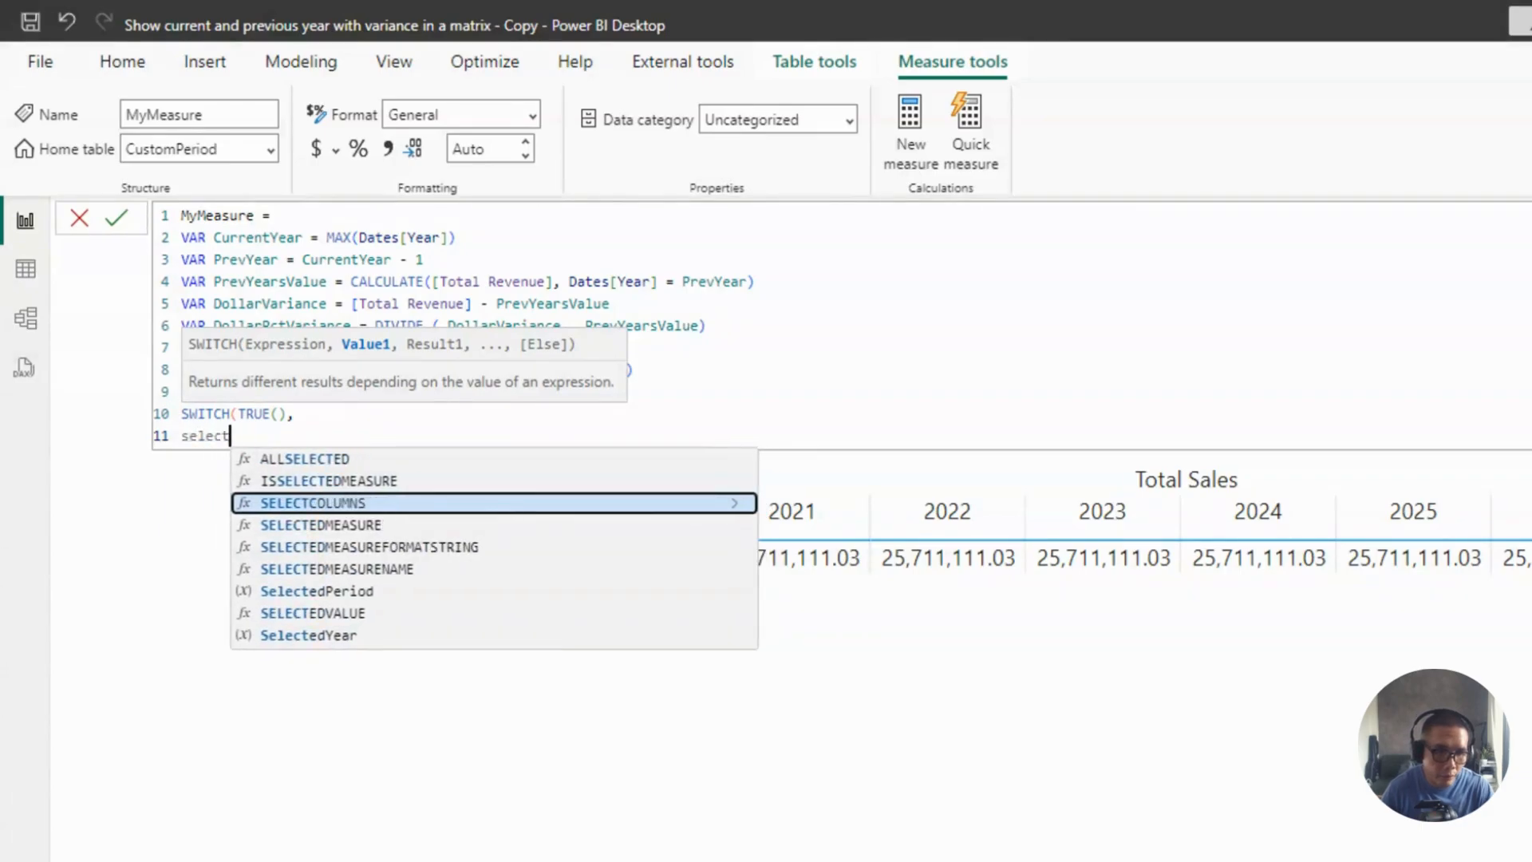
type("edYear")
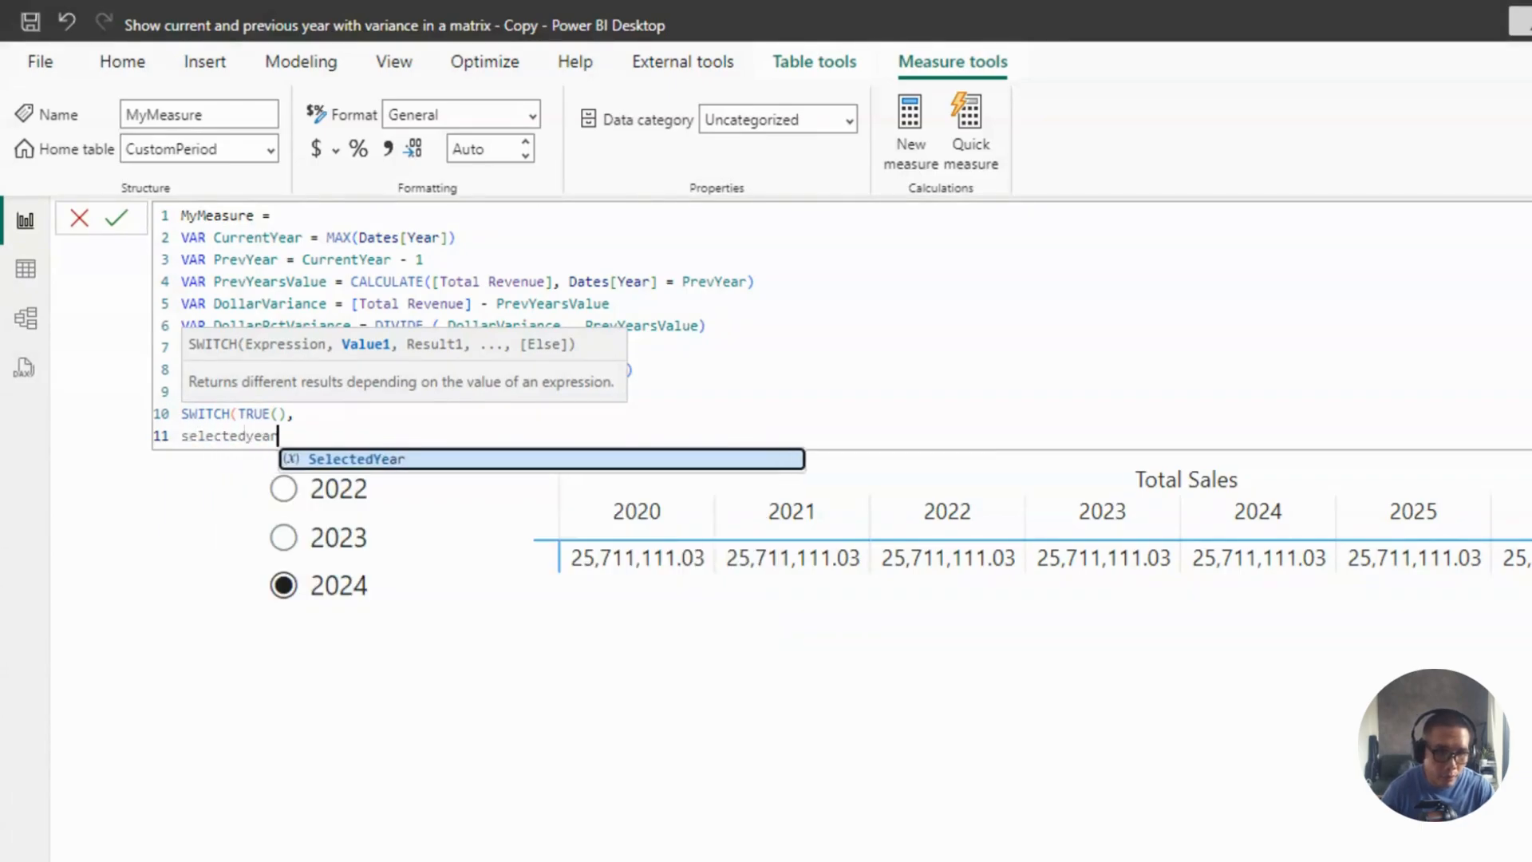
key("Tab")
type("=")
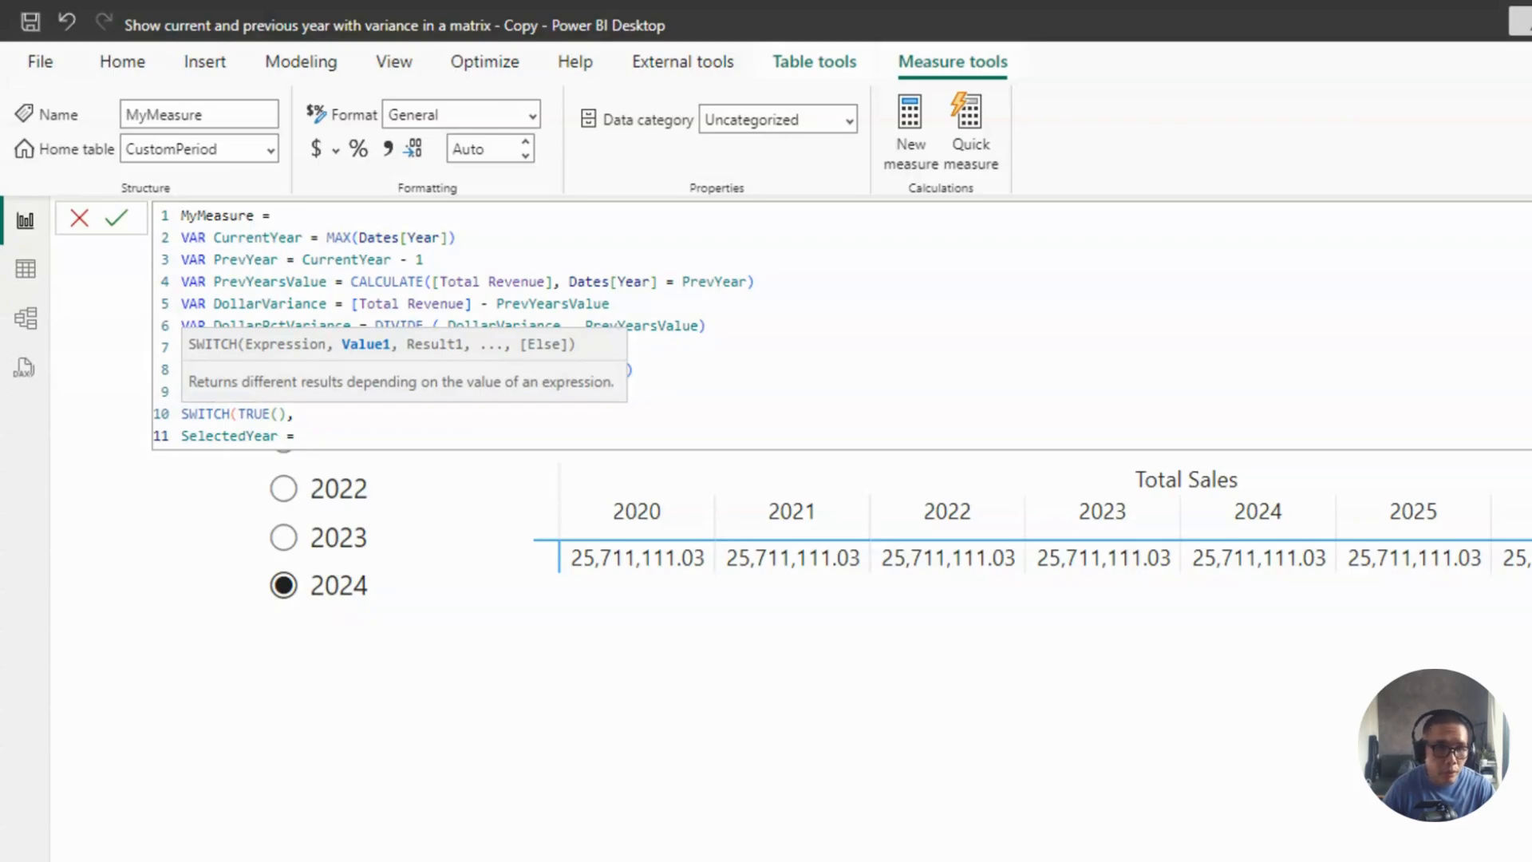
type("prev")
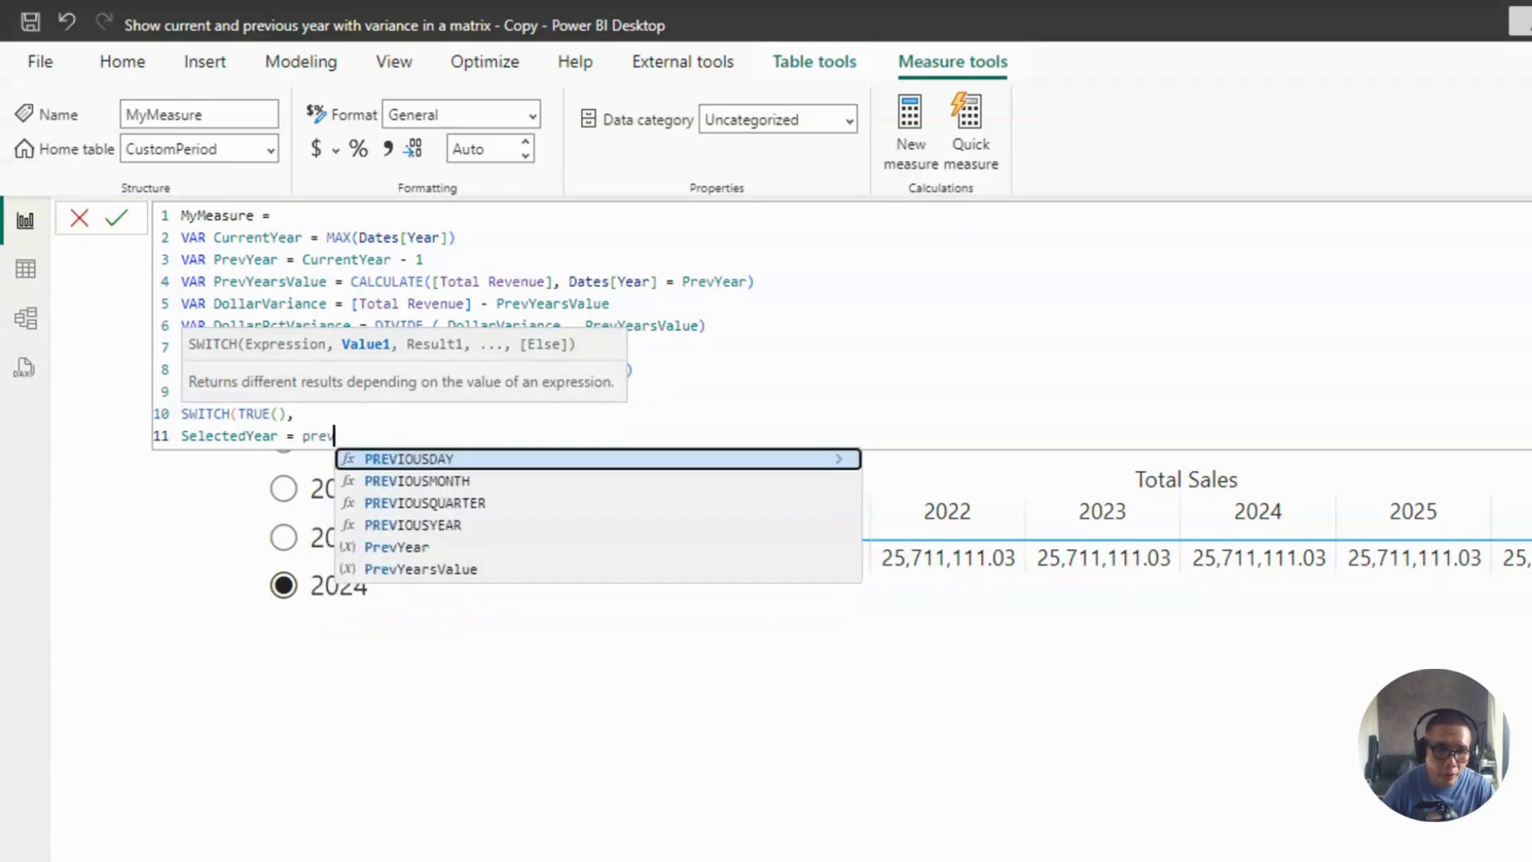
key("Down")
key("Down")
key("Down")
key("Down")
key("Tab")
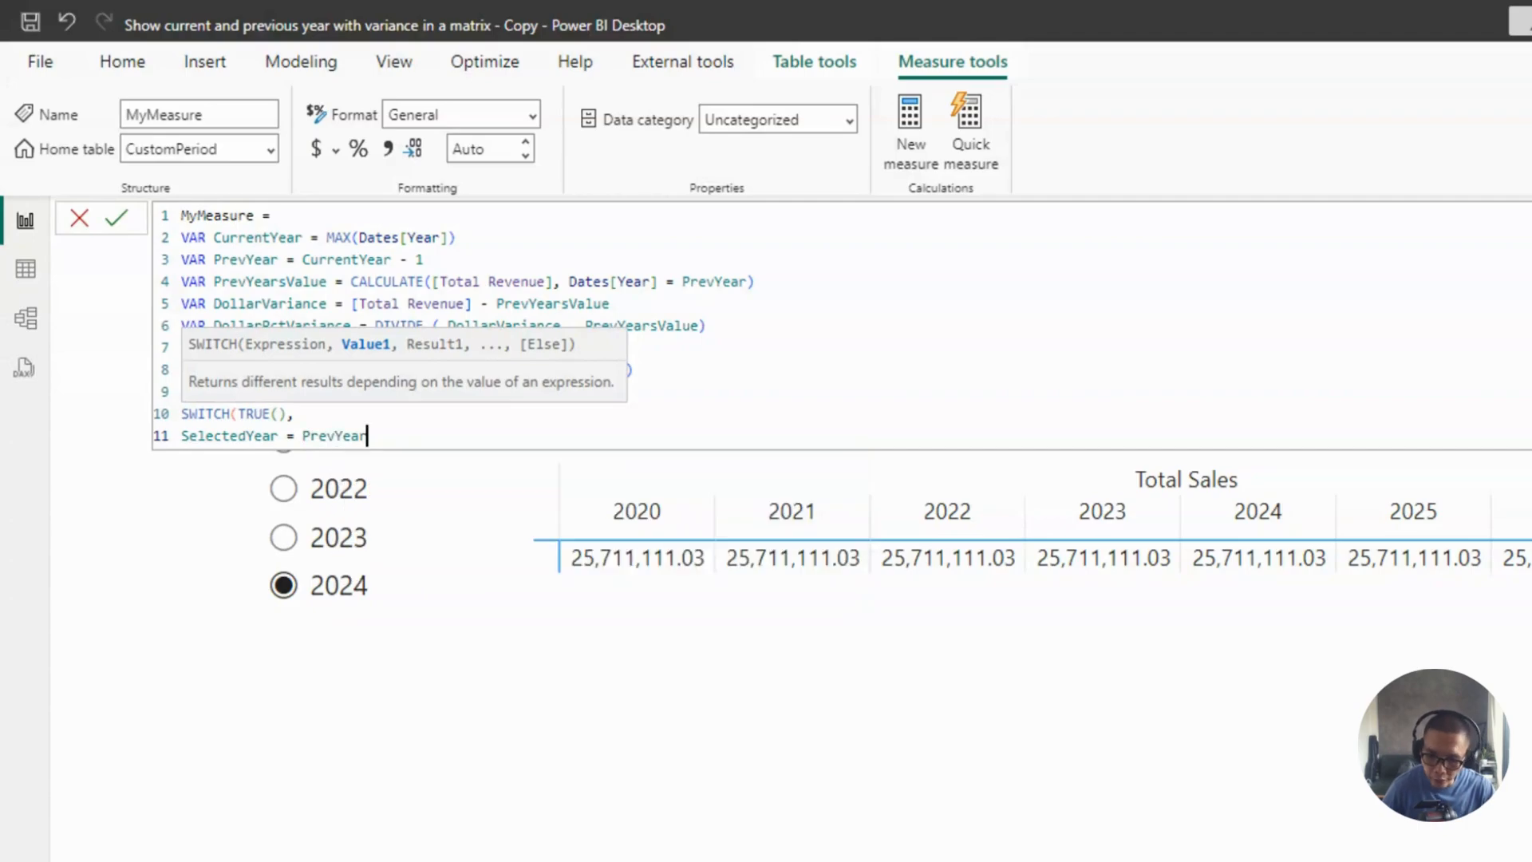
Set PrevYearsValue as the result of the SWITCH expression's PrevYear condition, followed by a comma.
type(", previ")
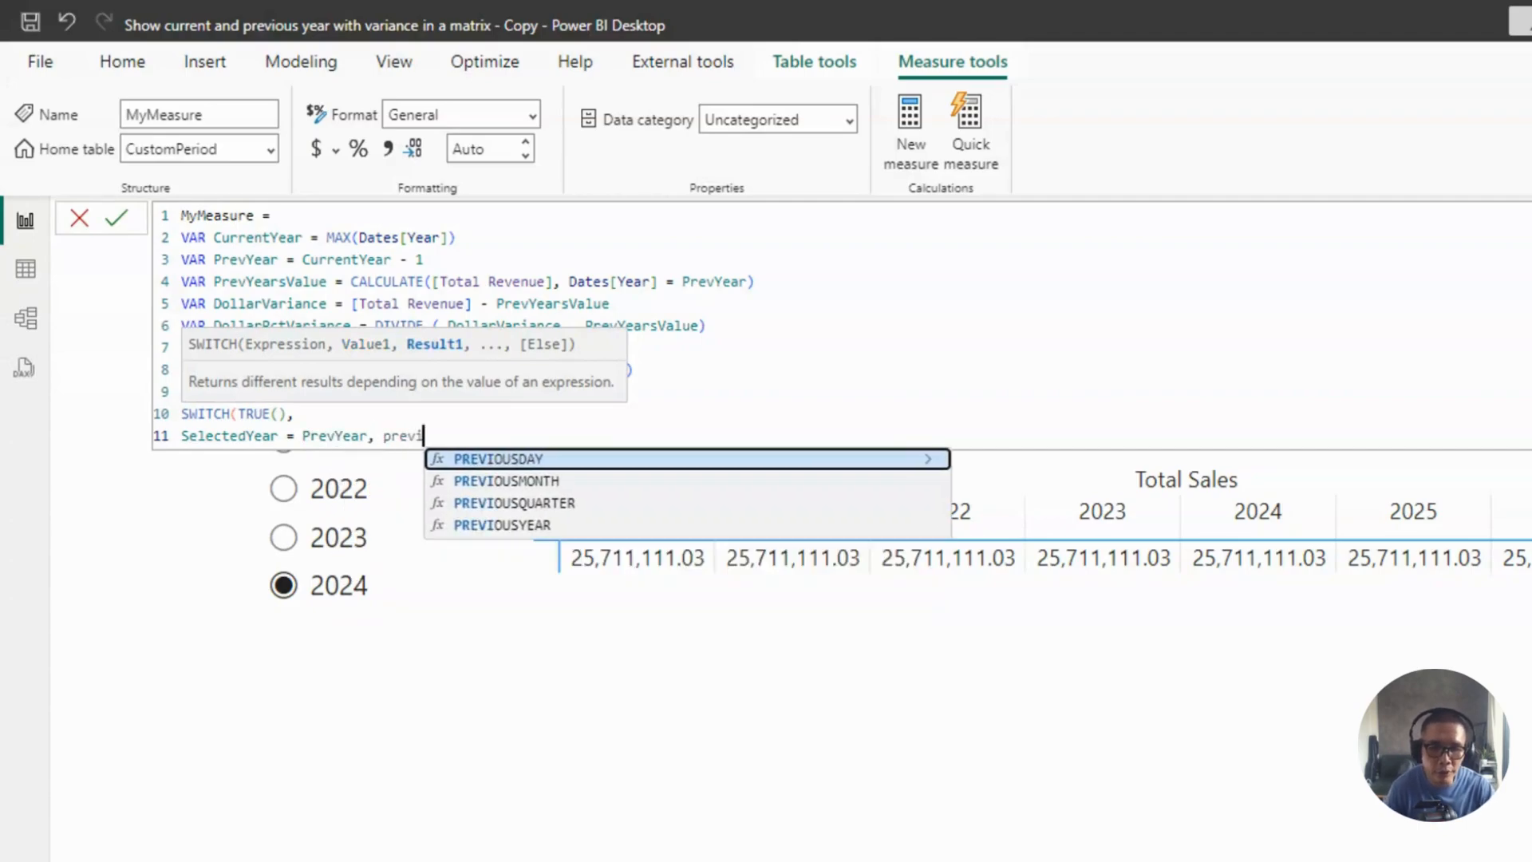
key("BackSpace")
key("Down")
key("Down")
key("Down")
key("Down")
key("Down")
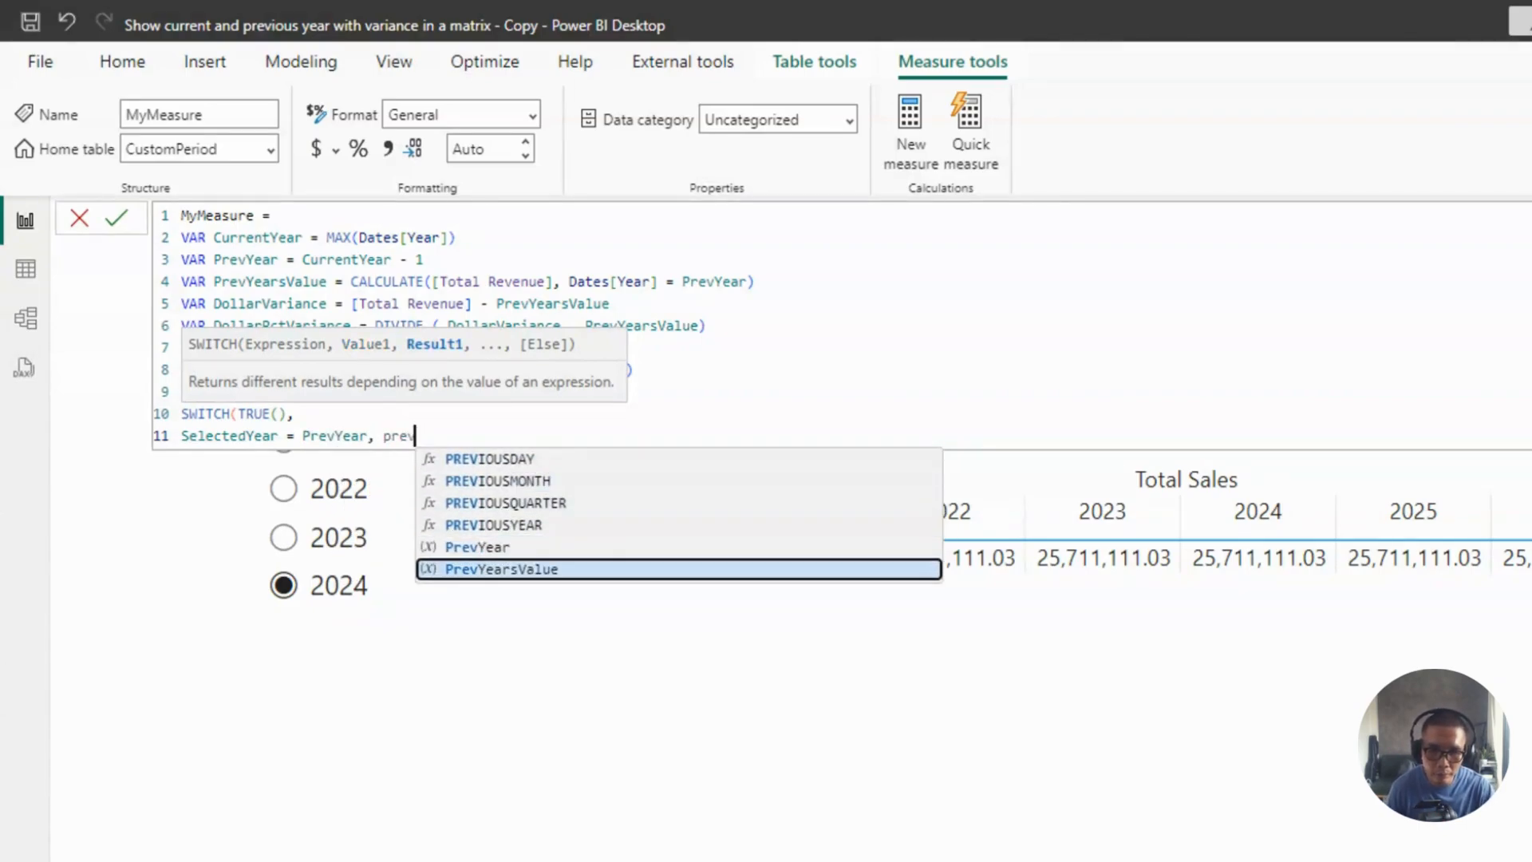
key("Tab")
type(",")
Add a second SWITCH case on a new line that returns [Total Revenue] when SelectedYear = CurrentYear.
key("shift+Return")
type("selectedy")
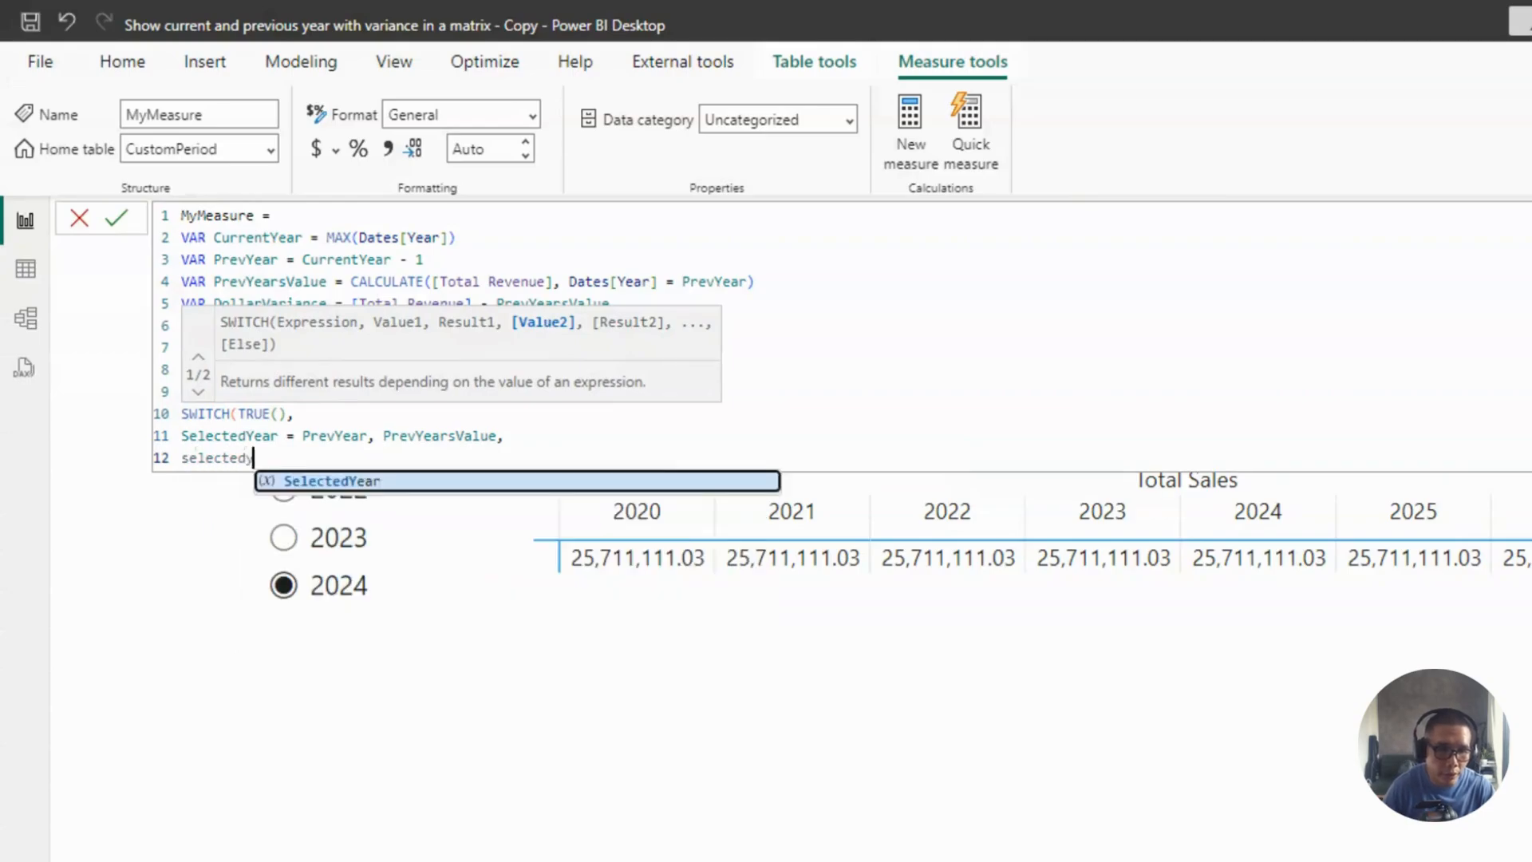
key("Tab")
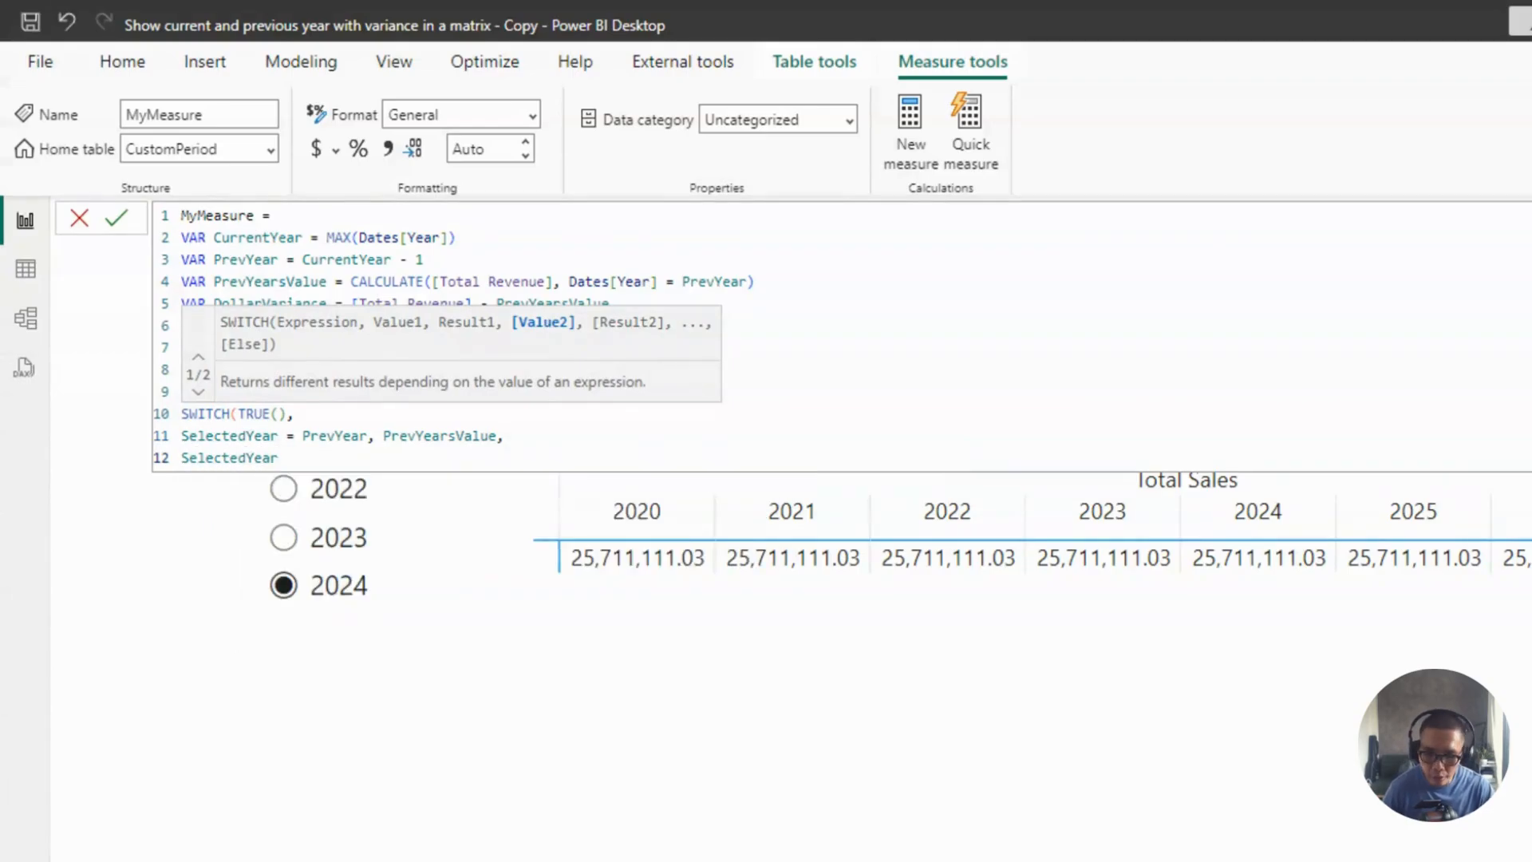
type("= cur")
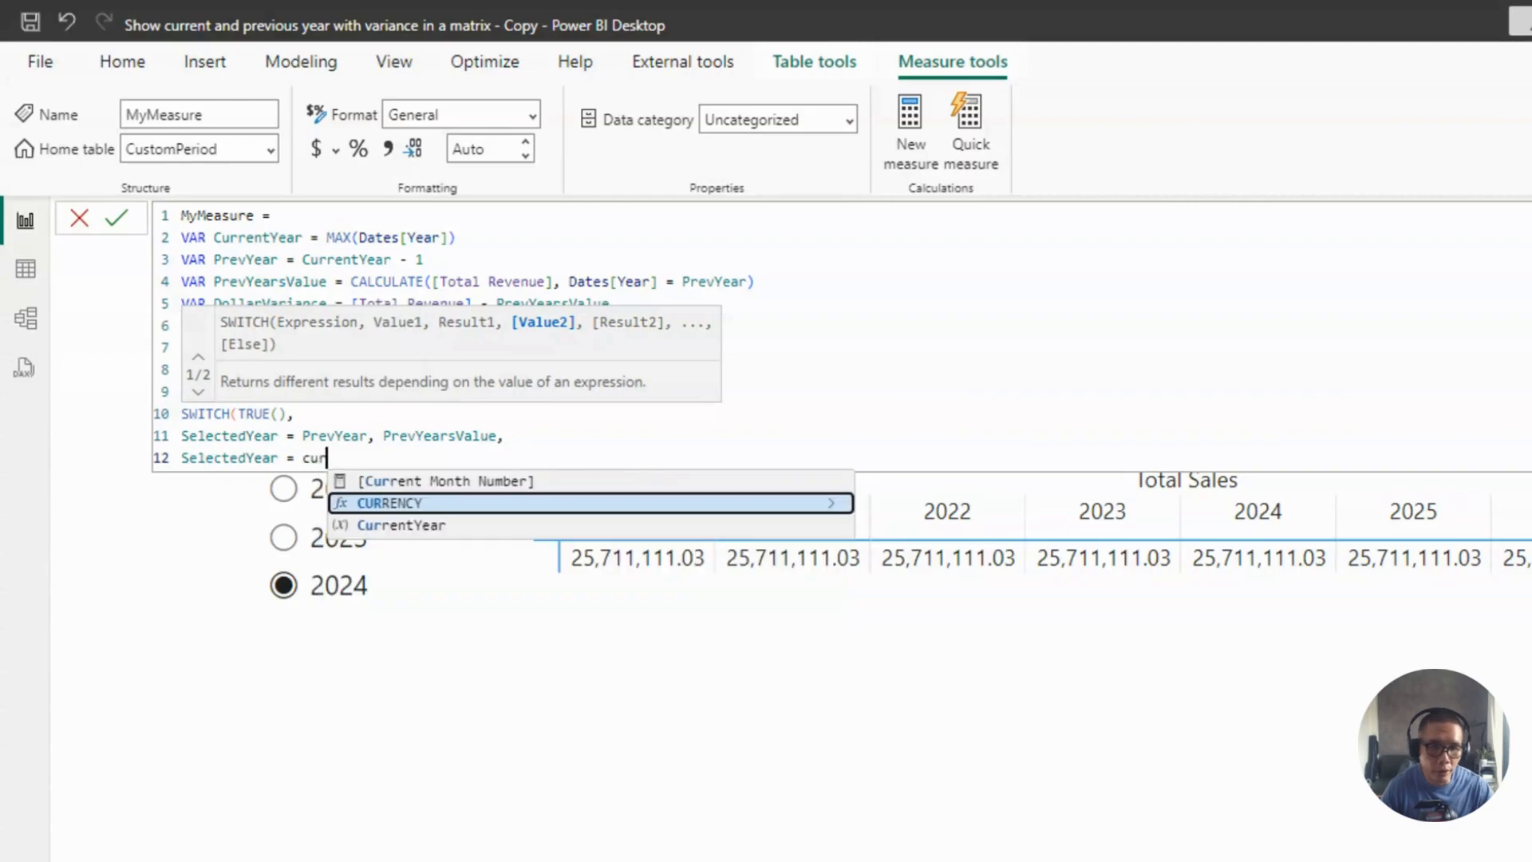
type("rent")
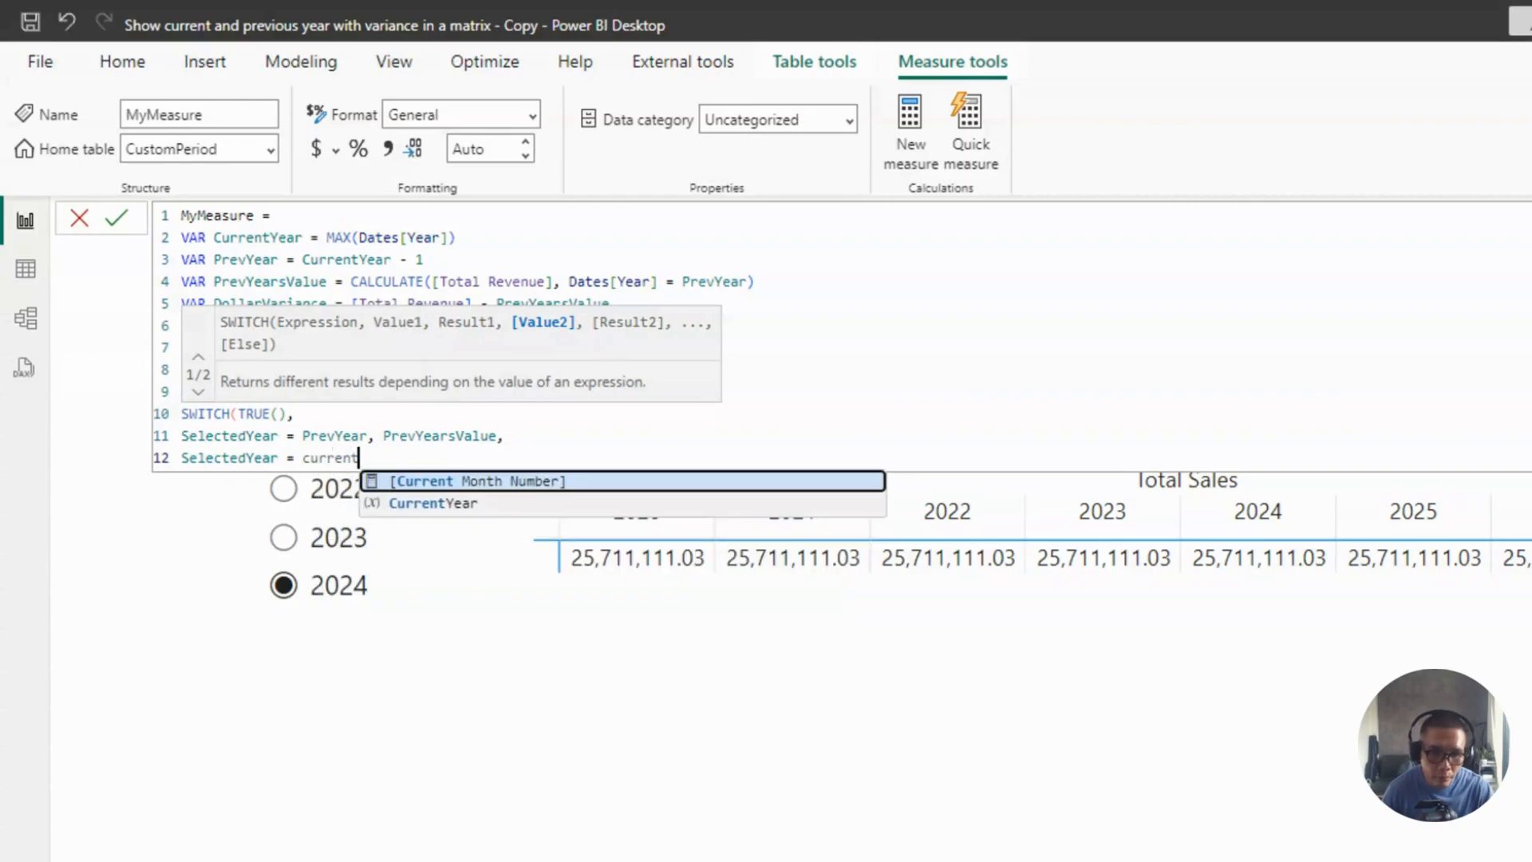
key("Down")
key("Tab")
type(", ")
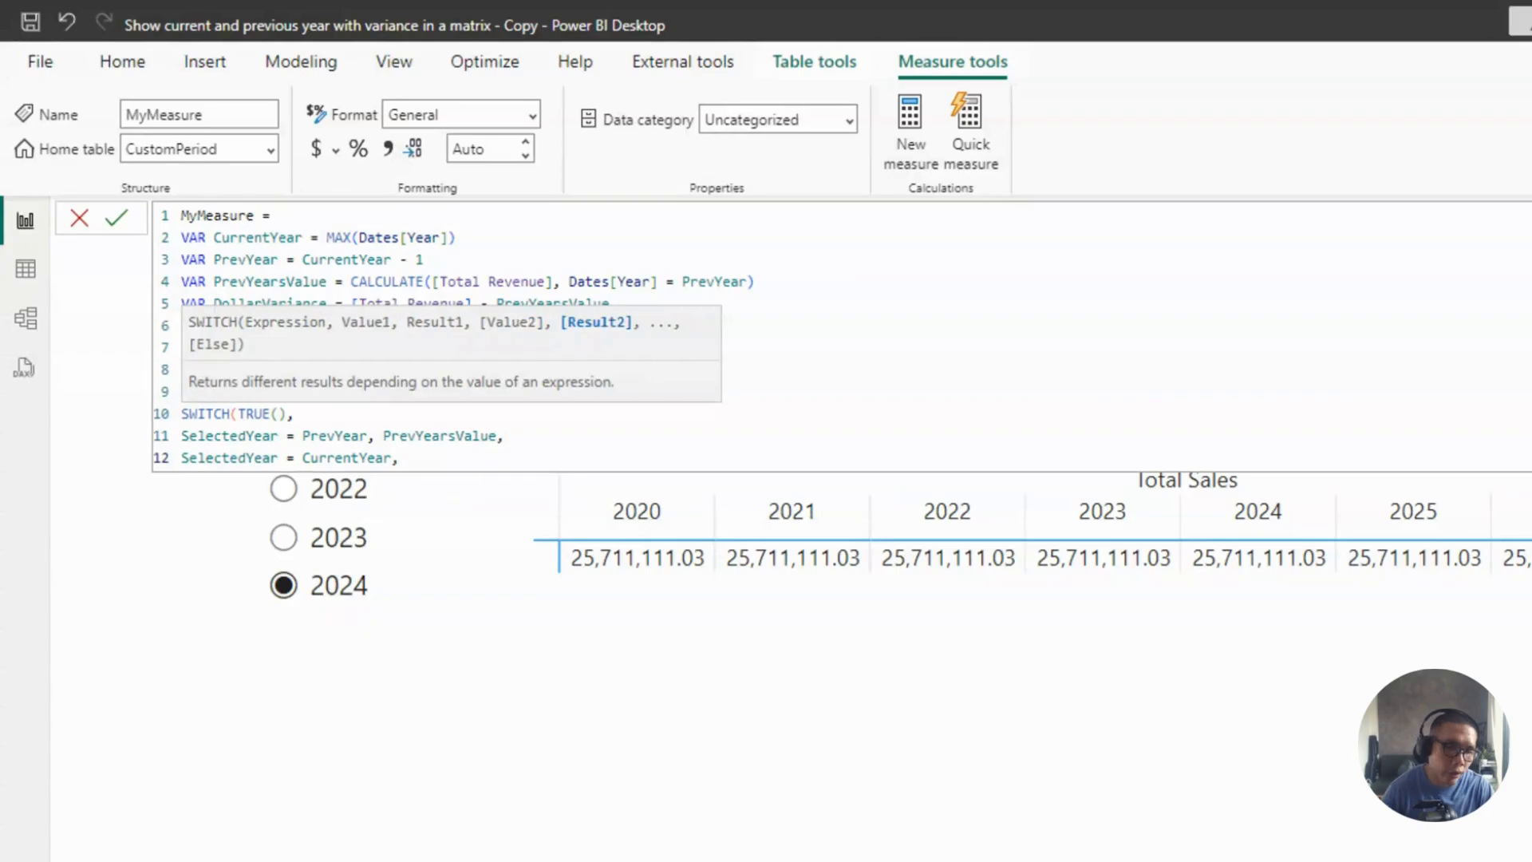
type("total")
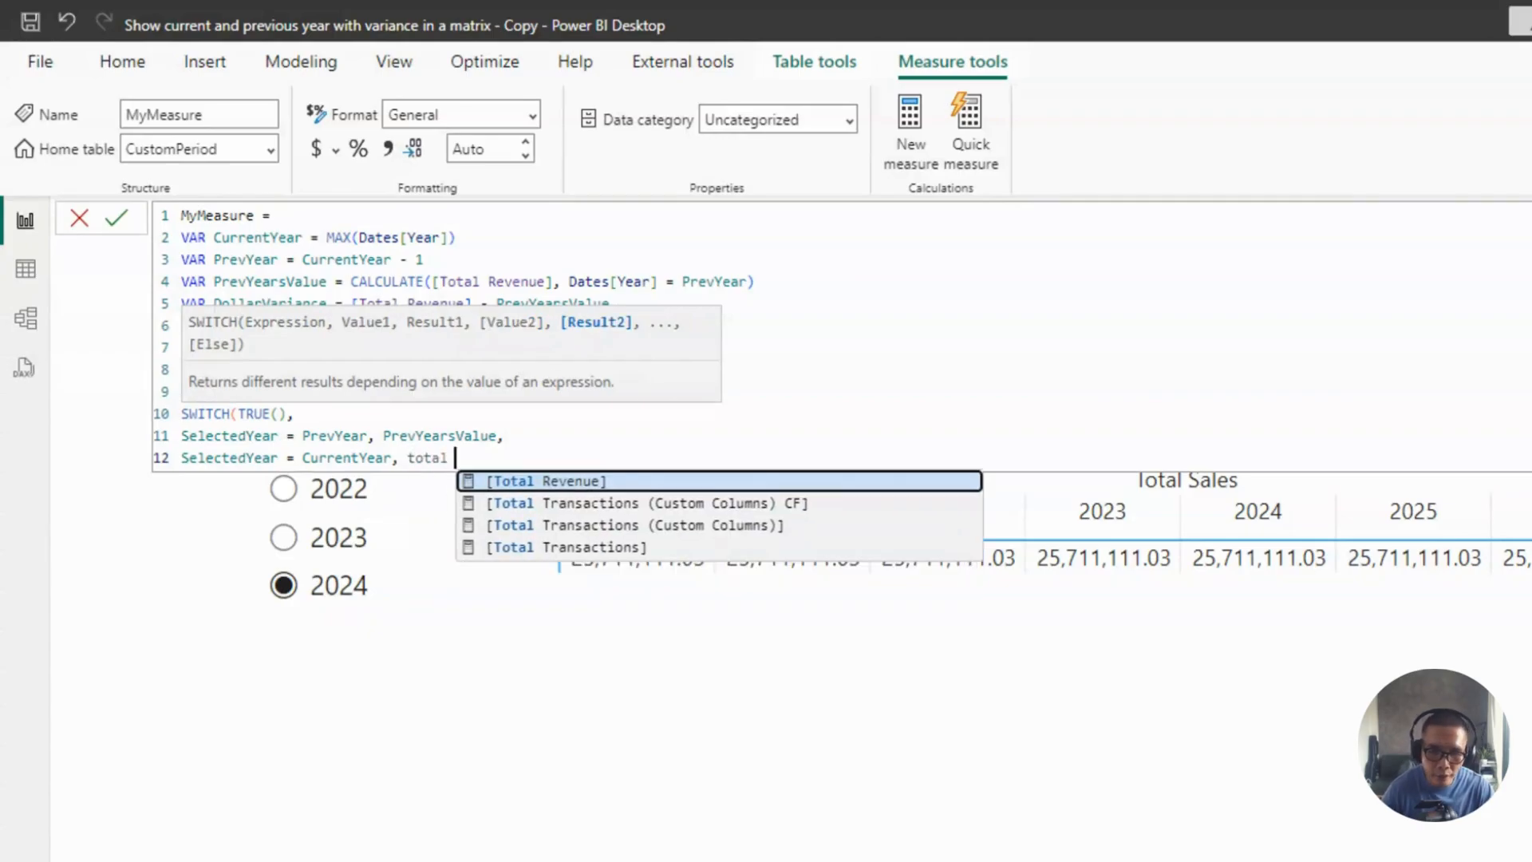
key("Tab")
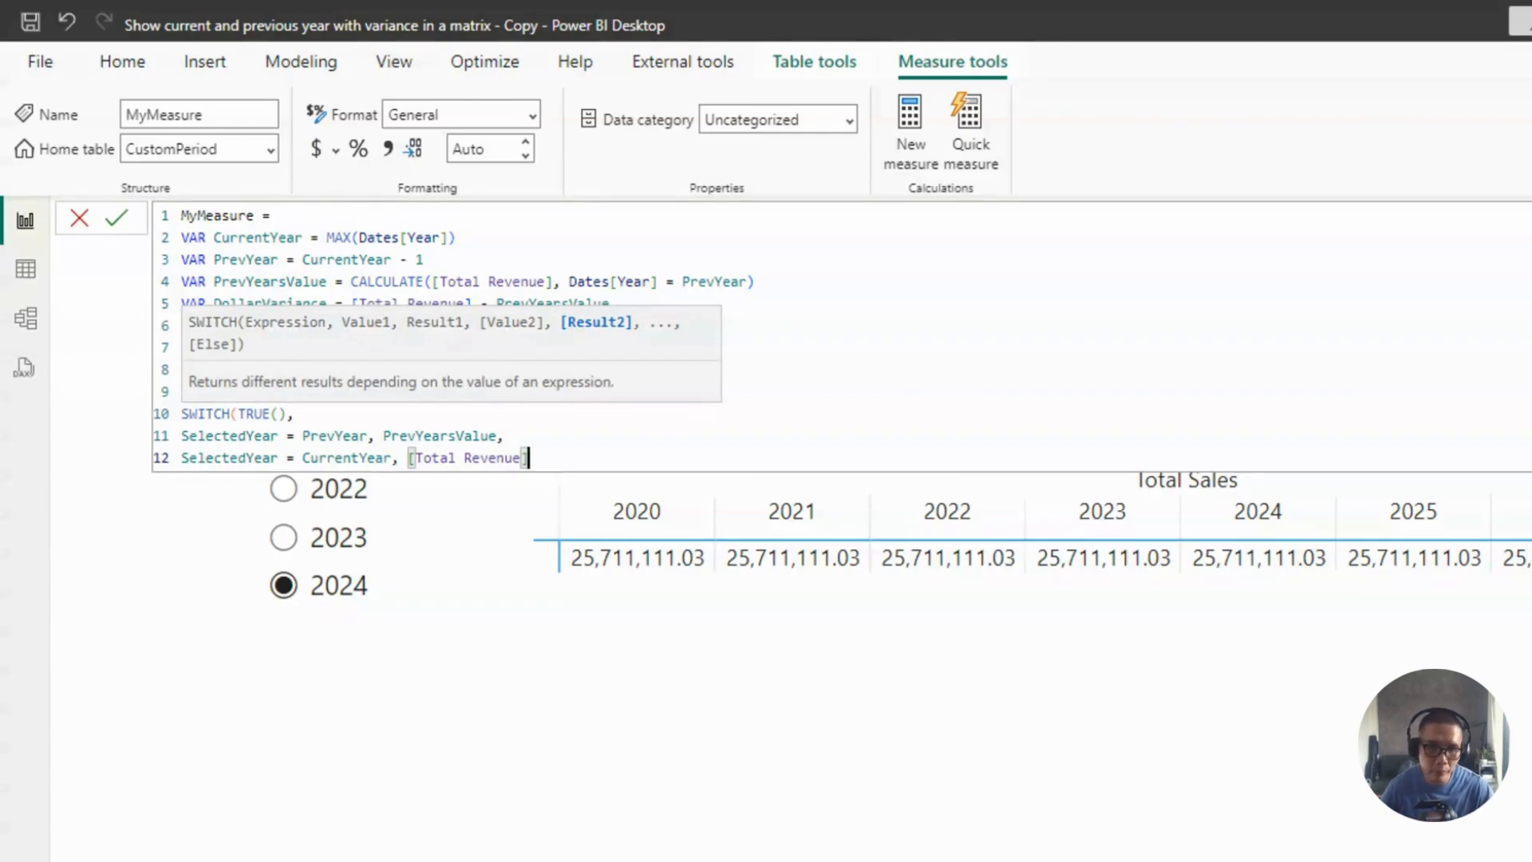
type("],")
Enter SelectedPeriod = "Variance $" as the third SWITCH condition on a new line.
key("shift+Return")
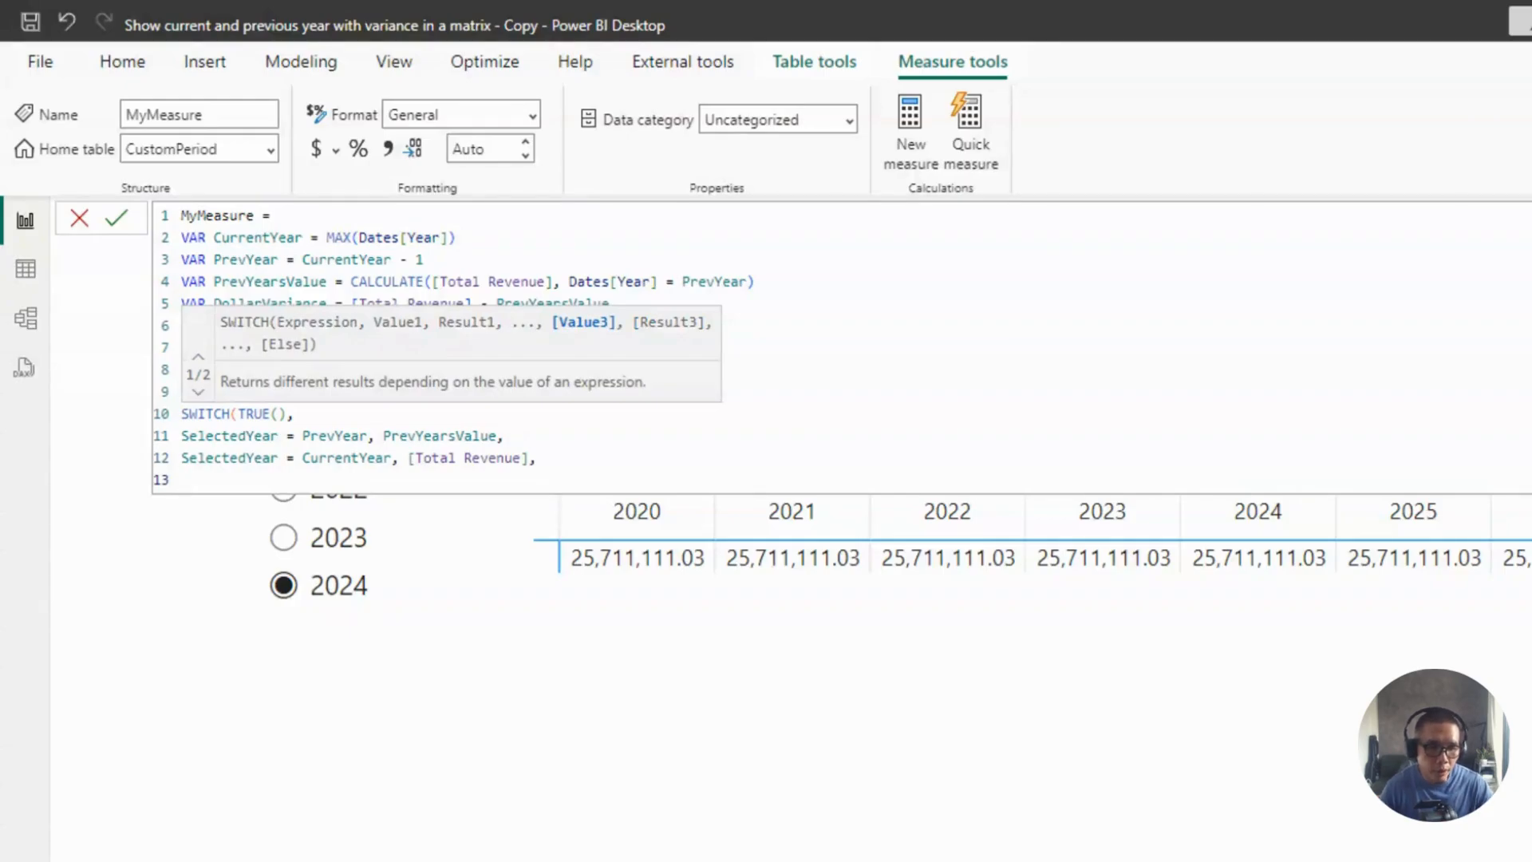
type("selectedperiod")
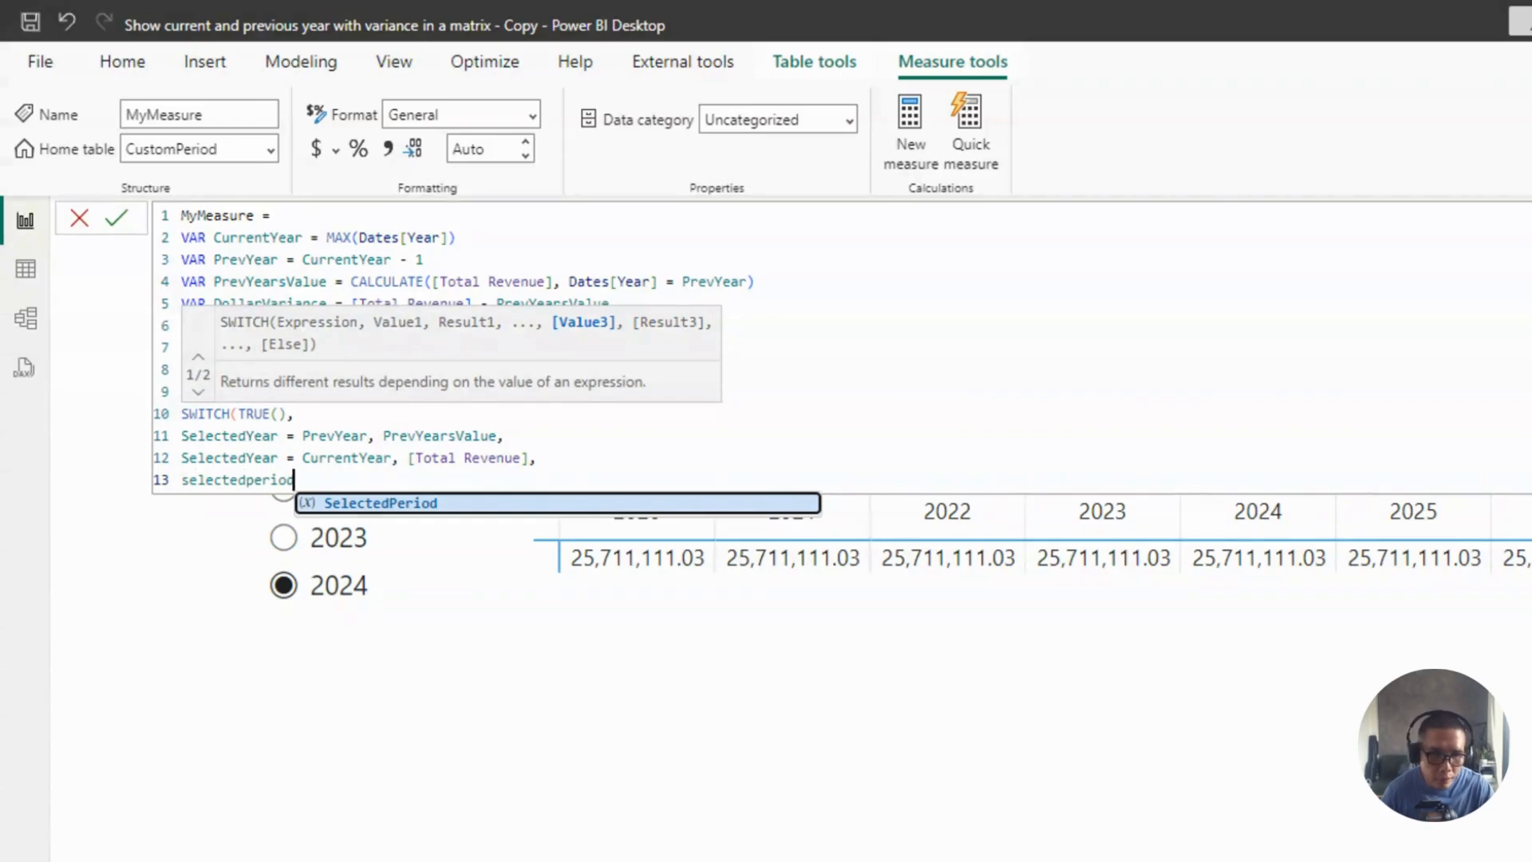
key("Tab")
type("=")
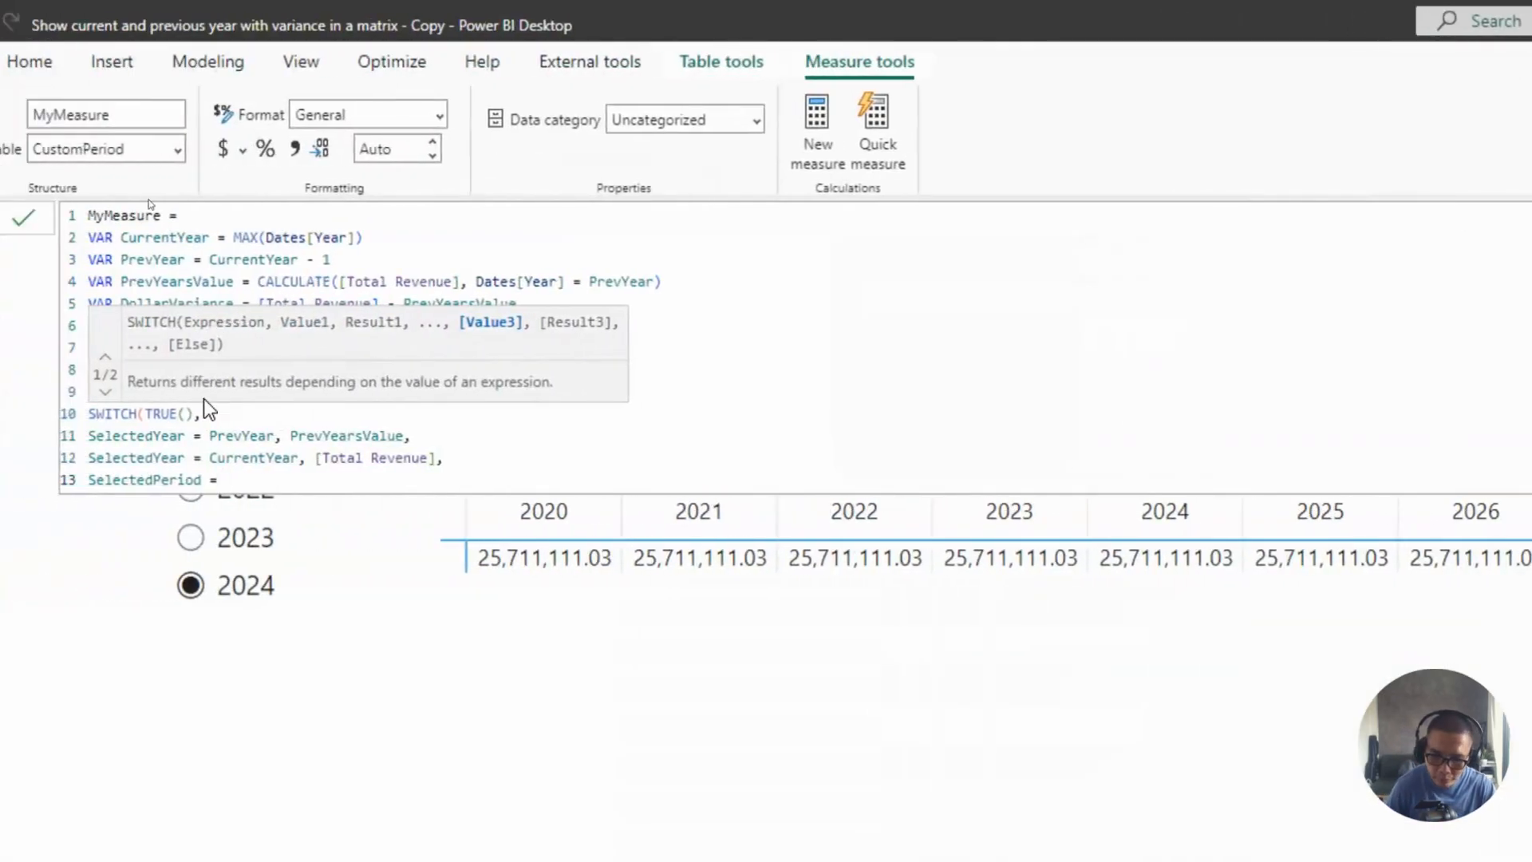
type("\"Variance")
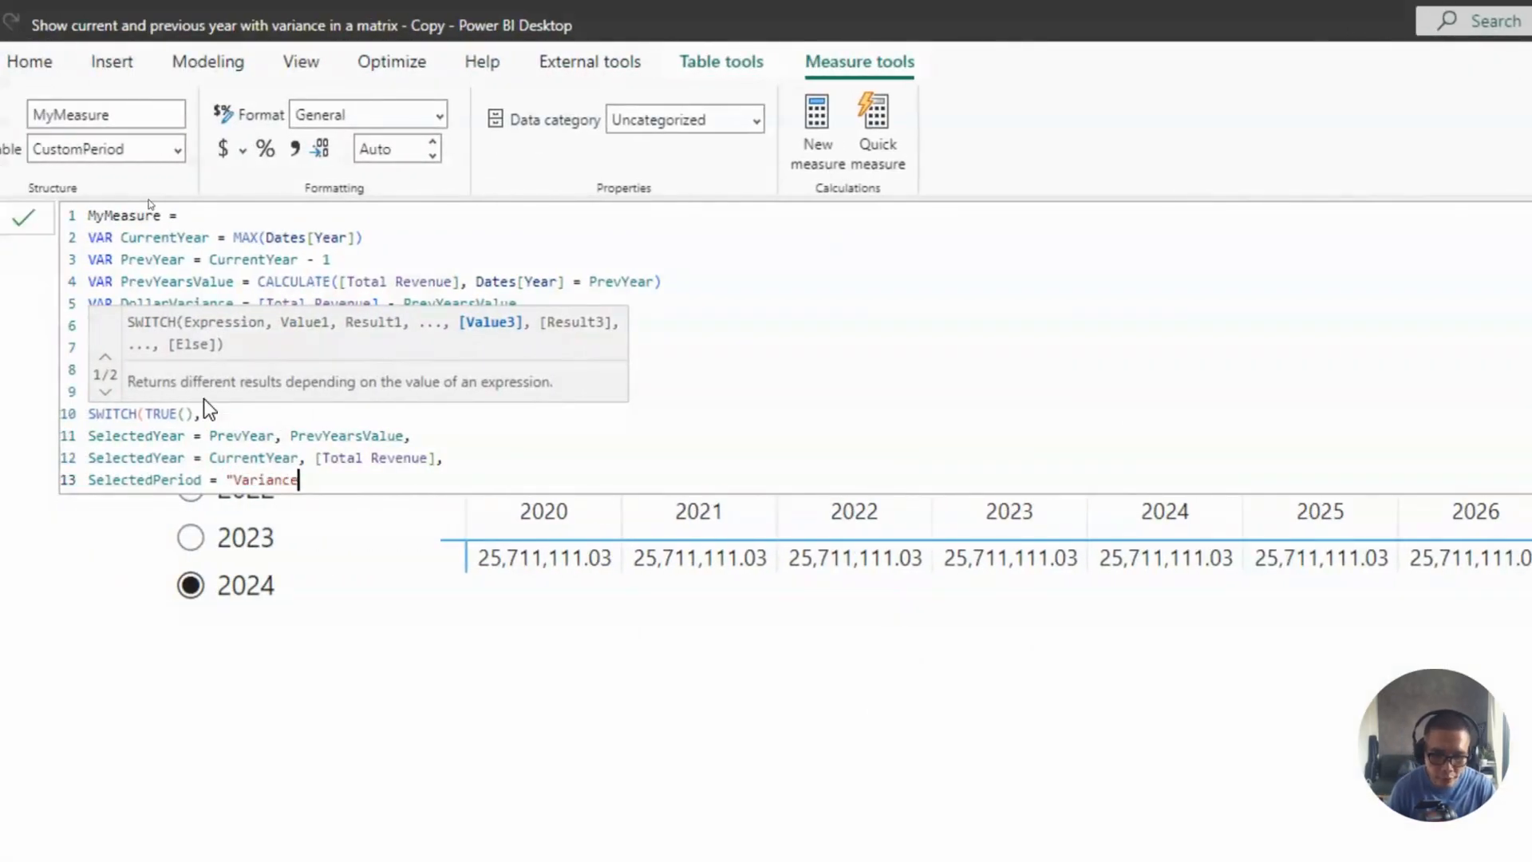
type(" $\", ")
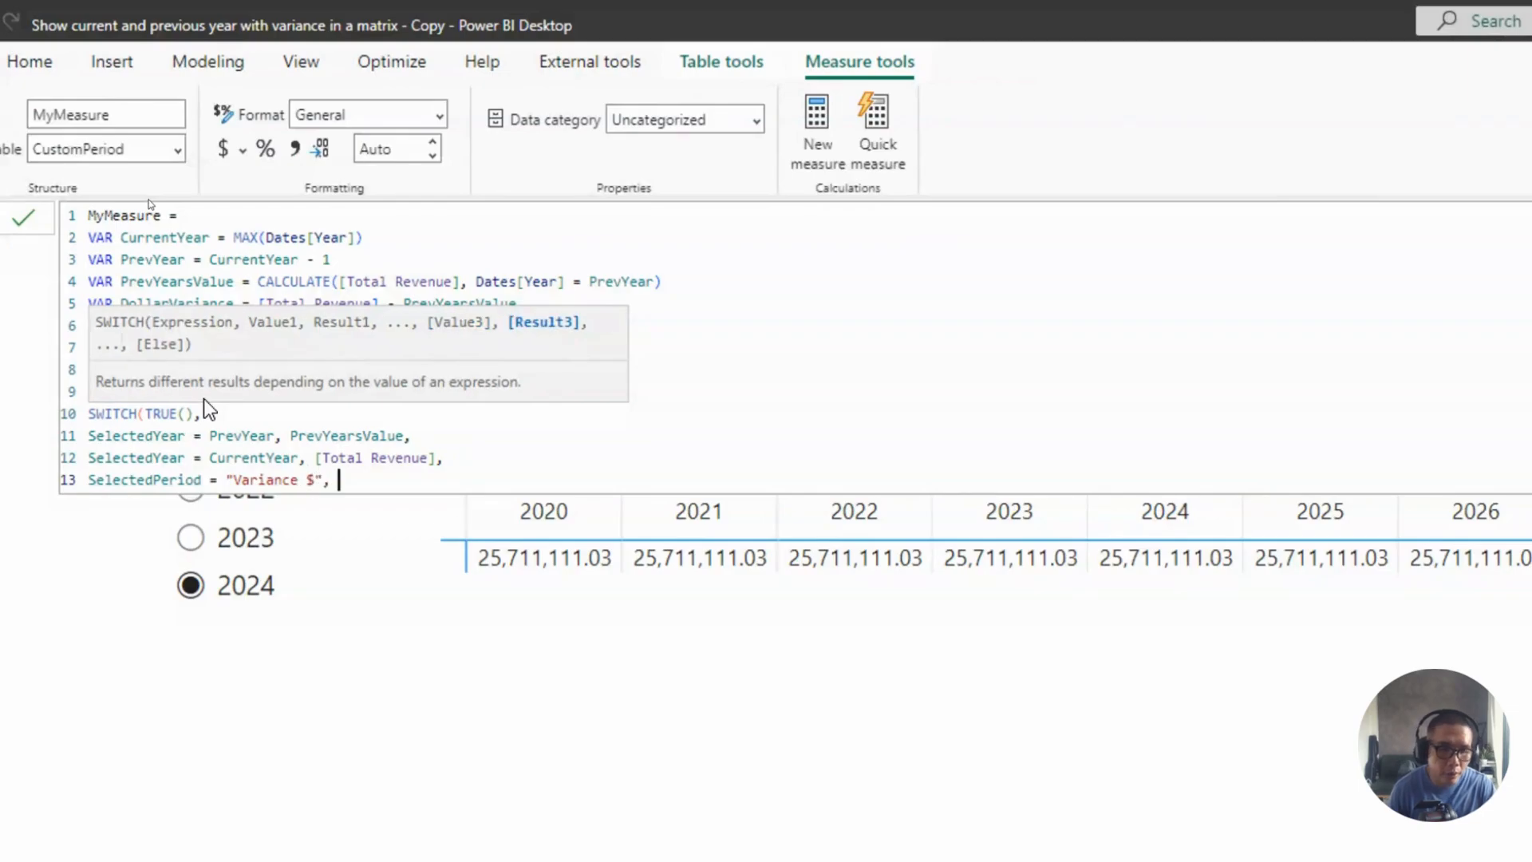
Set DollarVariance as the result of the "Variance $" condition, followed by a comma.
type("dolal")
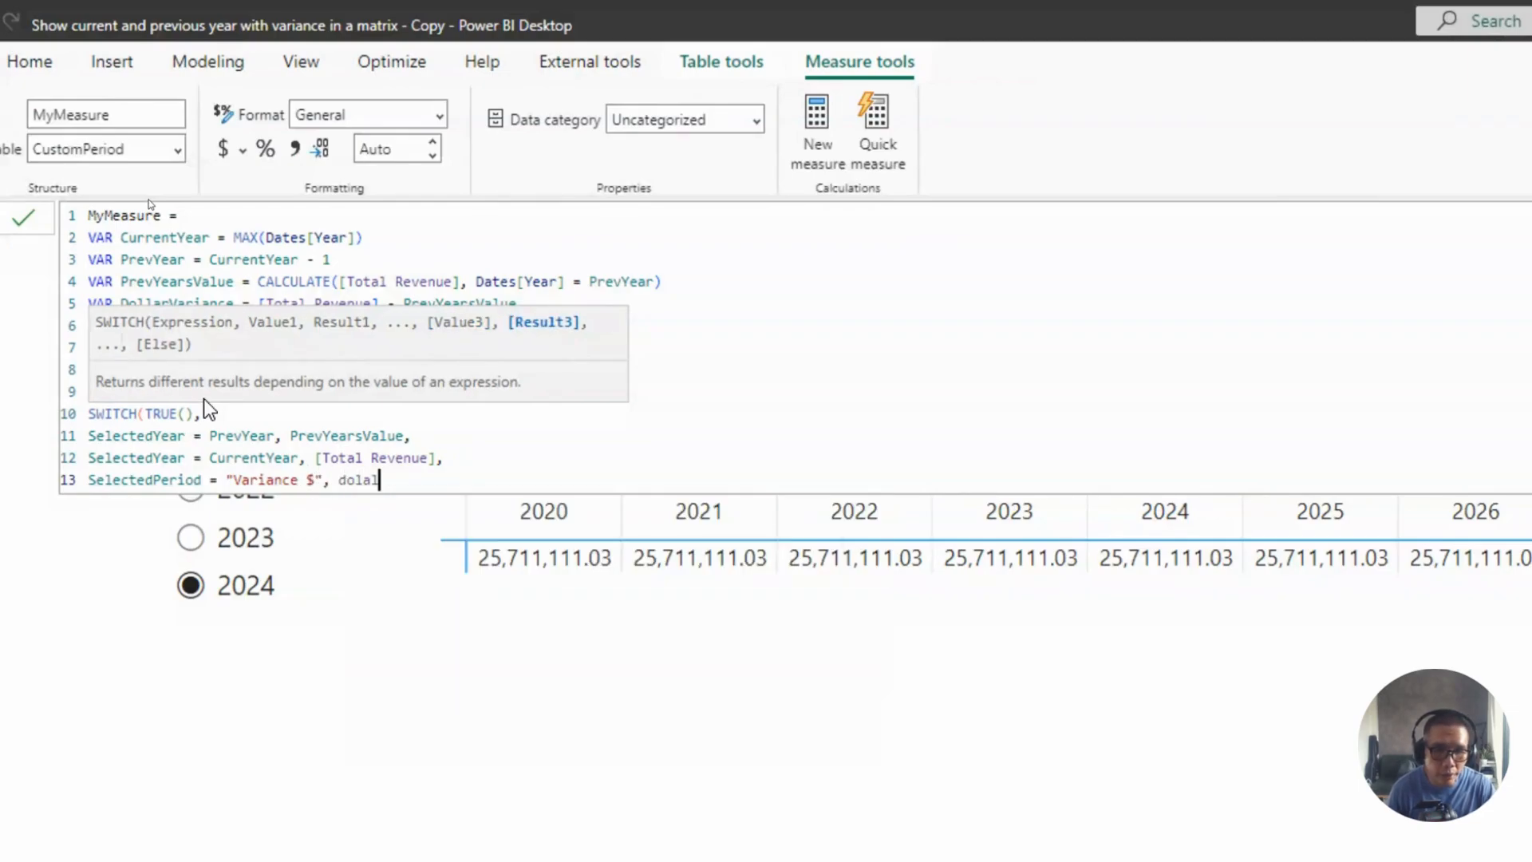
key("BackSpace")
key("BackSpace")
type("larvar")
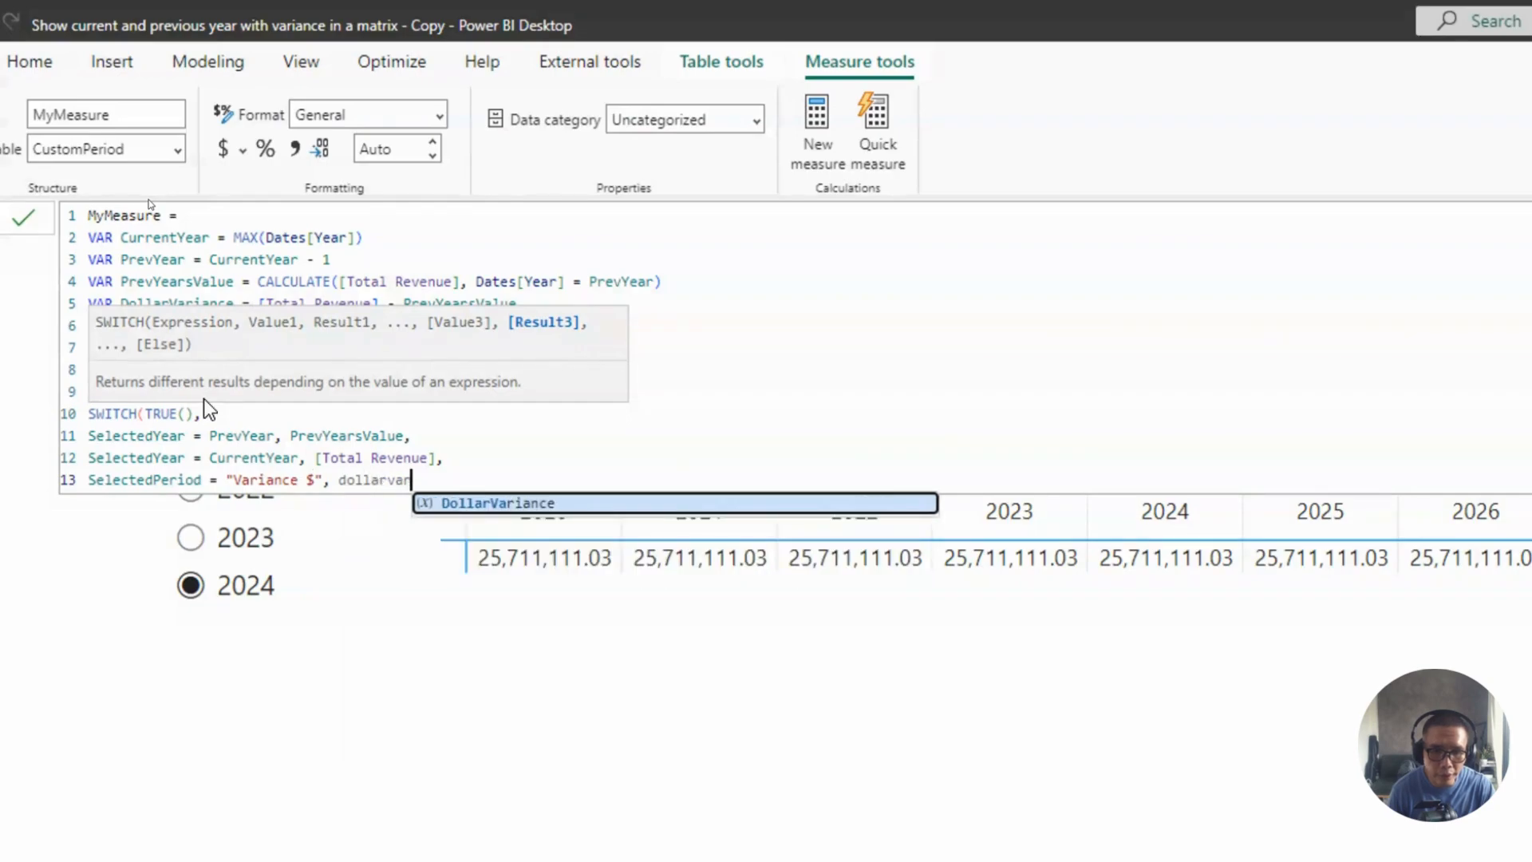
key("Tab")
type(",")
Finish the DollarVariance case and add SelectedPeriod = "Variance %" as the fourth SWITCH condition on a new line.
key("Return")
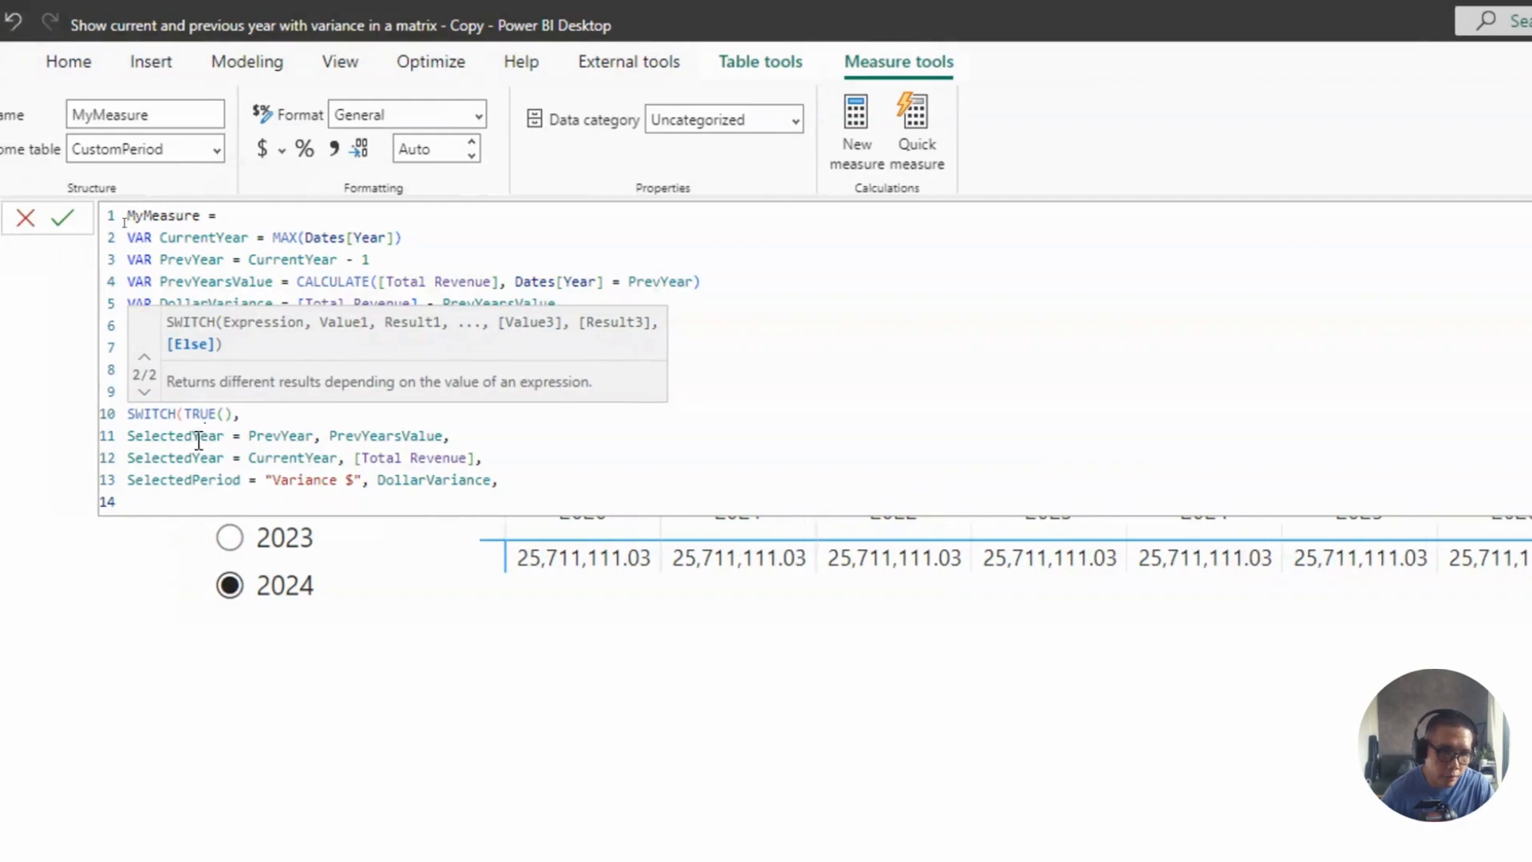
double_click(185, 480)
key("ctrl+c")
left_click(184, 502)
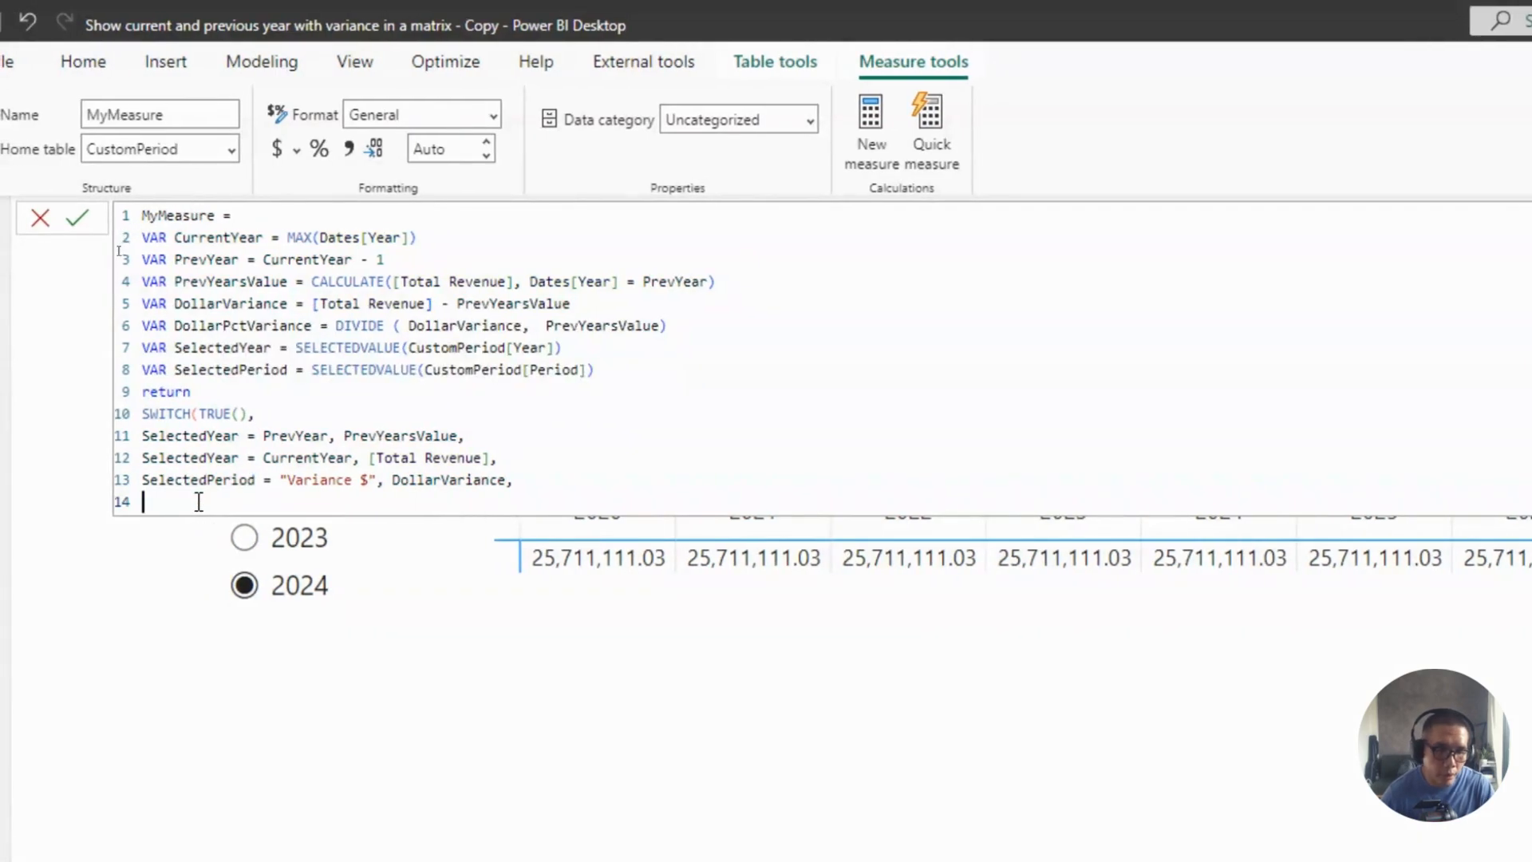
key("ctrl+v")
type("=")
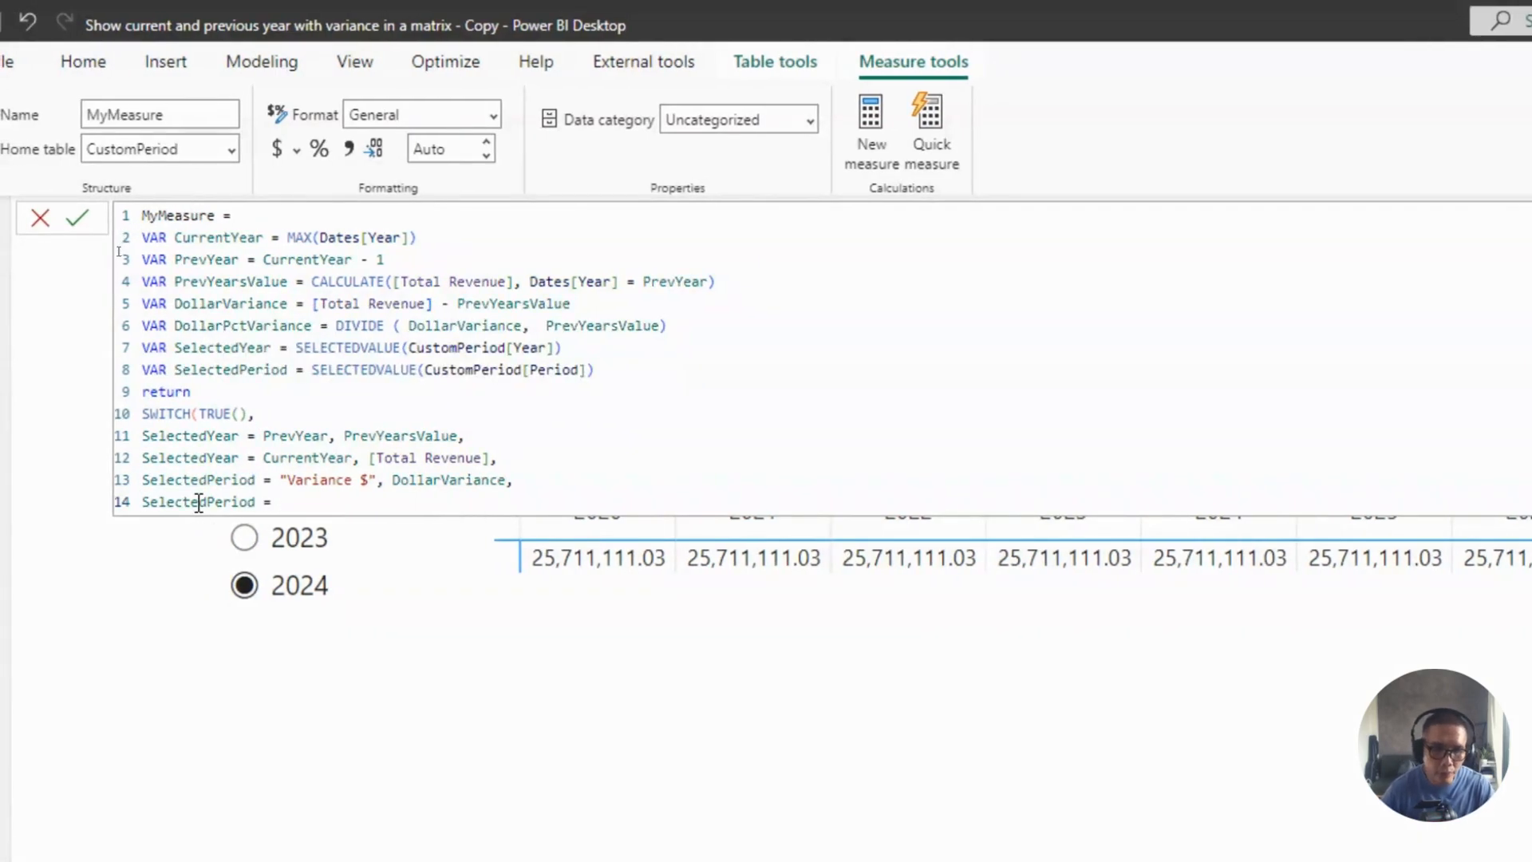
type(" \"Varian")
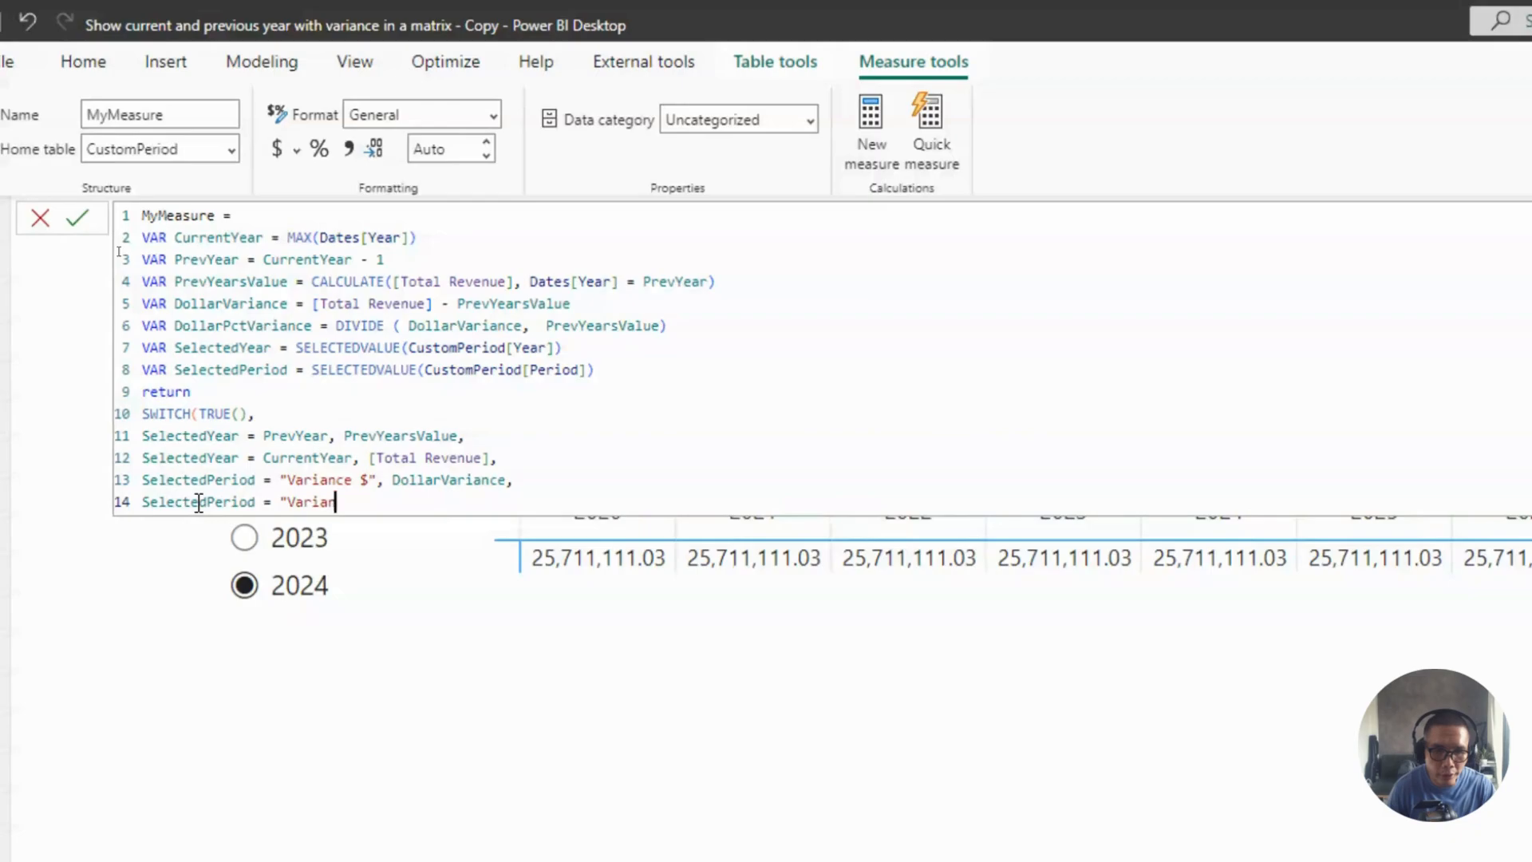
type("ce %\", ")
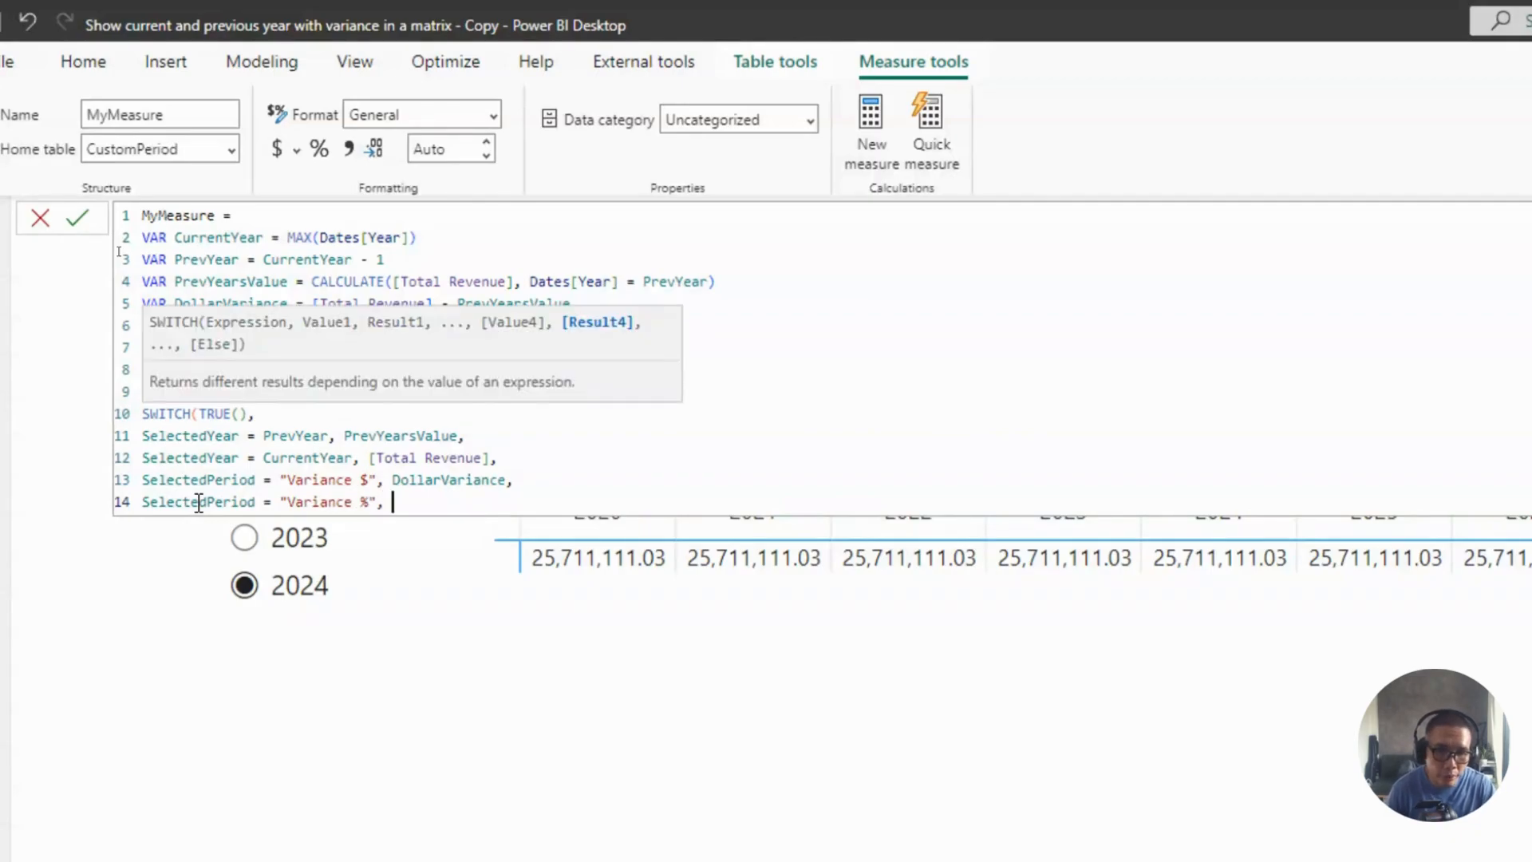
Set DollarPctVariance as the "Variance %" result, close the SWITCH expression on a new line, and commit MyMeasure.
type("dollar")
key("Down")
key("Down")
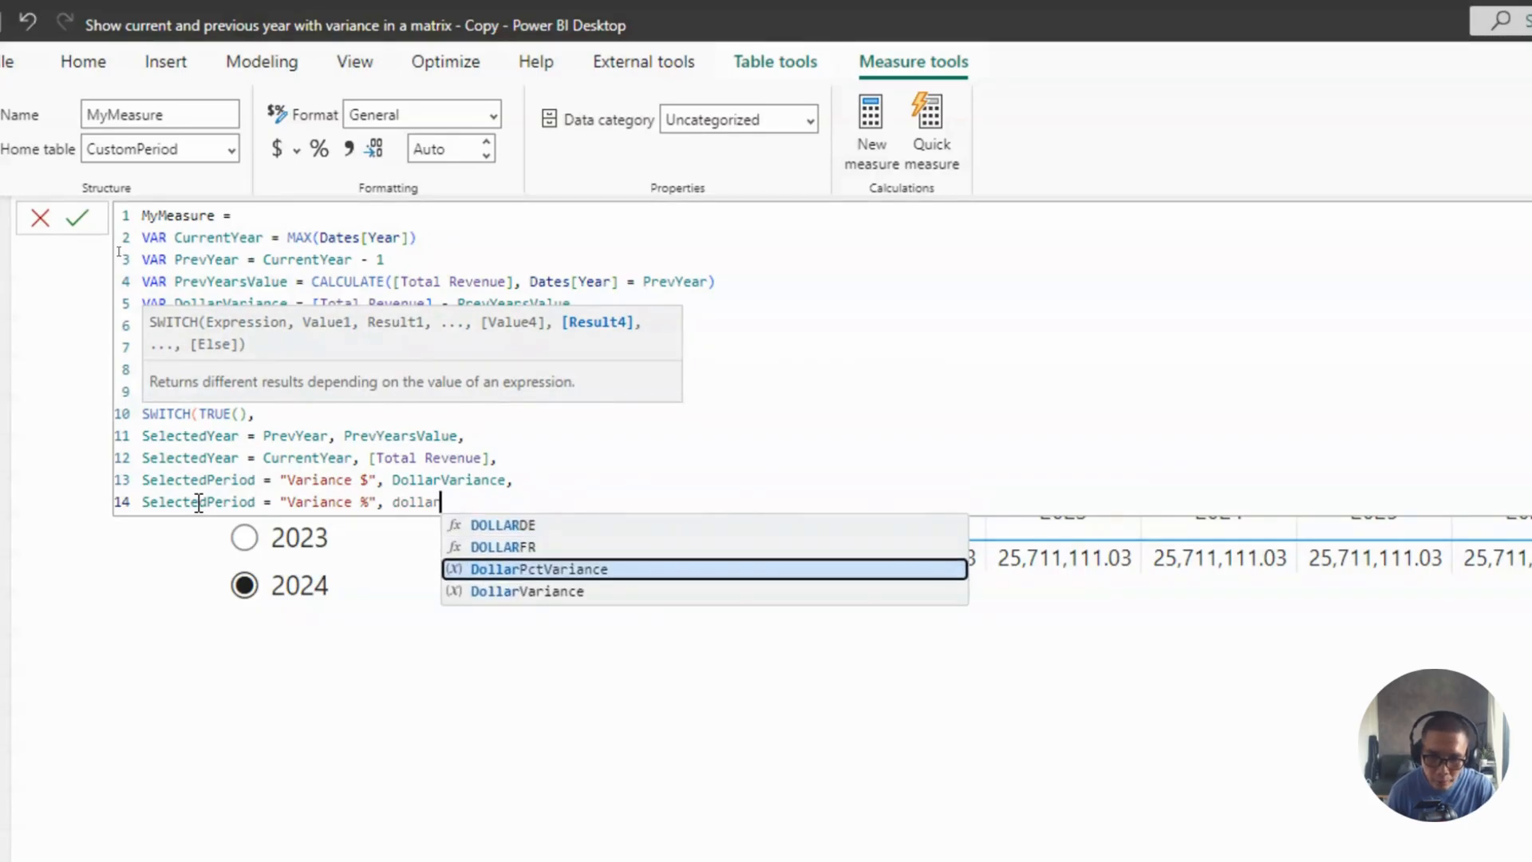
key("Tab")
key("shift+Return")
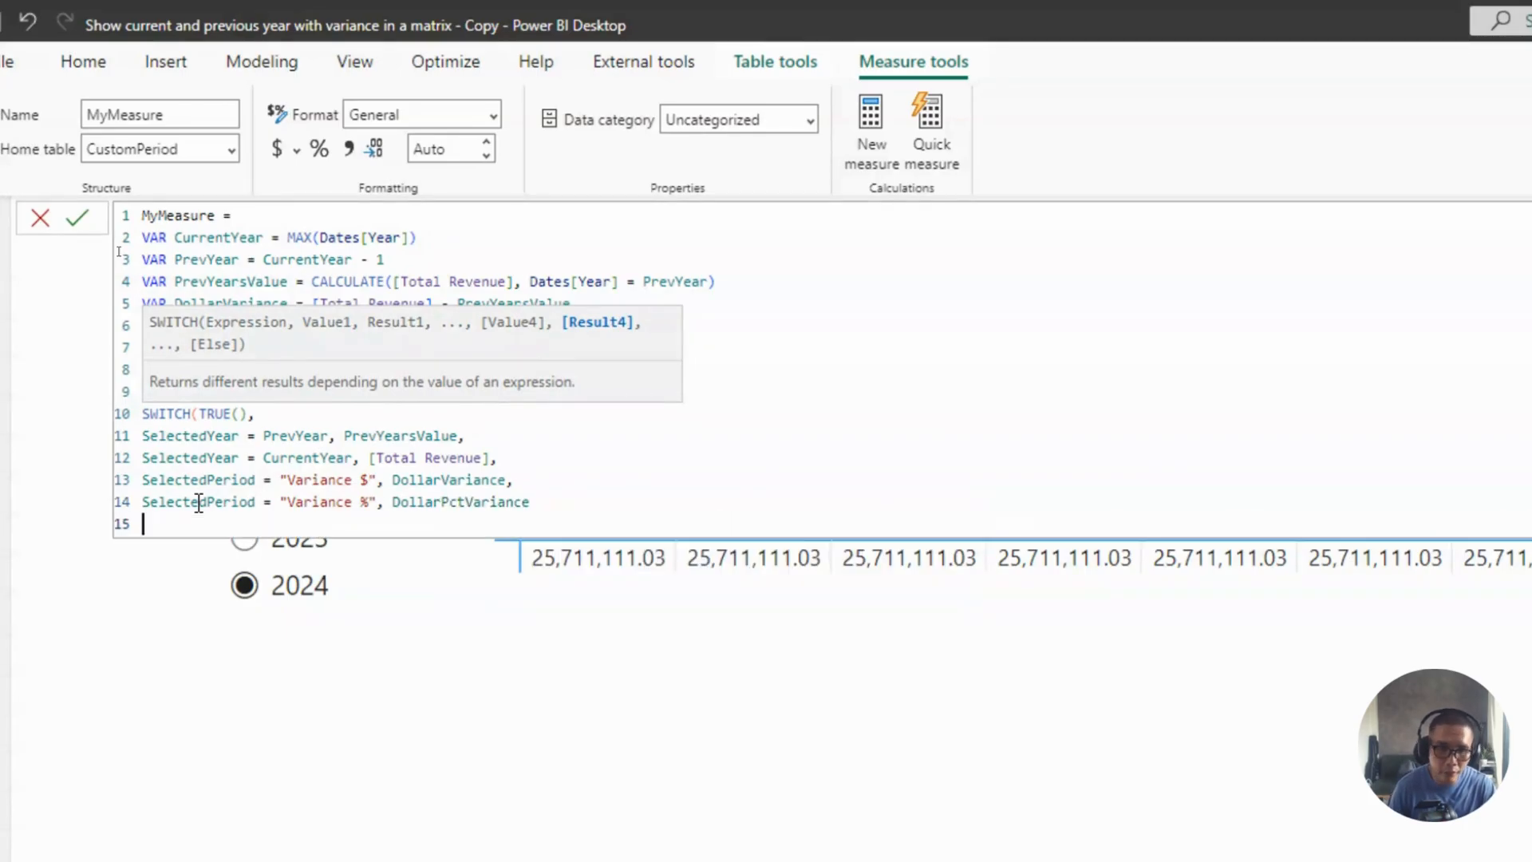
type(")")
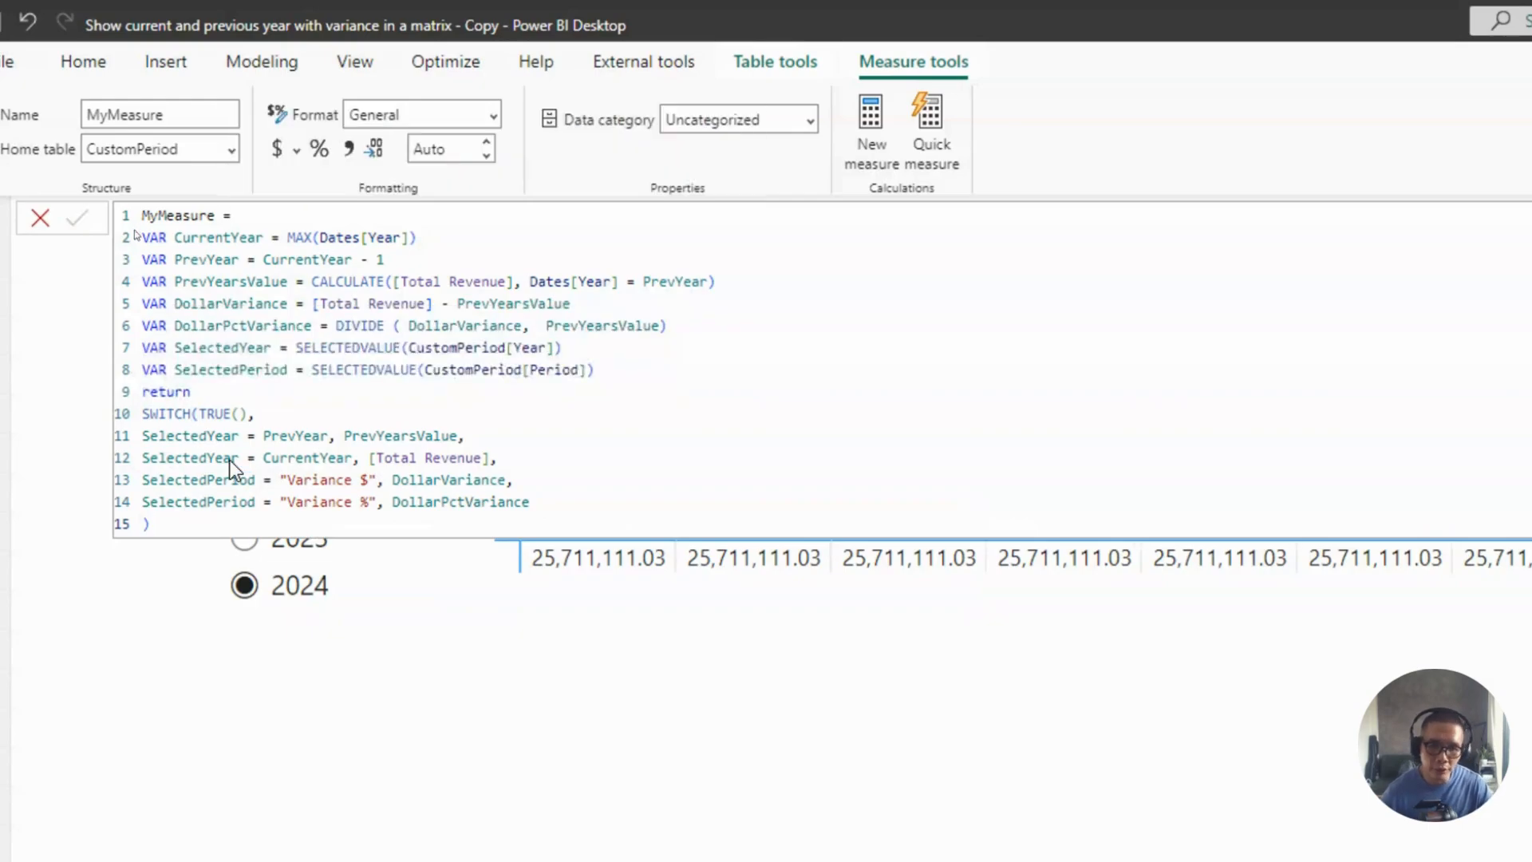
key("Return")
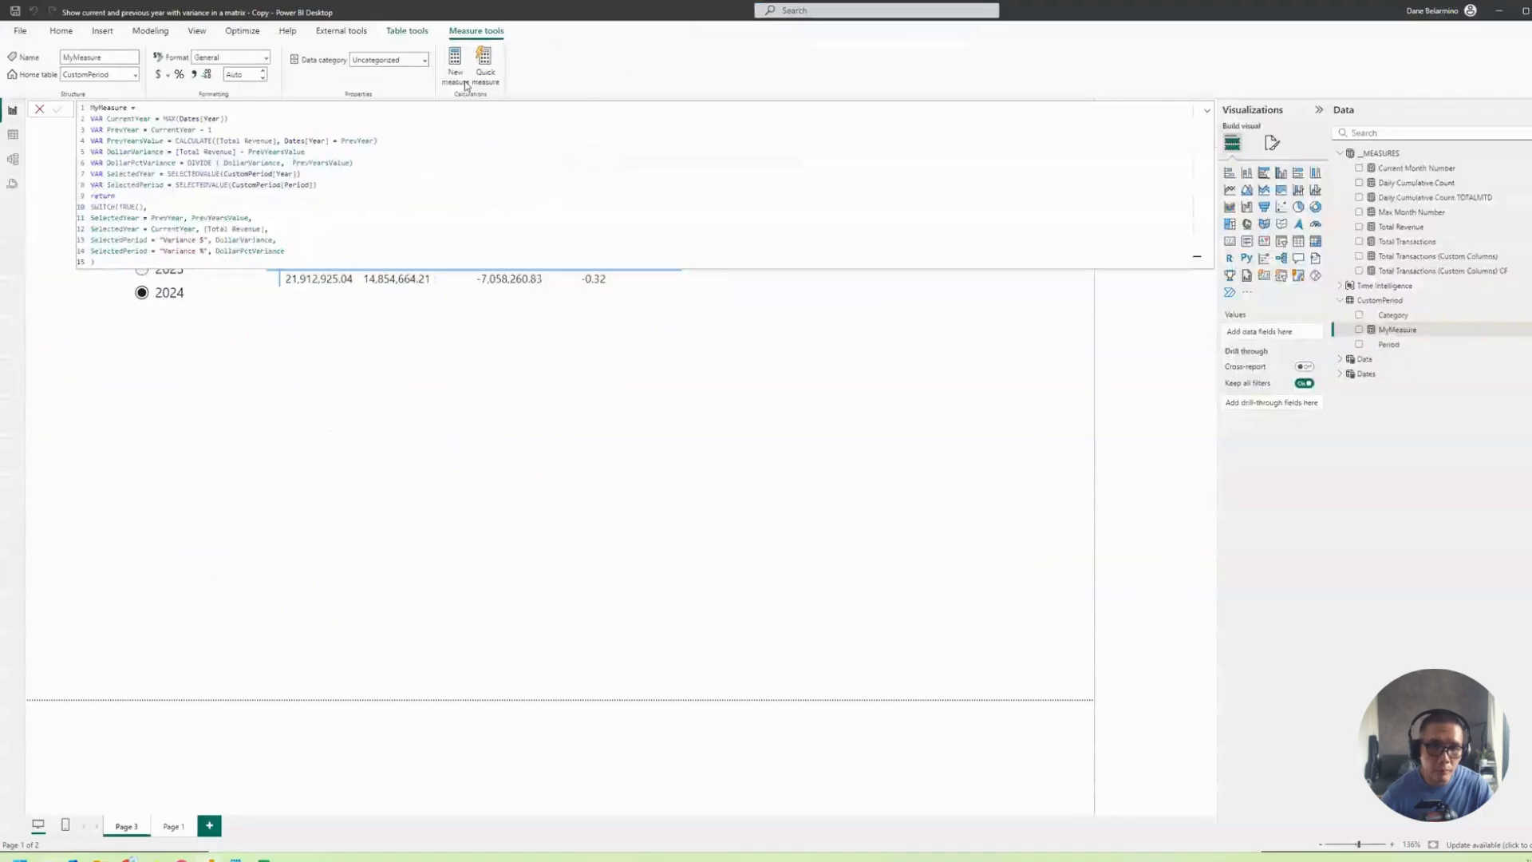
Move the matrix visual slightly farther away from the Year slicer.
left_click(979, 674)
left_click_drag(520, 336, 571, 351)
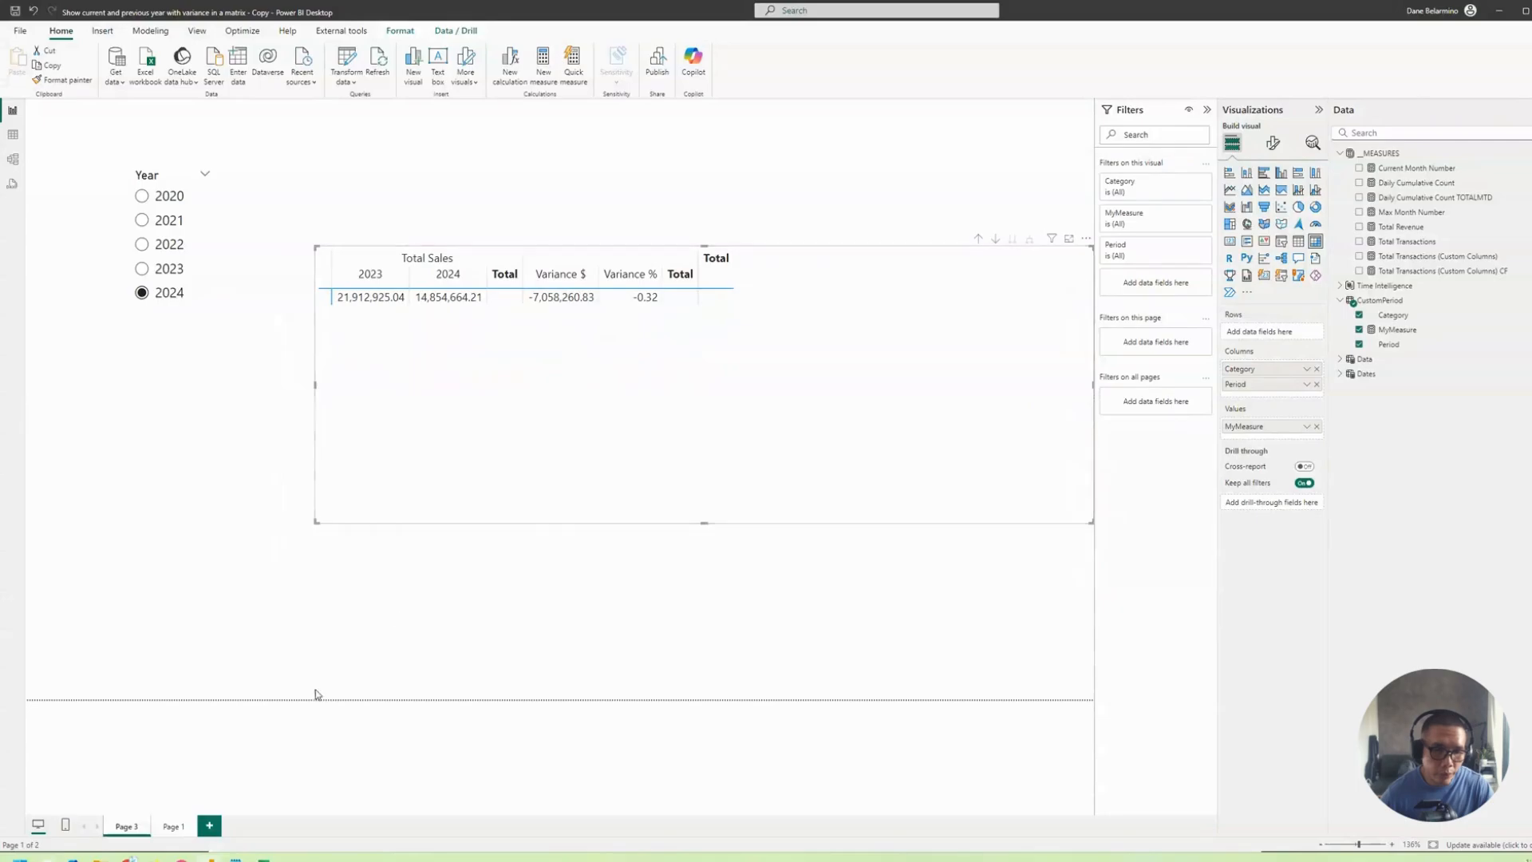
Capture a screenshot of the Year and Total Revenue table on Page 1 and open it in the Greenshot image editor.
left_click(174, 827)
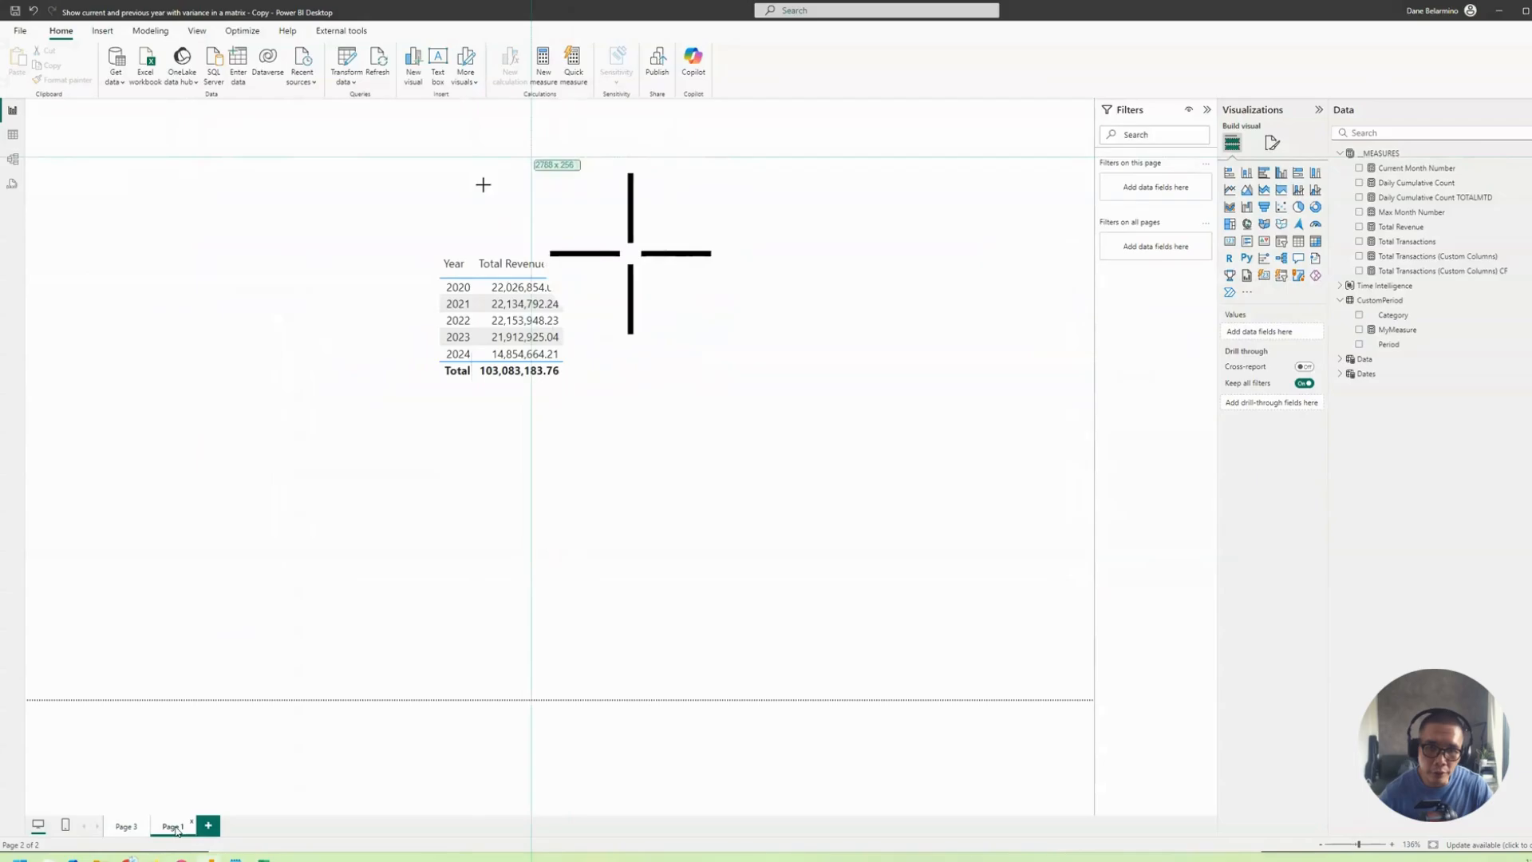
left_click_drag(380, 214, 675, 433)
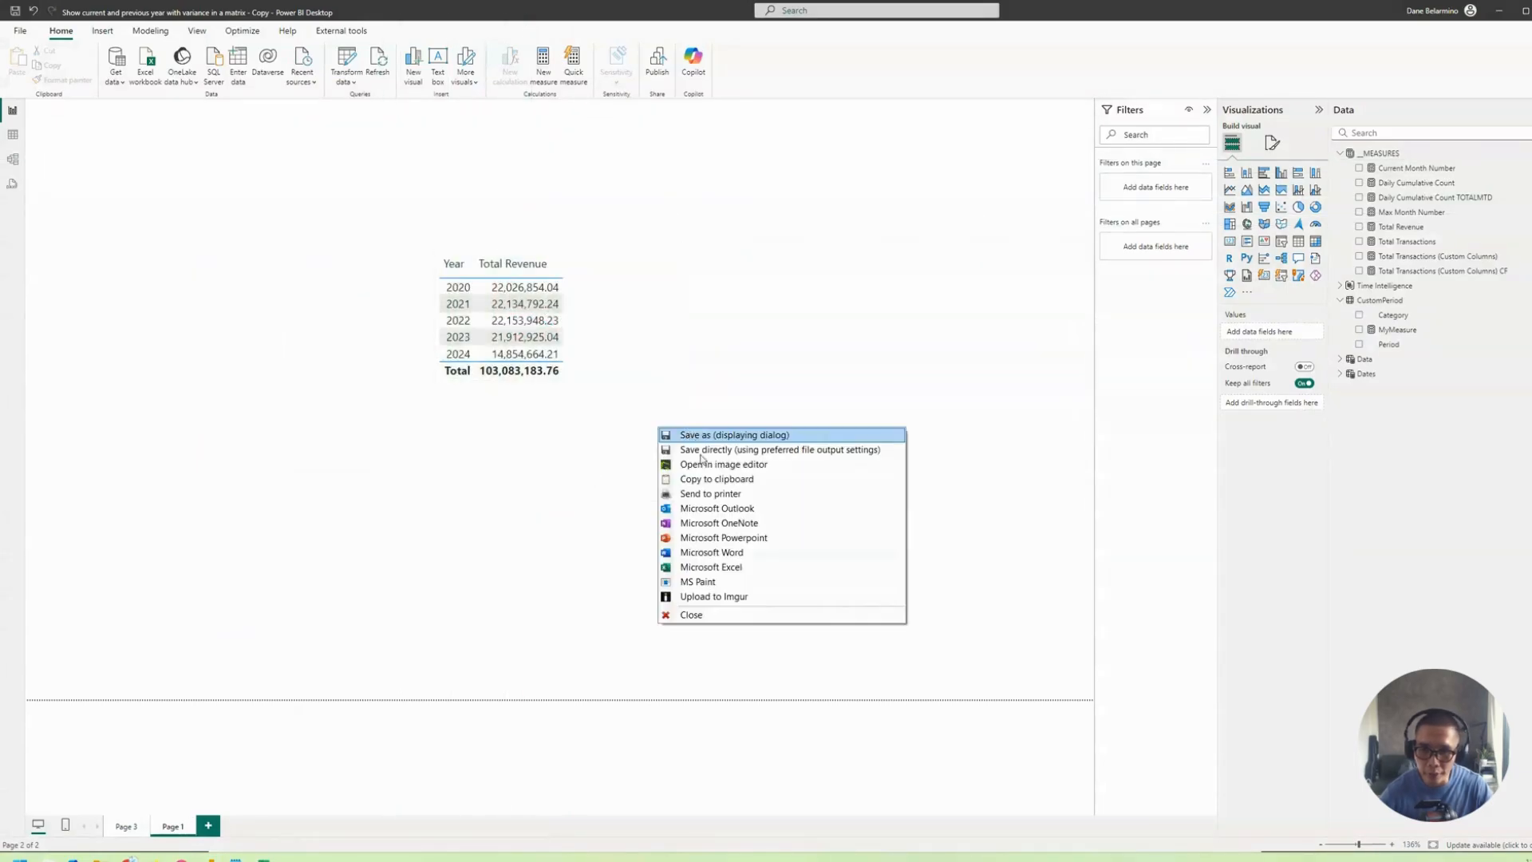
left_click(705, 465)
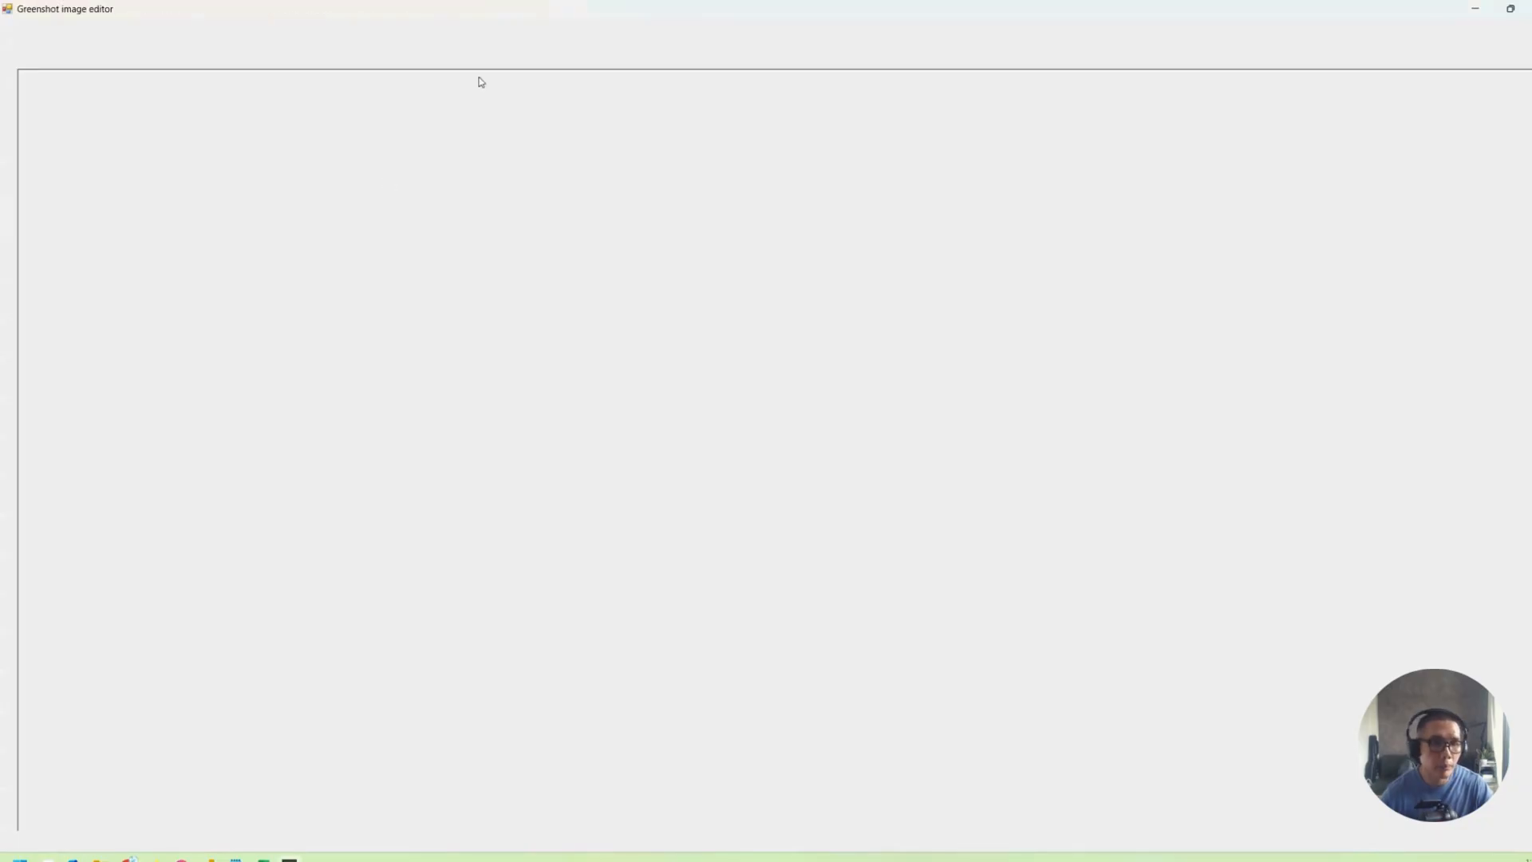
Resize the Greenshot window to fit the captured table and place it beside the matrix on Page 3 for comparison.
left_click(1511, 11)
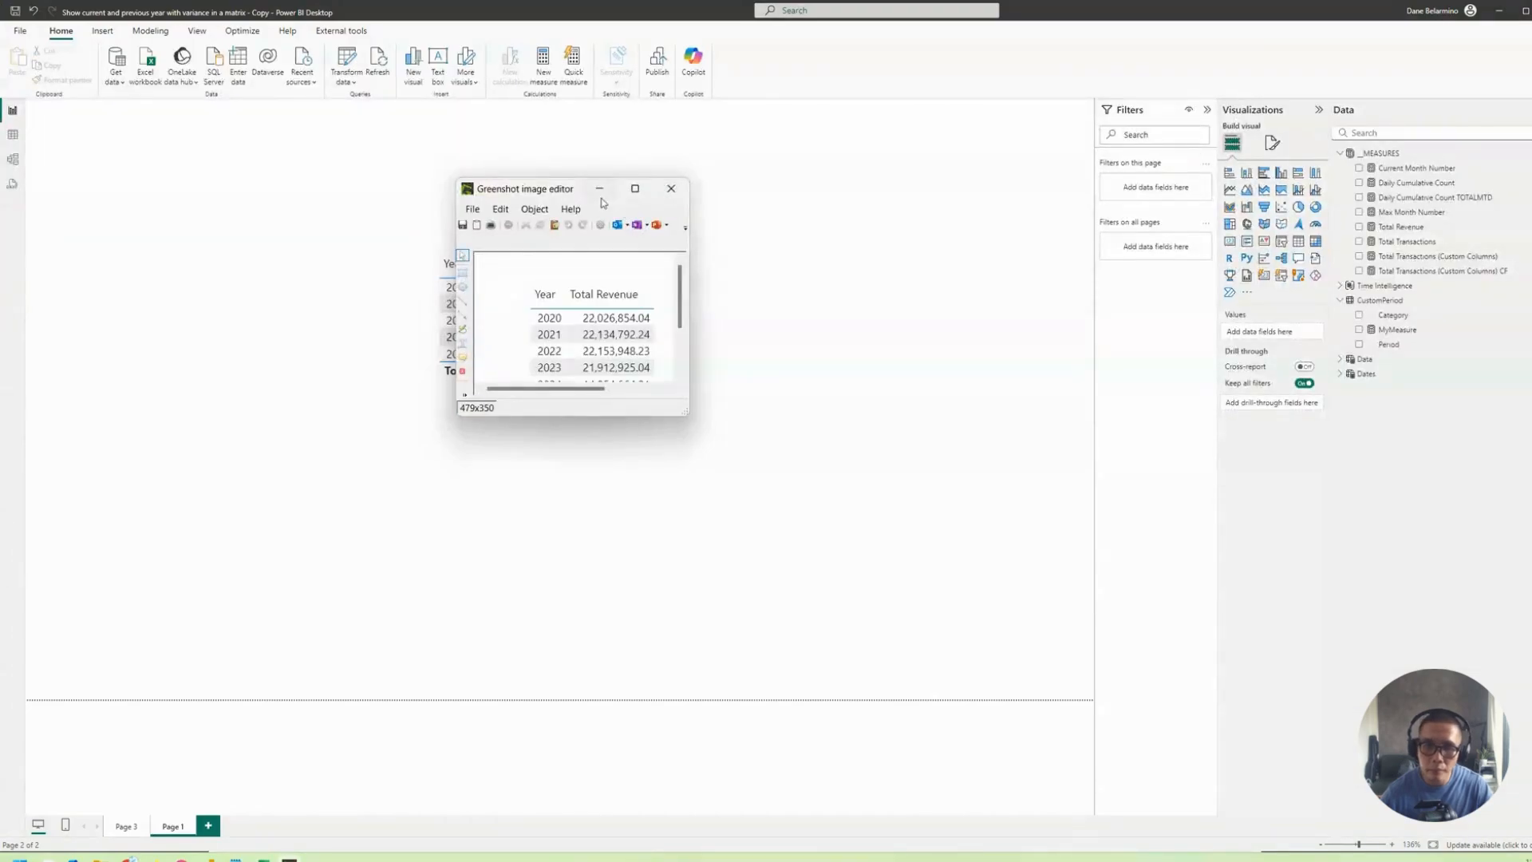
left_click_drag(581, 189, 664, 156)
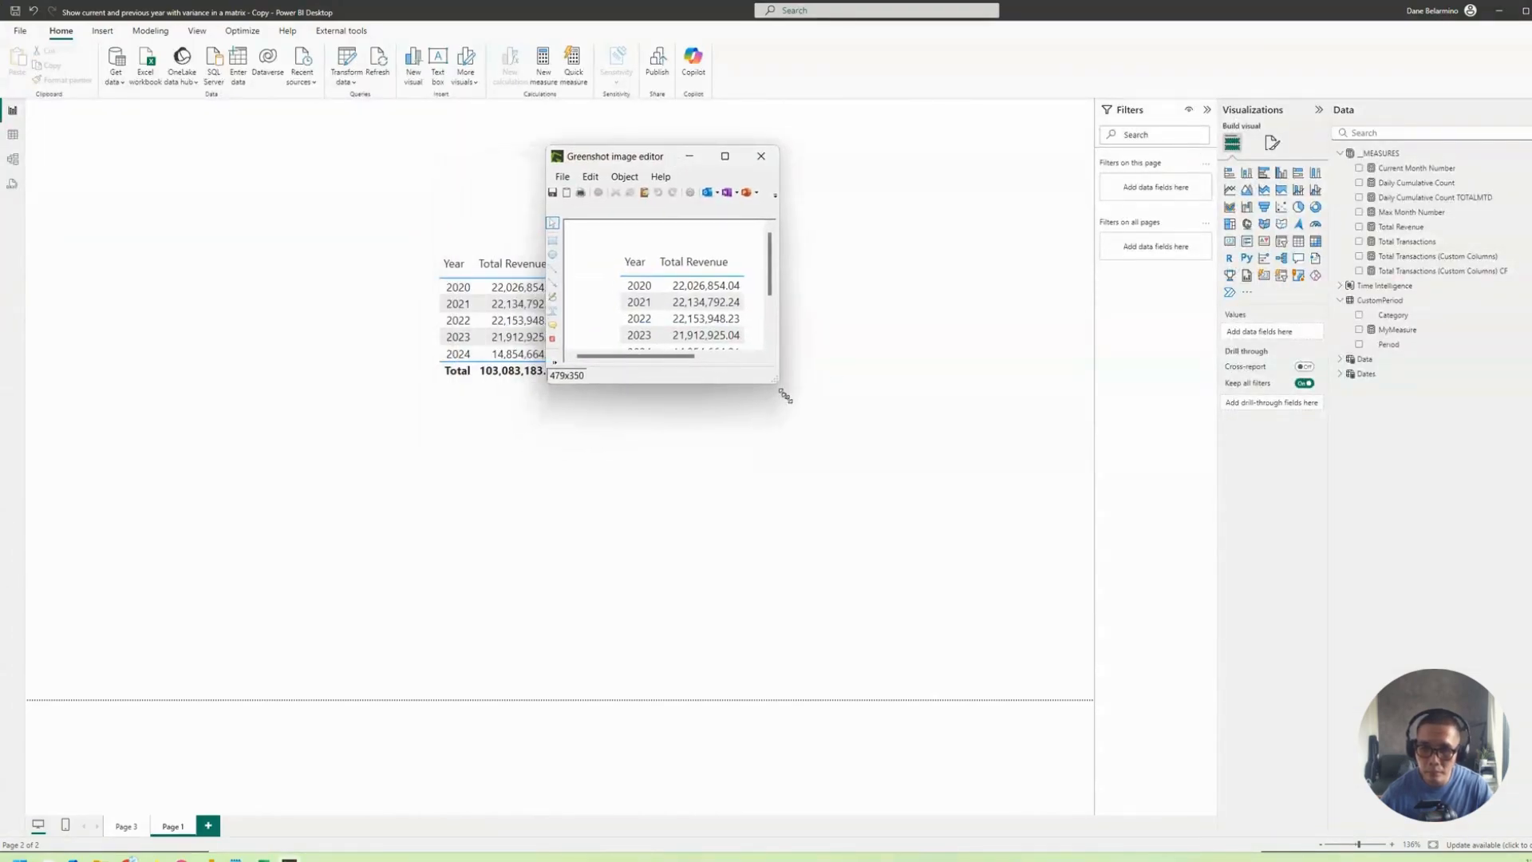
left_click_drag(786, 395, 864, 499)
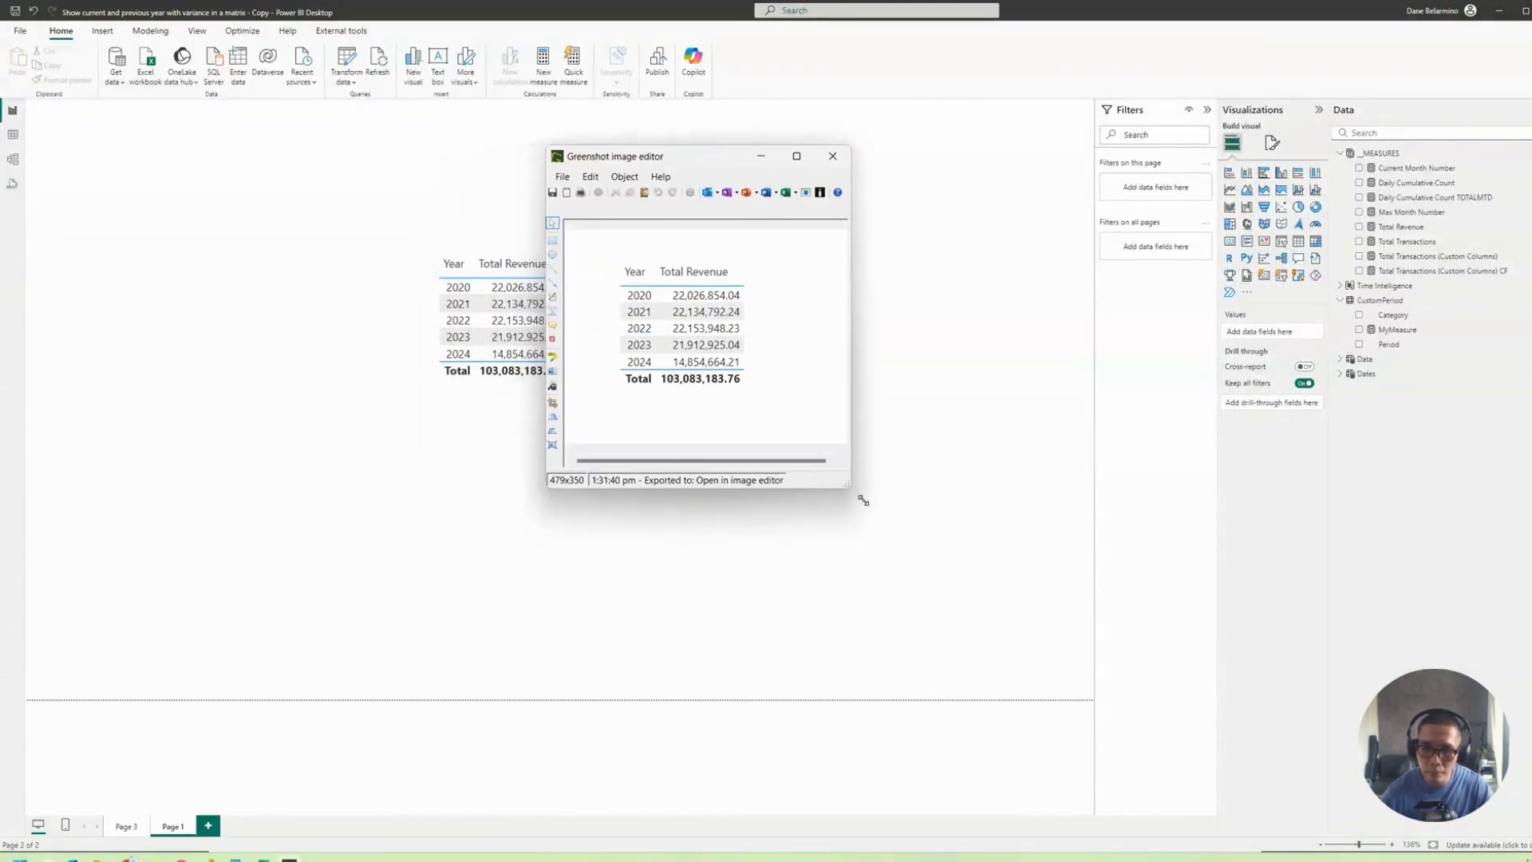
left_click(125, 827)
key("alt+Tab")
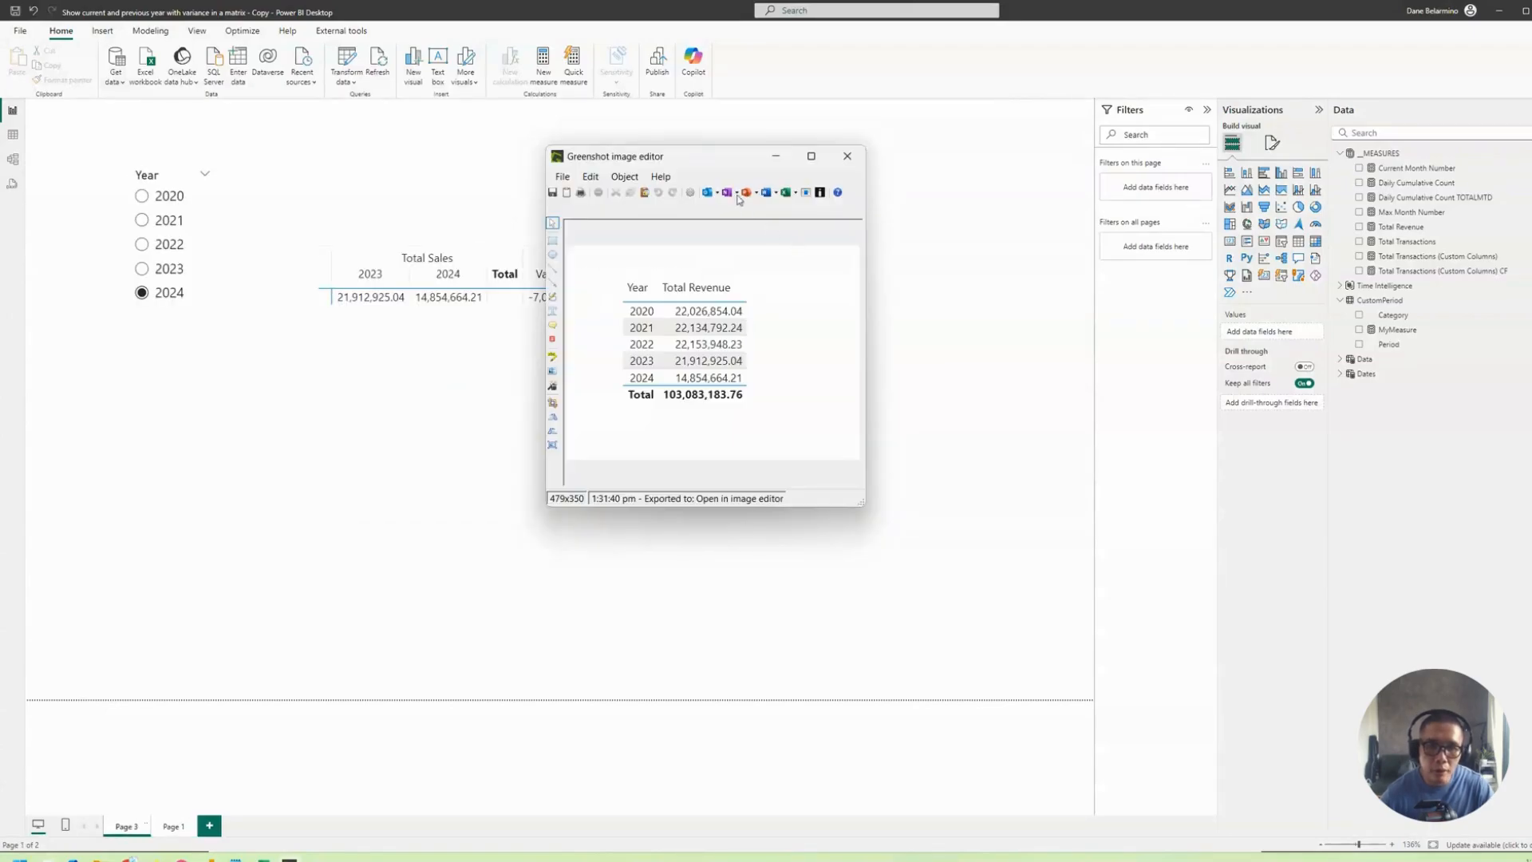
left_click_drag(729, 164, 772, 183)
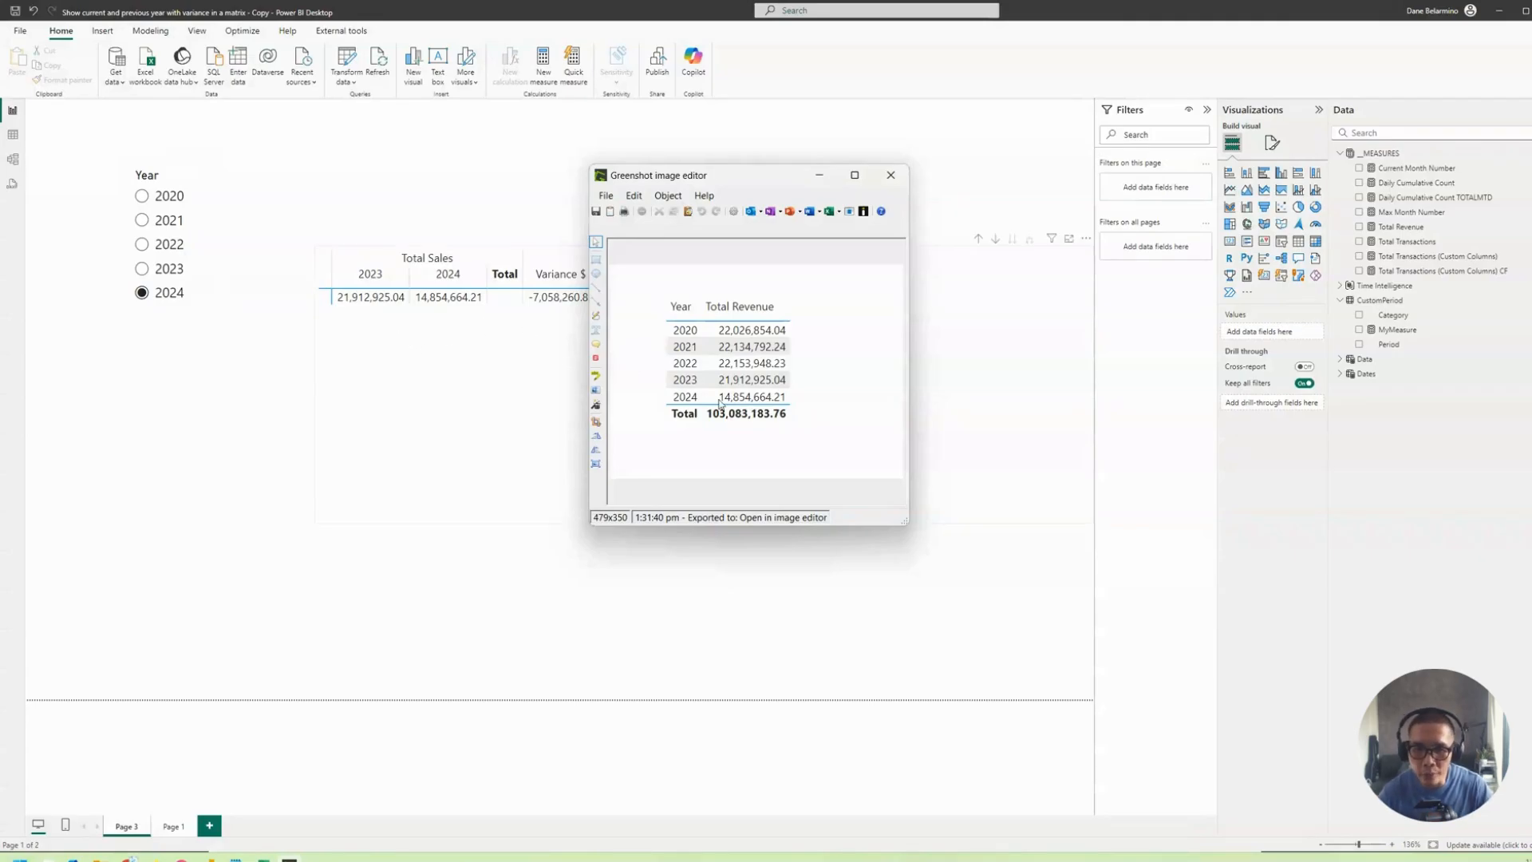
left_click_drag(769, 180, 874, 168)
Switch to Calculator and compute 14854 - 21912 to check the matrix's dollar variance.
key("alt+Tab")
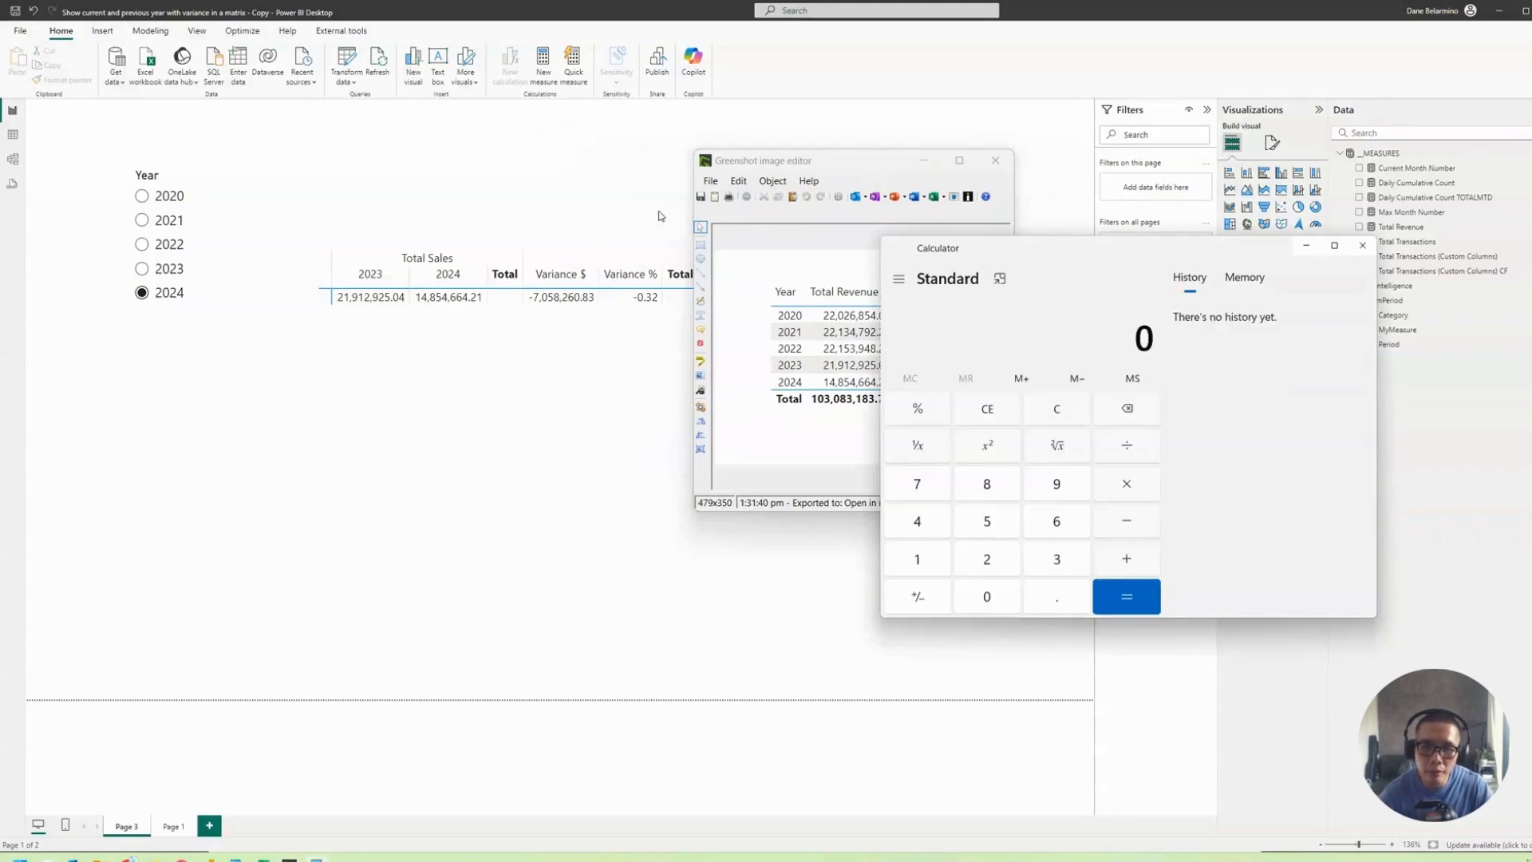
left_click_drag(1041, 258, 1079, 233)
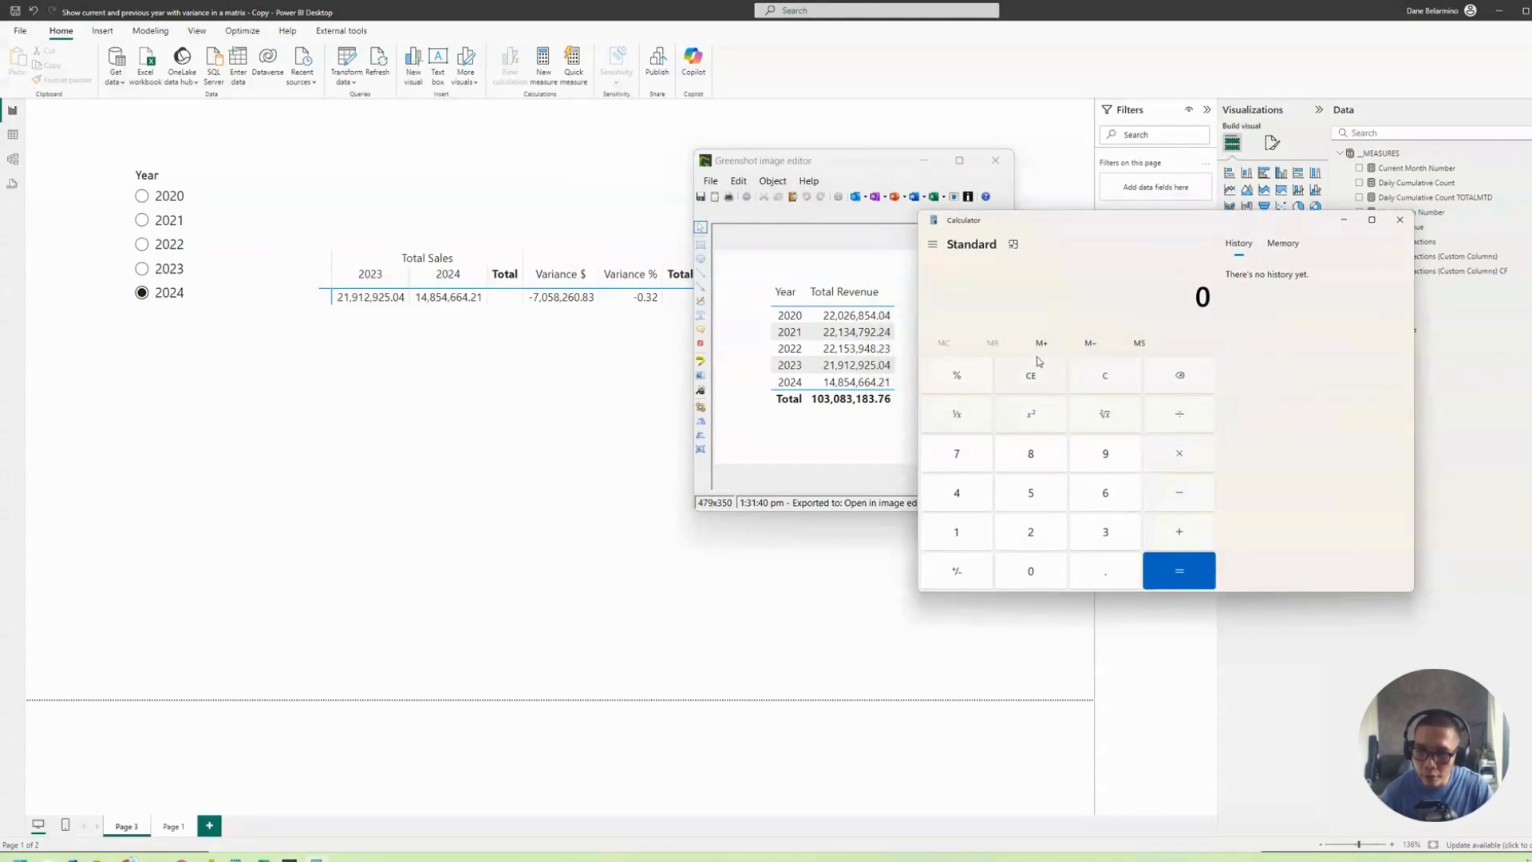
type("14")
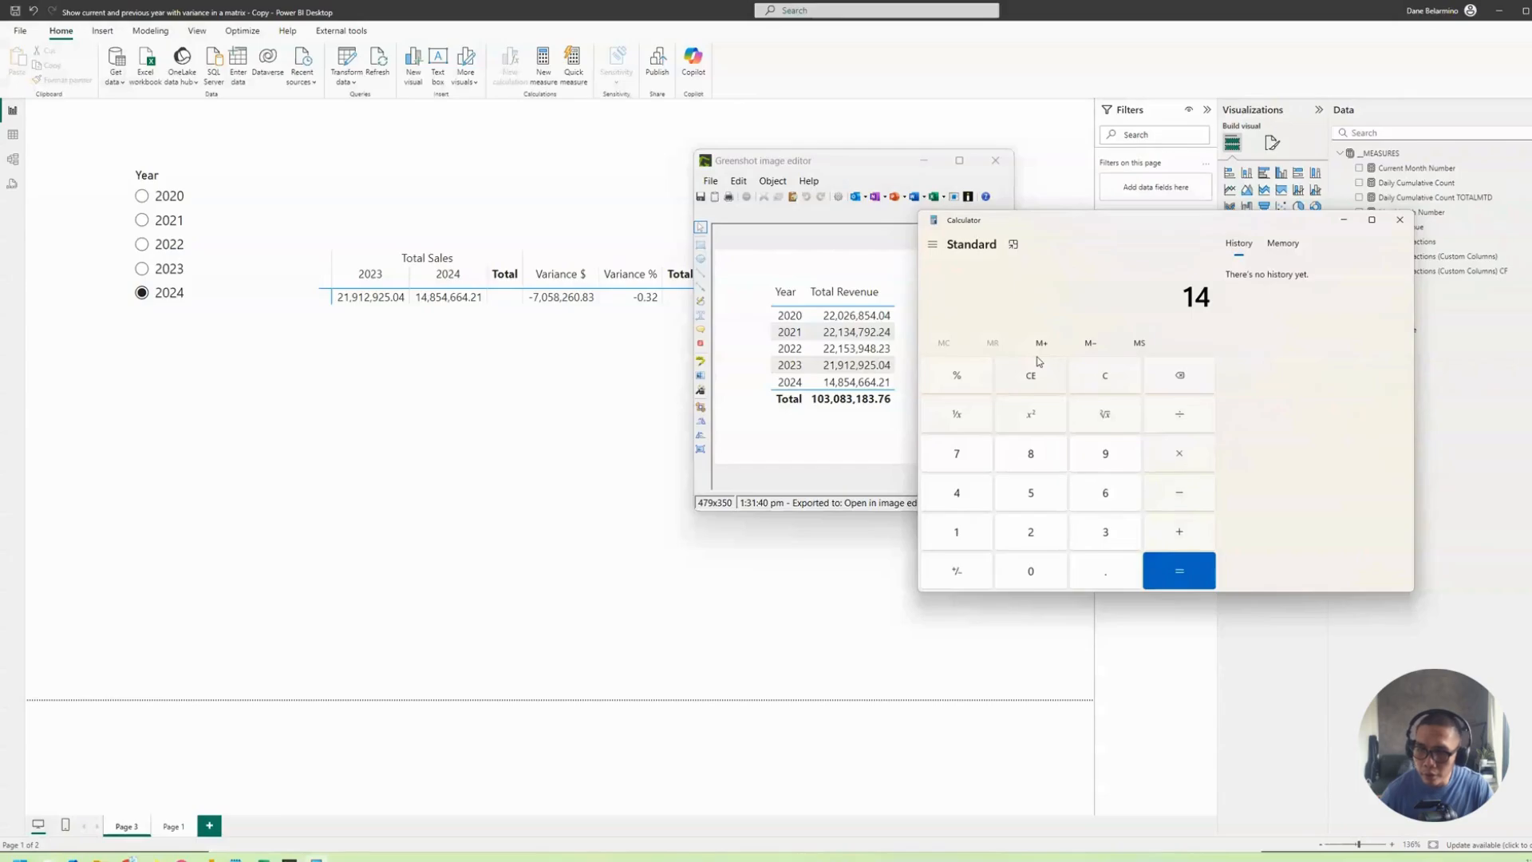
type("854 - 21")
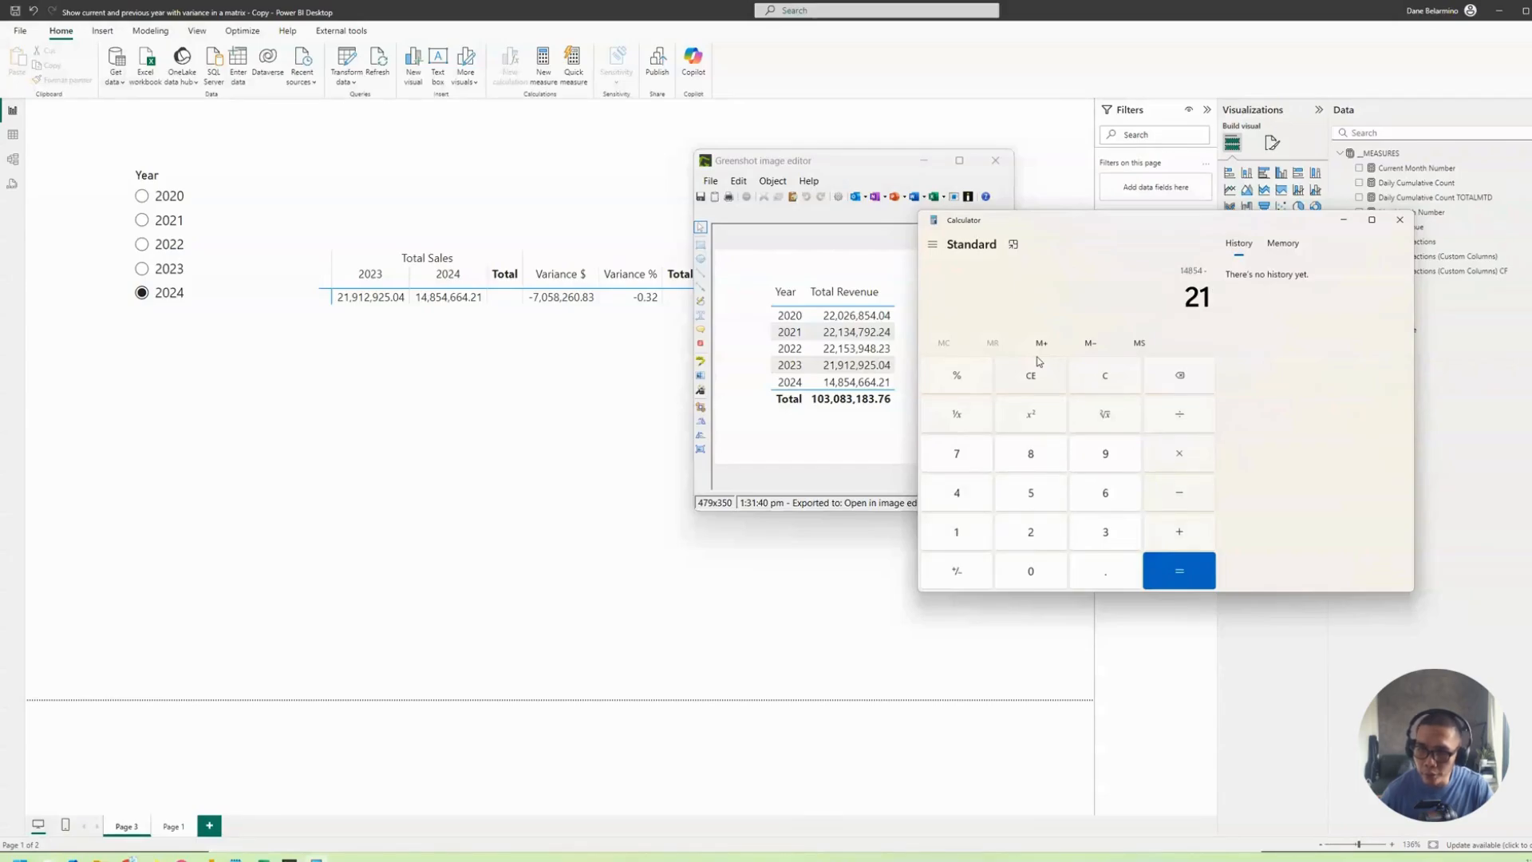
type("912")
key("Return")
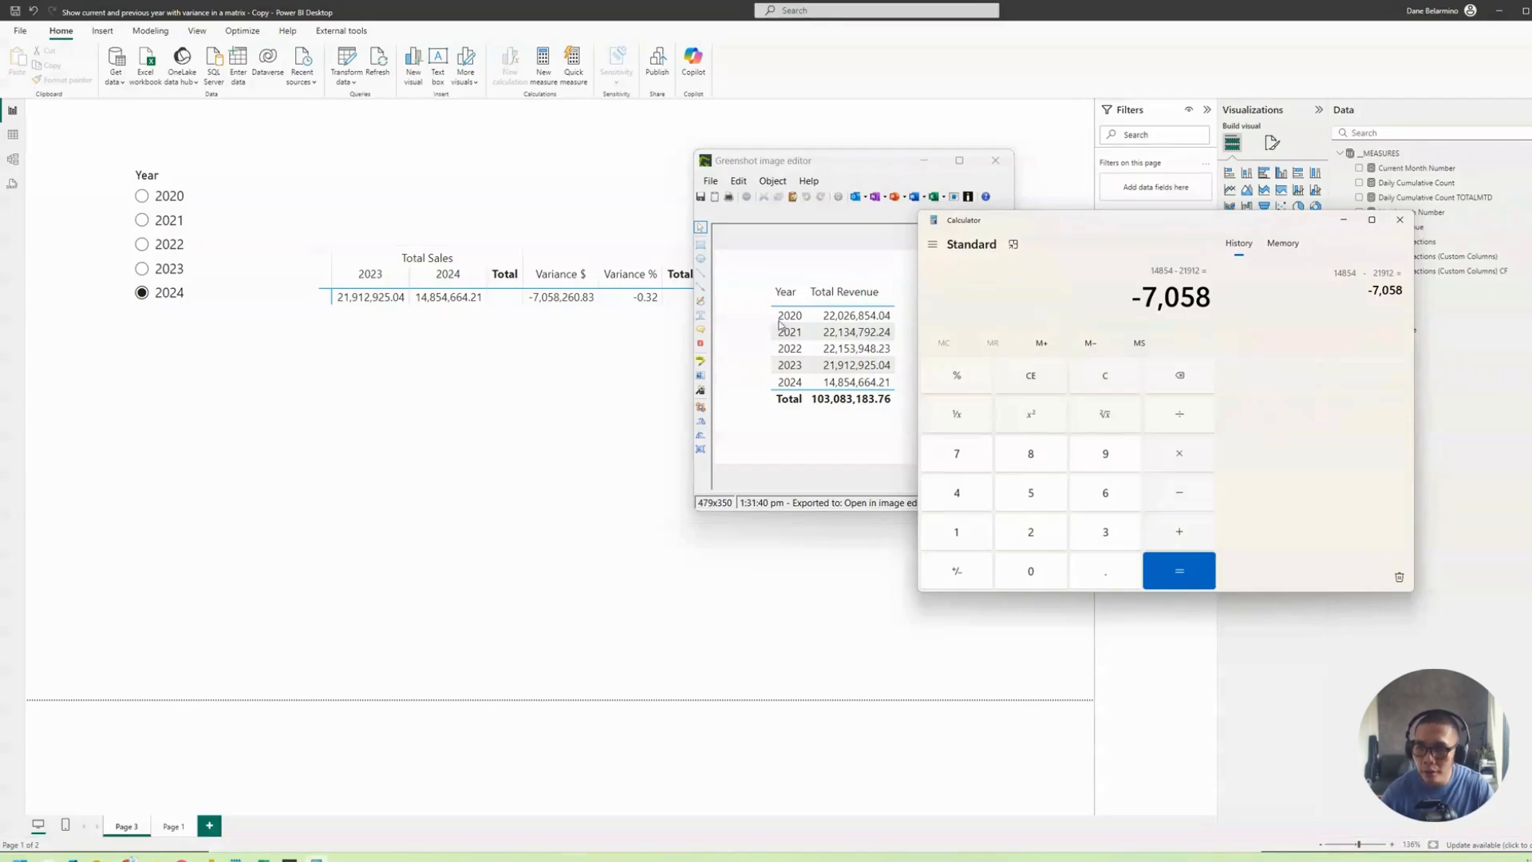
Divide the calculated difference by 21912 to check the matrix's percent variance.
type("/")
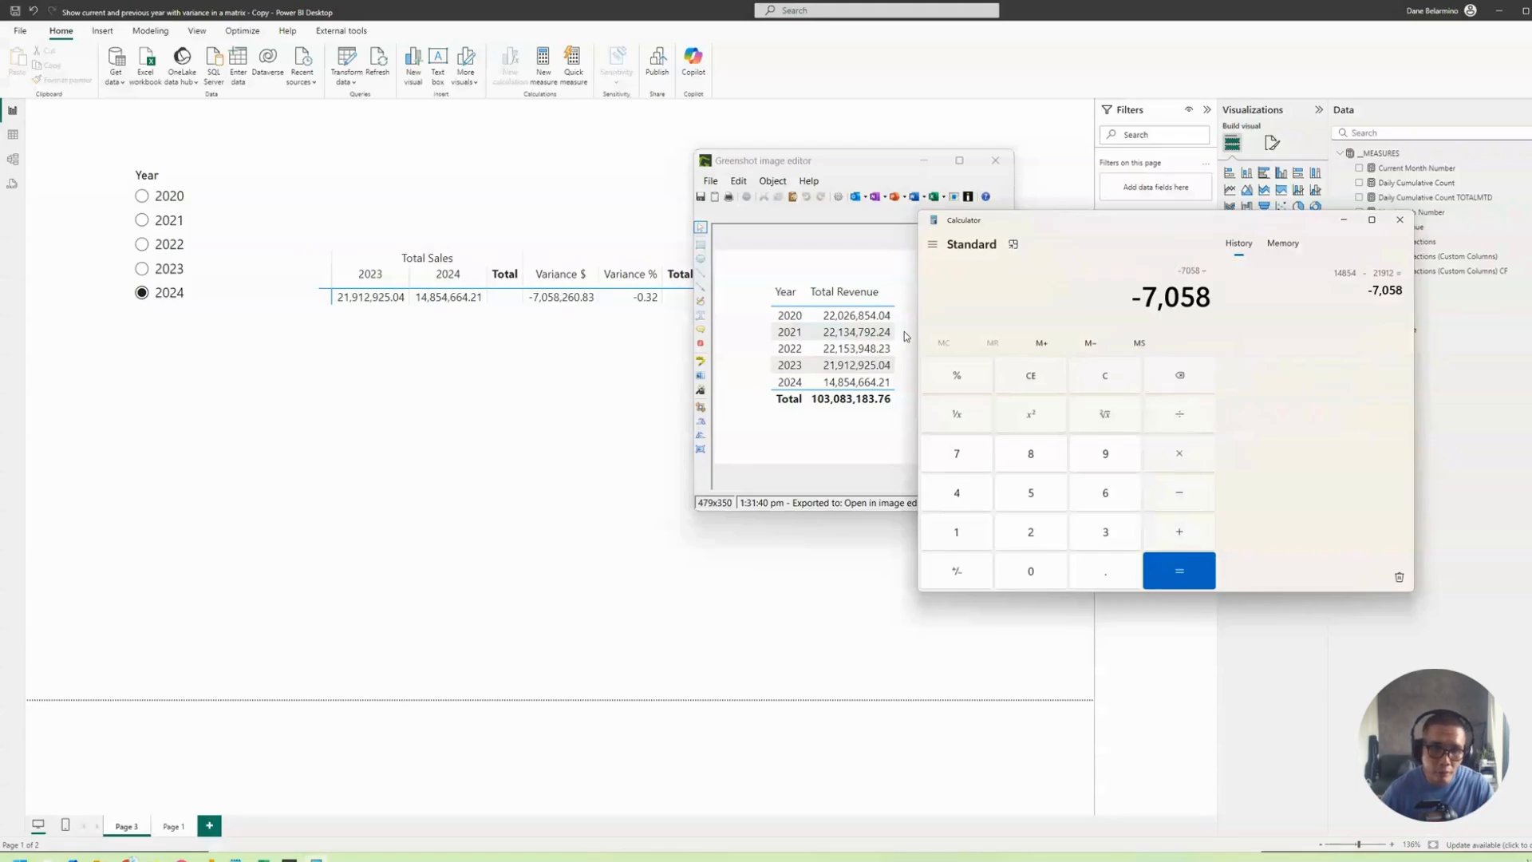
type("21915")
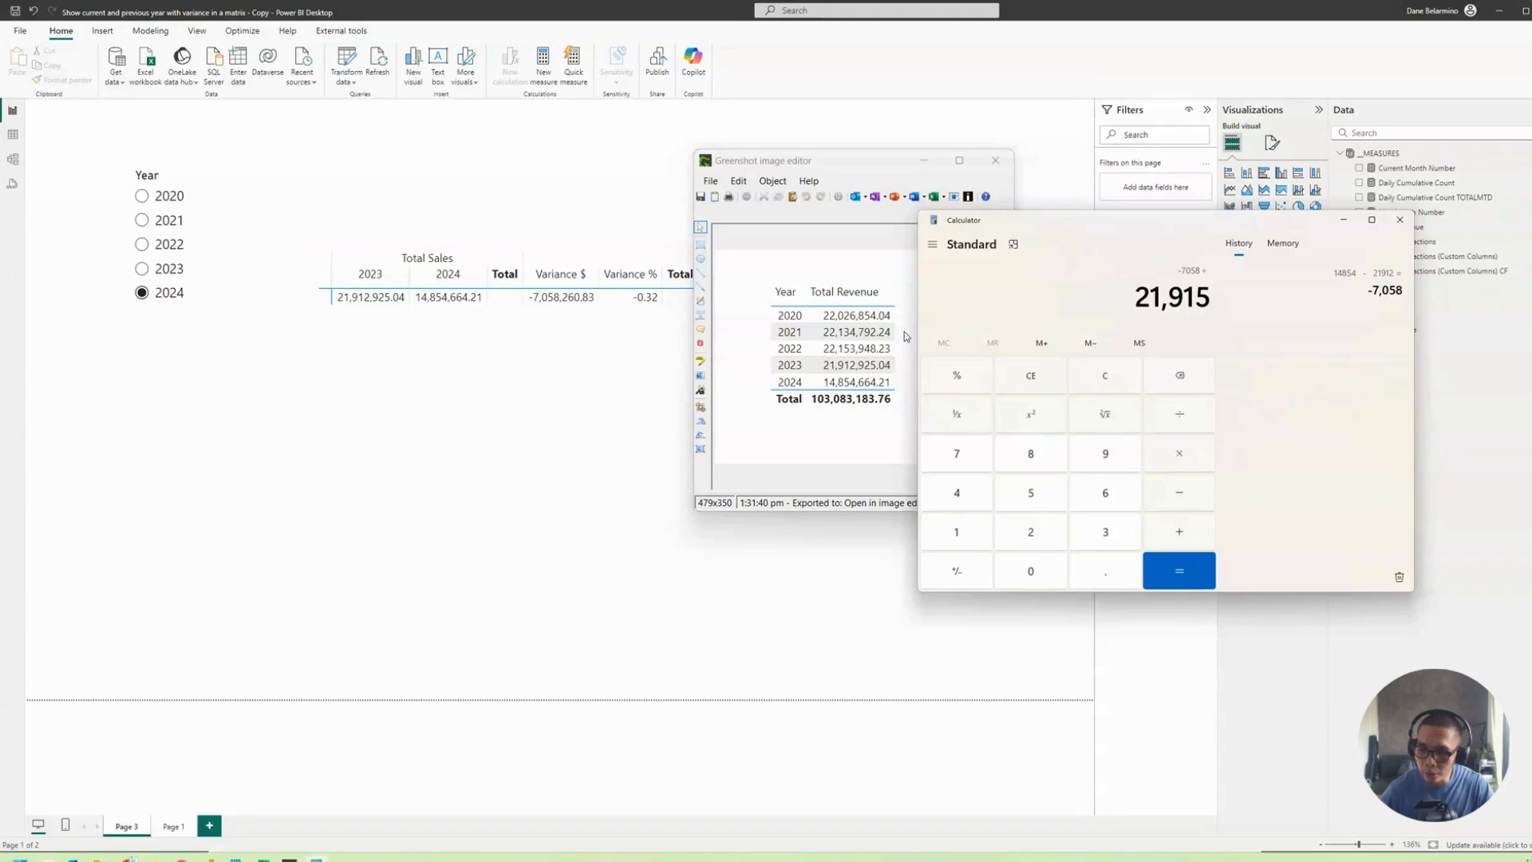
key("BackSpace")
type("2")
key("Return")
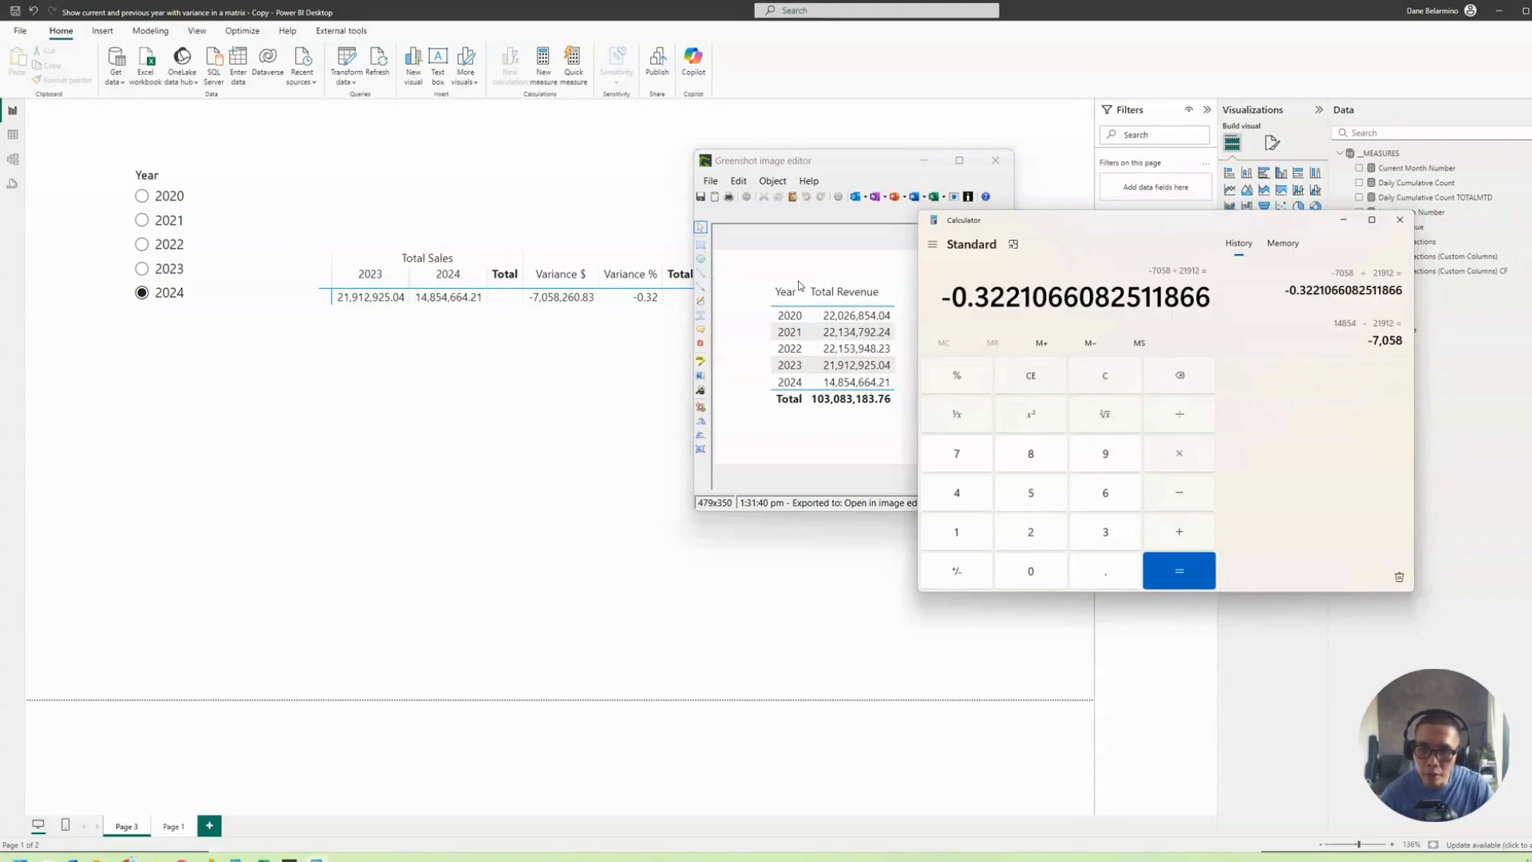
left_click_drag(1078, 221, 1084, 247)
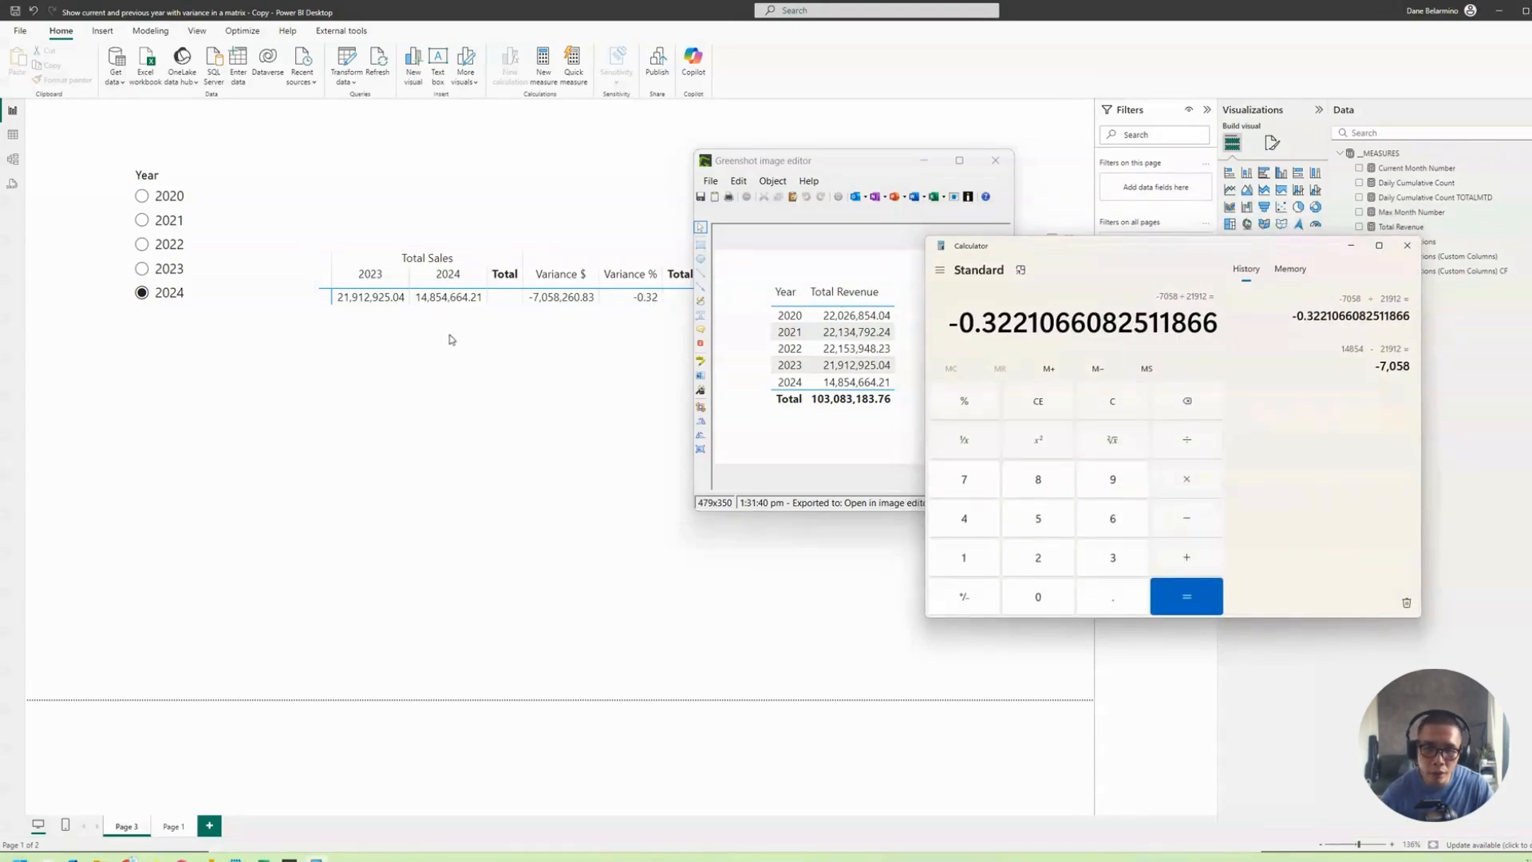
Return to the report, open the matrix's formatting options, and move the matrix slightly lower on the page.
left_click(484, 352)
left_click(540, 380)
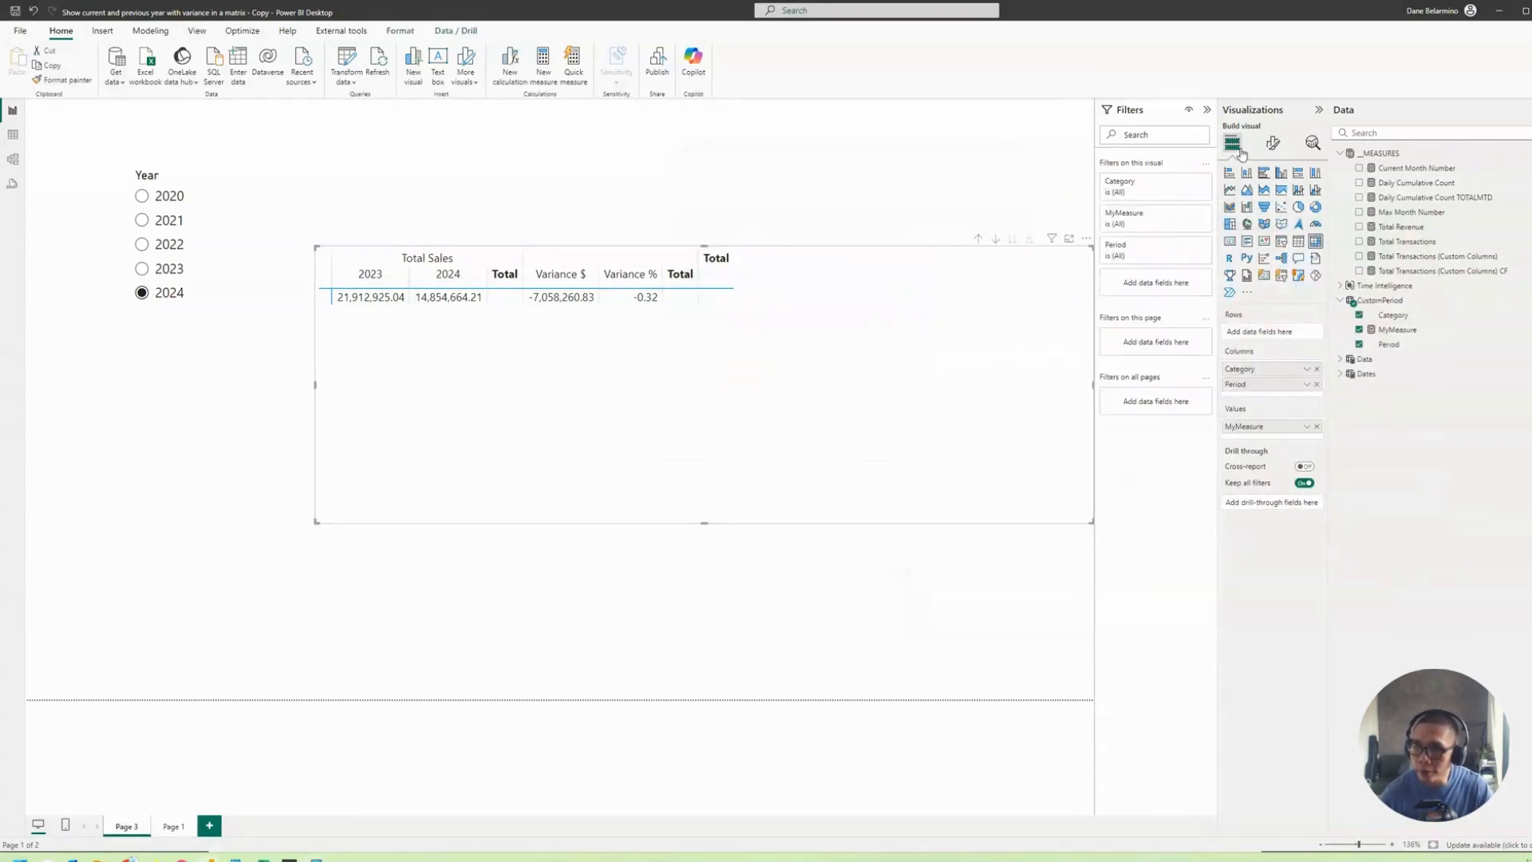
left_click(1273, 143)
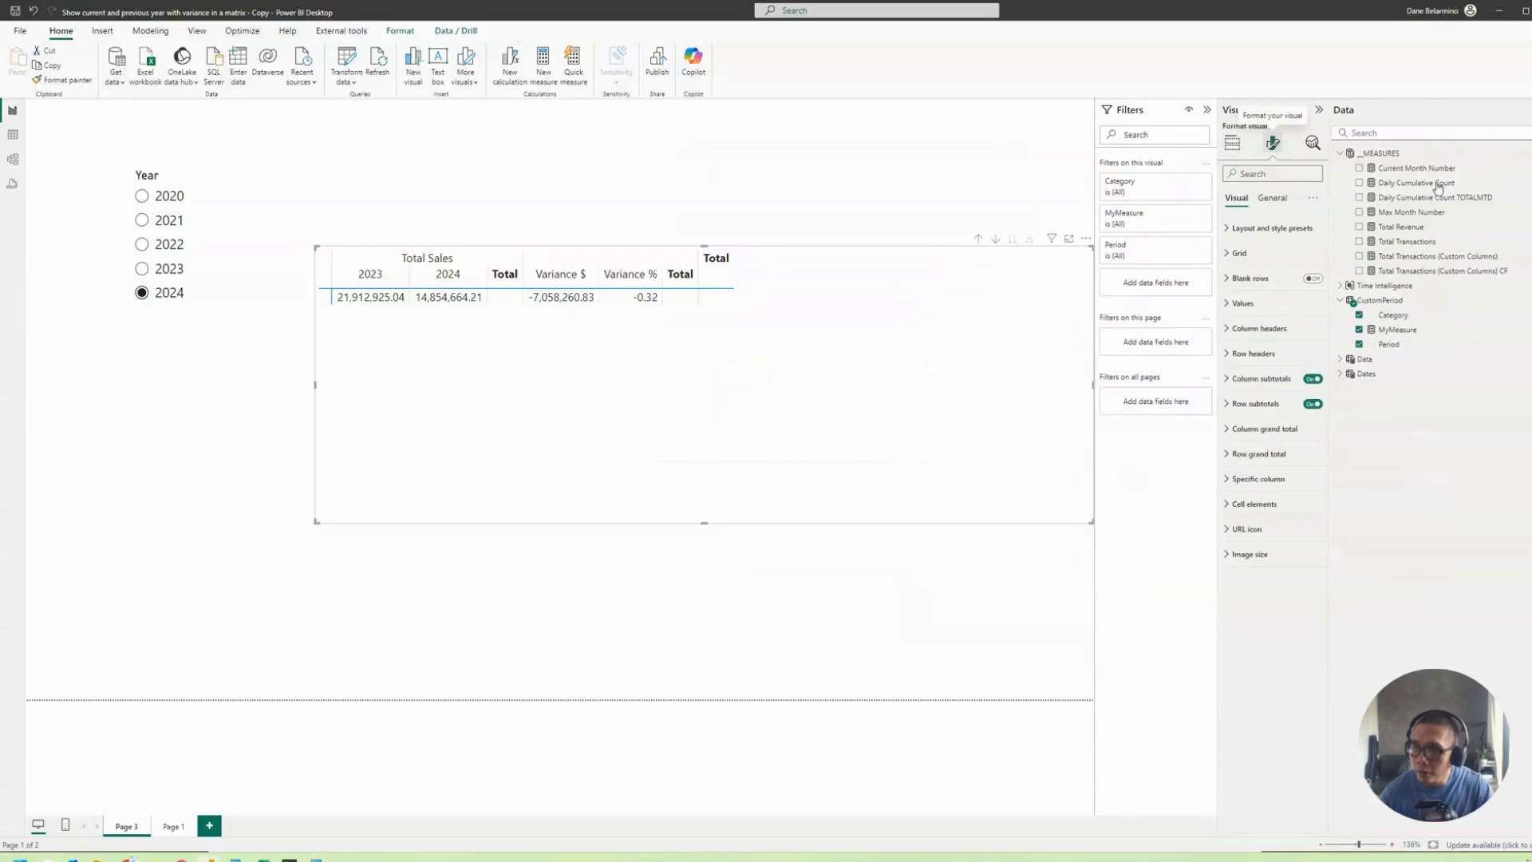
left_click(1274, 199)
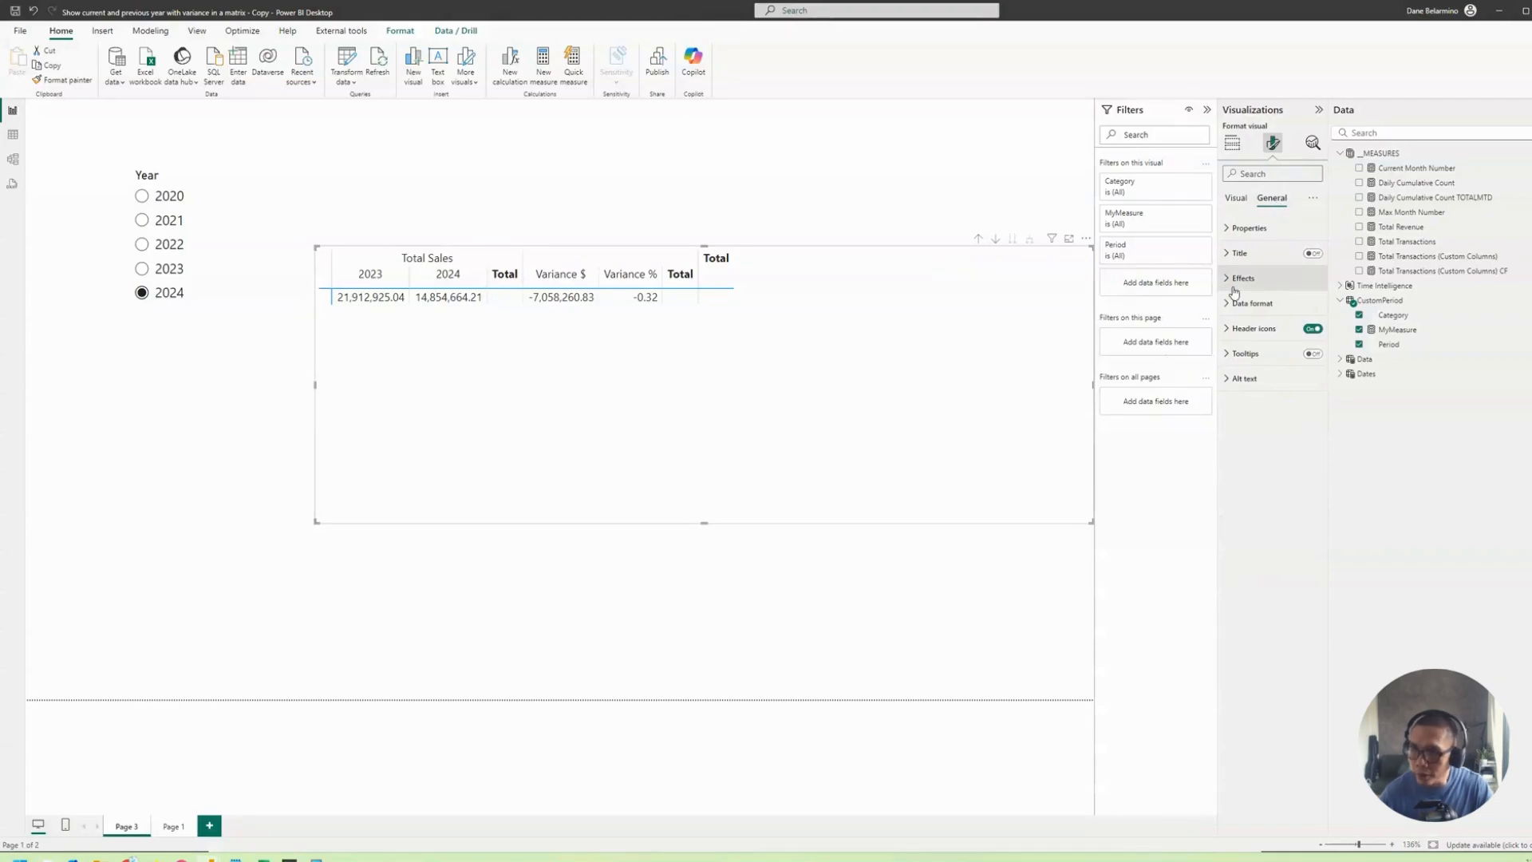
left_click(1244, 200)
left_click(1282, 202)
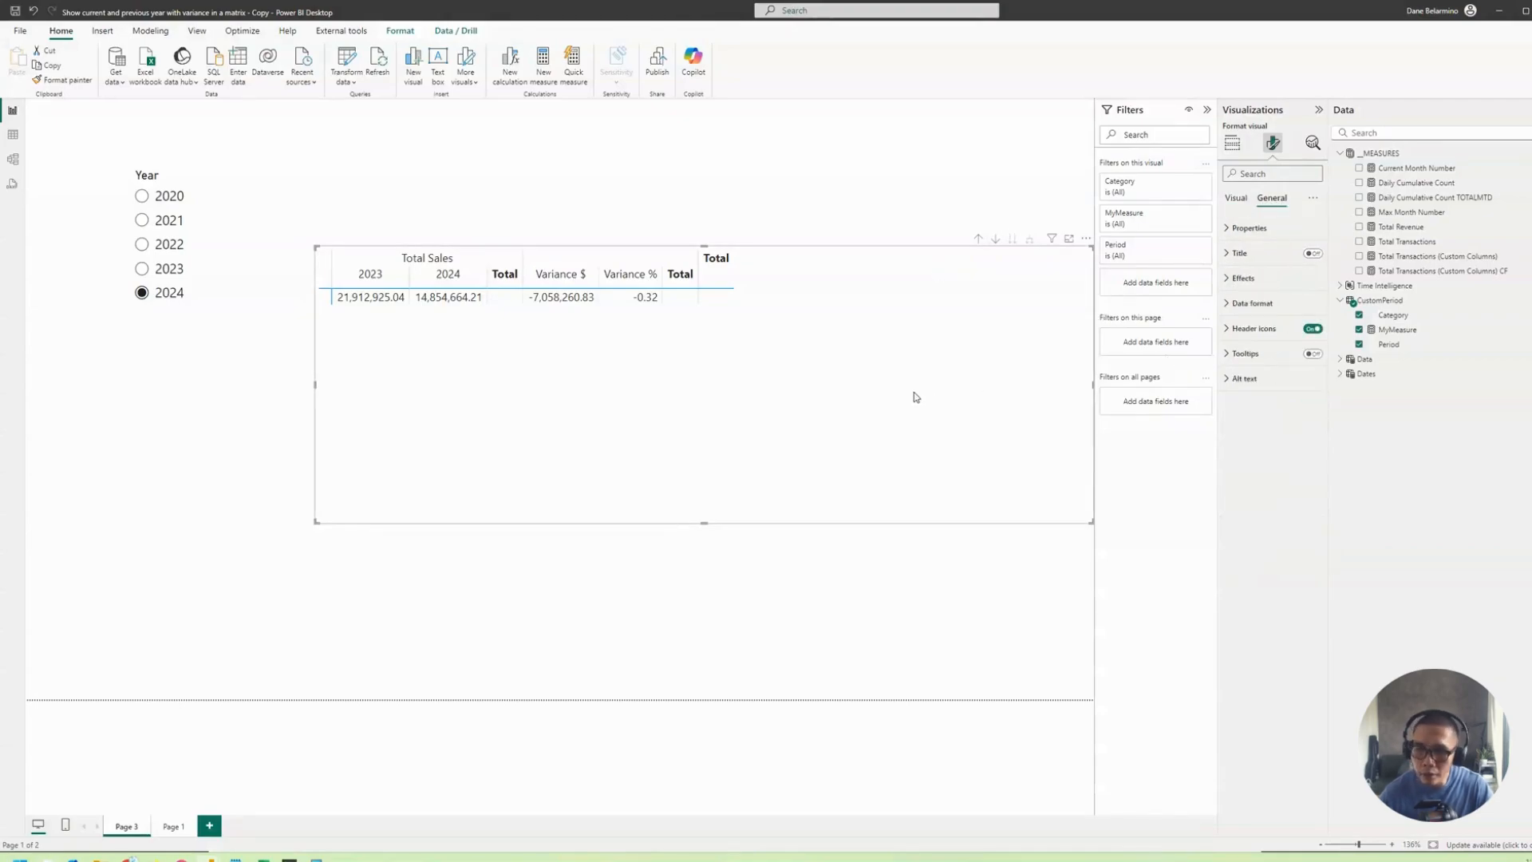
left_click_drag(917, 397, 918, 425)
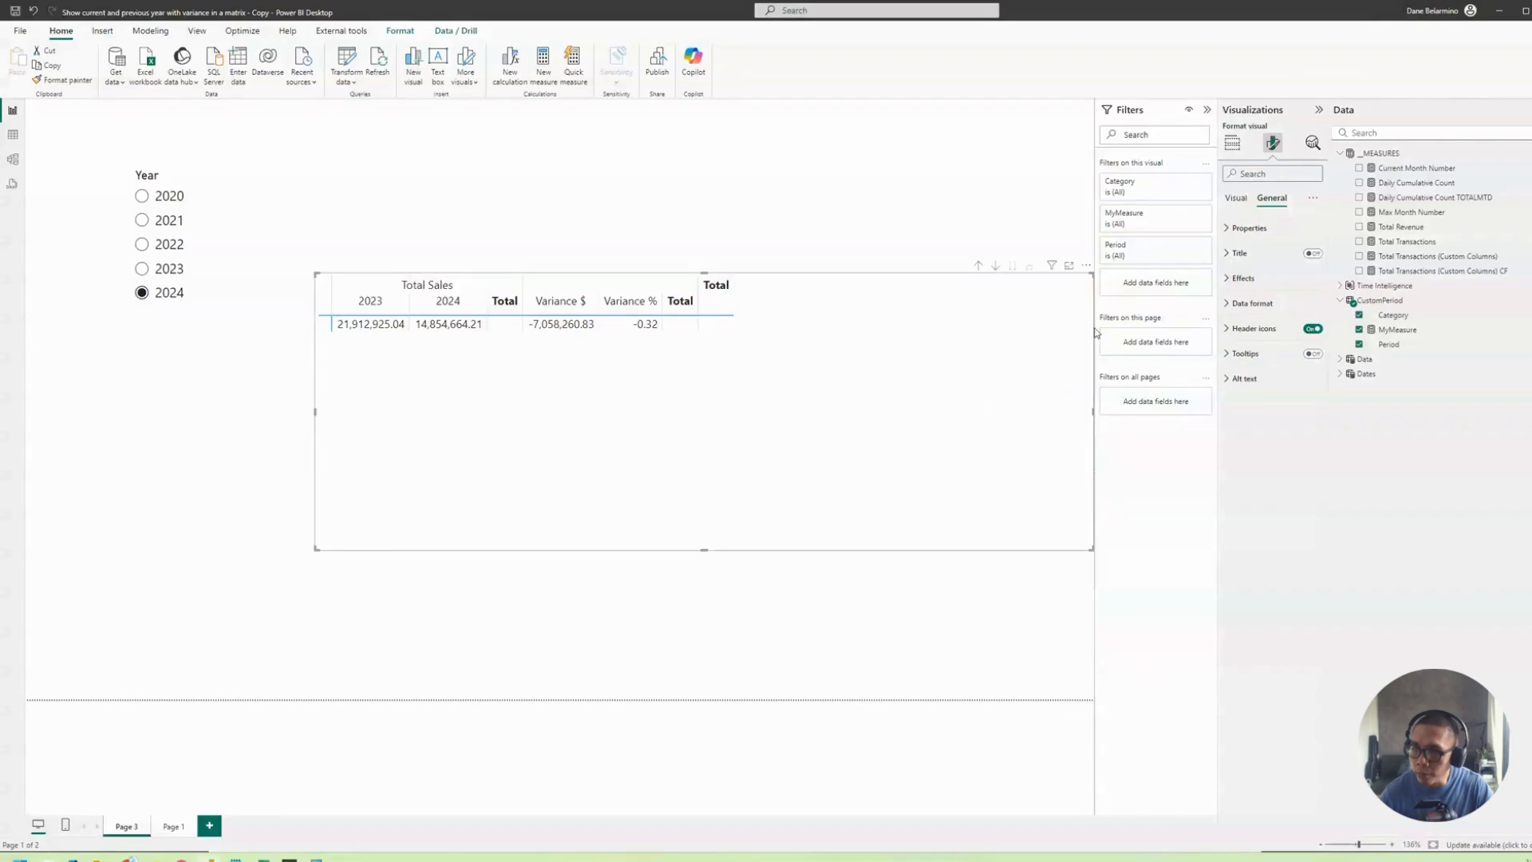
Turn off column subtotals in the matrix's visual formatting.
left_click(1237, 200)
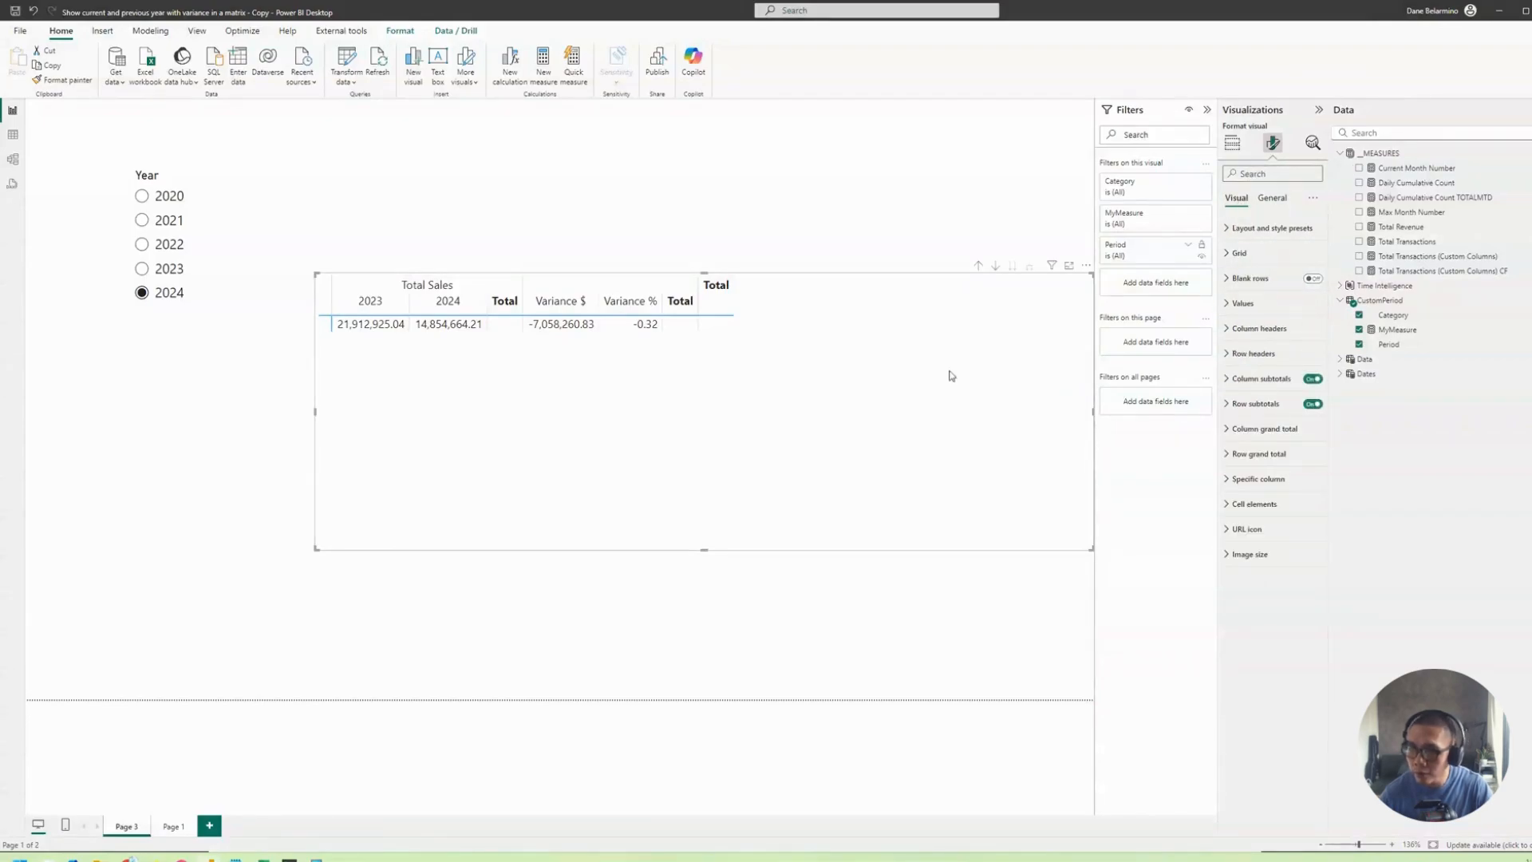
left_click(1267, 327)
left_click(1268, 327)
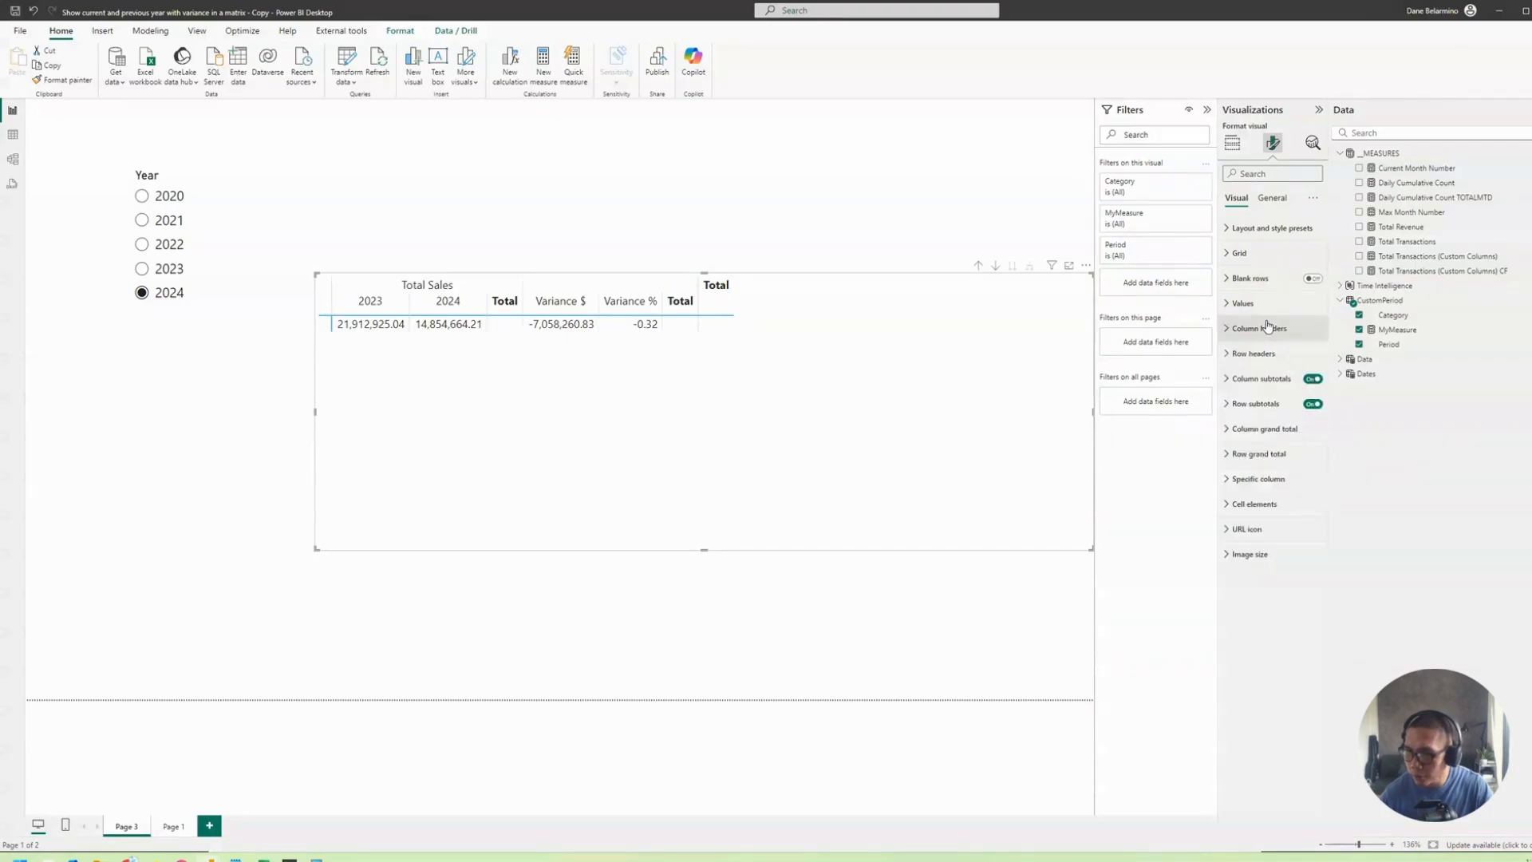
left_click(1311, 380)
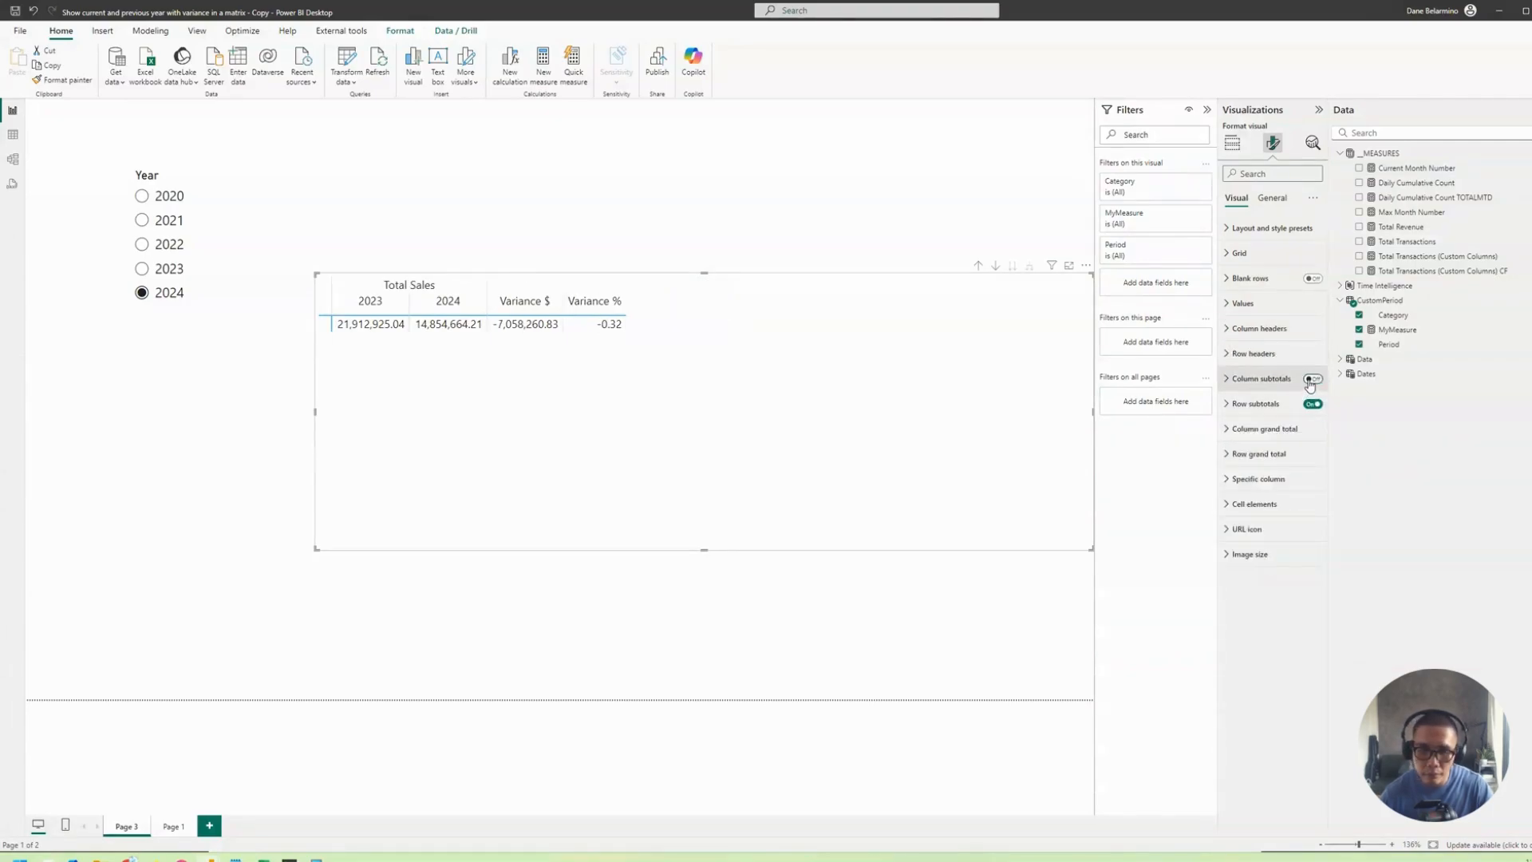
Add the Category field from the Data table as the matrix's rows, and make the matrix narrower and taller to fit.
left_click(1366, 137)
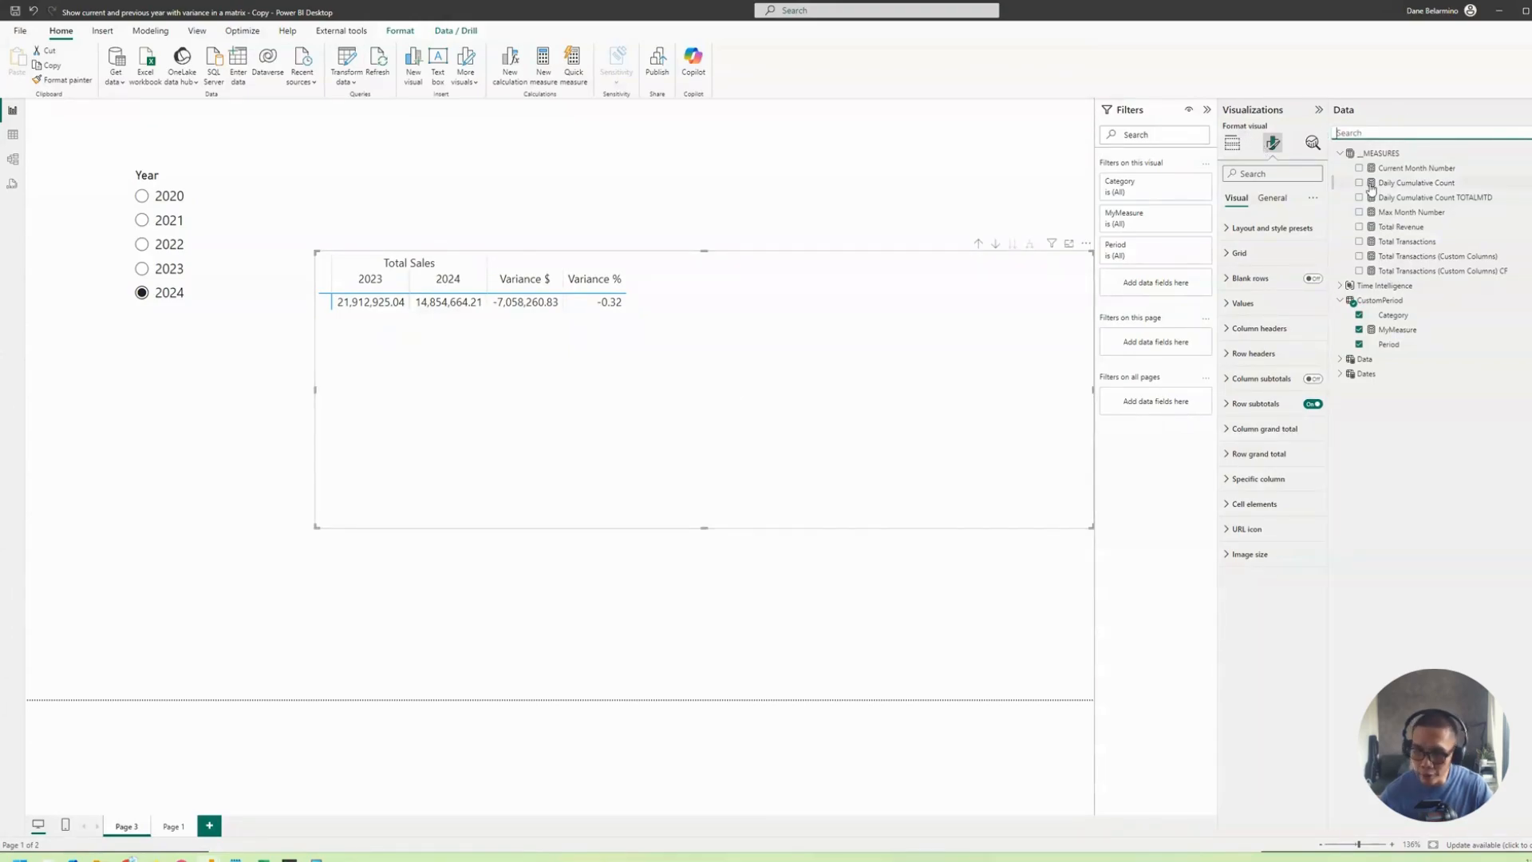
type("cate")
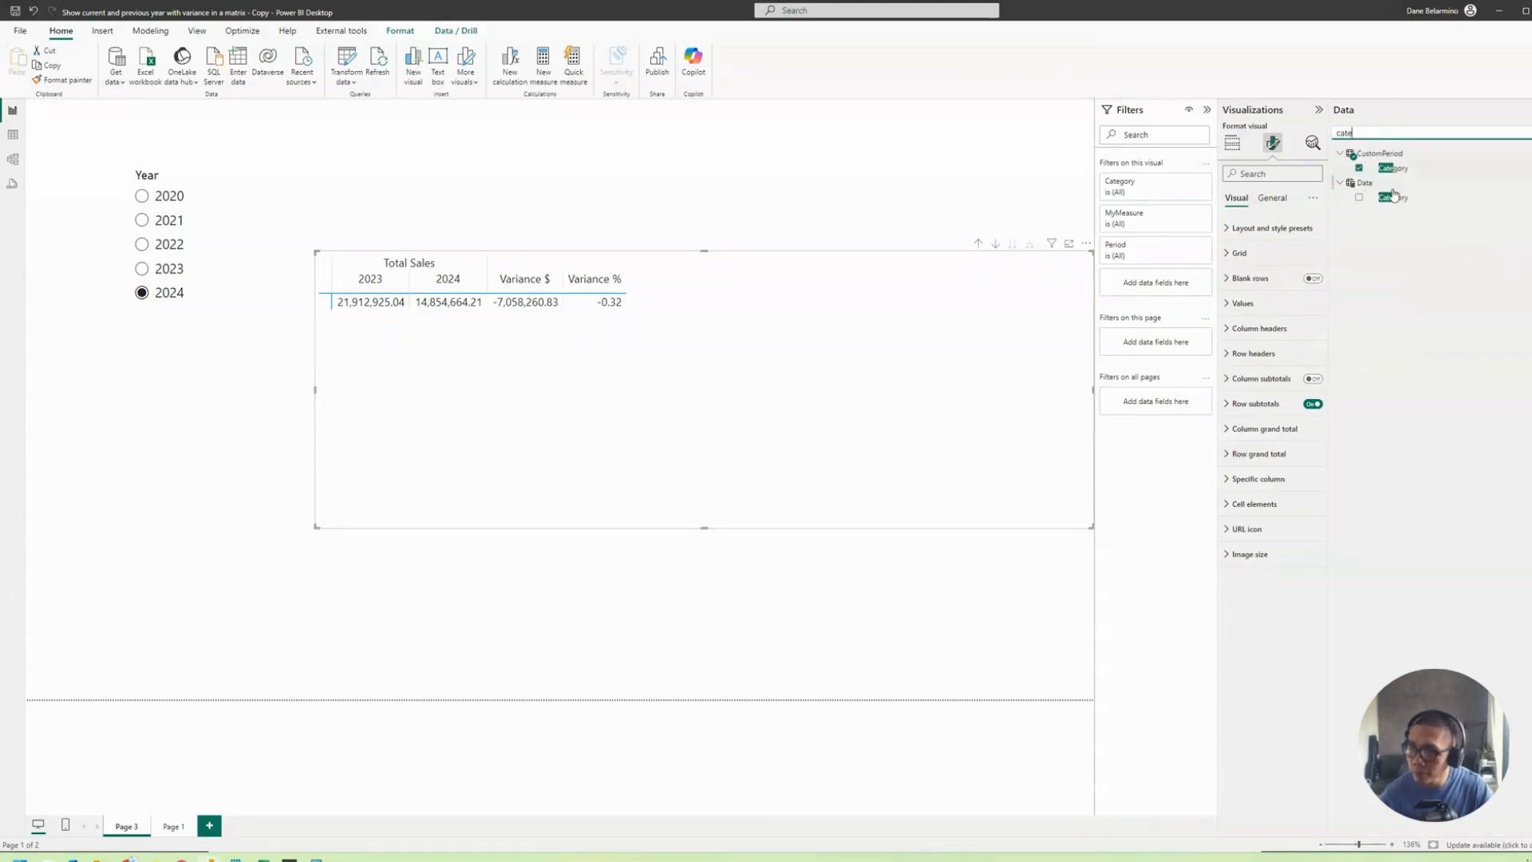
left_click(1392, 197)
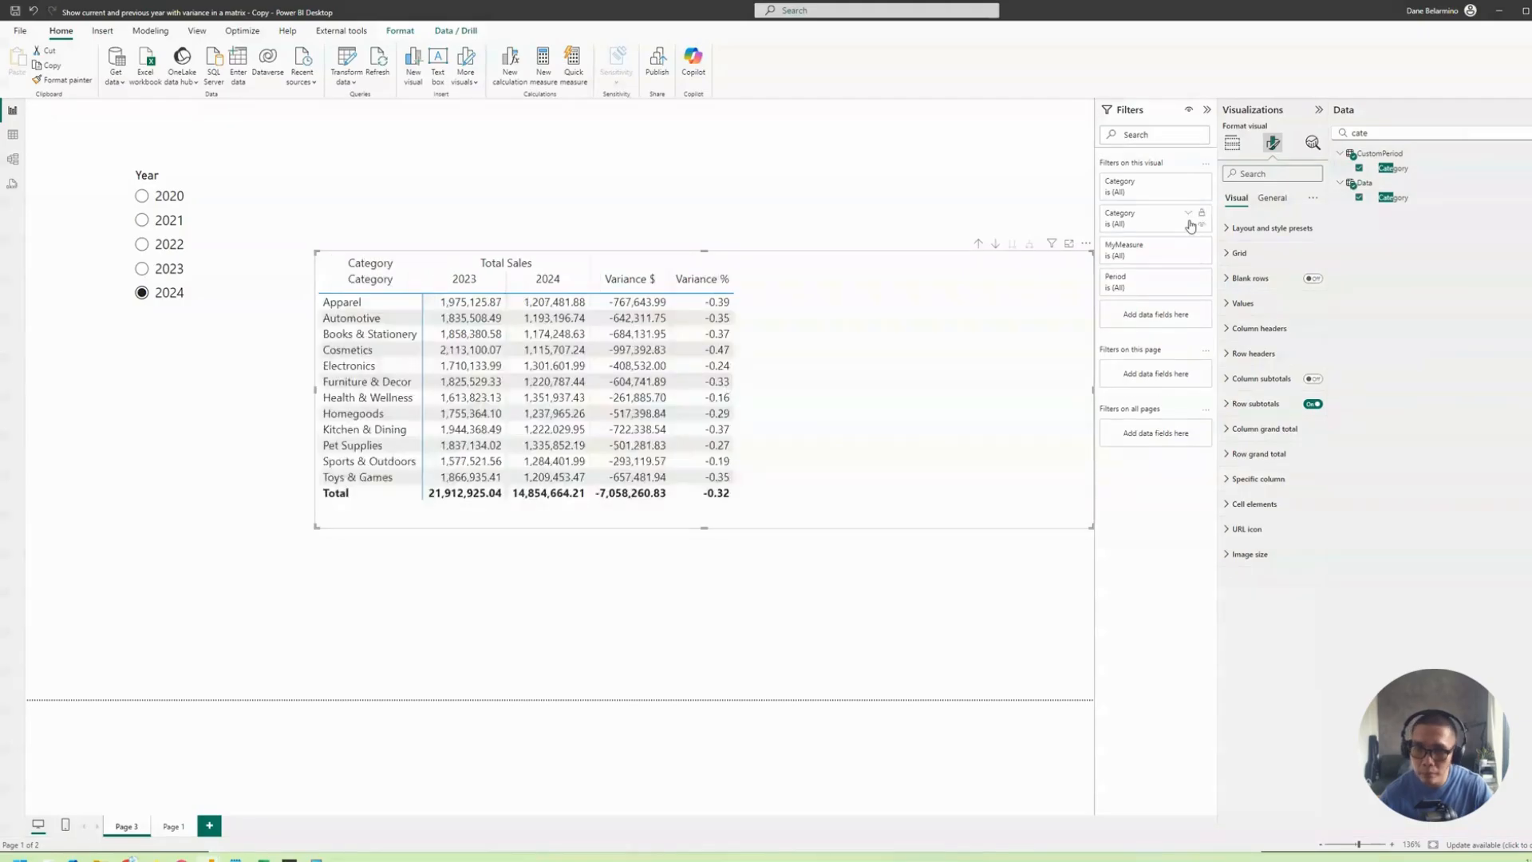
left_click_drag(774, 428, 809, 412)
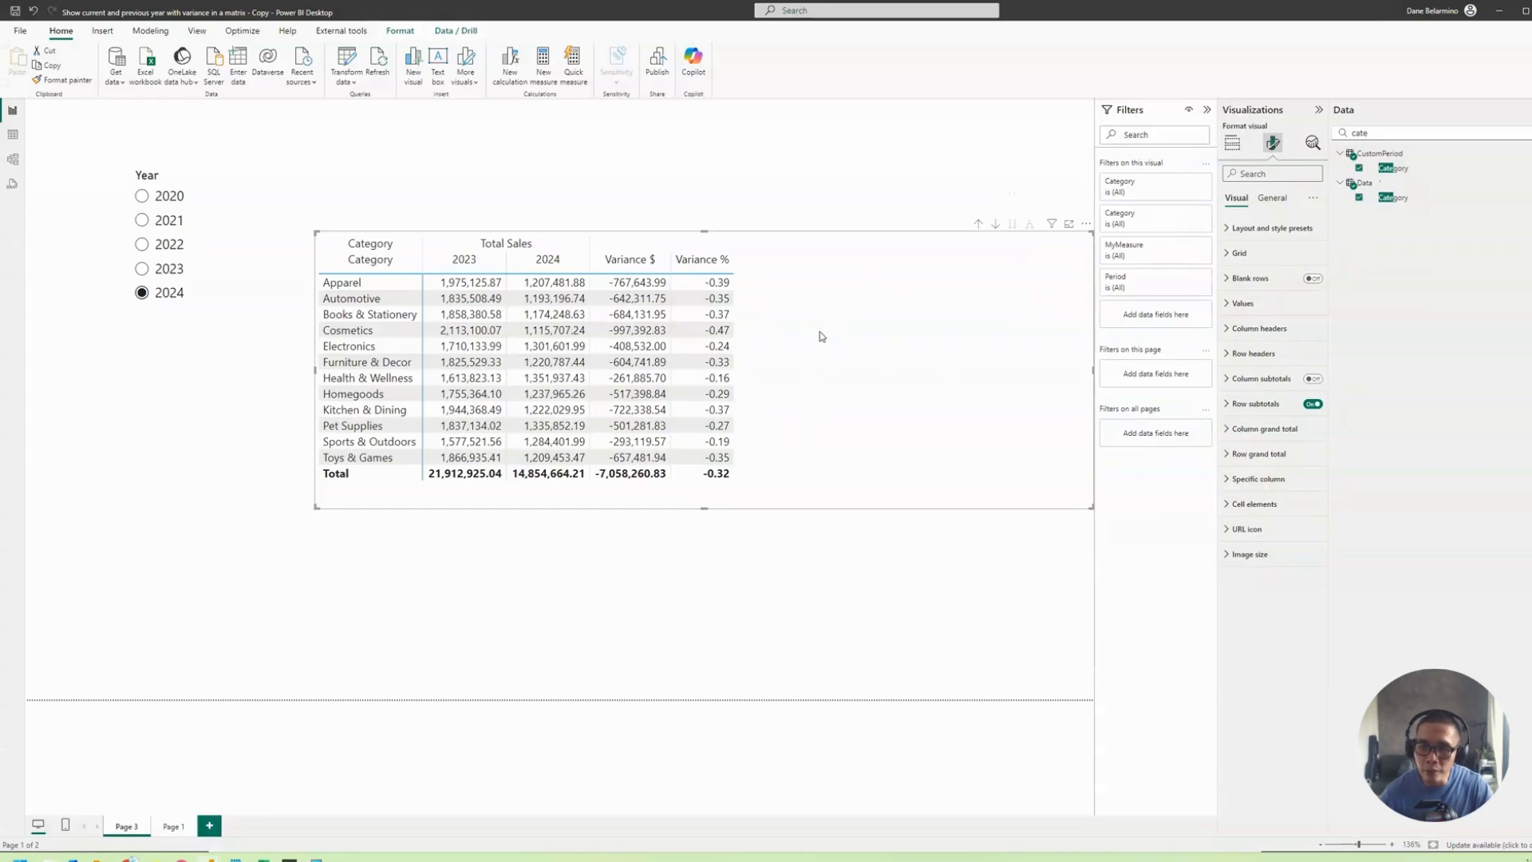
left_click_drag(1089, 505, 856, 589)
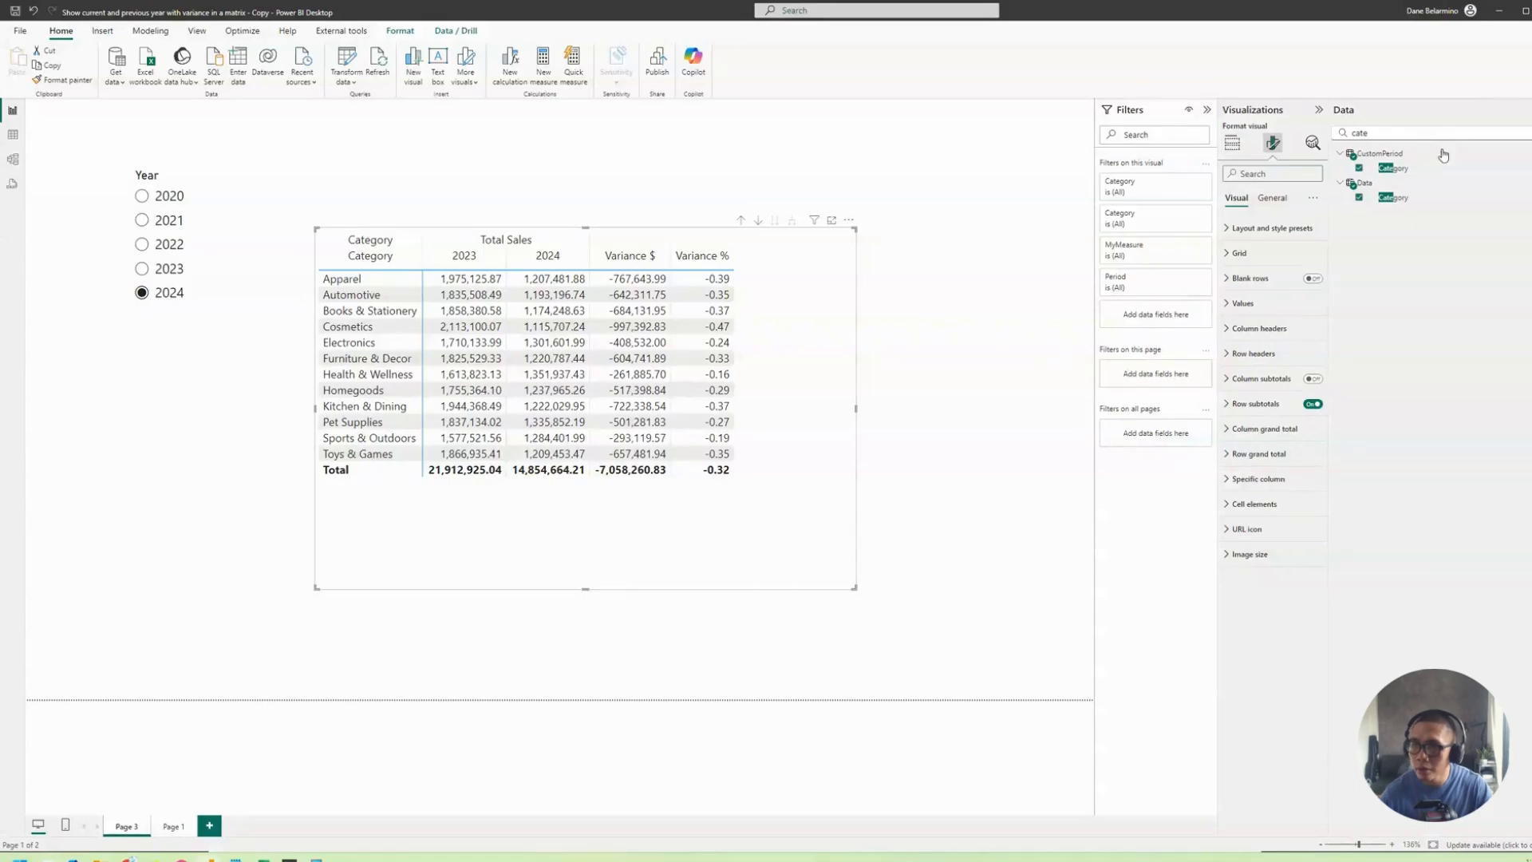
Find MyMeasure in the data model and set its format to Dynamic.
left_click_drag(1446, 135, 1244, 137)
type("my")
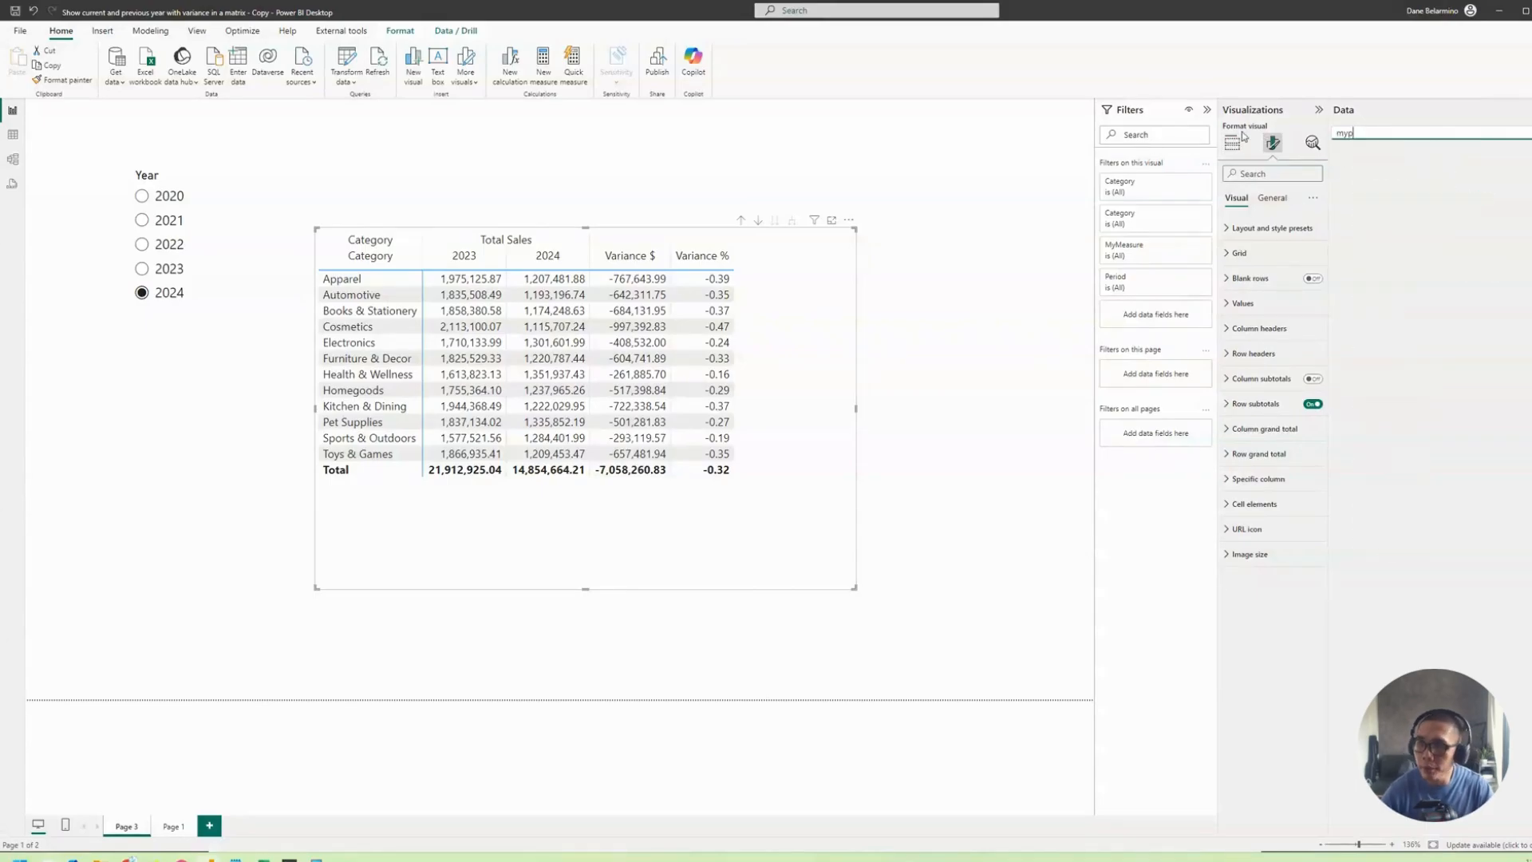
left_click(1398, 167)
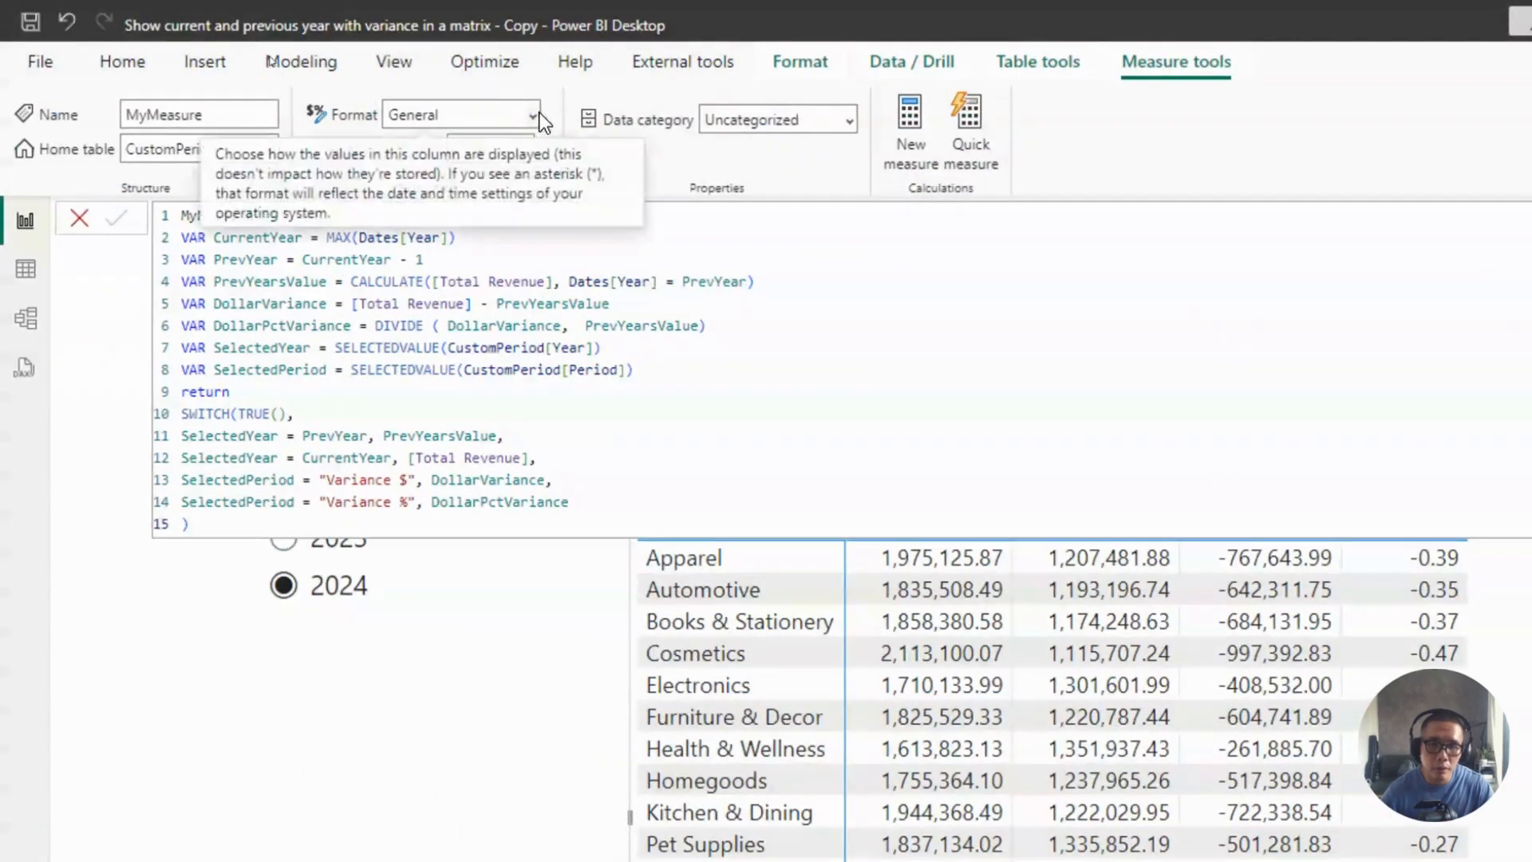
left_click(530, 115)
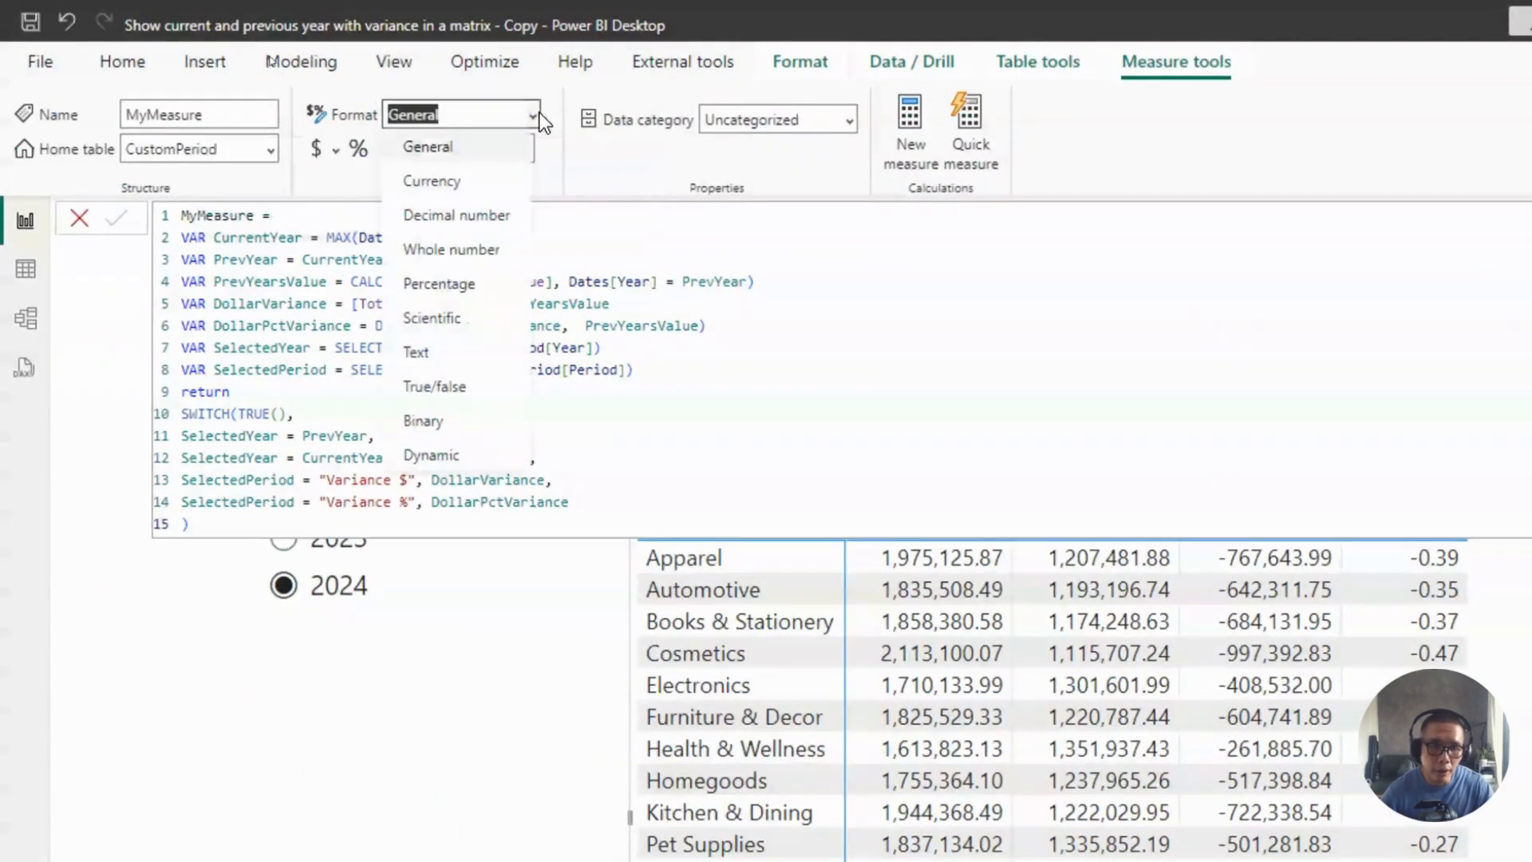
left_click(461, 458)
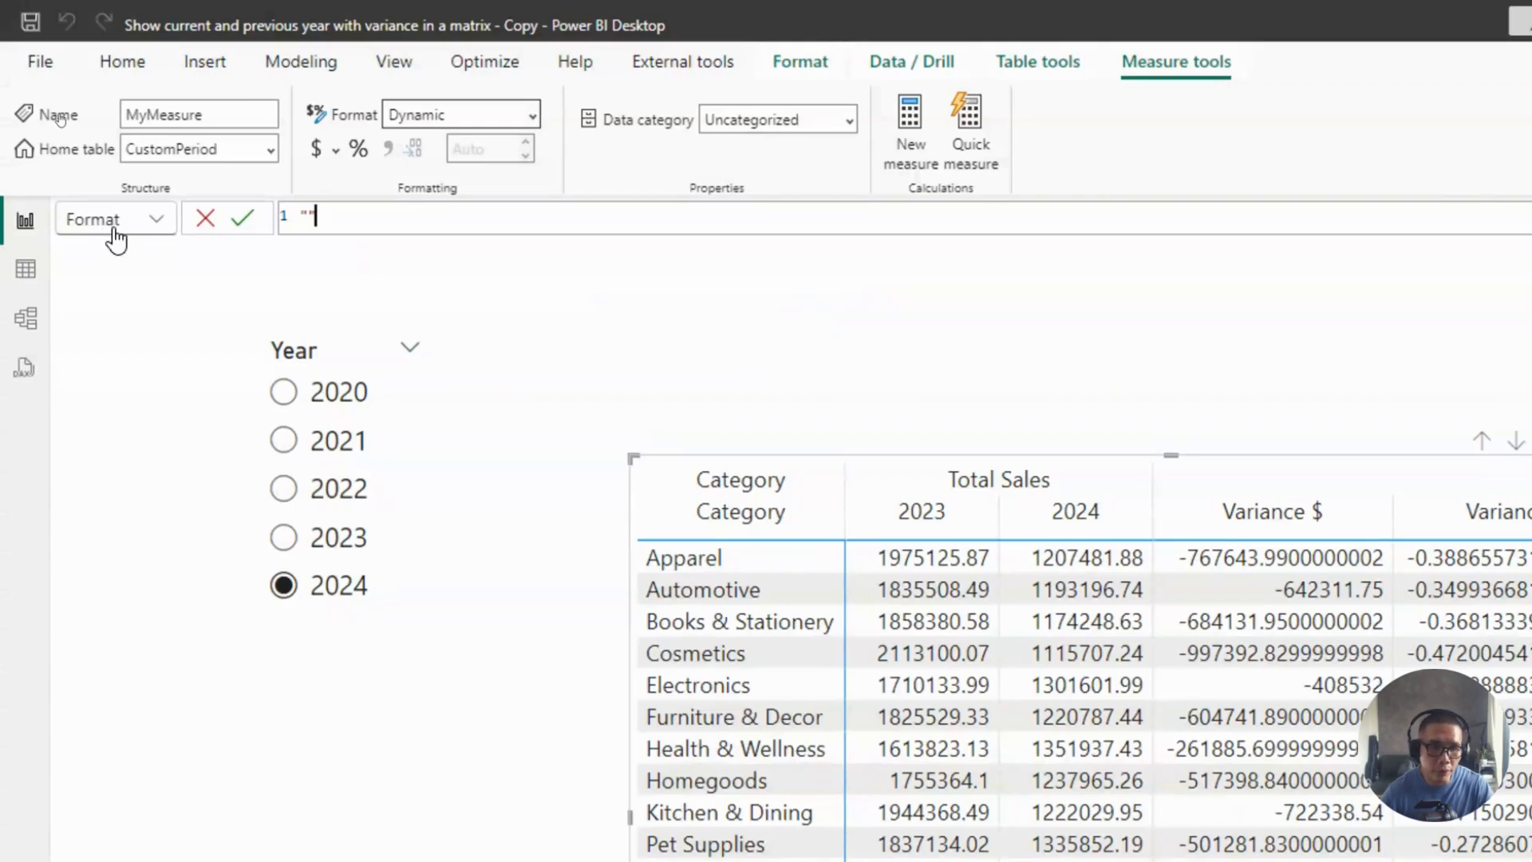
Replace MyMeasure's dynamic format expression with SELECTEDVALUE ( CustomPeriod[Format] ) and commit it.
left_click(156, 225)
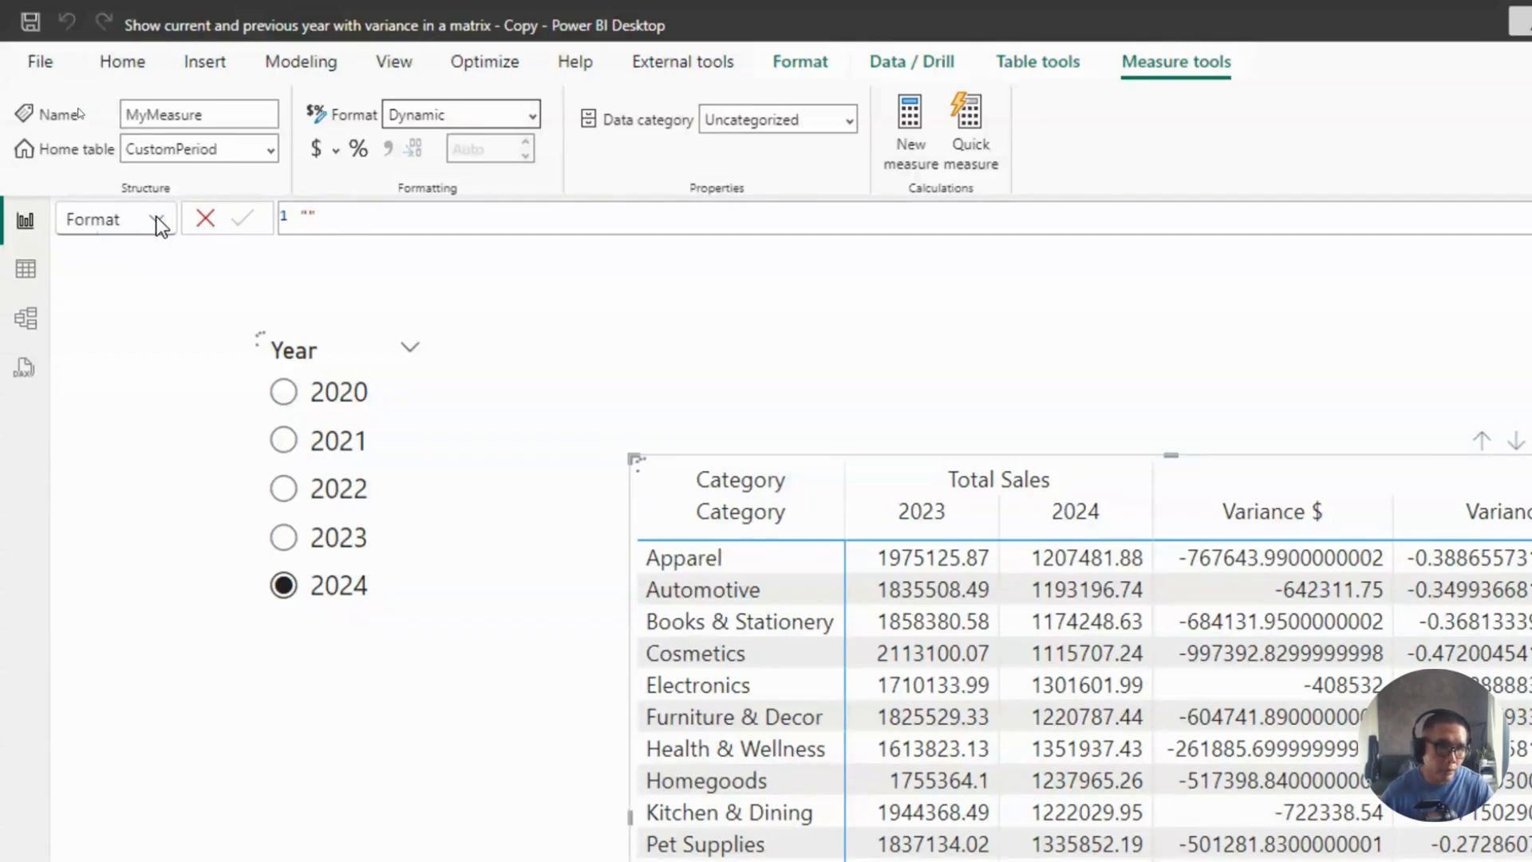
left_click(157, 226)
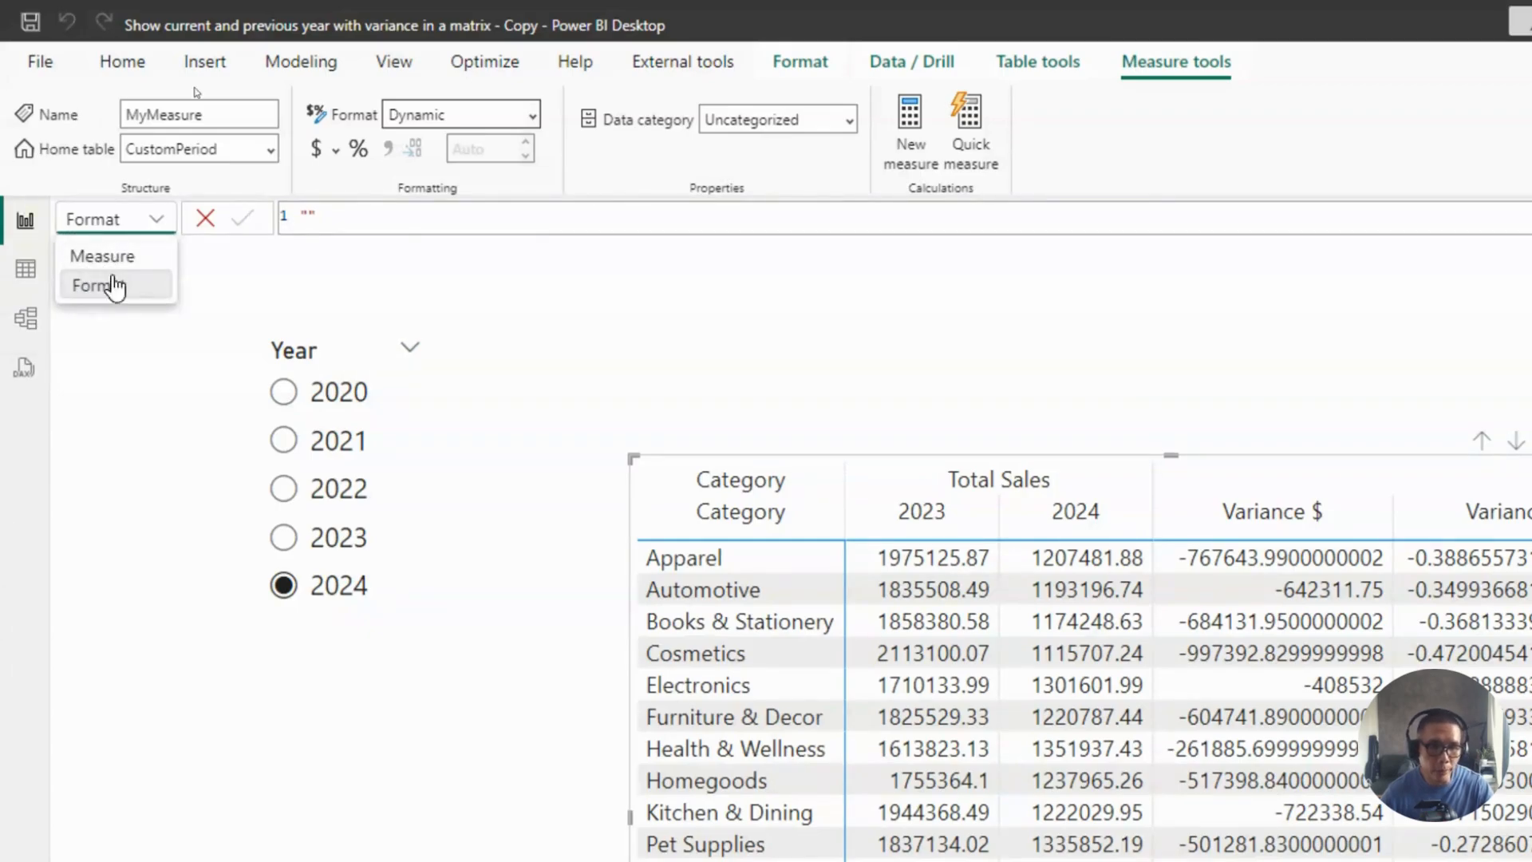
left_click(414, 218)
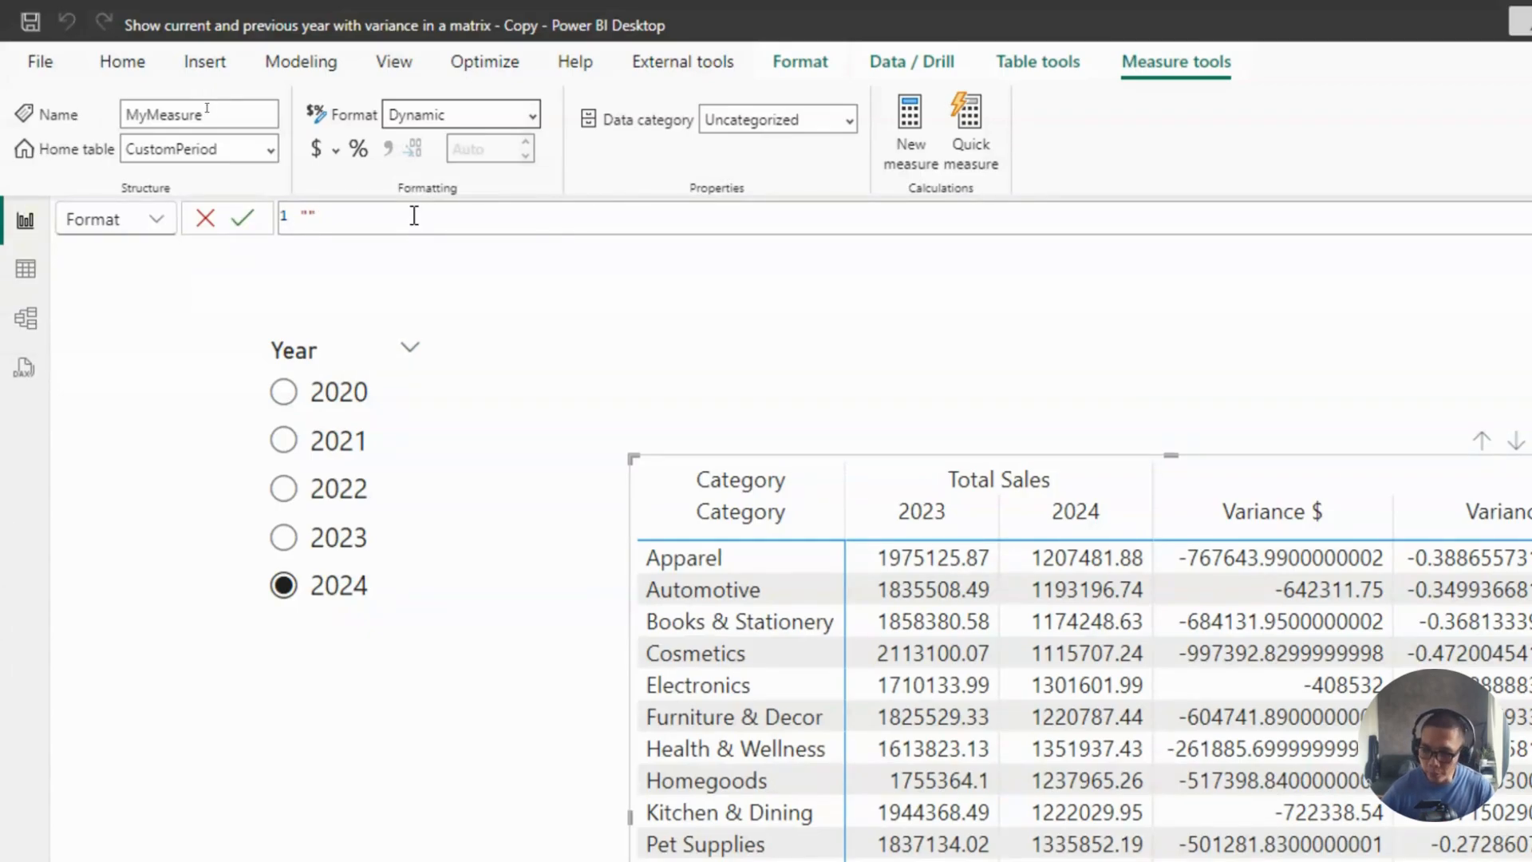
key("ctrl+a")
type("selectedva")
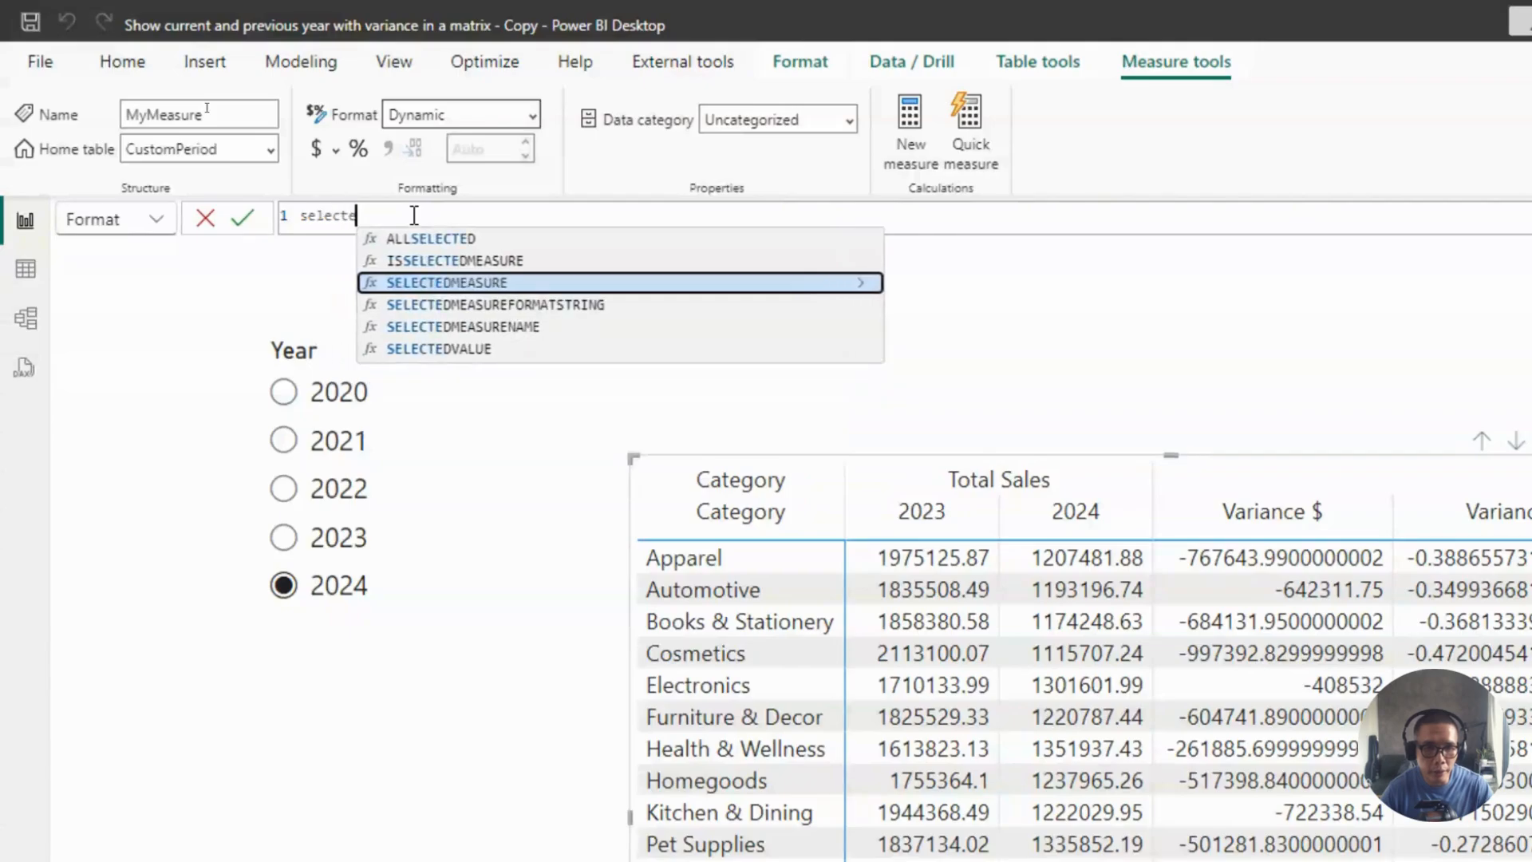
key("Tab")
type("form")
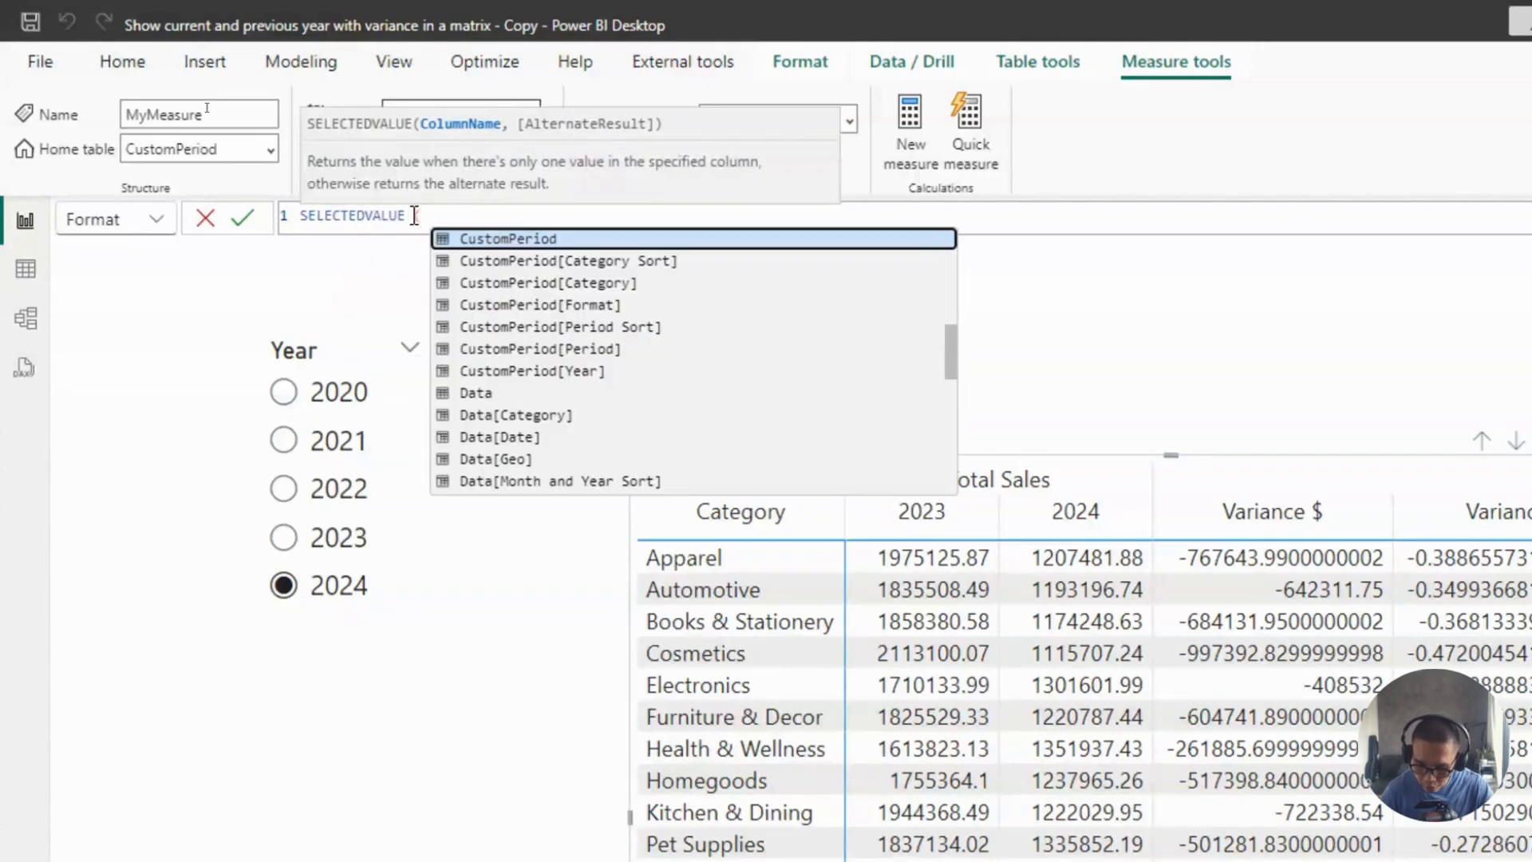
key("Tab")
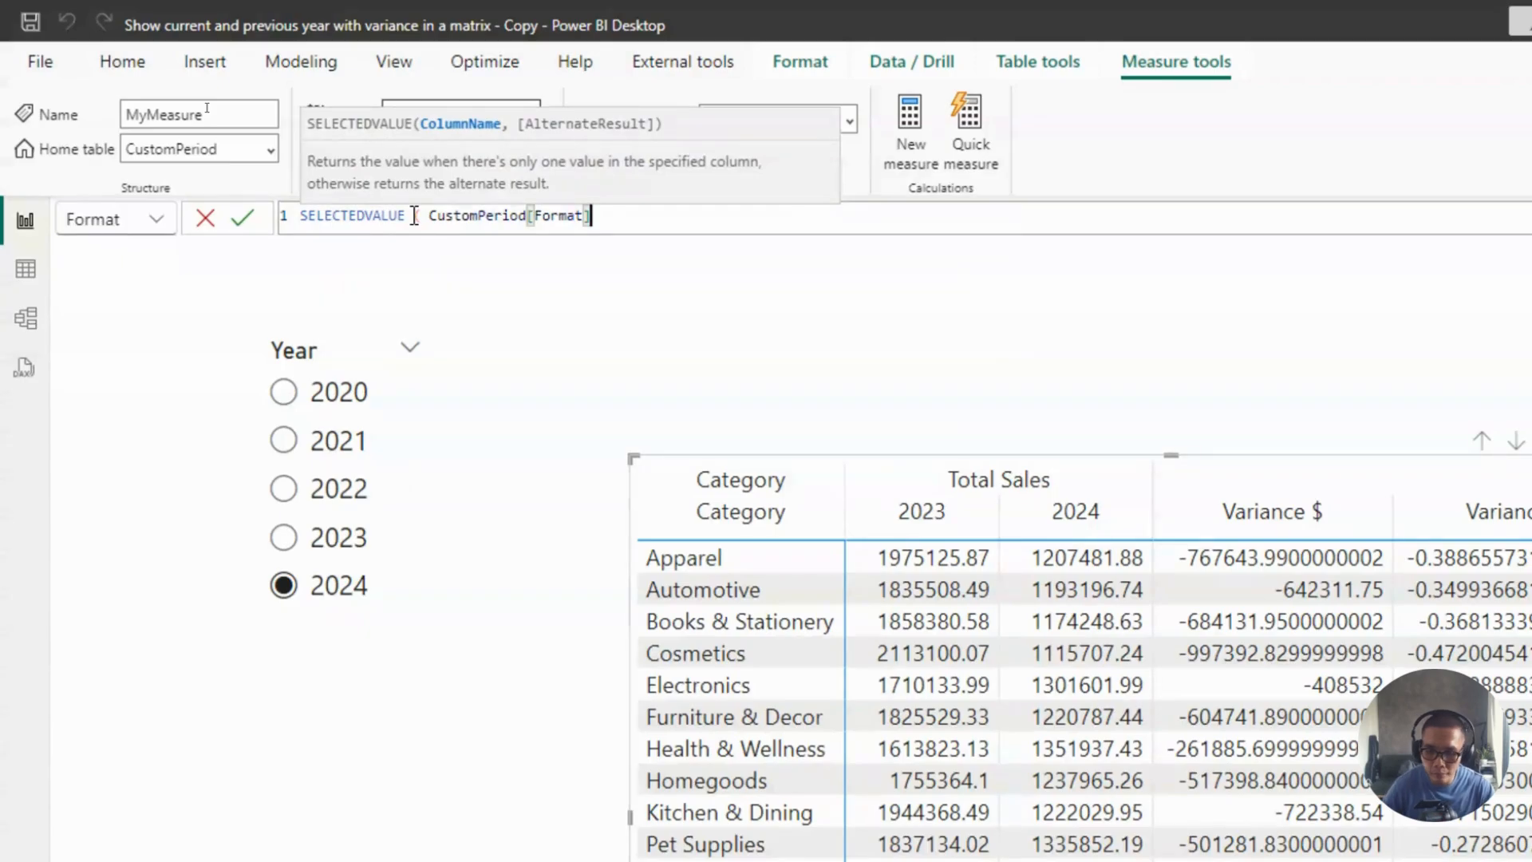
type(")")
key("Return")
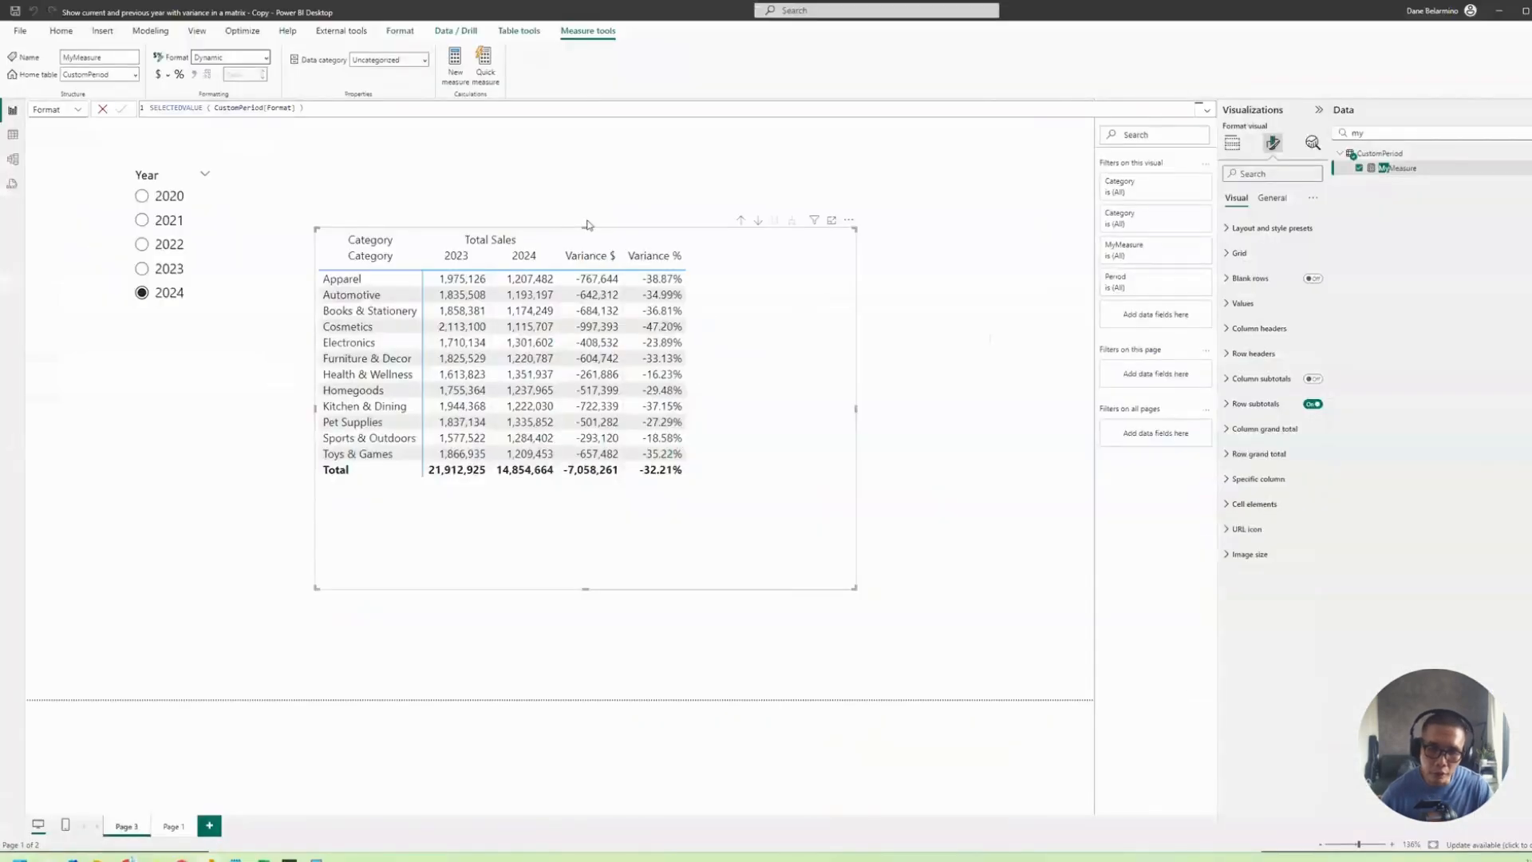
Move the matrix up beside the Year slicer and check it for 2023, 2022, 2021 and 2020, finishing with 2024 selected.
left_click_drag(777, 332, 751, 236)
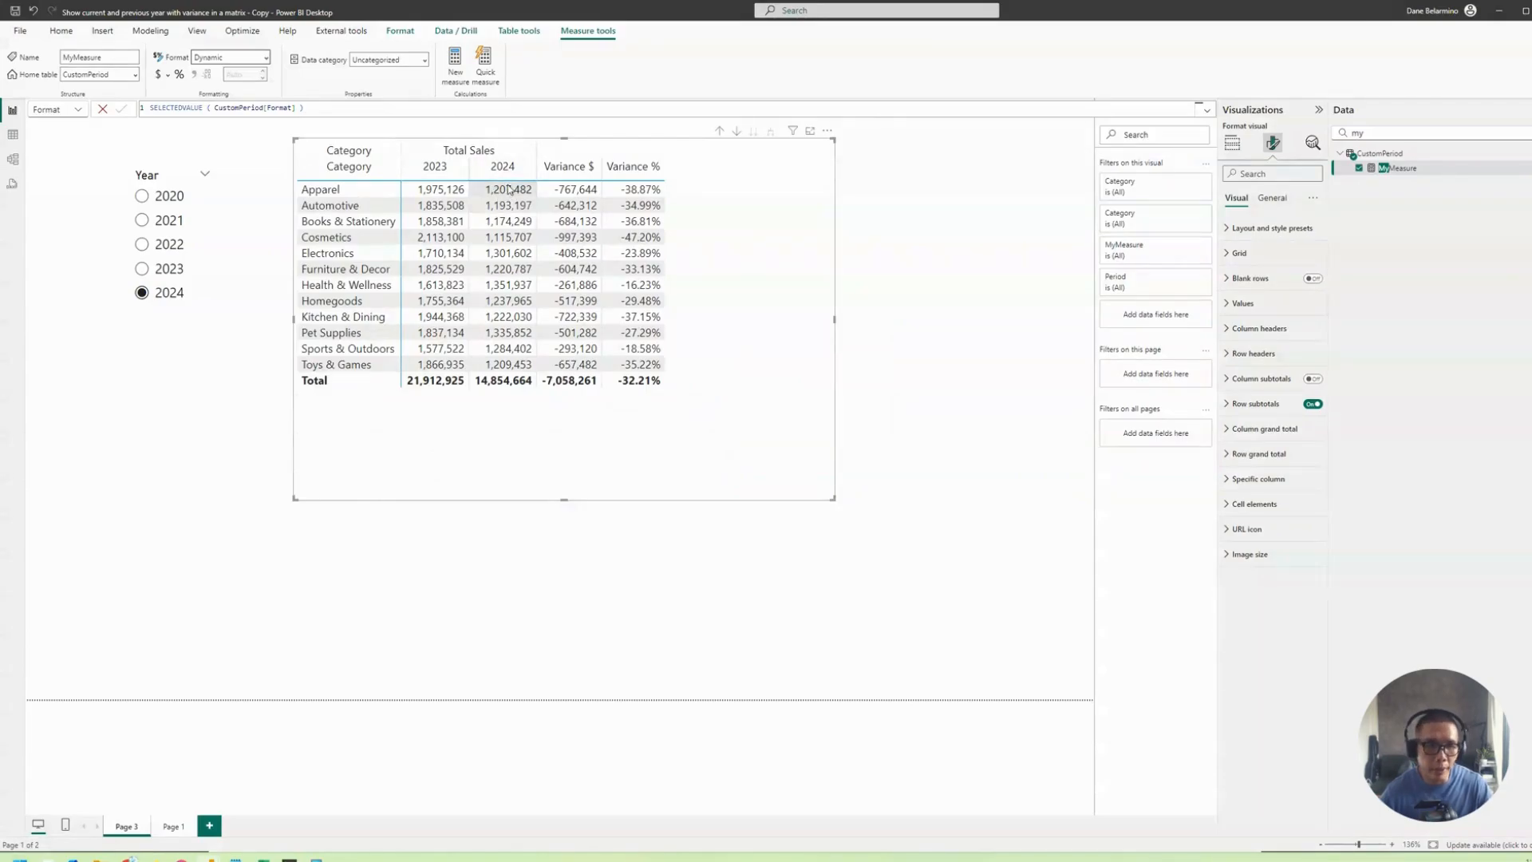
left_click(169, 271)
left_click(176, 247)
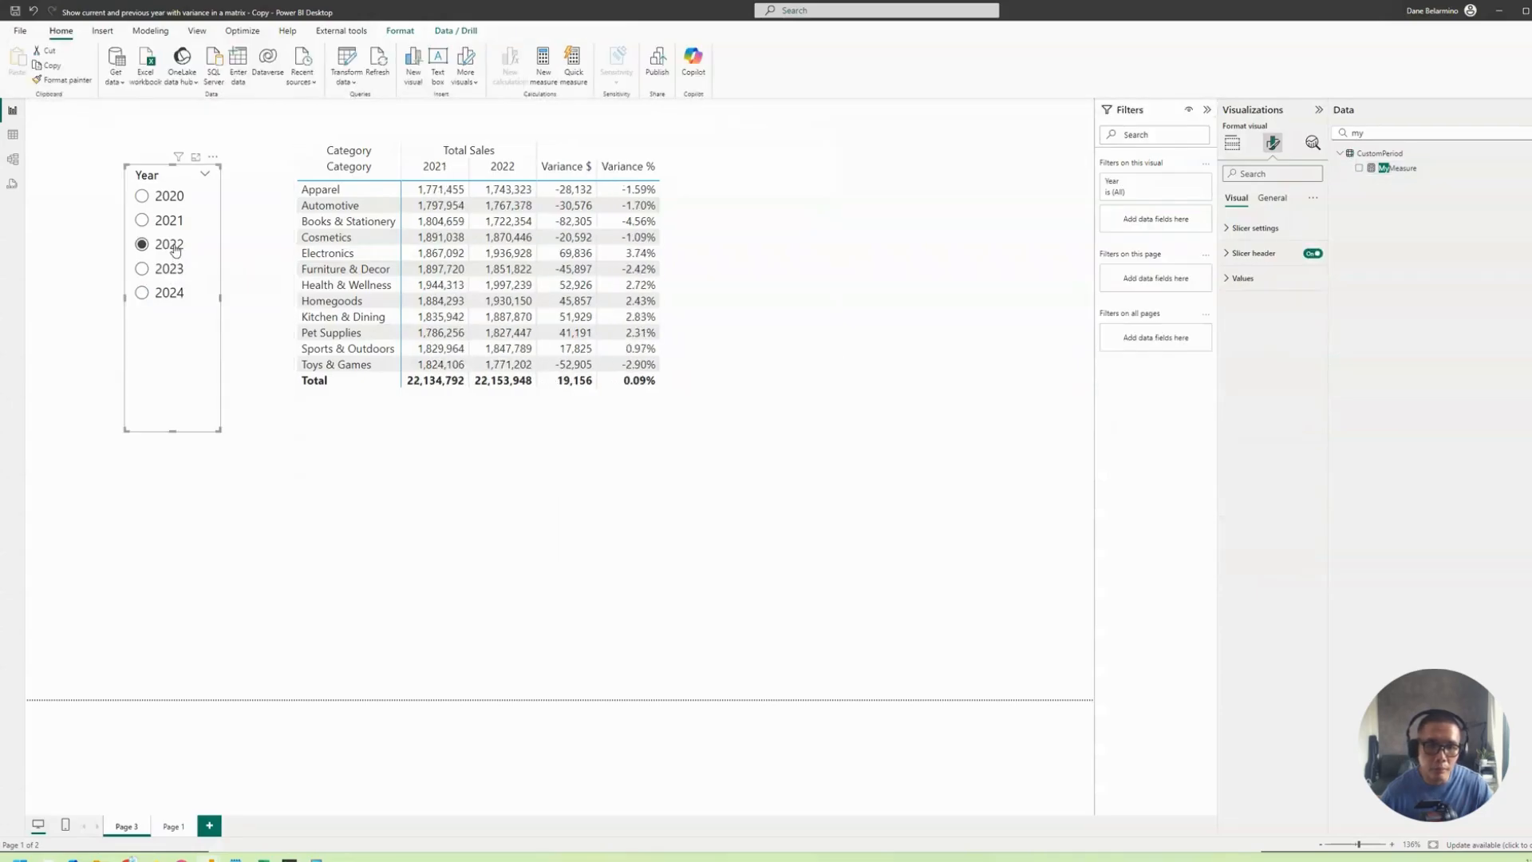
left_click(172, 221)
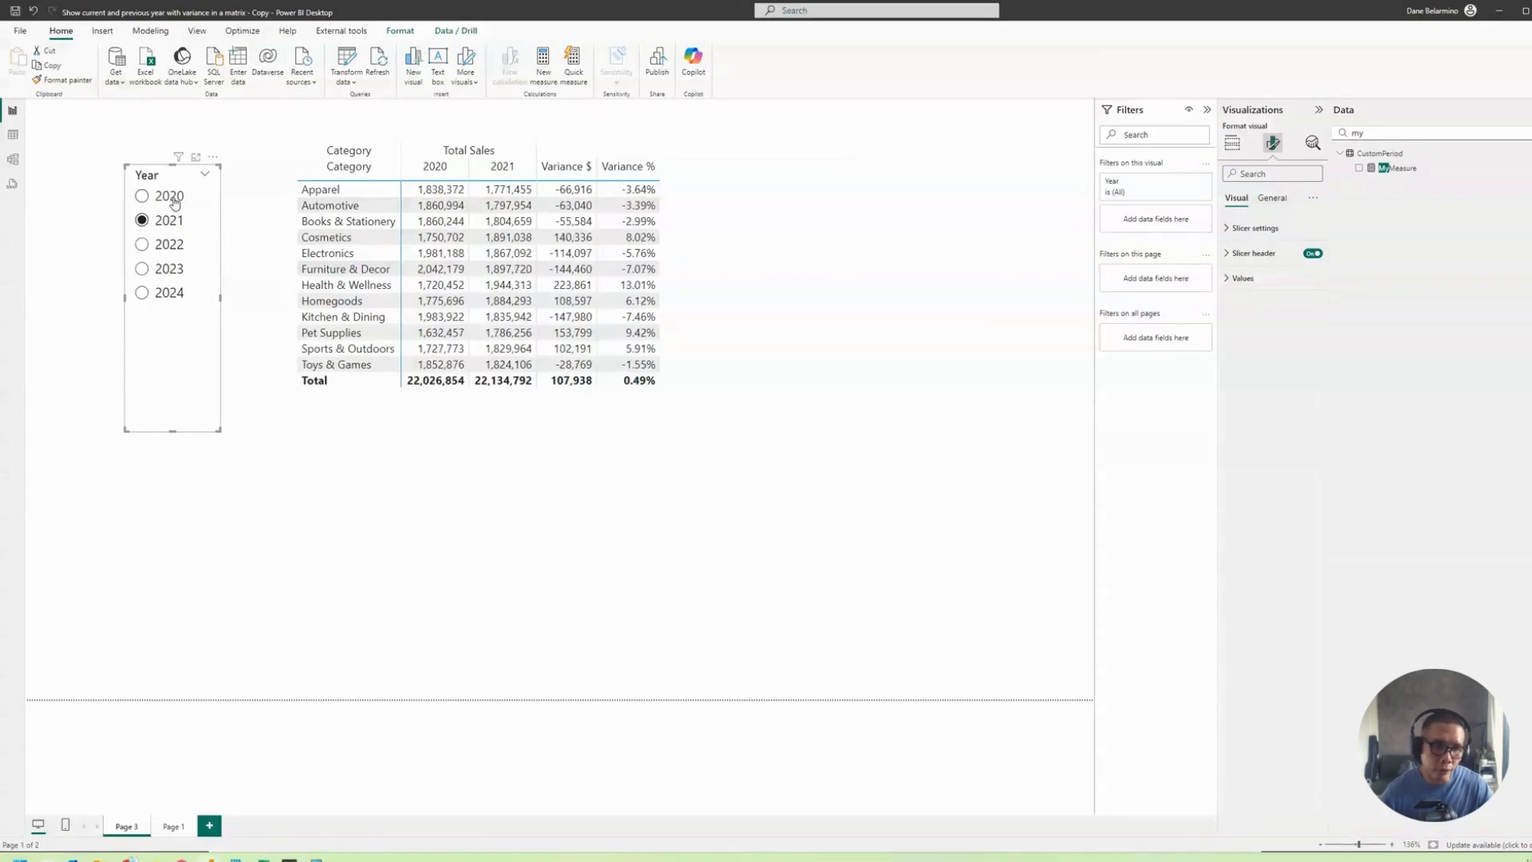
left_click(174, 198)
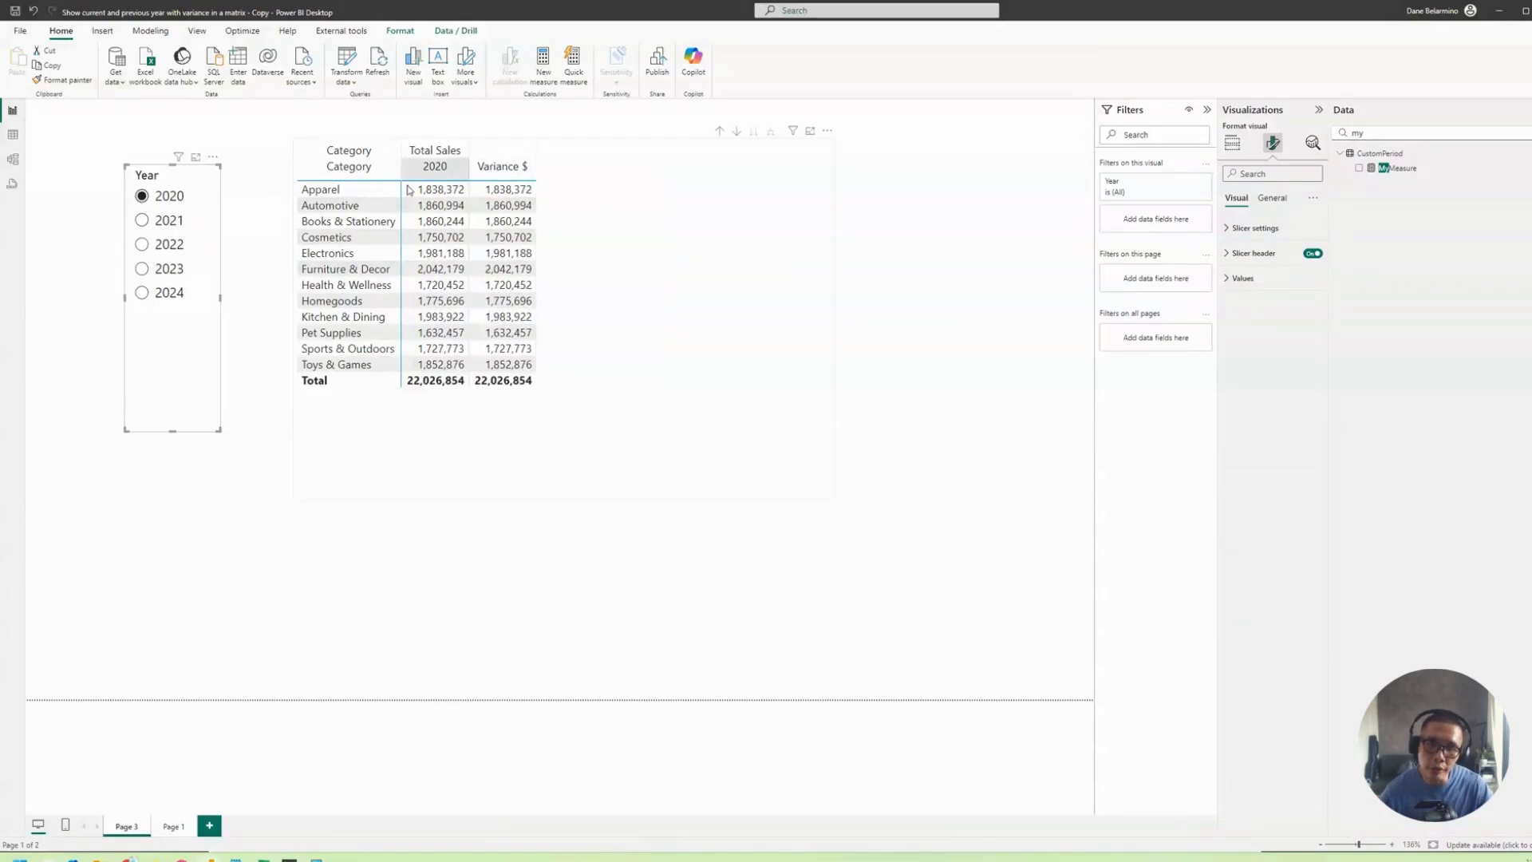
left_click(177, 295)
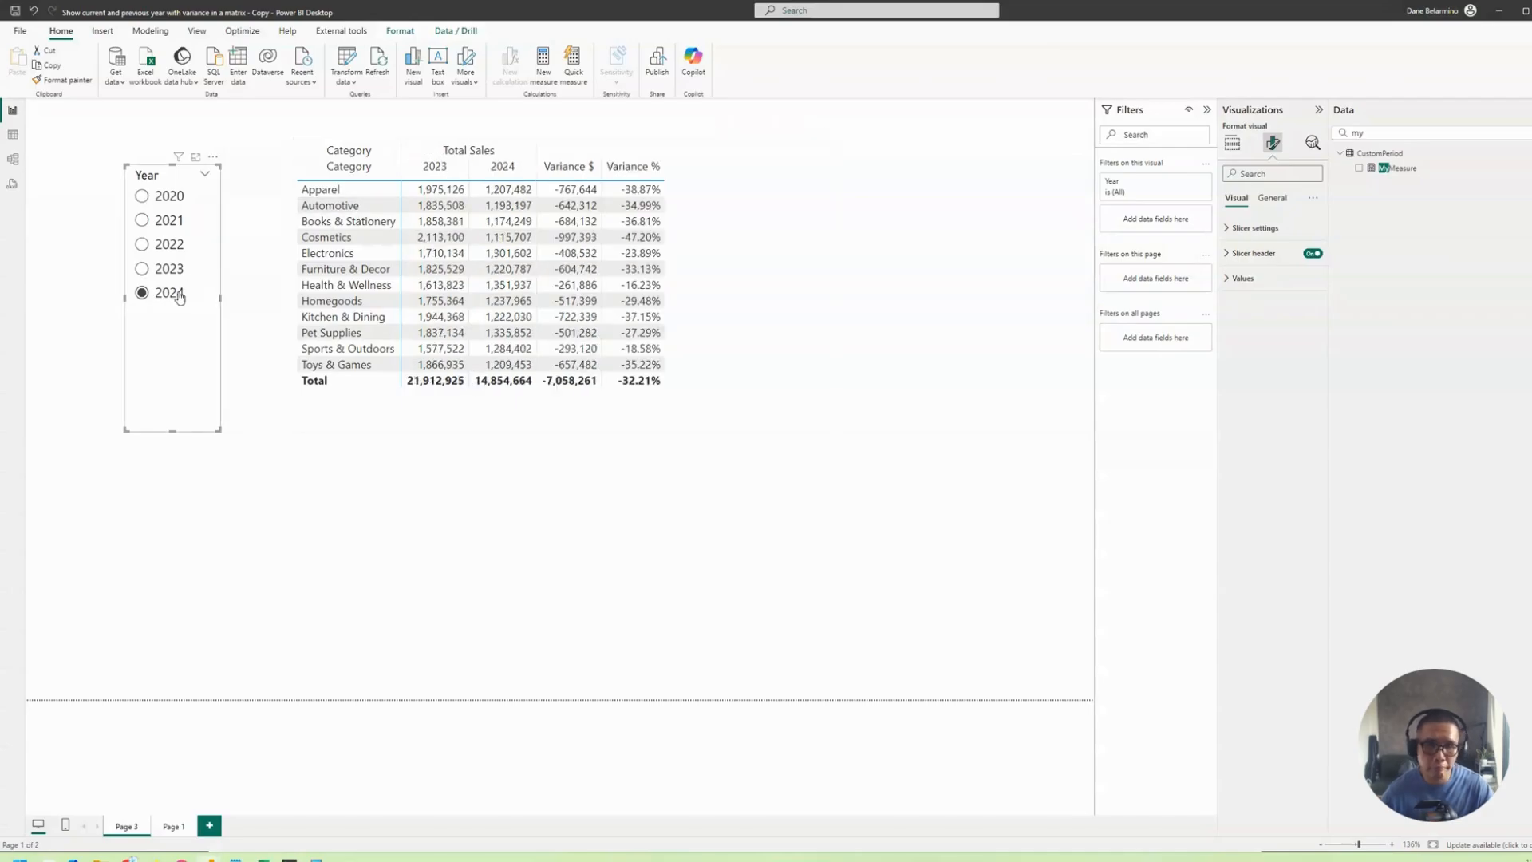